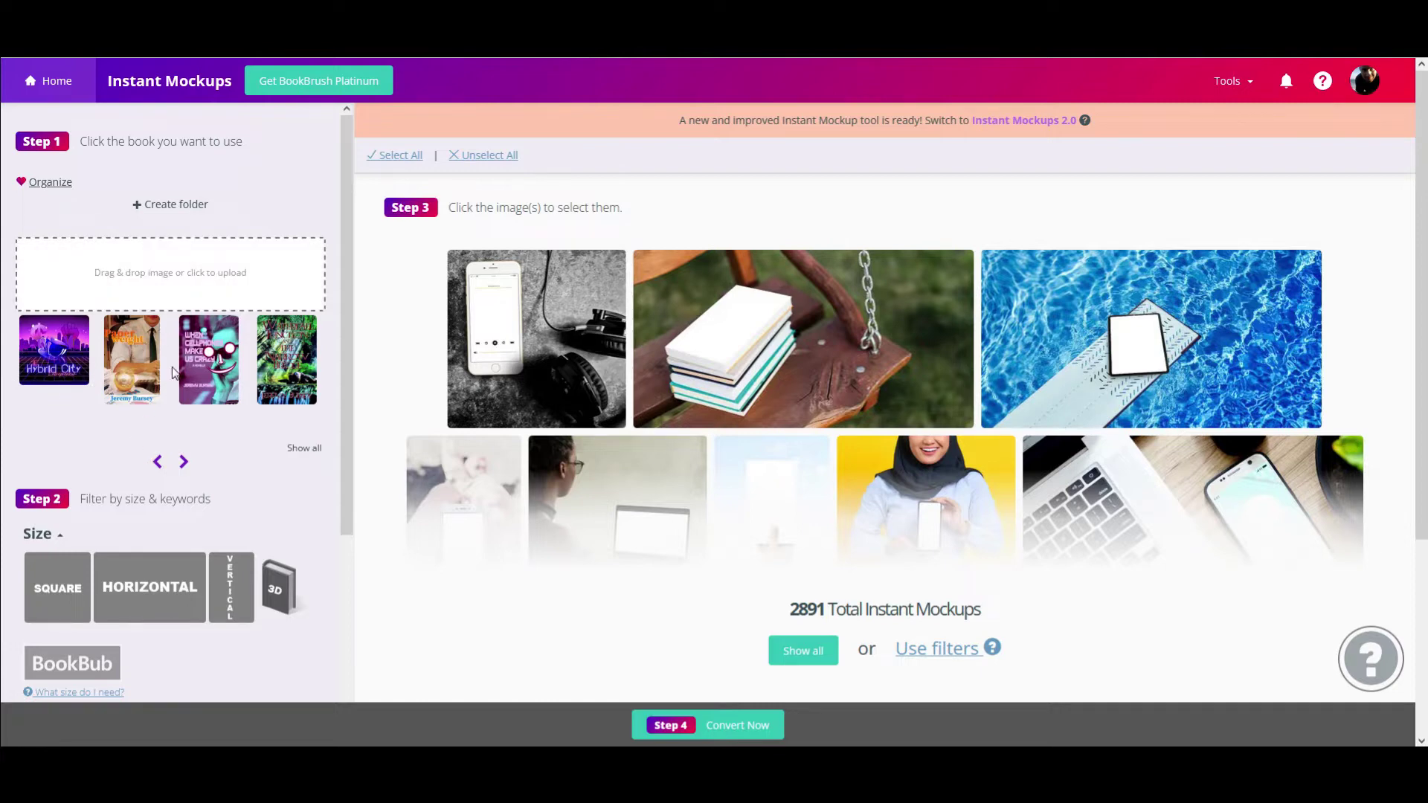
# Step: Look over the mockup page and advance the Newest Mockups carousel
pyautogui.scroll(-4, 185, 383)
pyautogui.scroll(-1, 194, 396)
pyautogui.scroll(5, 194, 396)
pyautogui.scroll(-3, 750, 426)
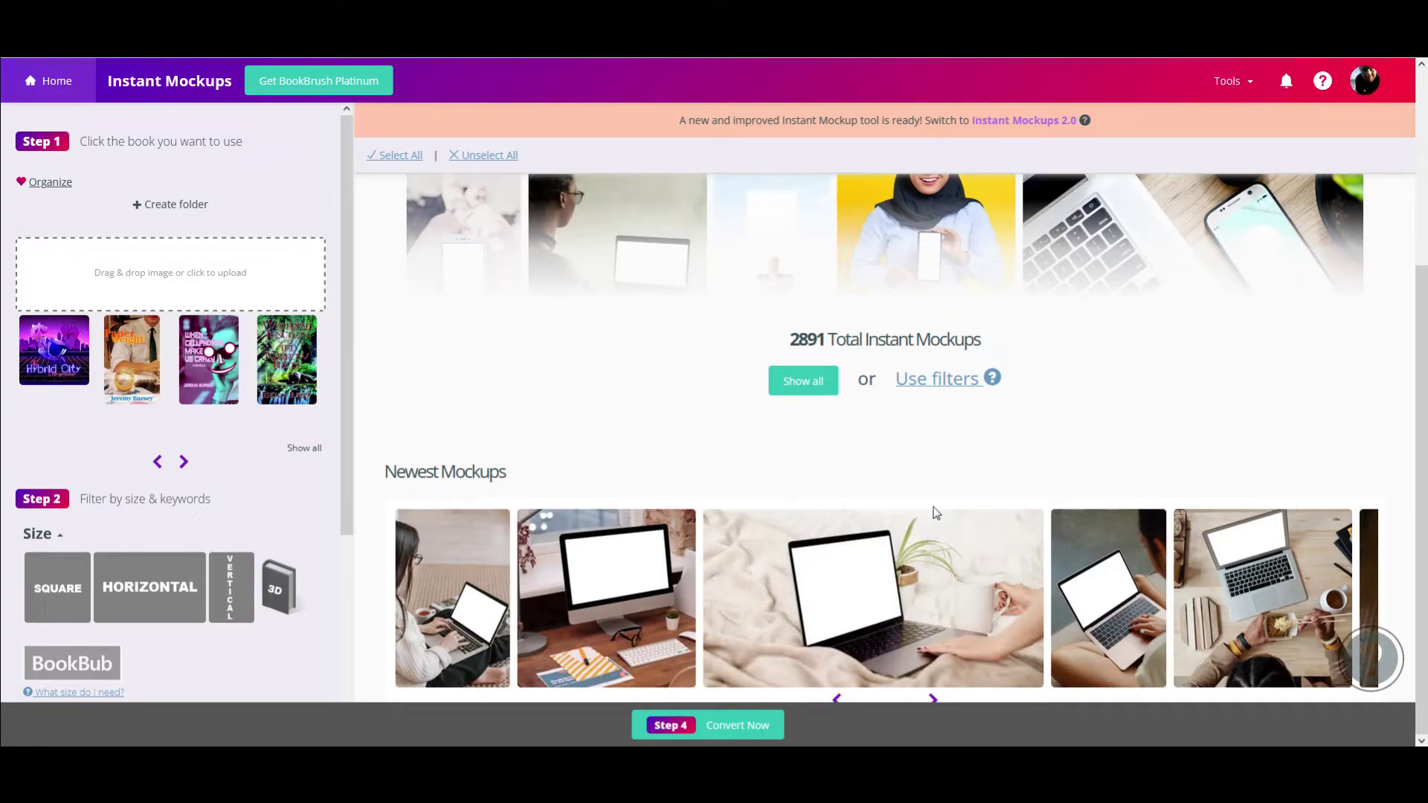
pyautogui.scroll(2, 967, 621)
pyautogui.scroll(-2, 918, 637)
pyautogui.click(930, 699)
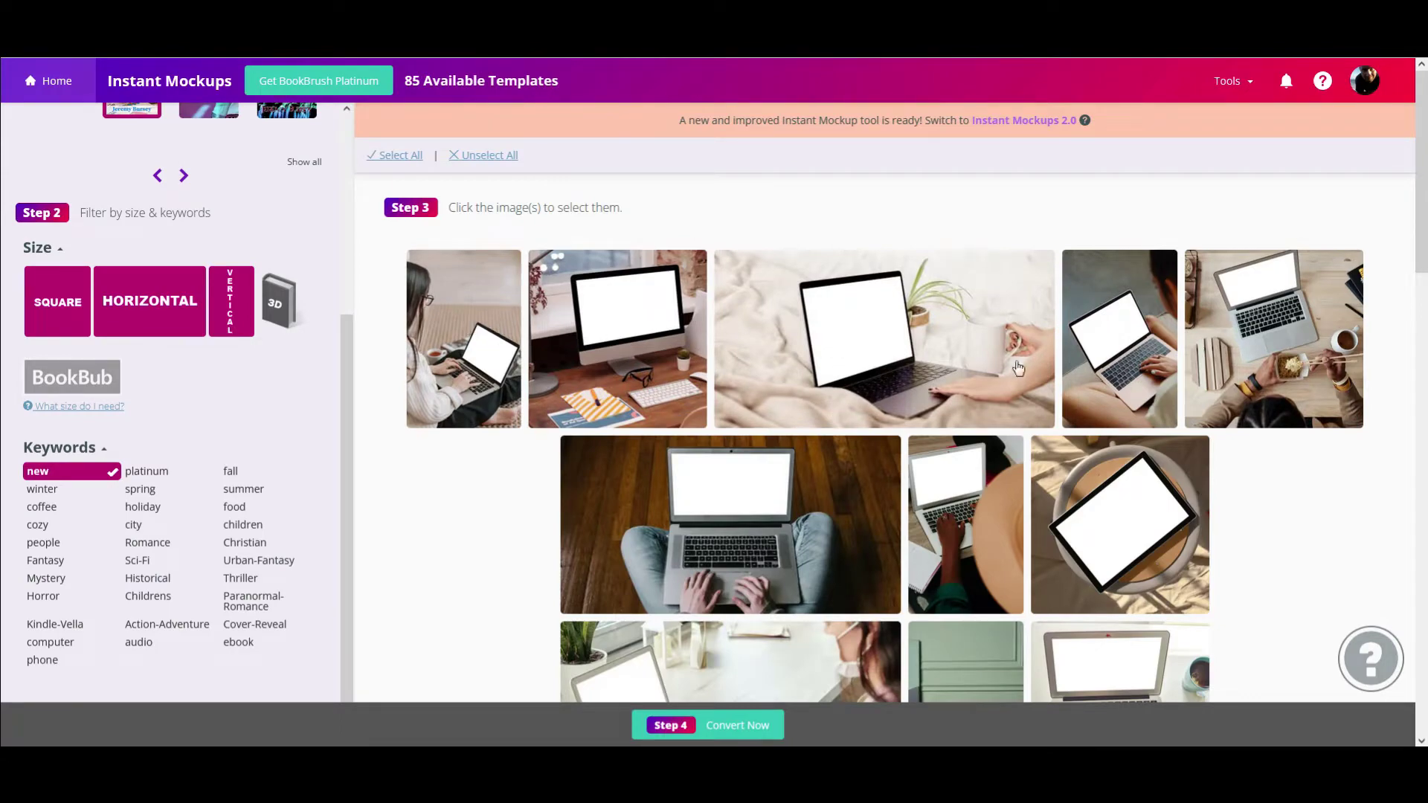
# Step: Select the mockup of a black tablet lying on grey pebbles from the templates tagged new
pyautogui.scroll(-15, 1157, 547)
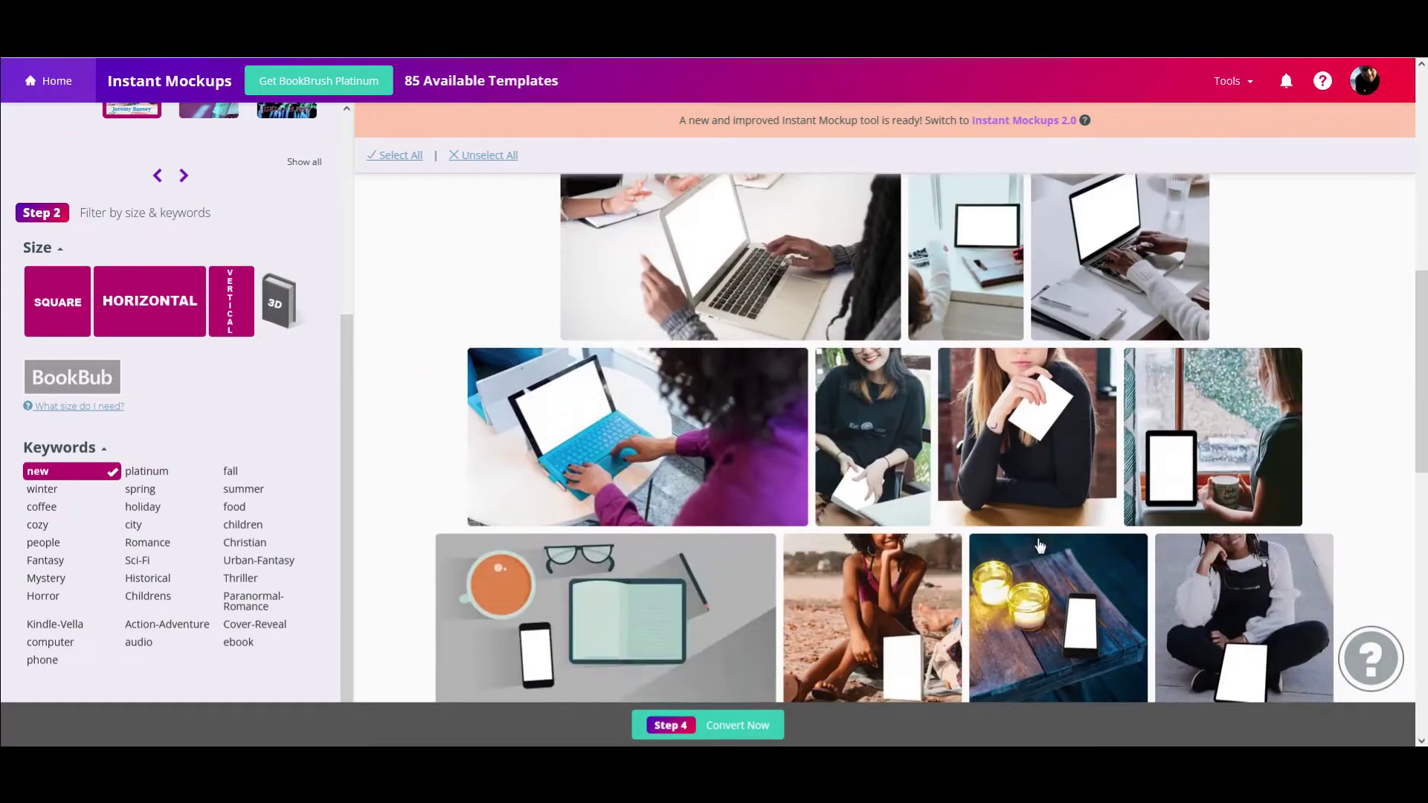
pyautogui.scroll(5, 938, 456)
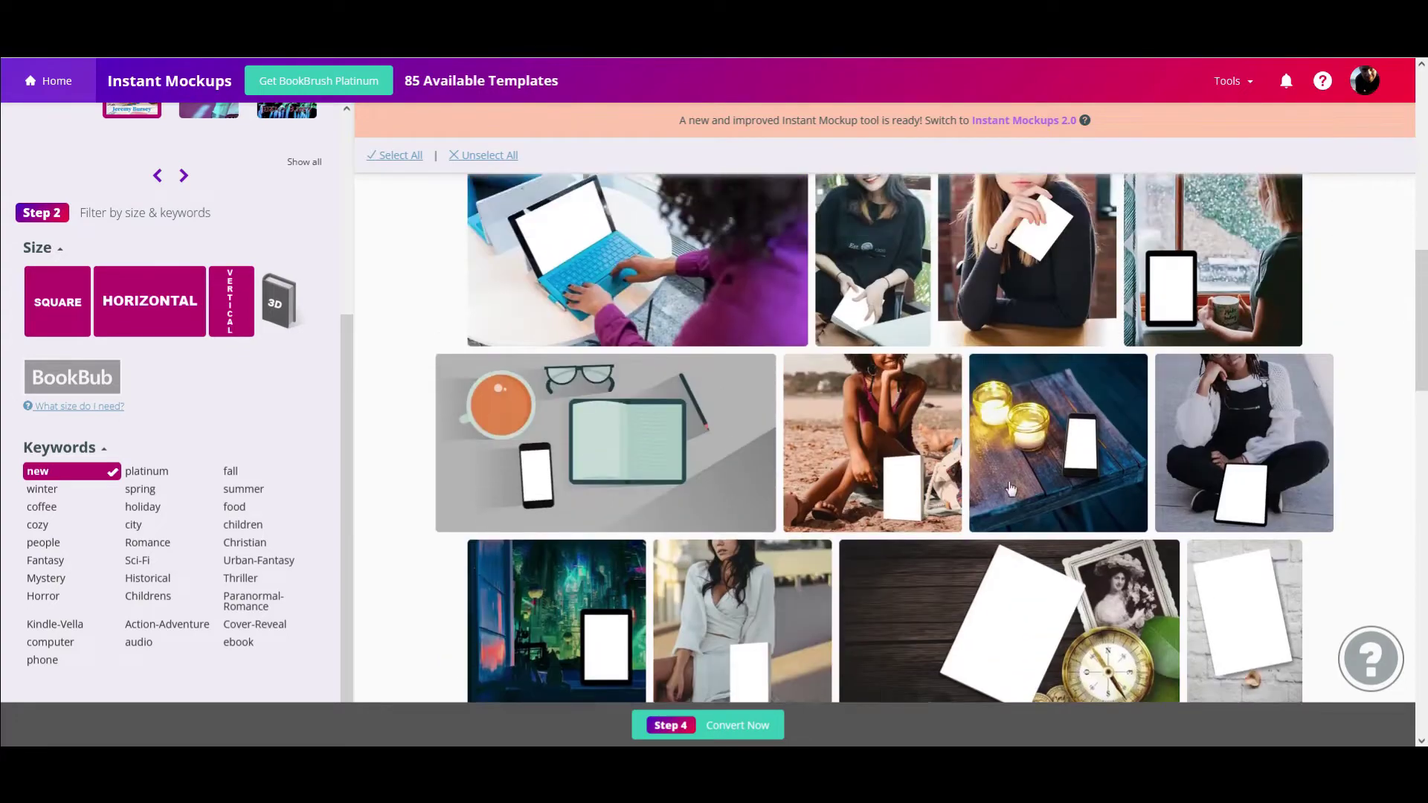
pyautogui.scroll(-5, 914, 469)
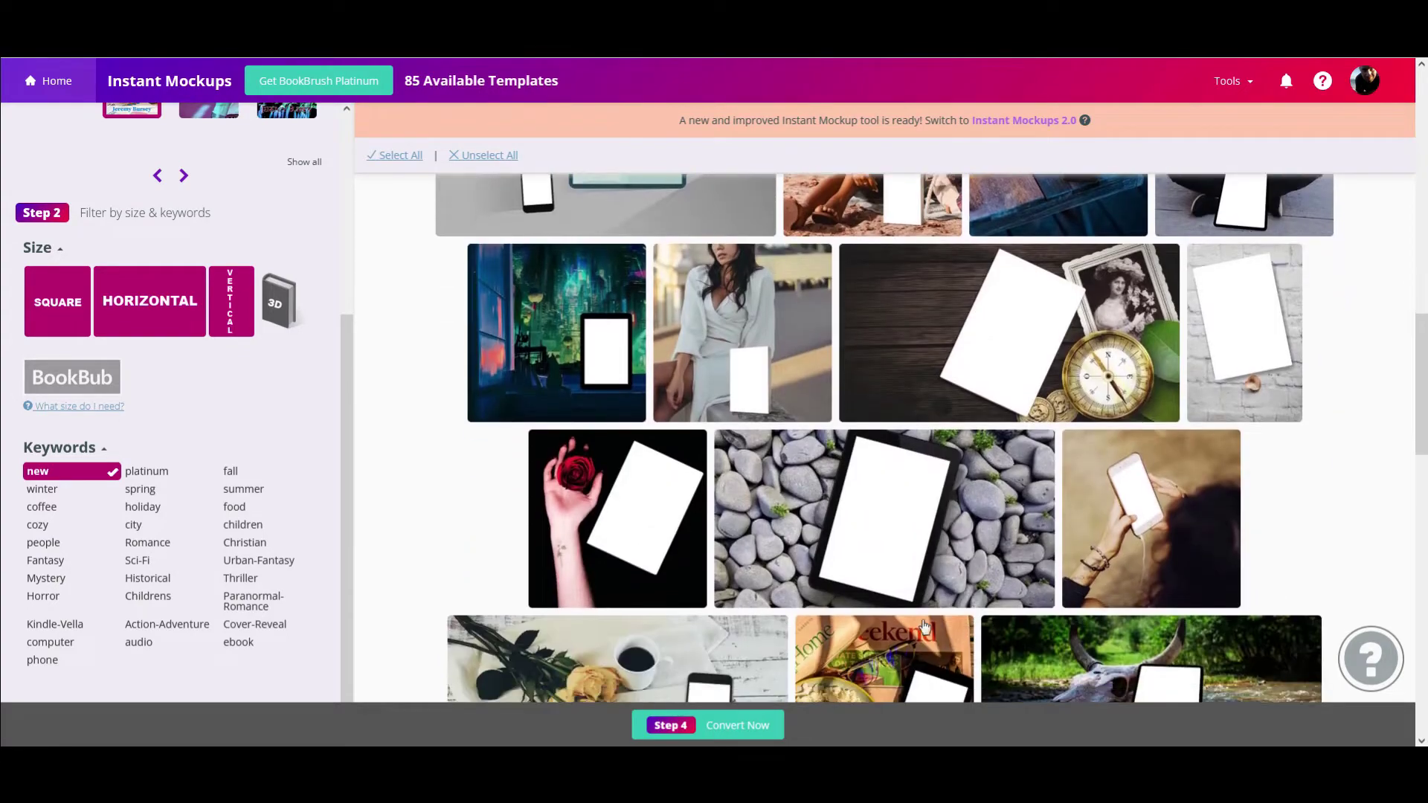
pyautogui.scroll(-2, 856, 446)
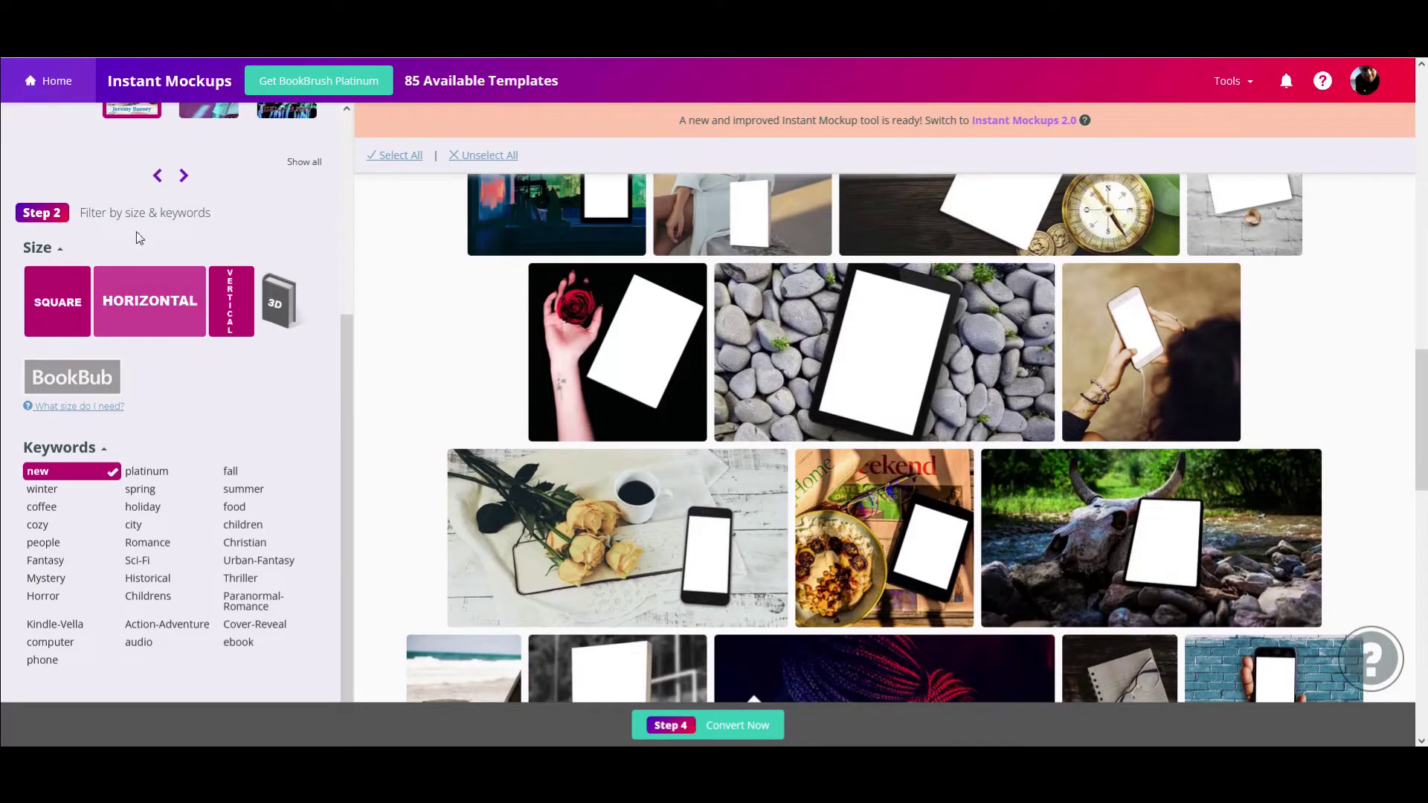
pyautogui.click(877, 388)
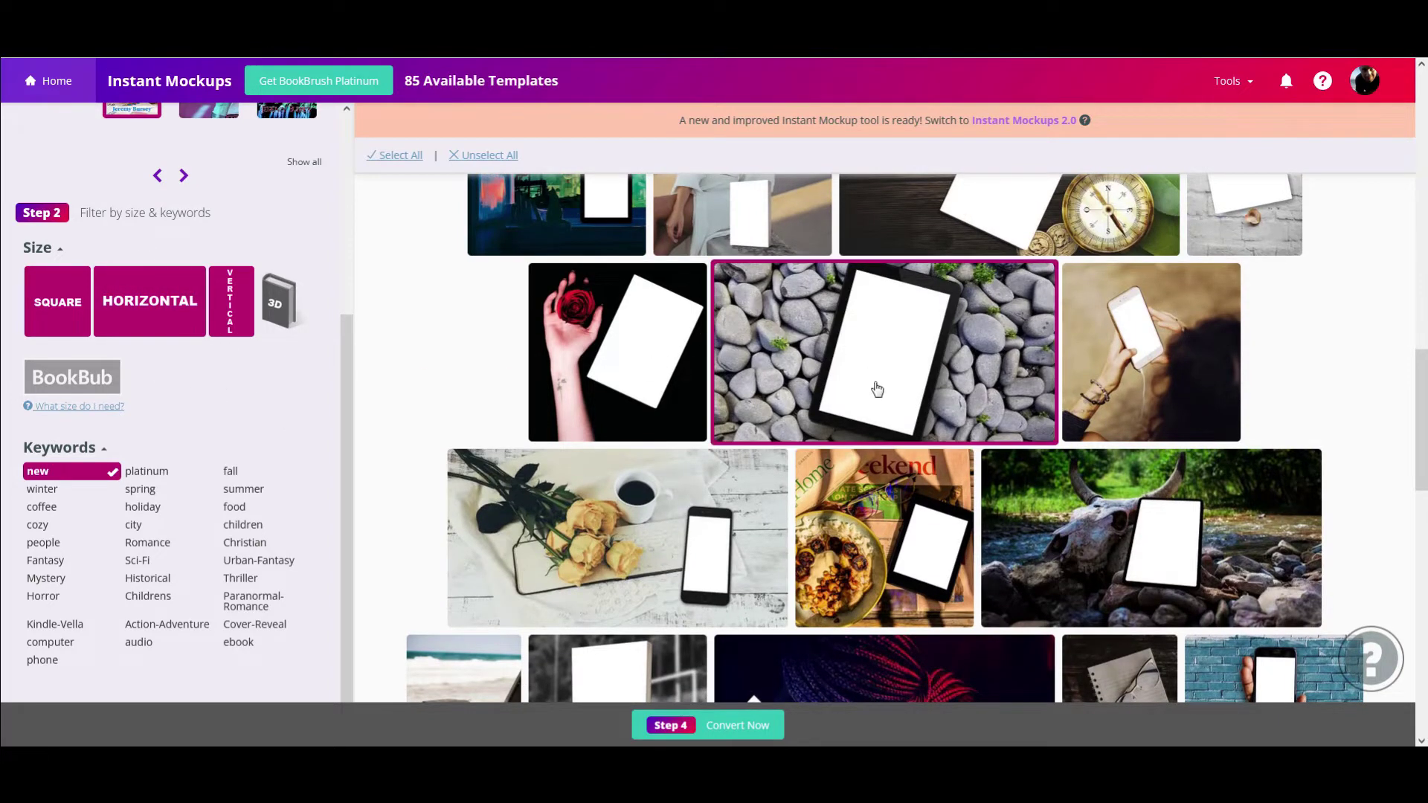
# Step: Convert the chosen book cover onto the selected pebble mockup and download the resulting image
pyautogui.scroll(-1, 818, 567)
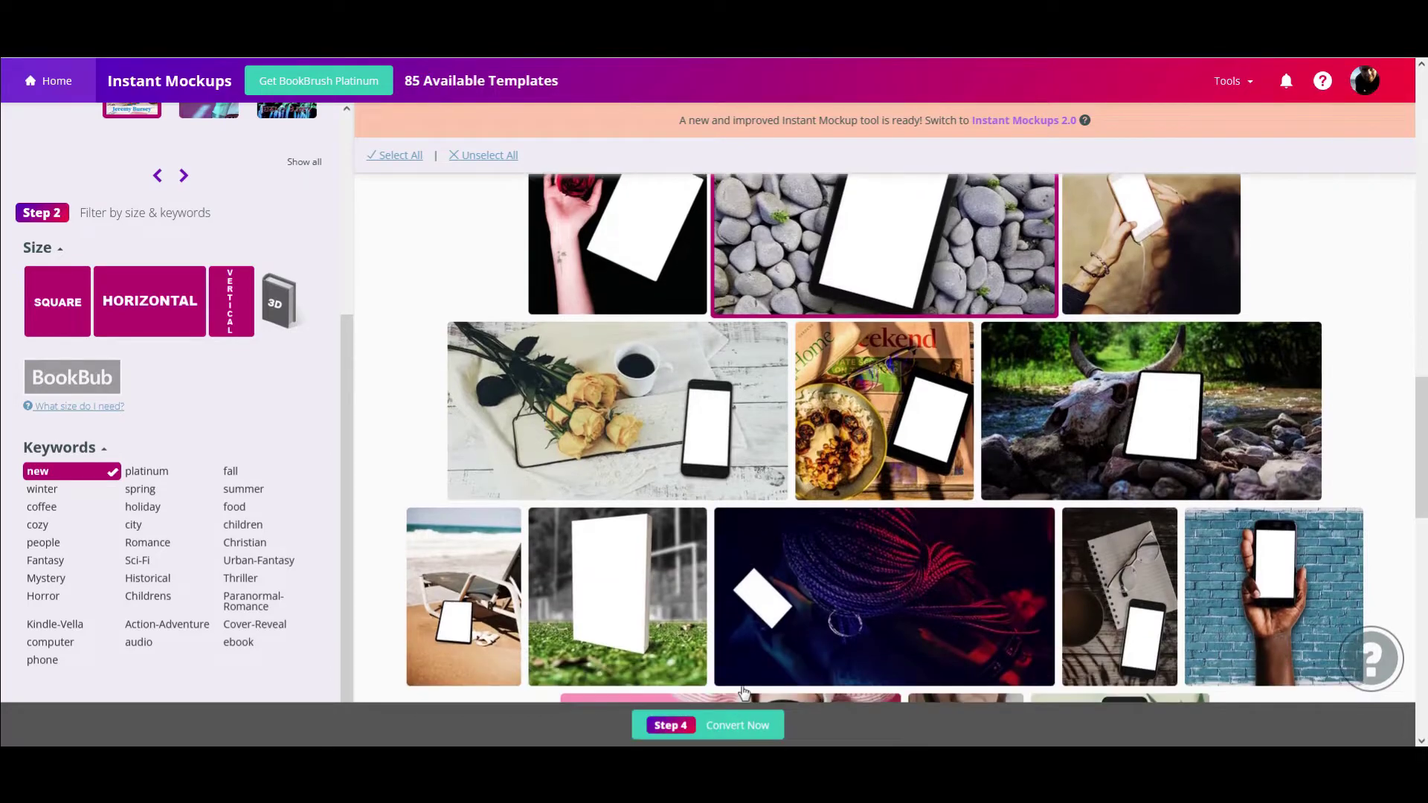
pyautogui.scroll(1, 723, 746)
pyautogui.click(729, 727)
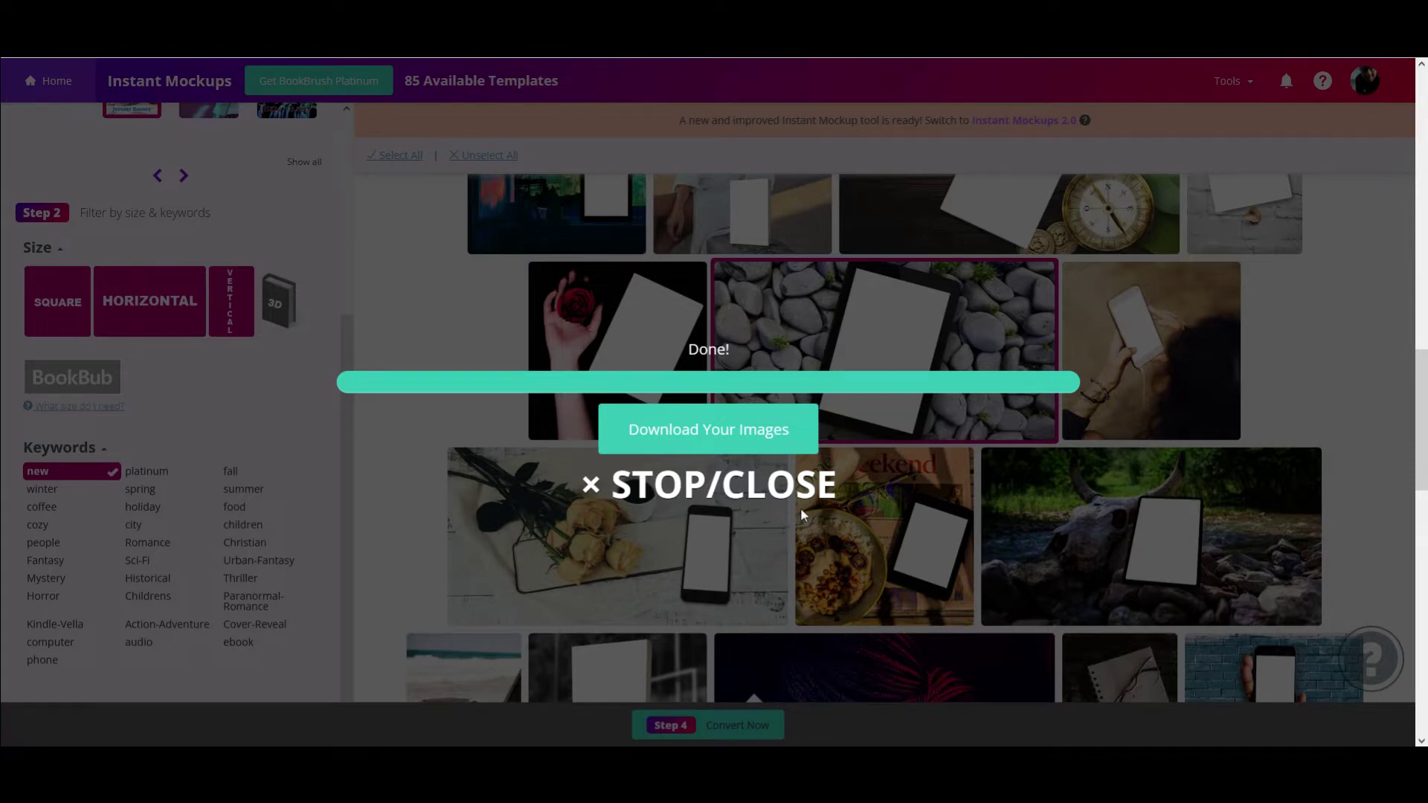
pyautogui.click(707, 439)
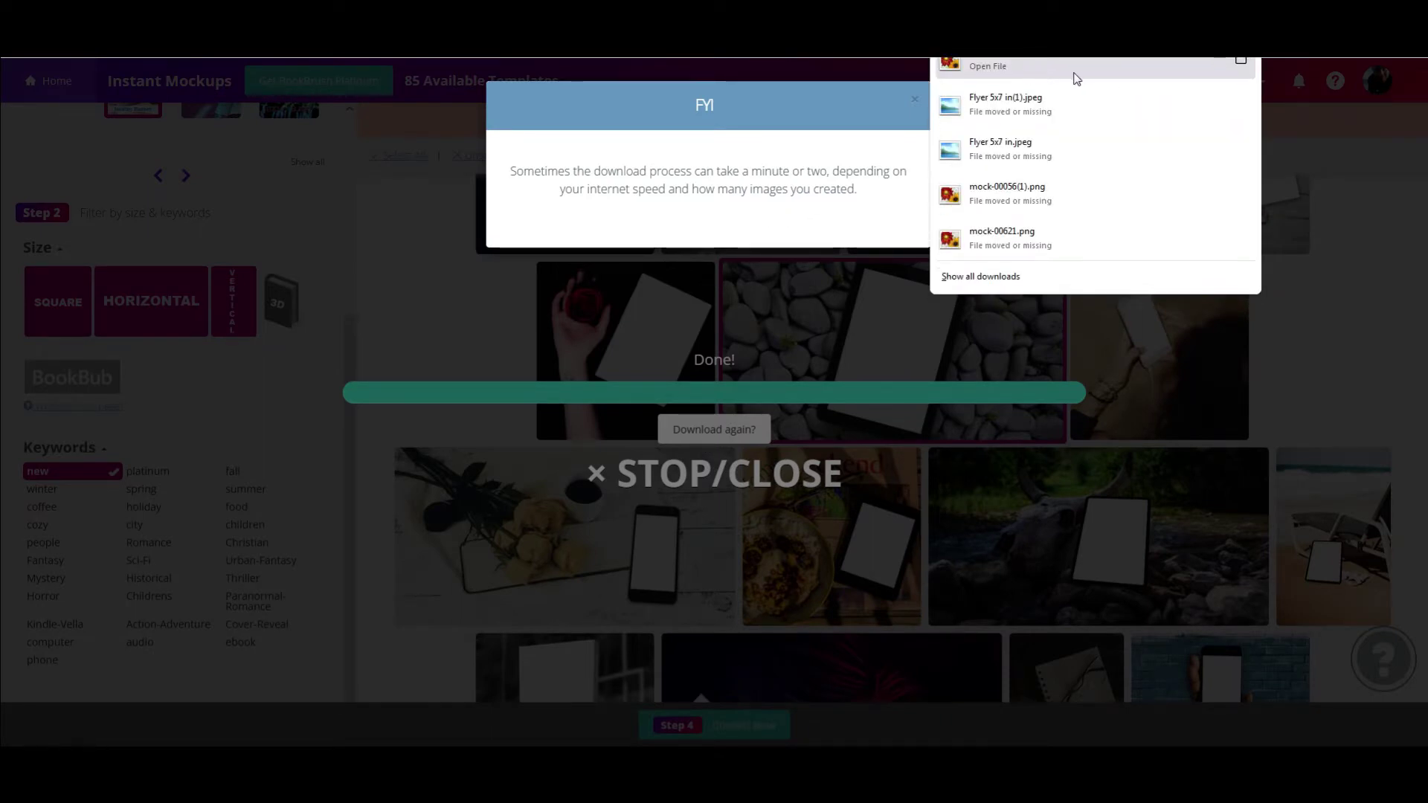
# Step: Open the downloaded mockup image, and dismiss the download notice and the conversion overlay
pyautogui.click(980, 70)
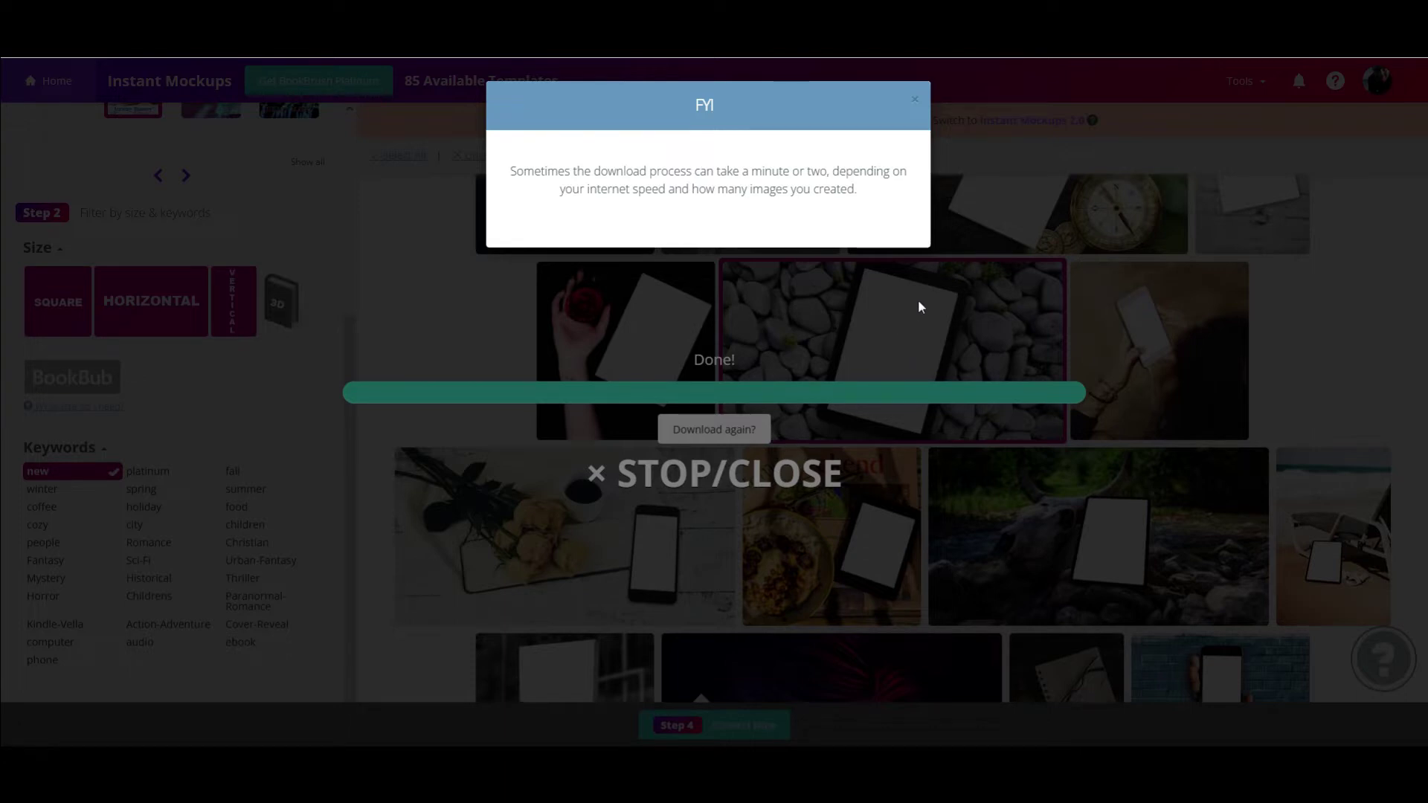
pyautogui.click(915, 99)
pyautogui.scroll(-3, 929, 332)
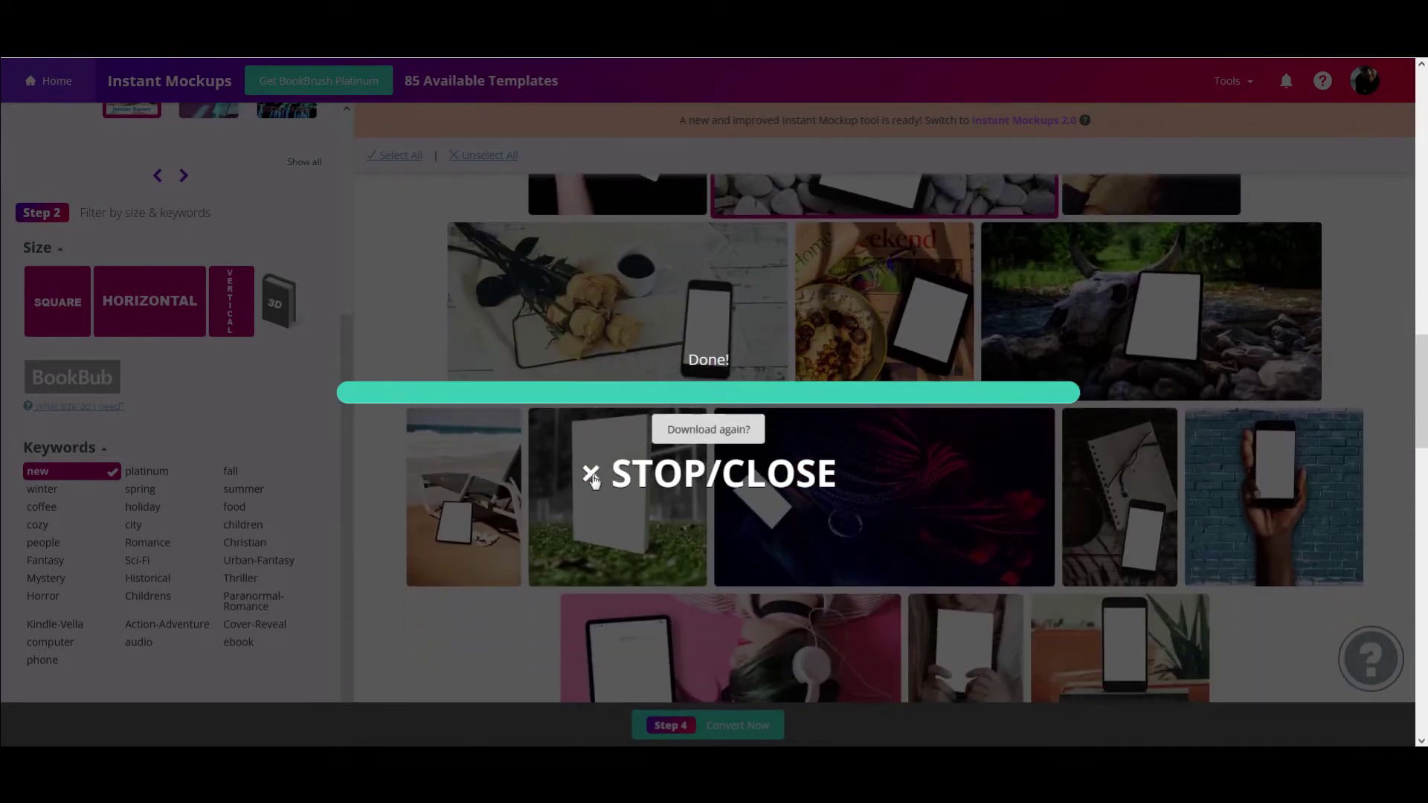
pyautogui.click(591, 474)
# Step: Examine the rest of the mockup templates tagged new, down to the end of the list
pyautogui.scroll(-3, 787, 435)
pyautogui.scroll(-2, 818, 431)
pyautogui.scroll(-2, 1040, 558)
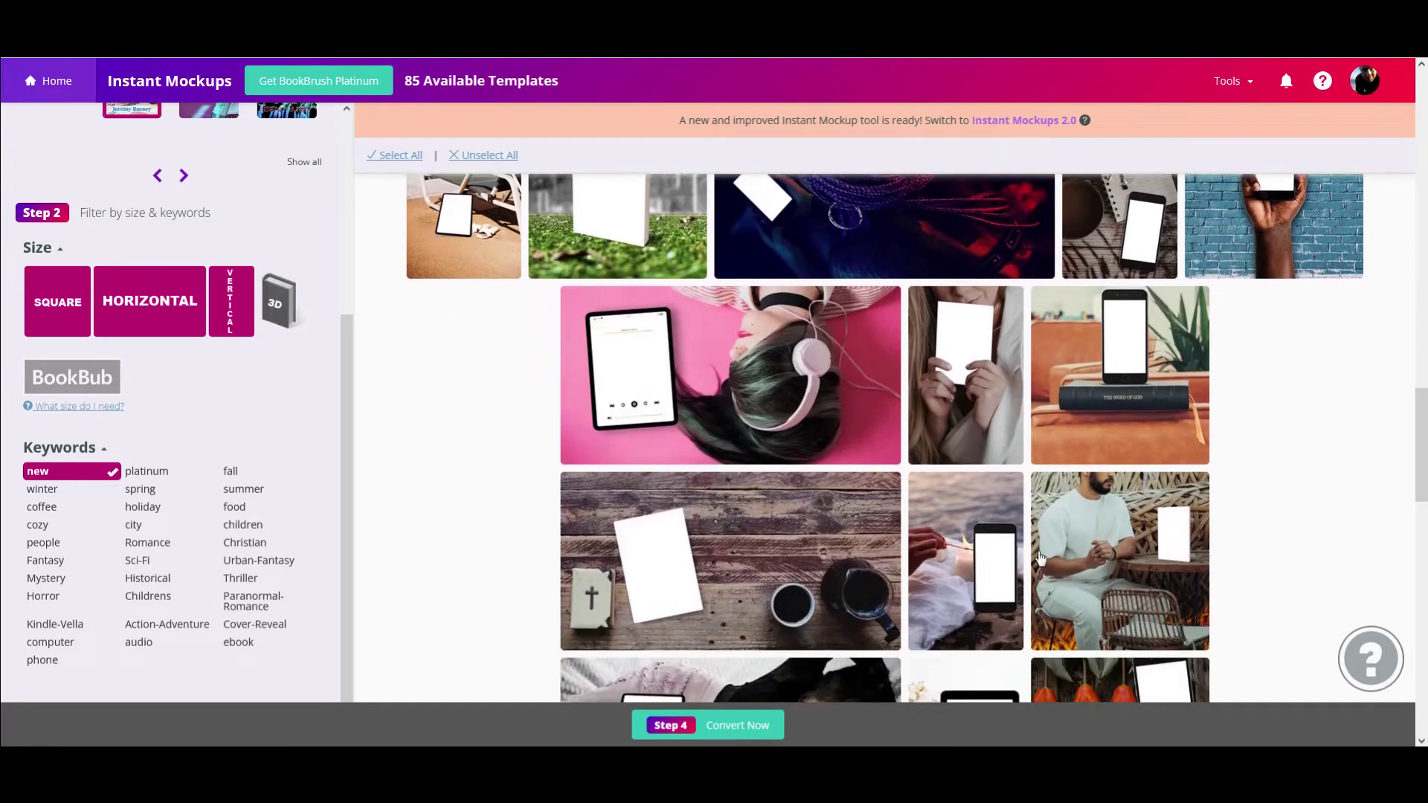
pyautogui.scroll(-6, 1040, 557)
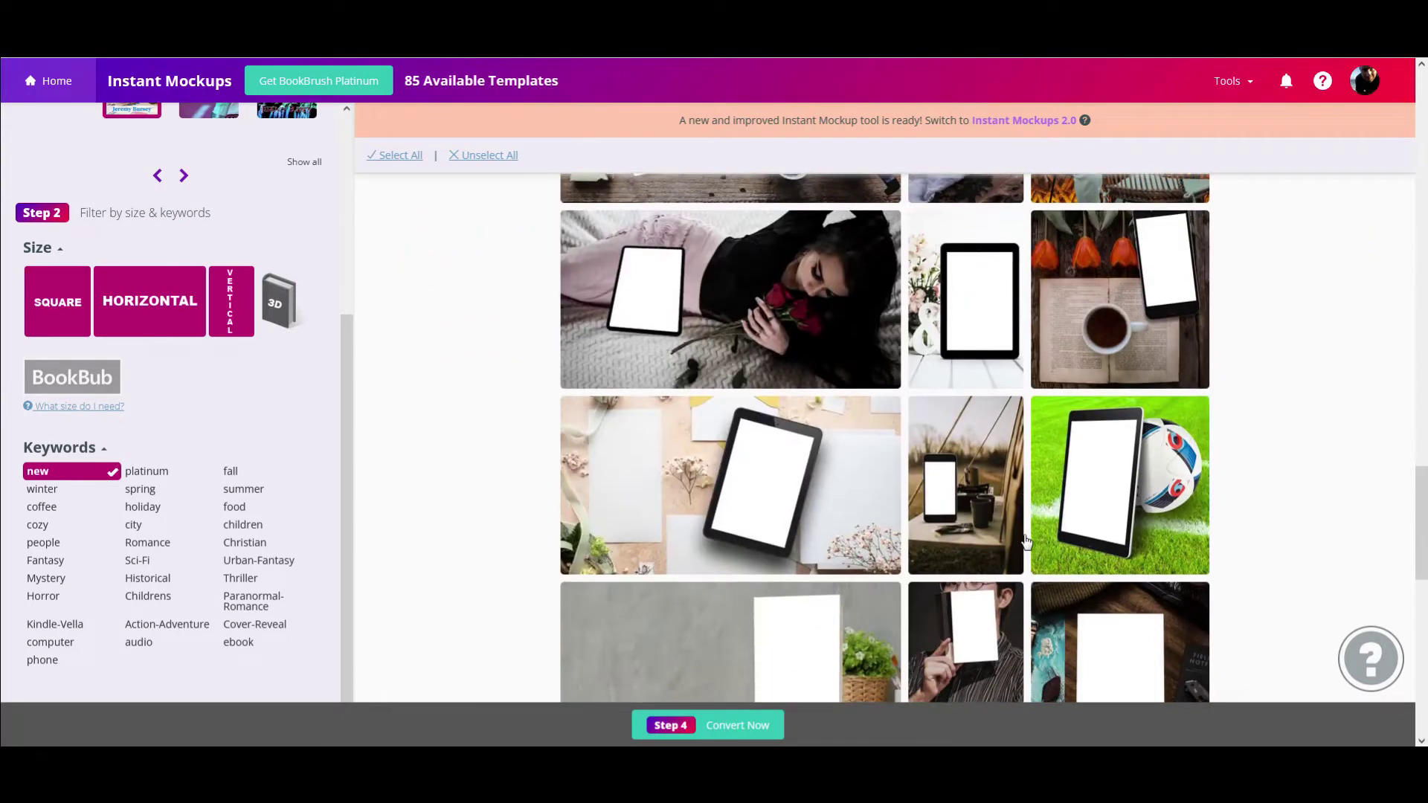
pyautogui.scroll(-6, 1026, 541)
pyautogui.scroll(-6, 1024, 538)
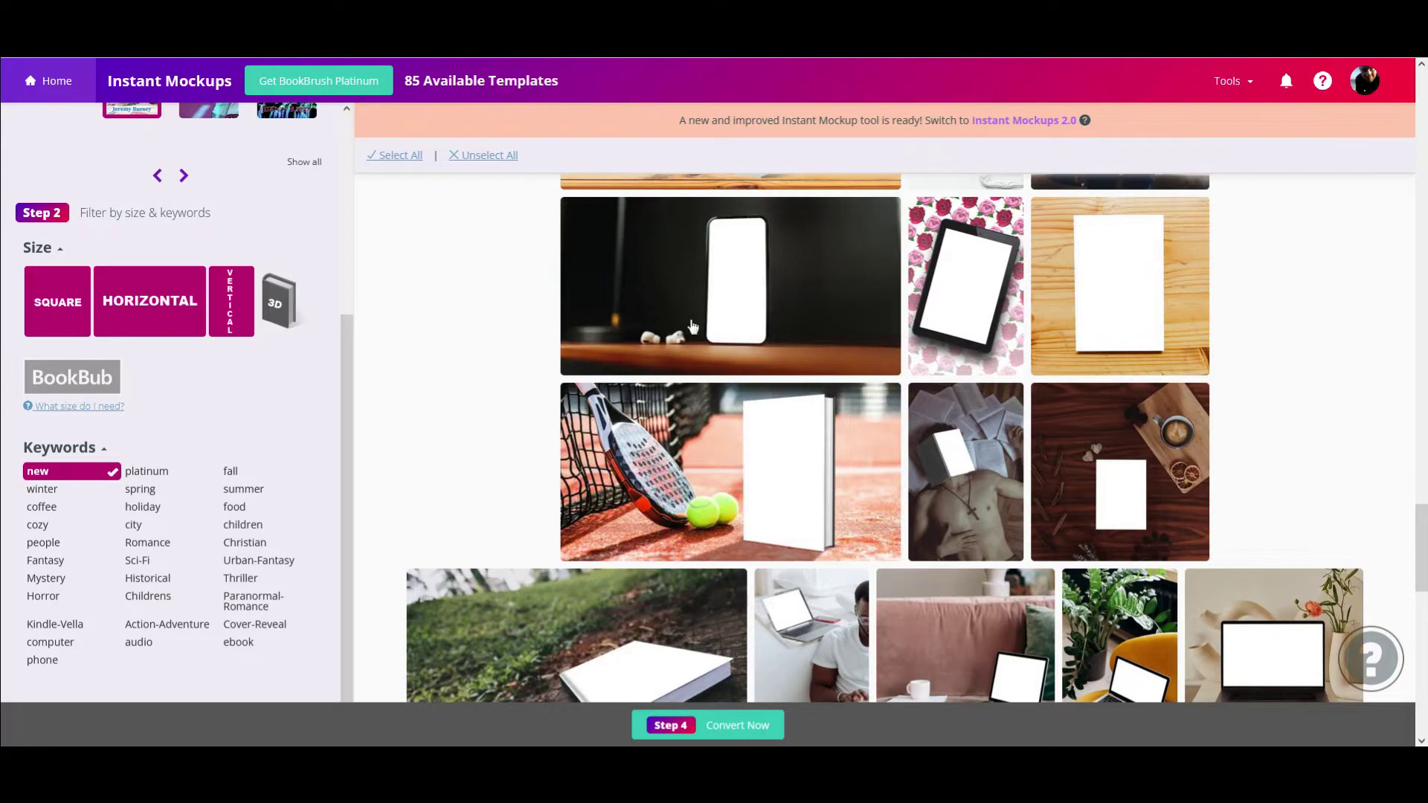
pyautogui.scroll(-4, 761, 461)
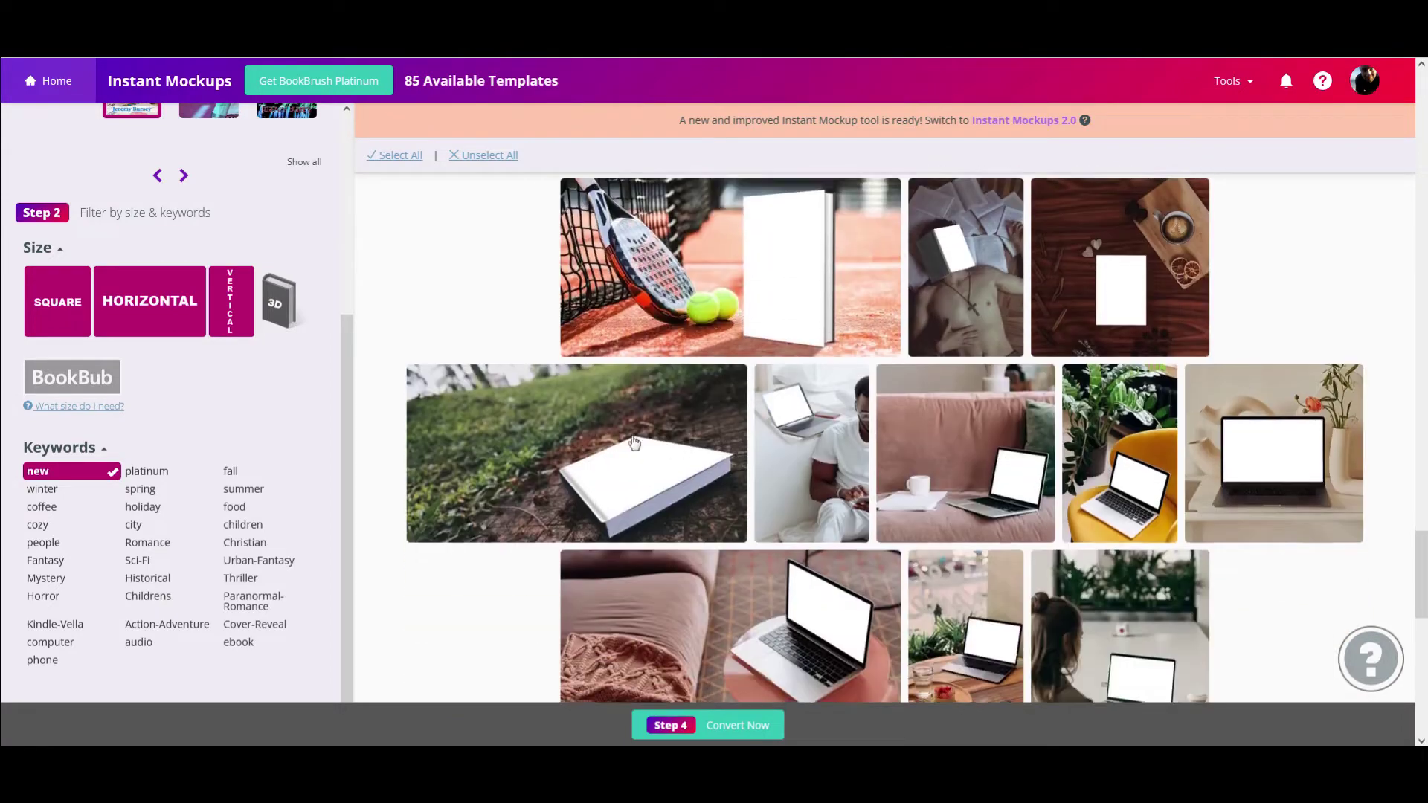
pyautogui.scroll(-10, 832, 484)
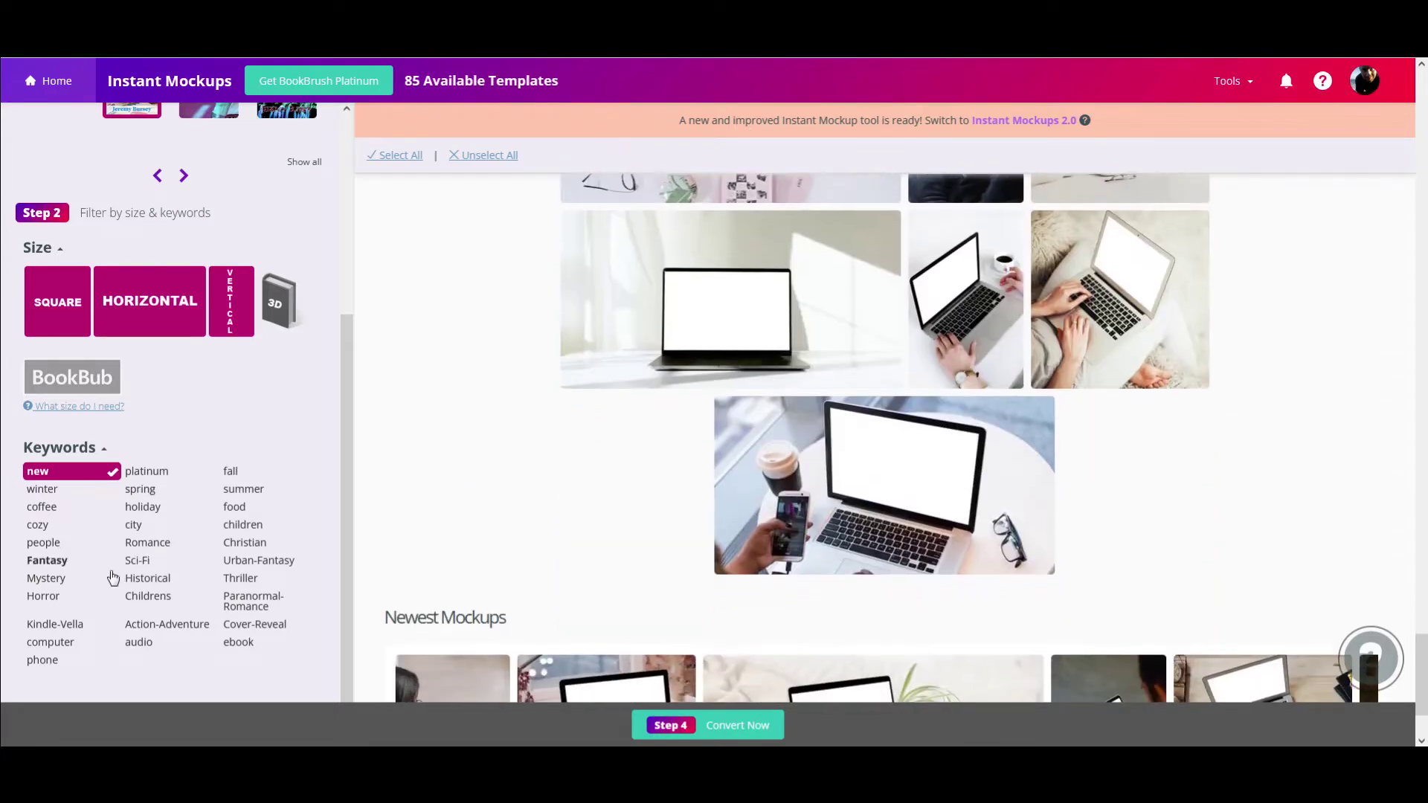
pyautogui.scroll(-2, 525, 533)
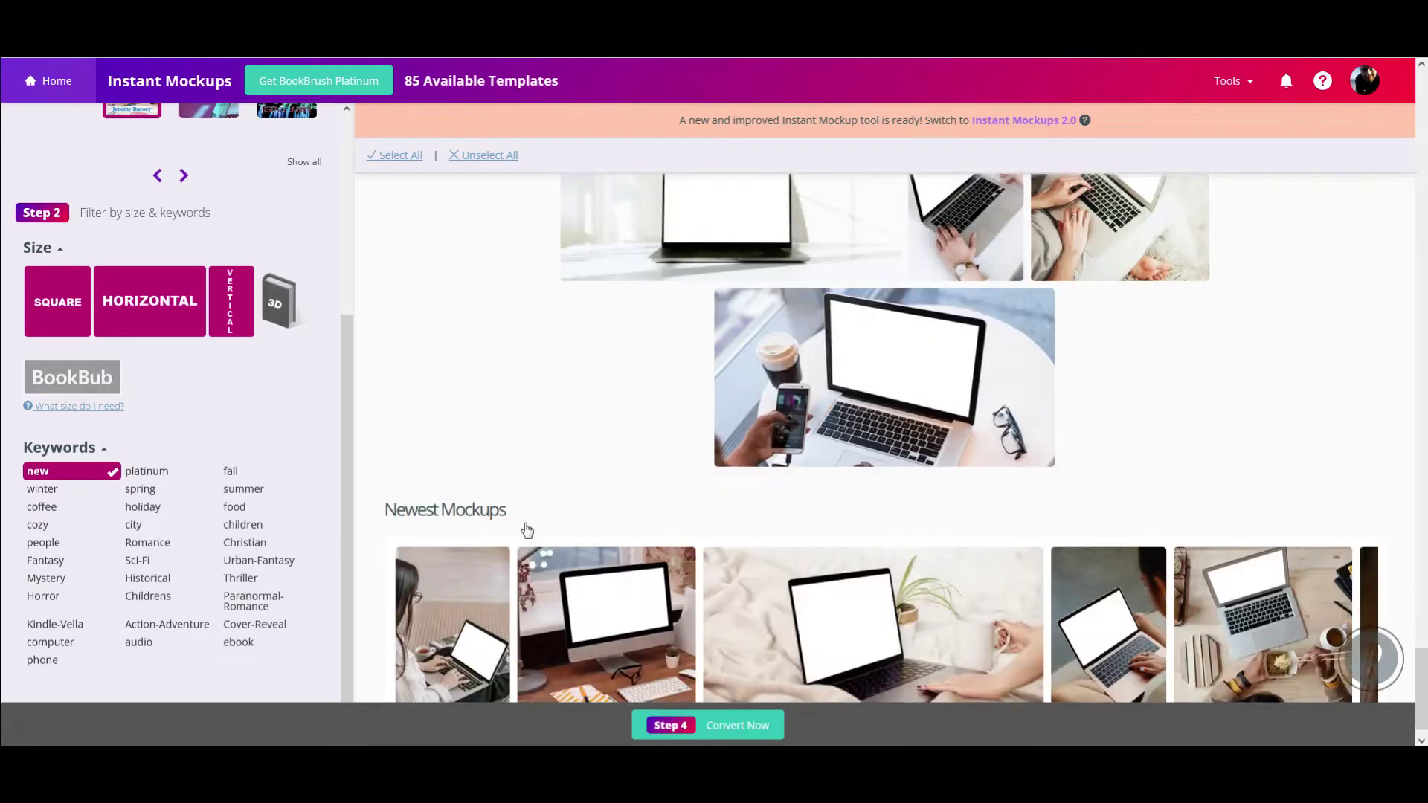
# Step: Add the Urban-Fantasy keyword to the filter and look through the matching mockups
pyautogui.click(253, 563)
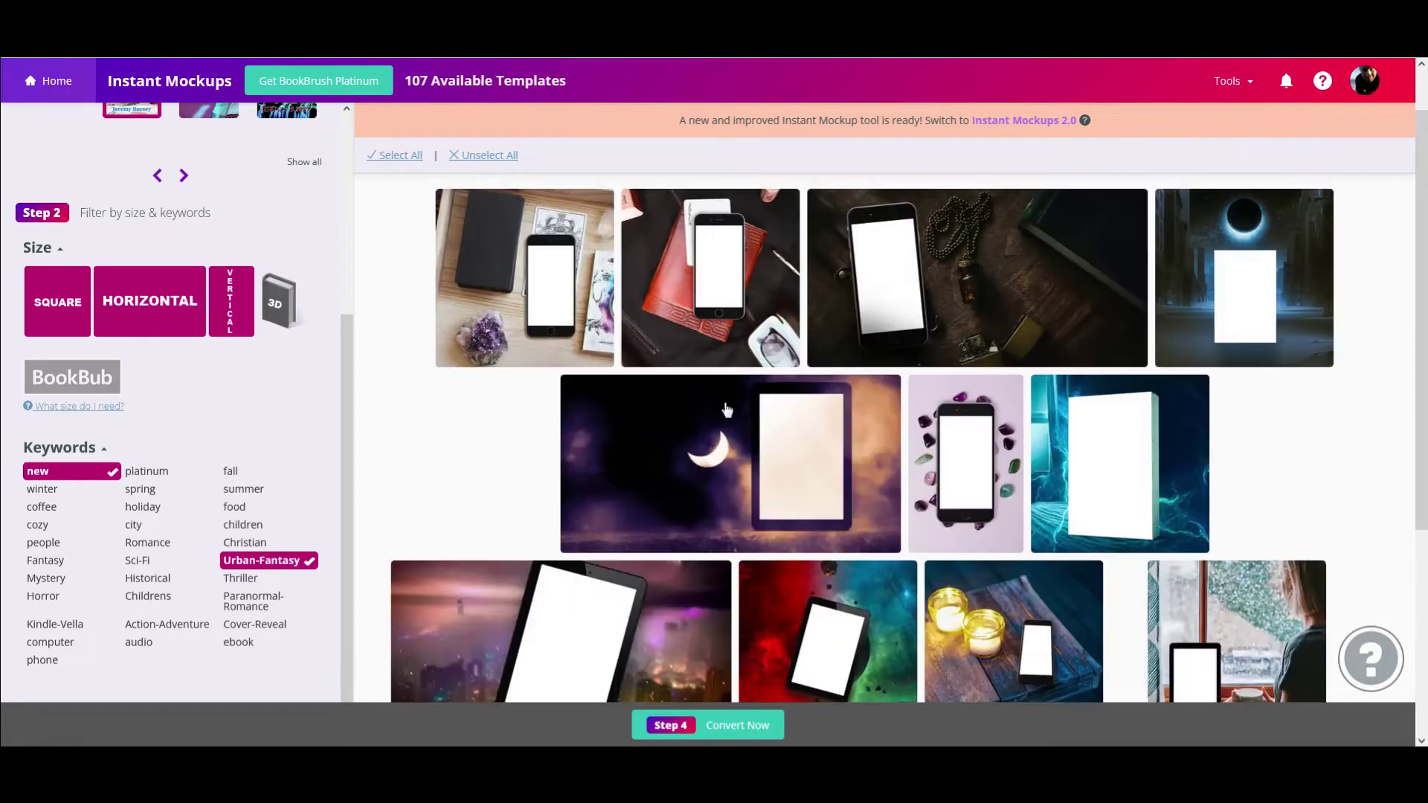
pyautogui.scroll(-4, 736, 454)
pyautogui.scroll(-10, 744, 445)
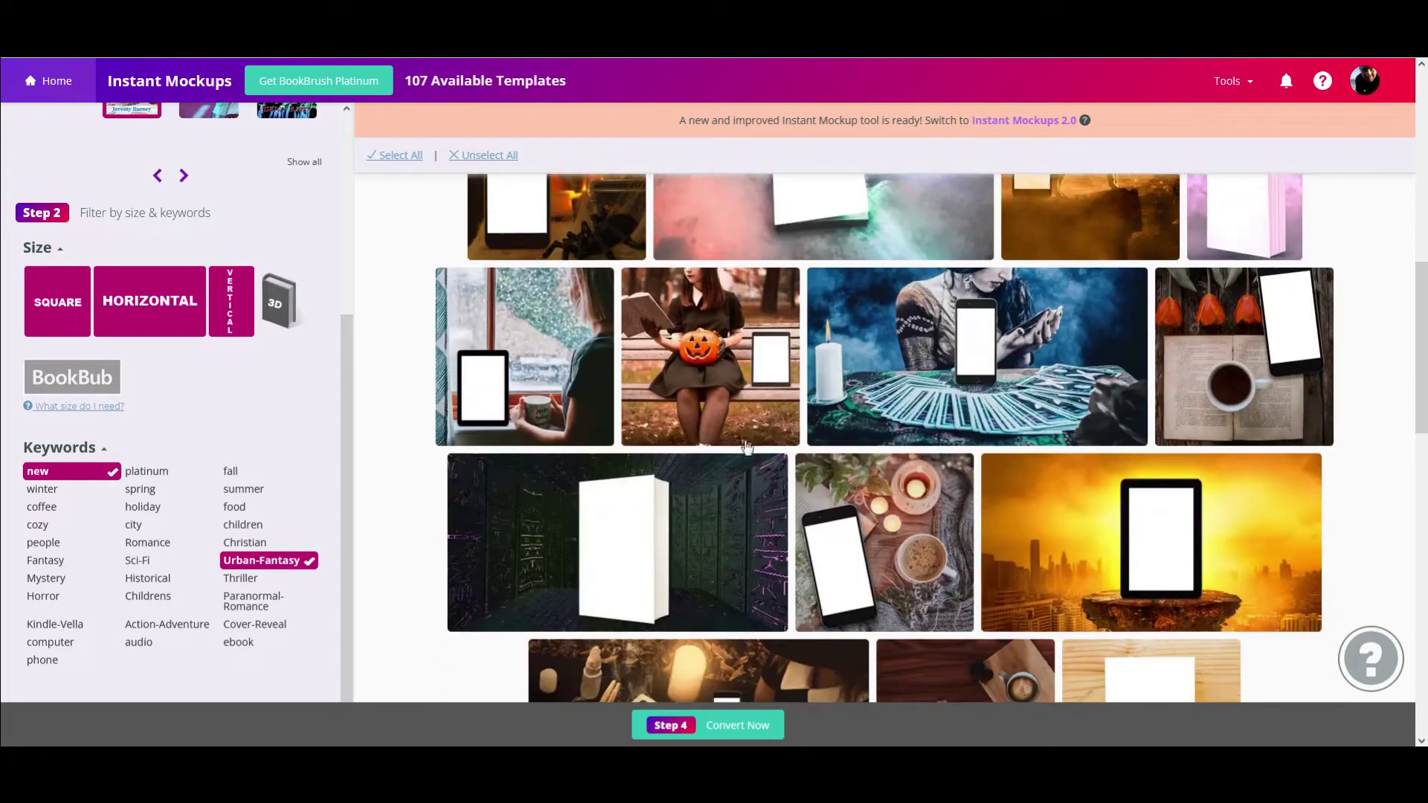
pyautogui.scroll(-12, 747, 447)
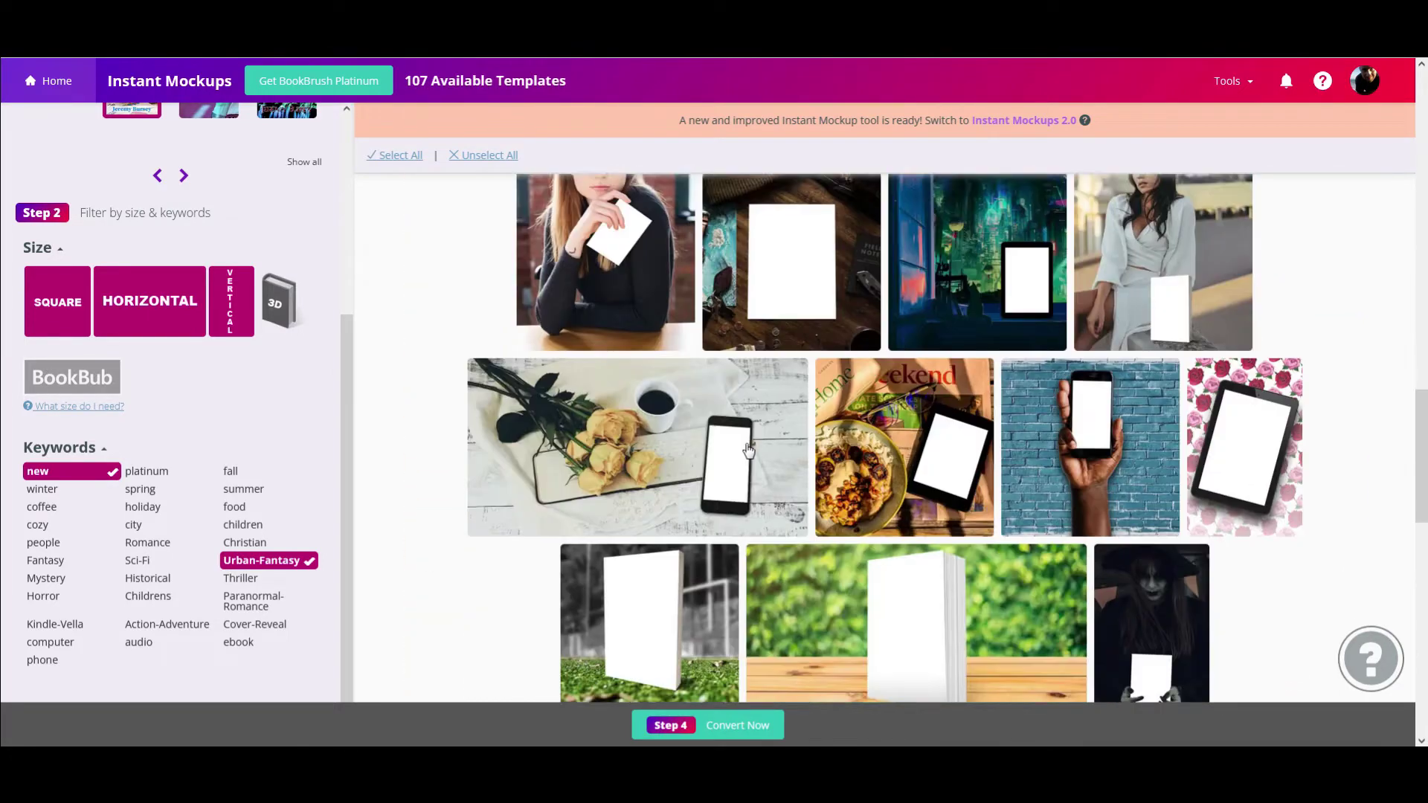
pyautogui.scroll(-10, 748, 448)
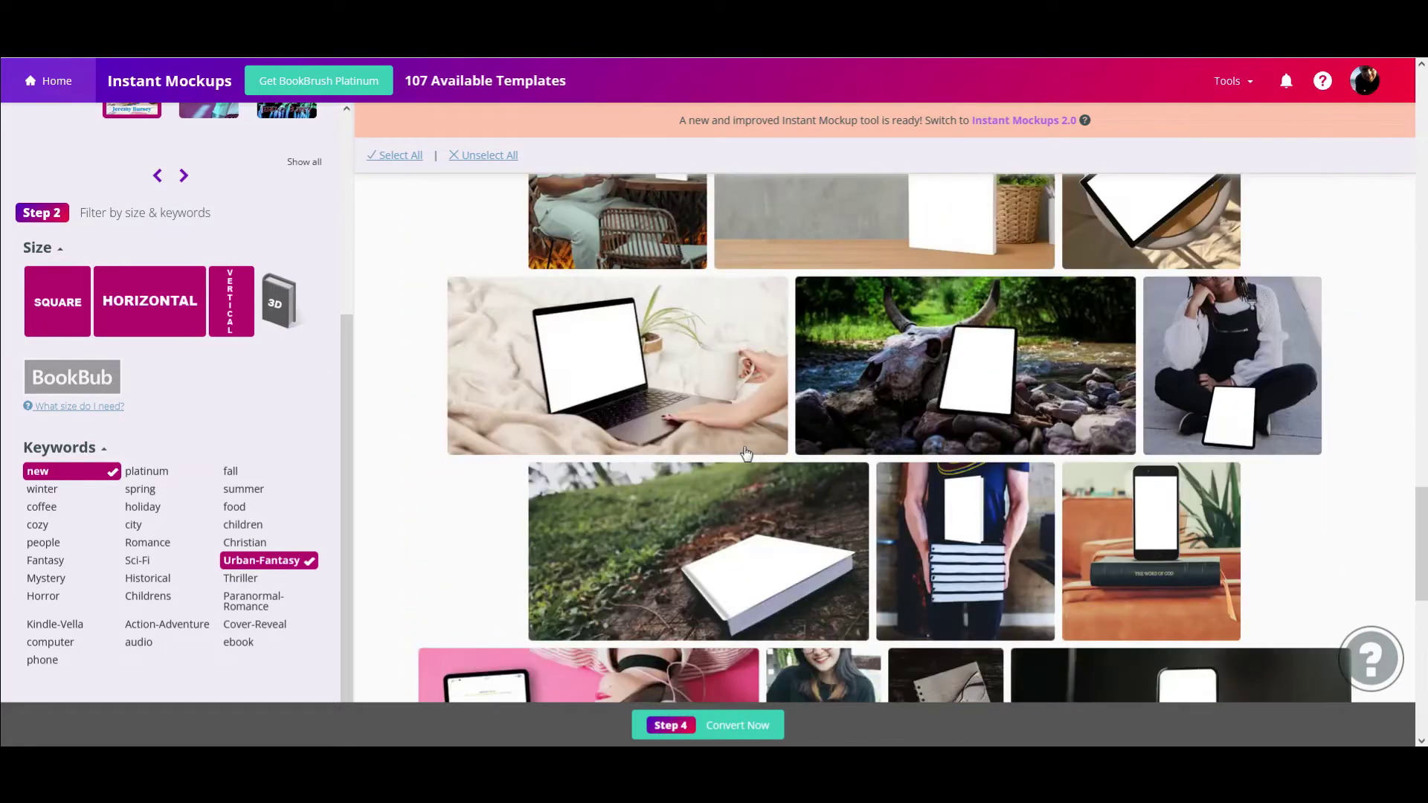
pyautogui.scroll(-4, 743, 448)
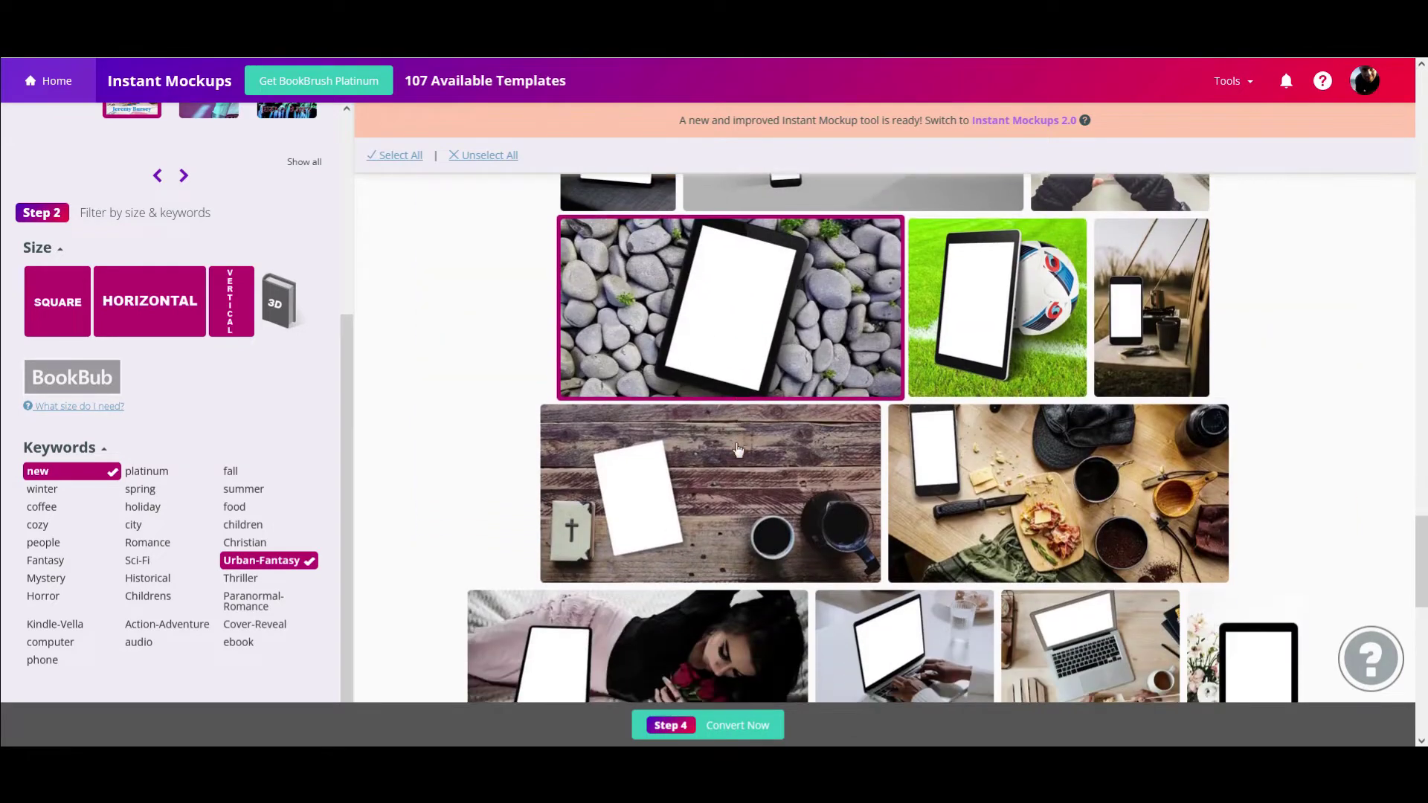
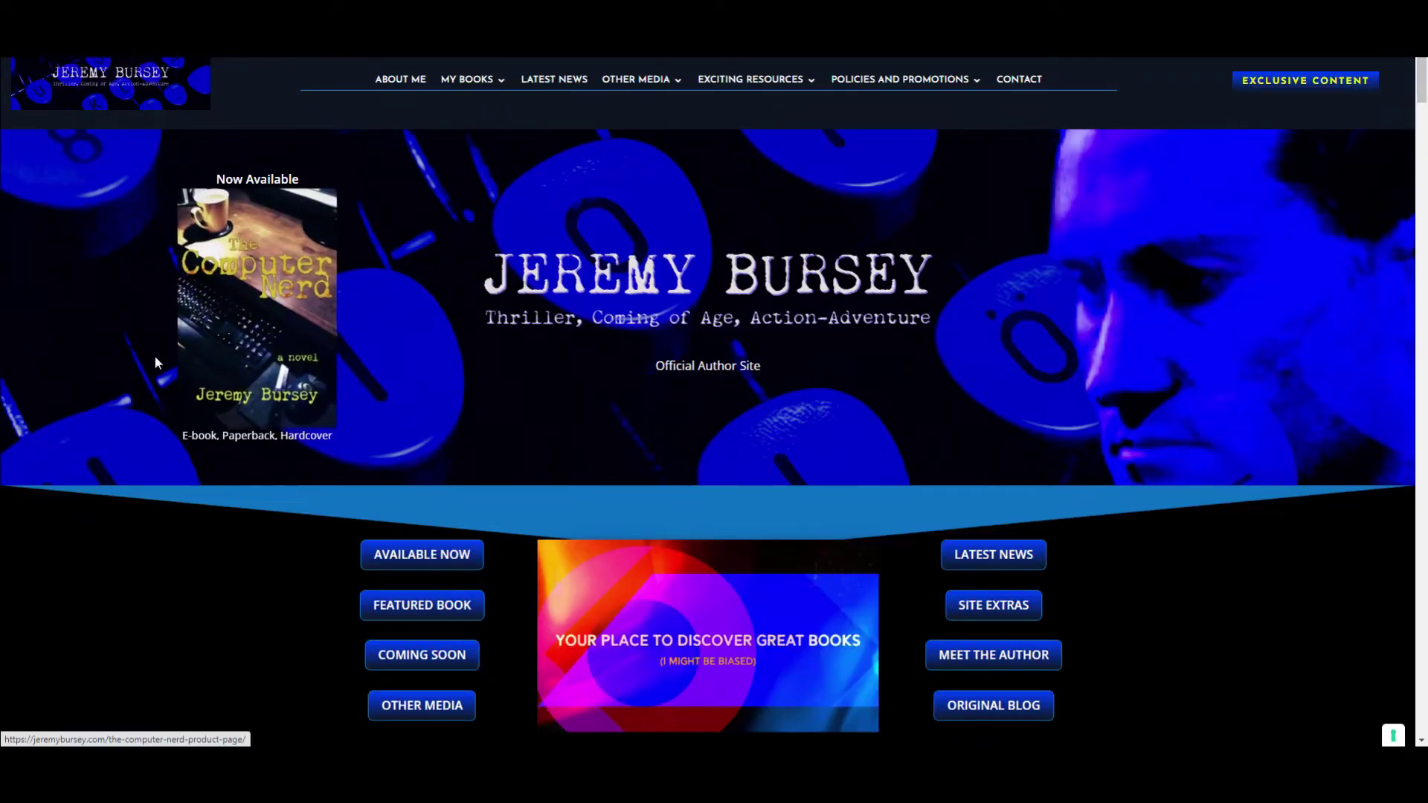
# Step: Examine the book mockup images in the Available Now and Featured Book sections of the author website
pyautogui.scroll(-12, 154, 355)
pyautogui.scroll(-5, 147, 386)
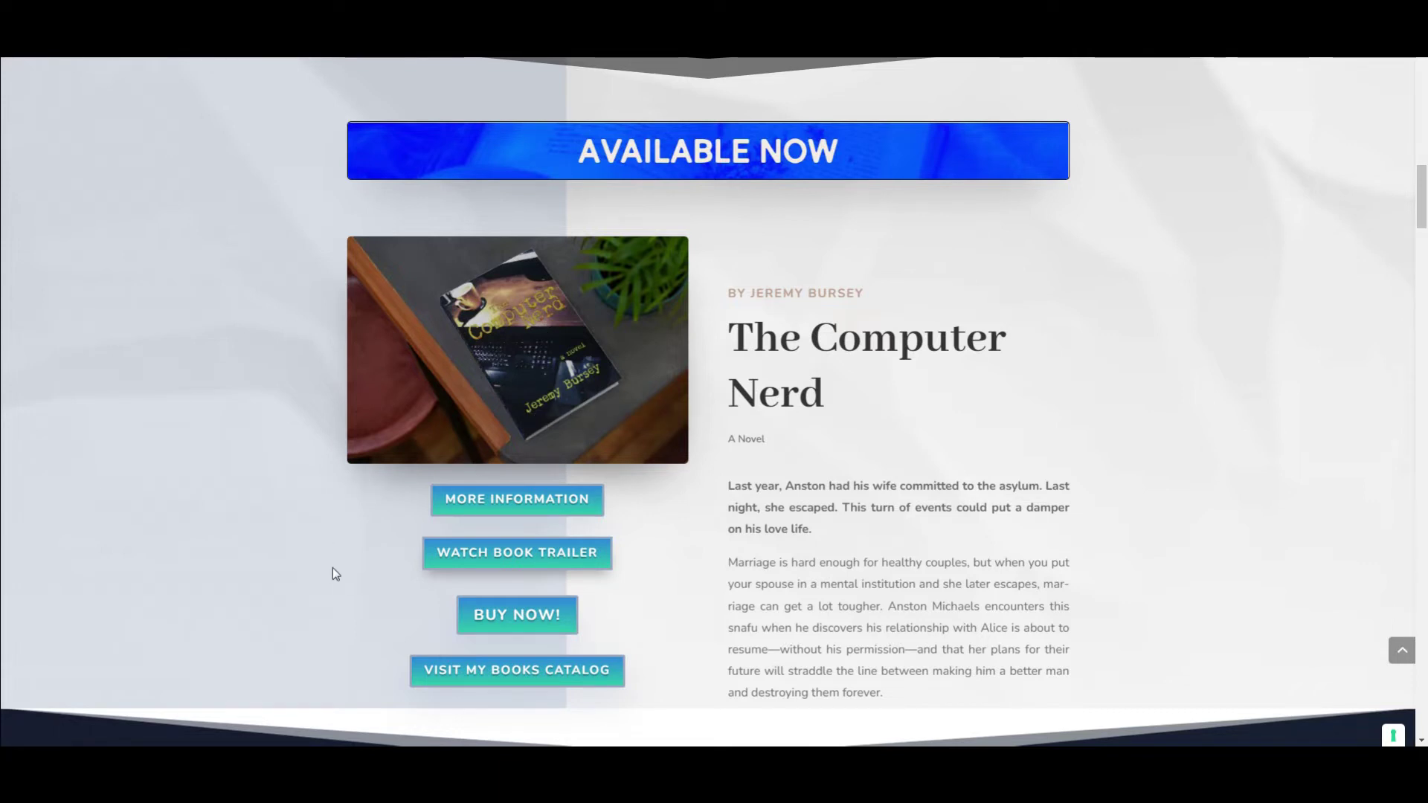
pyautogui.scroll(-8, 559, 312)
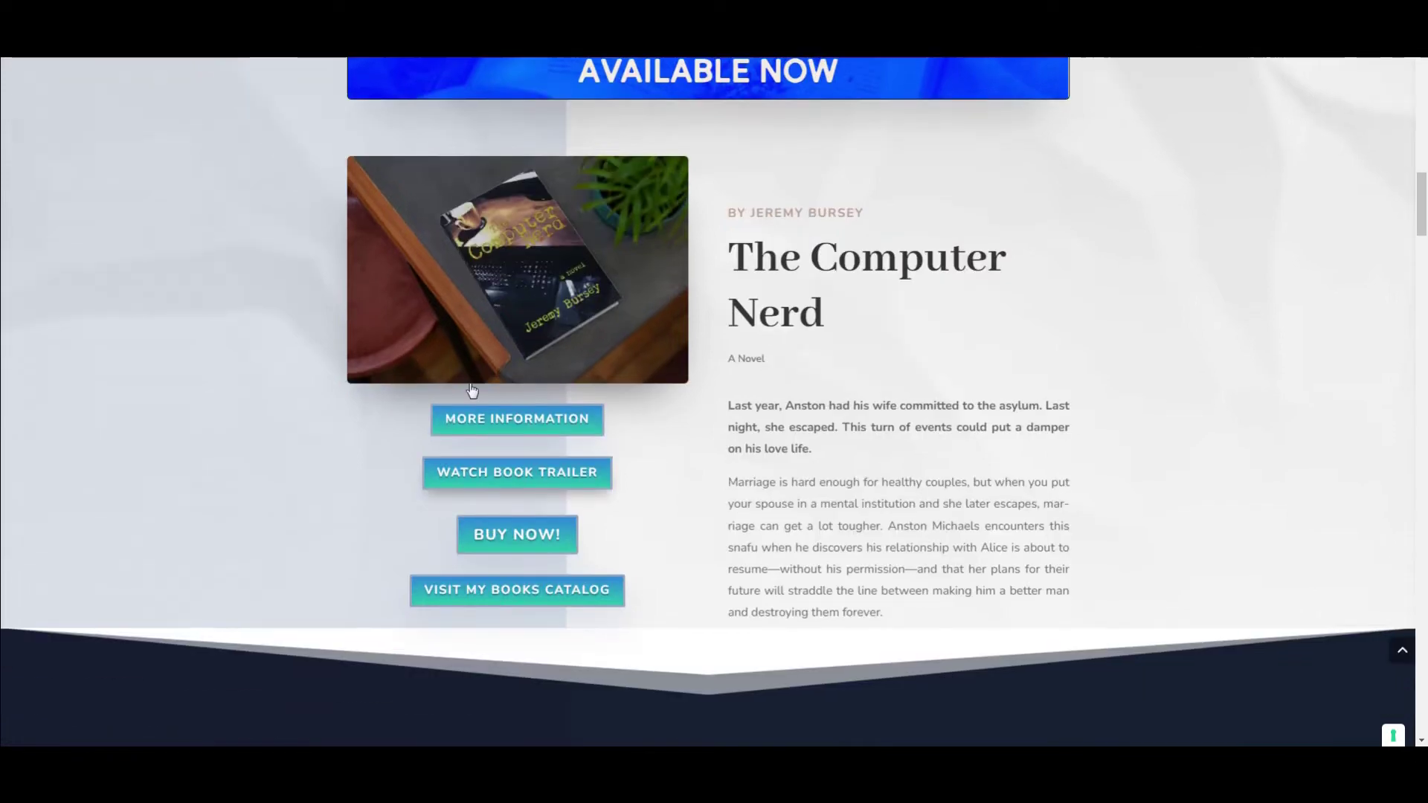
pyautogui.scroll(-9, 442, 410)
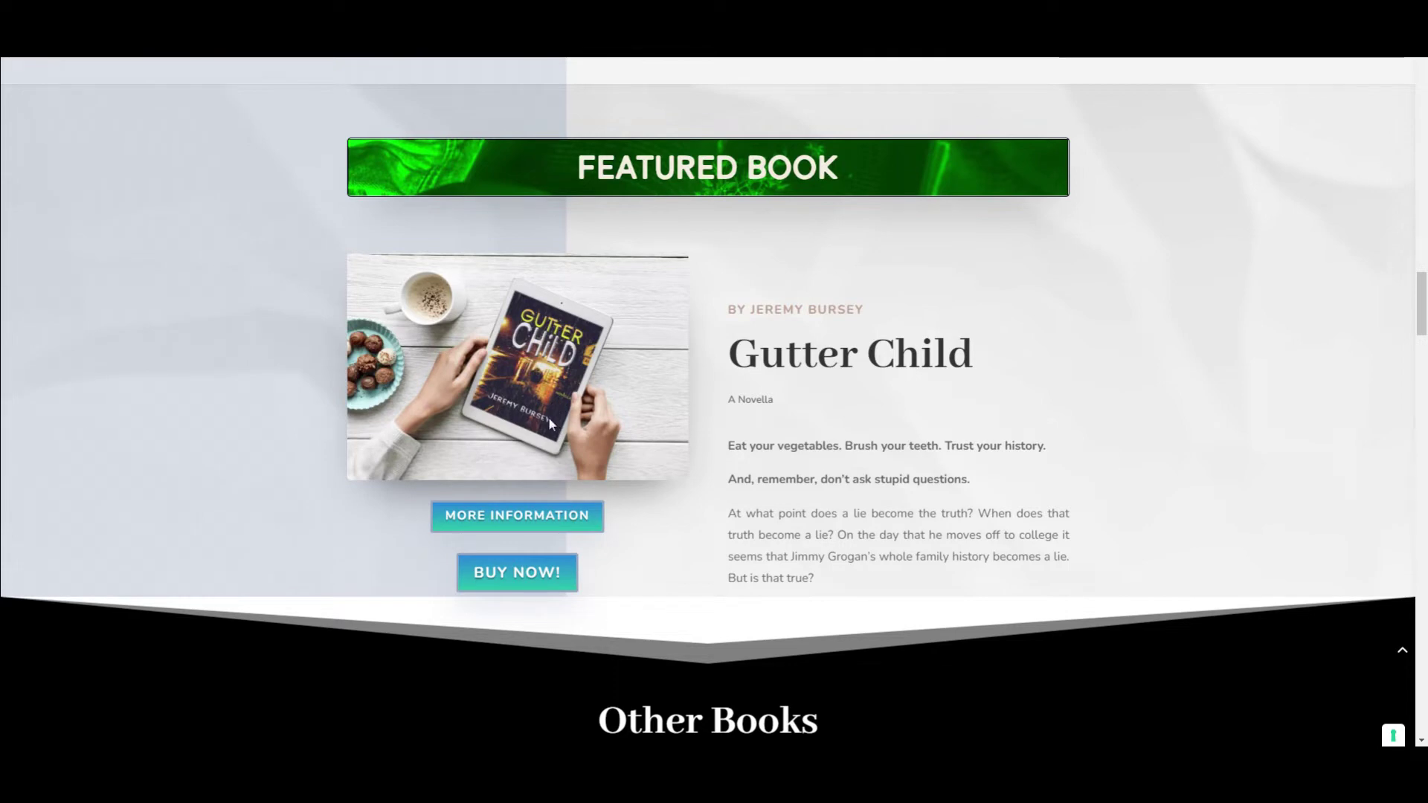
pyautogui.scroll(9, 455, 447)
pyautogui.scroll(10, 427, 457)
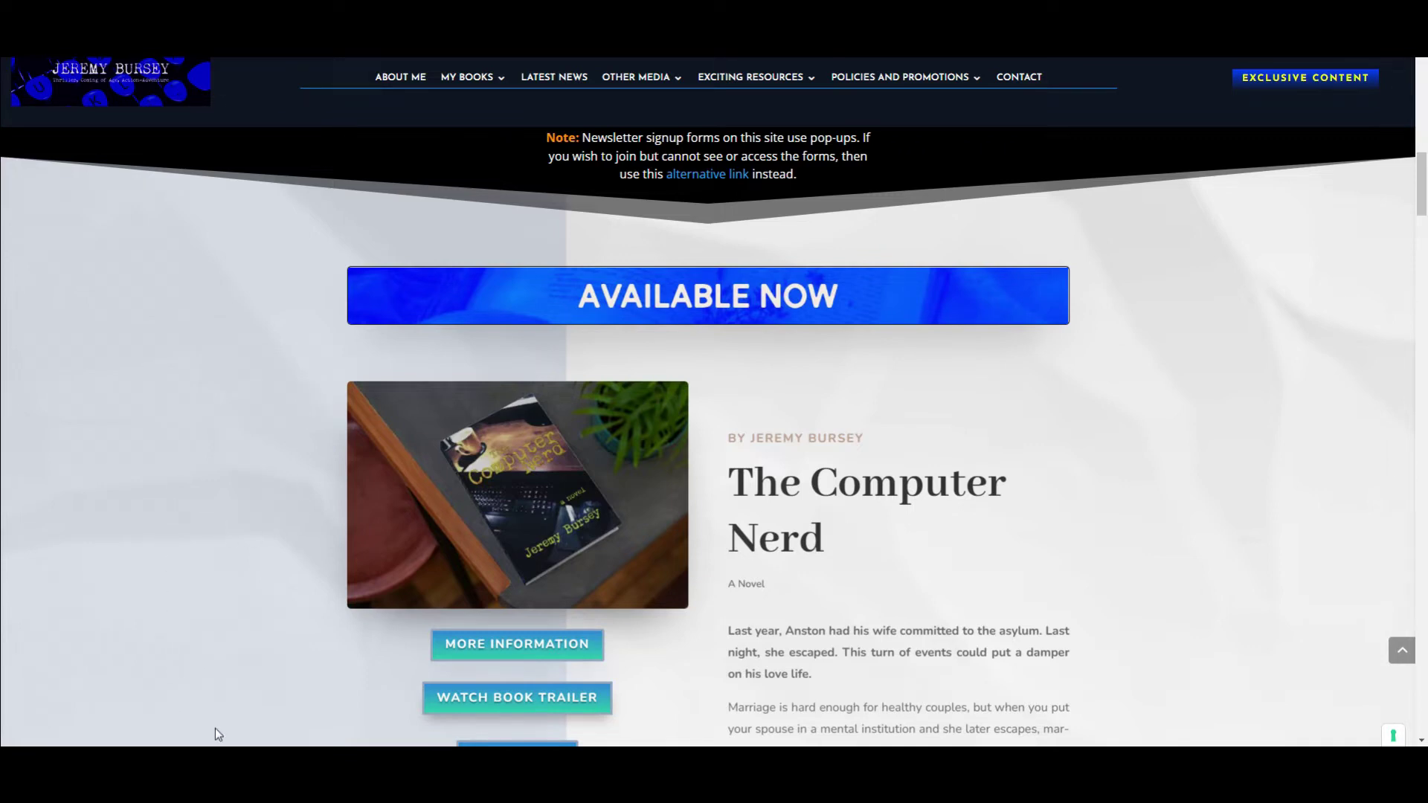
# Step: Switch back to the Book Brush Instant Mockups page and look through the remaining new and Urban-Fantasy templates
pyautogui.moveTo(216, 735)
pyautogui.click(255, 679)
pyautogui.scroll(-3, 545, 530)
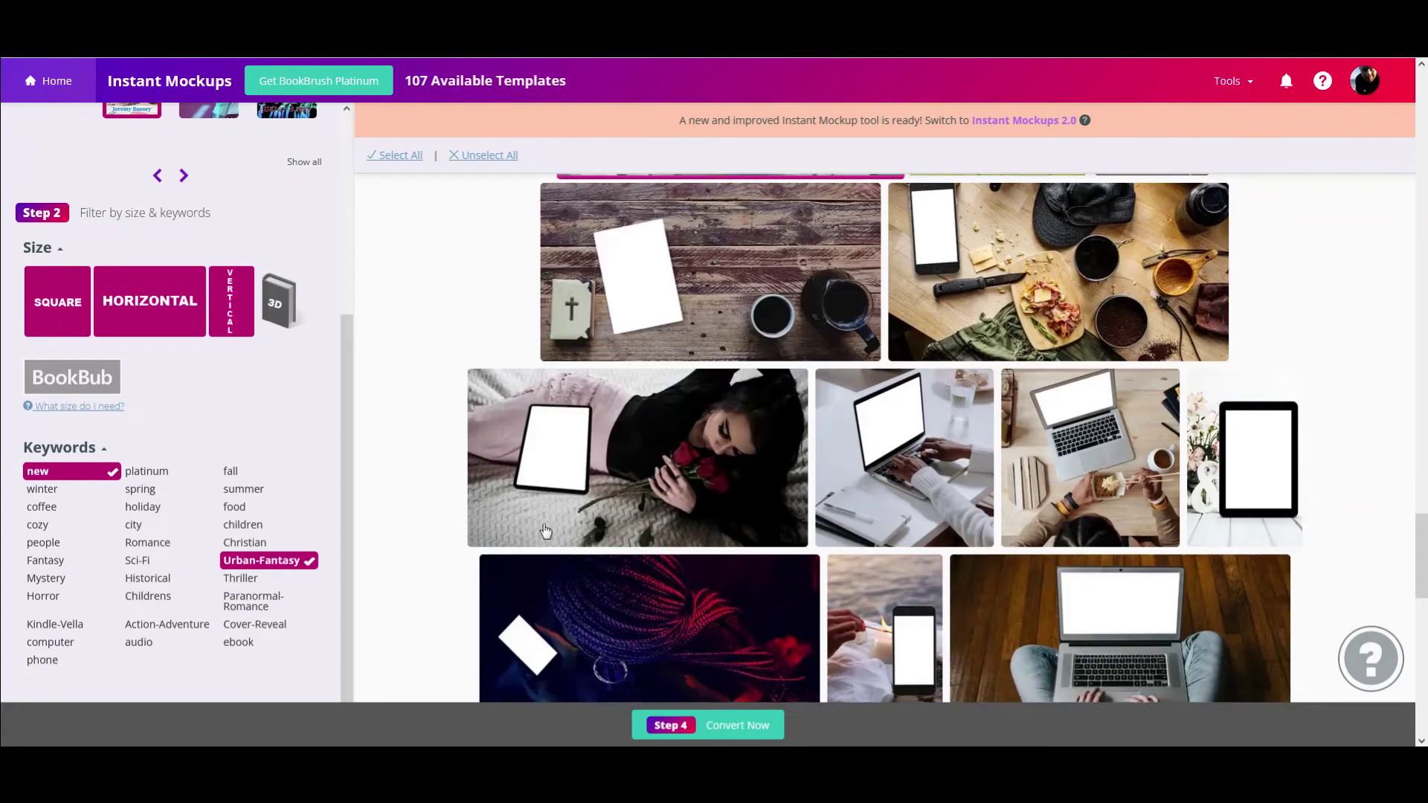
pyautogui.scroll(-15, 545, 531)
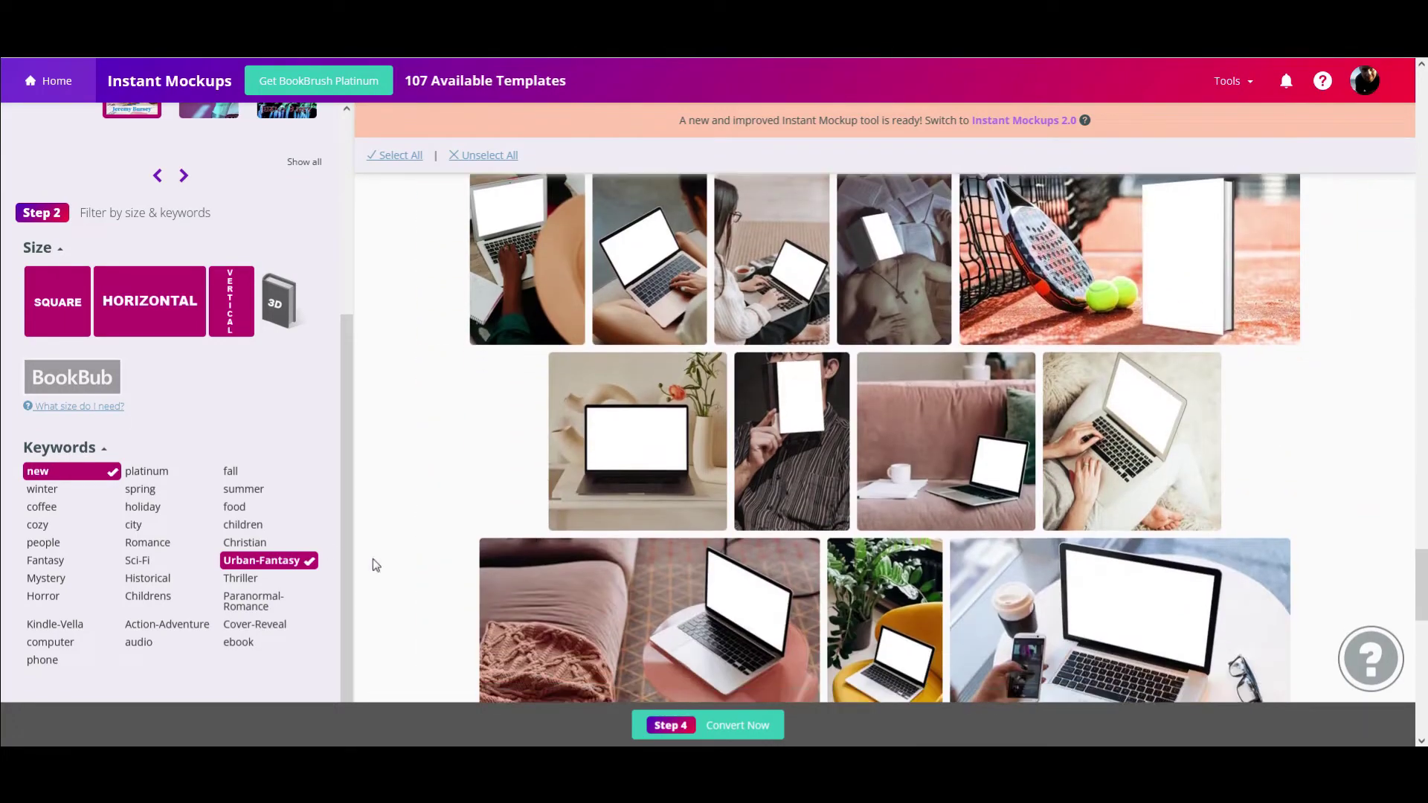
pyautogui.scroll(-4, 542, 594)
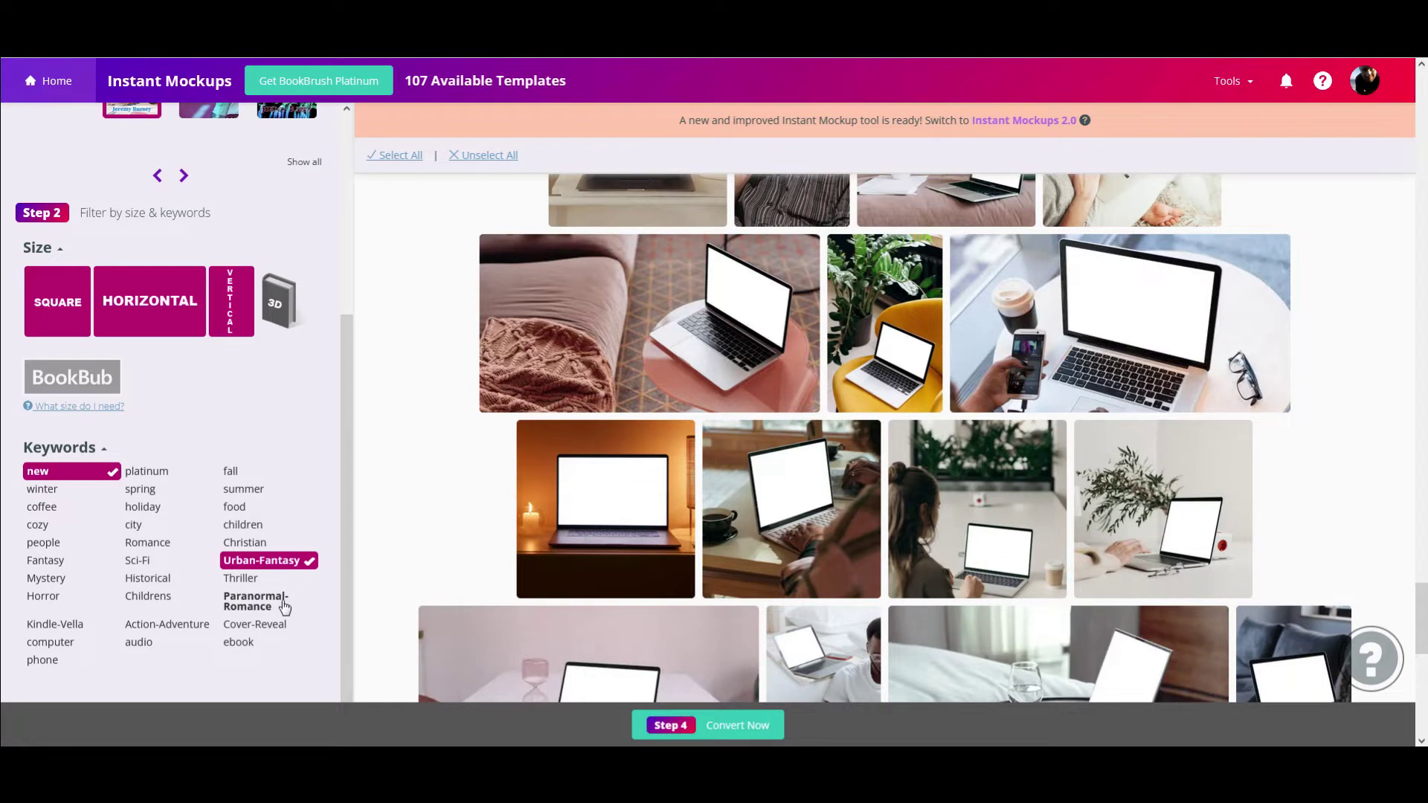
# Step: Filter the mockups by the platinum keyword only, removing new and Urban-Fantasy, and look over the templates
pyautogui.click(146, 473)
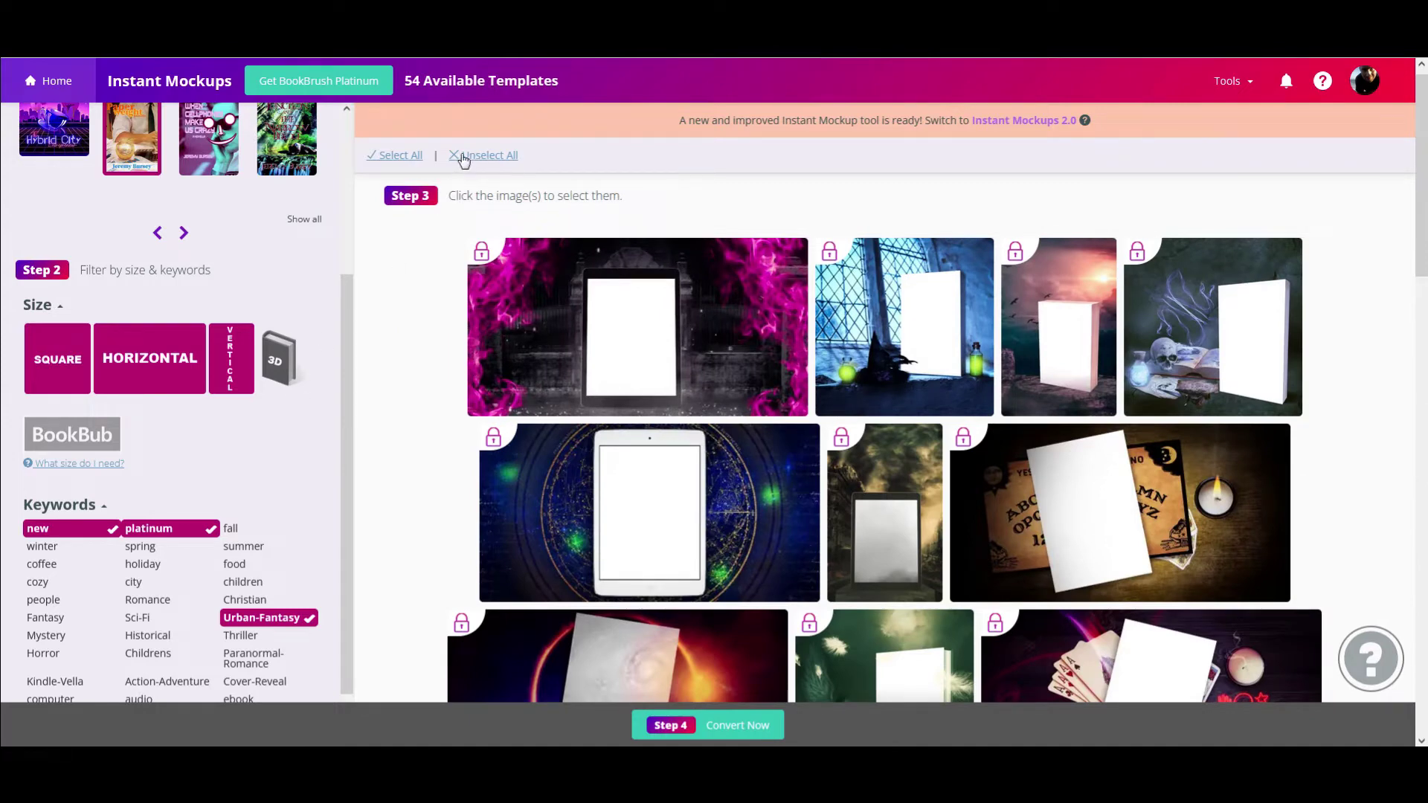
pyautogui.click(85, 530)
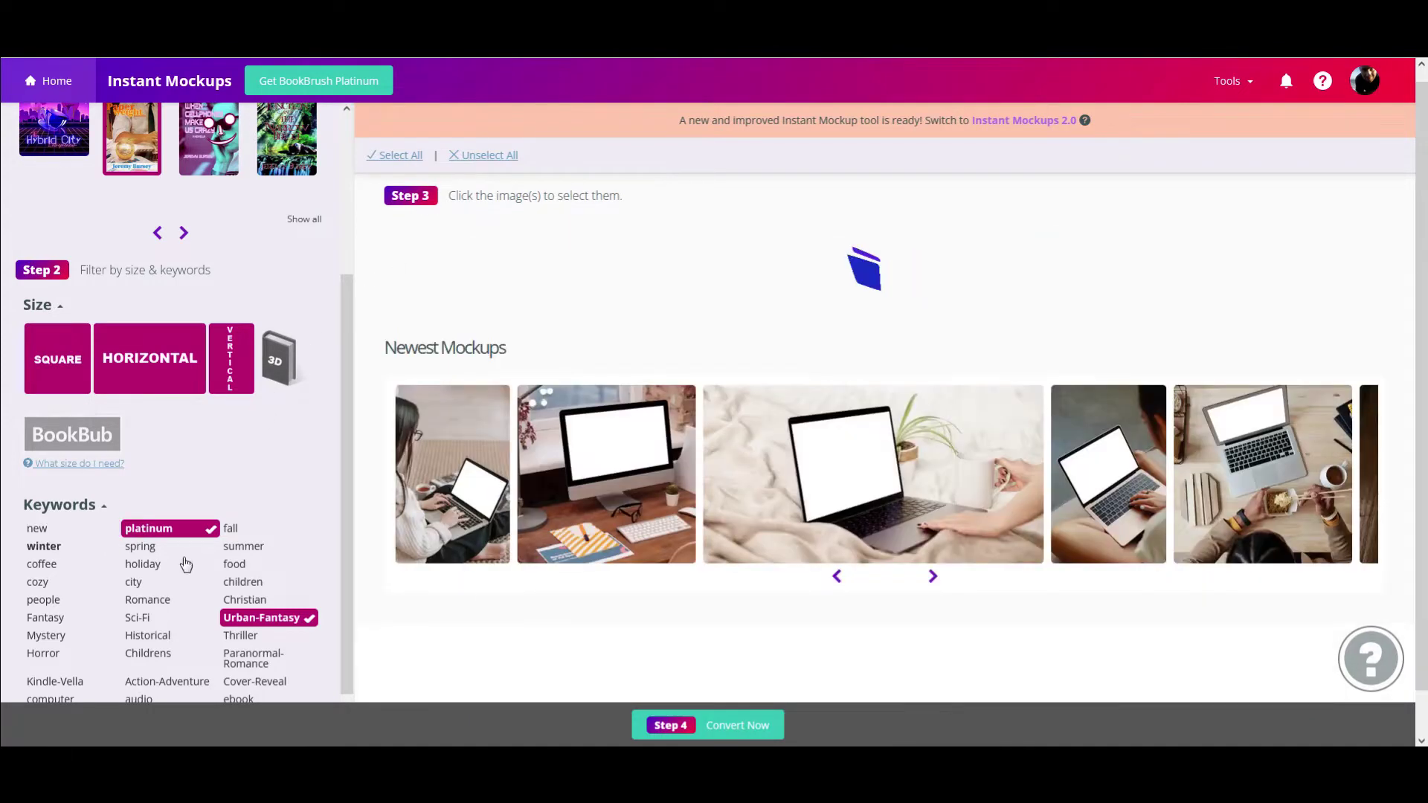
pyautogui.click(245, 617)
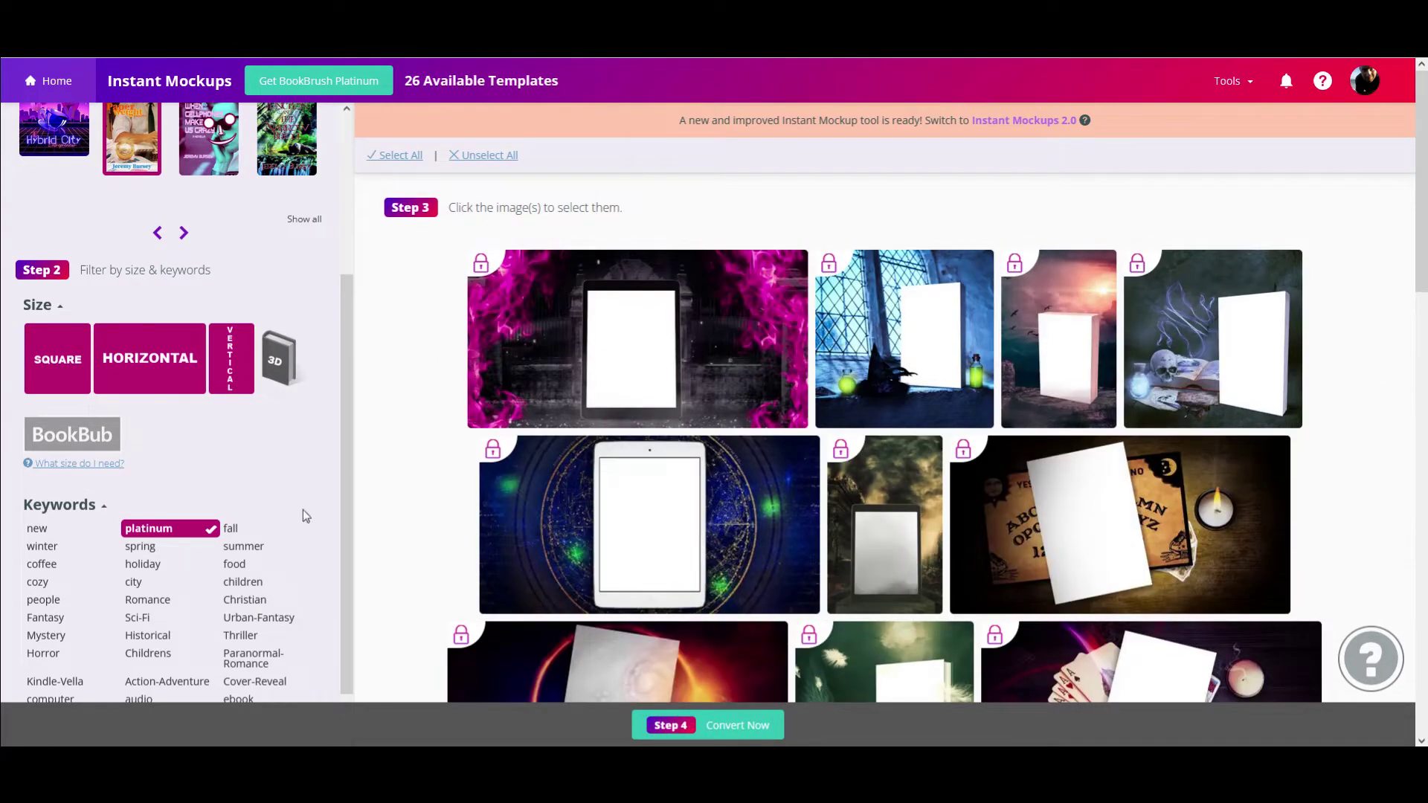
pyautogui.scroll(2, 163, 565)
pyautogui.scroll(-3, 171, 594)
pyautogui.scroll(-1, 579, 402)
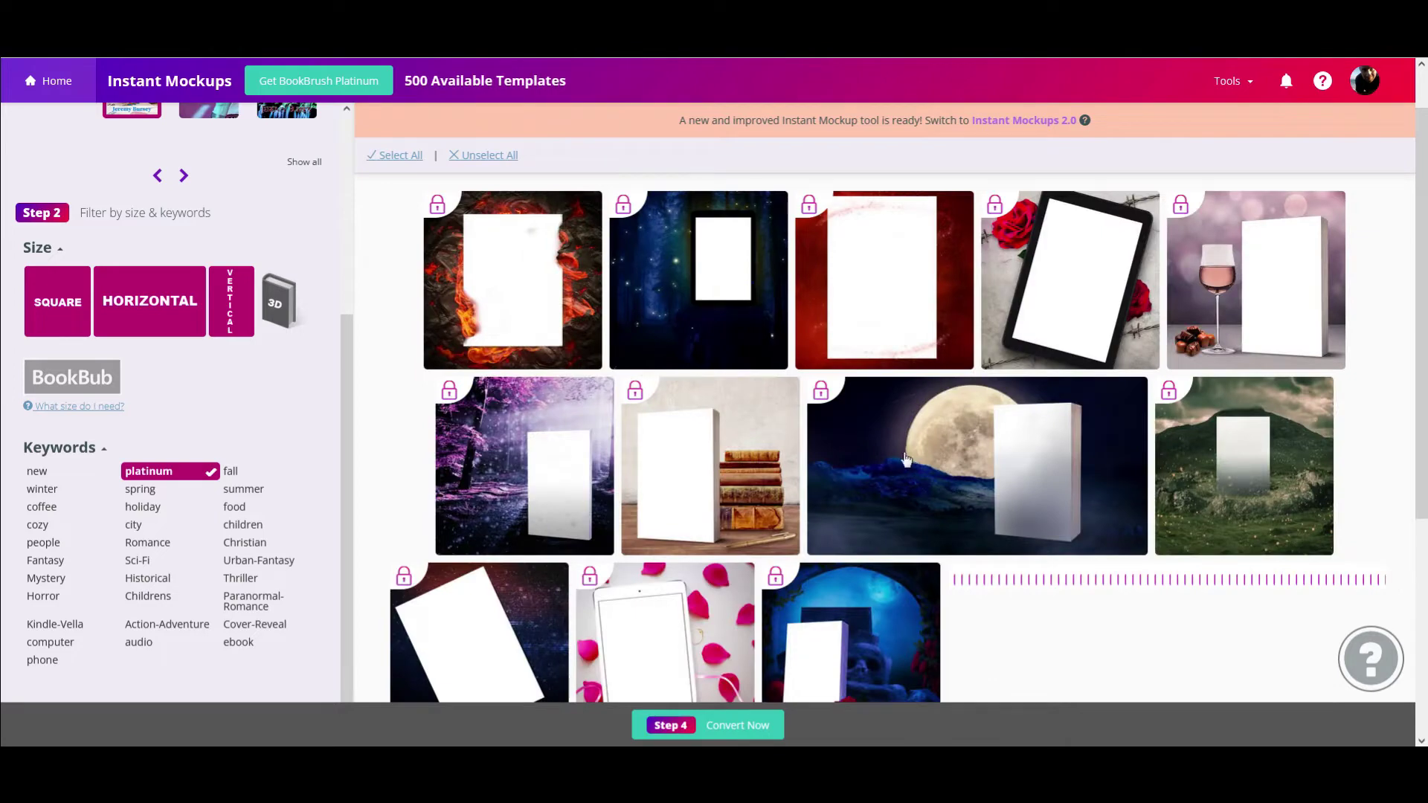
# Step: Look through the locked book mockup templates listed under the platinum keyword
pyautogui.scroll(-1, 948, 379)
pyautogui.scroll(-10, 948, 379)
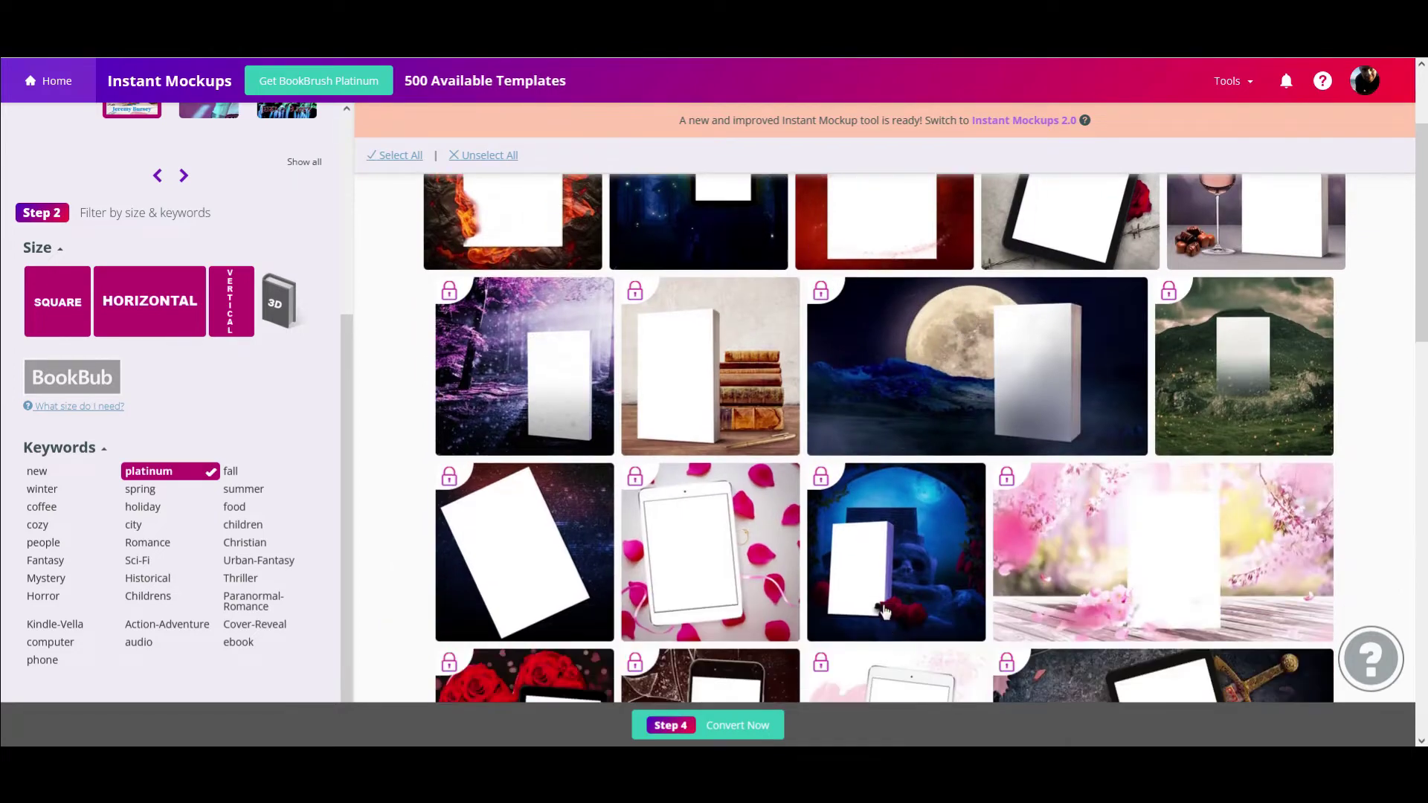
pyautogui.scroll(-10, 890, 612)
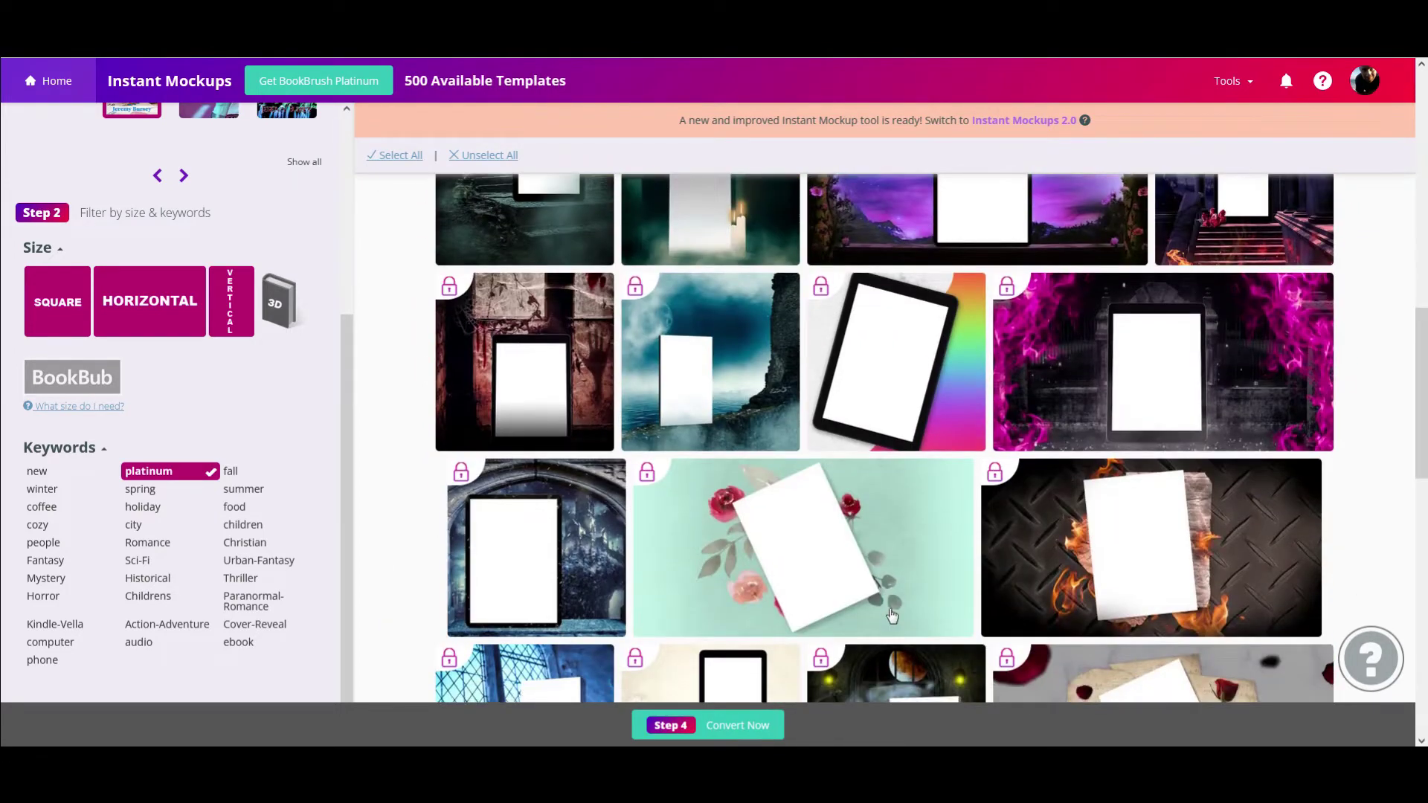
pyautogui.scroll(-6, 896, 612)
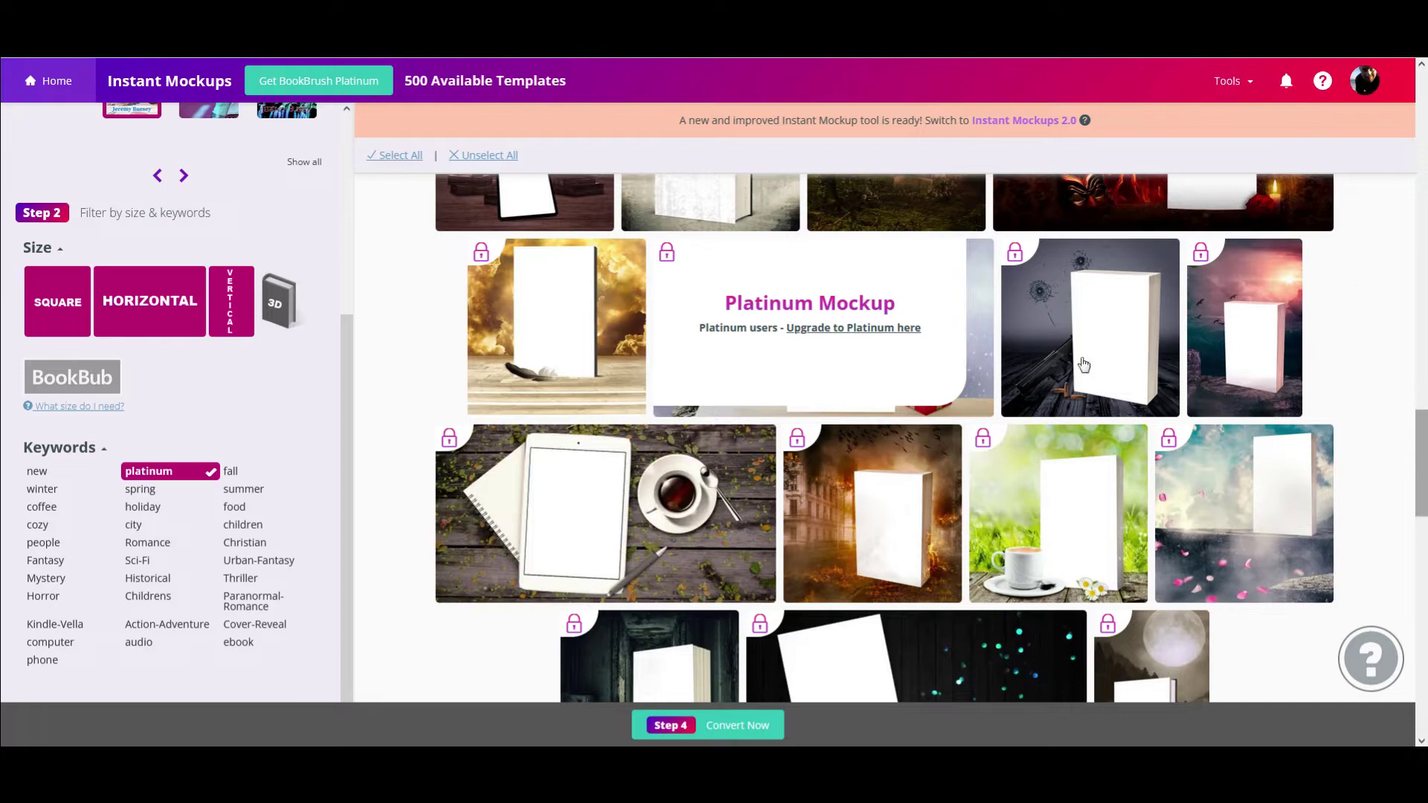
pyautogui.scroll(-15, 1345, 442)
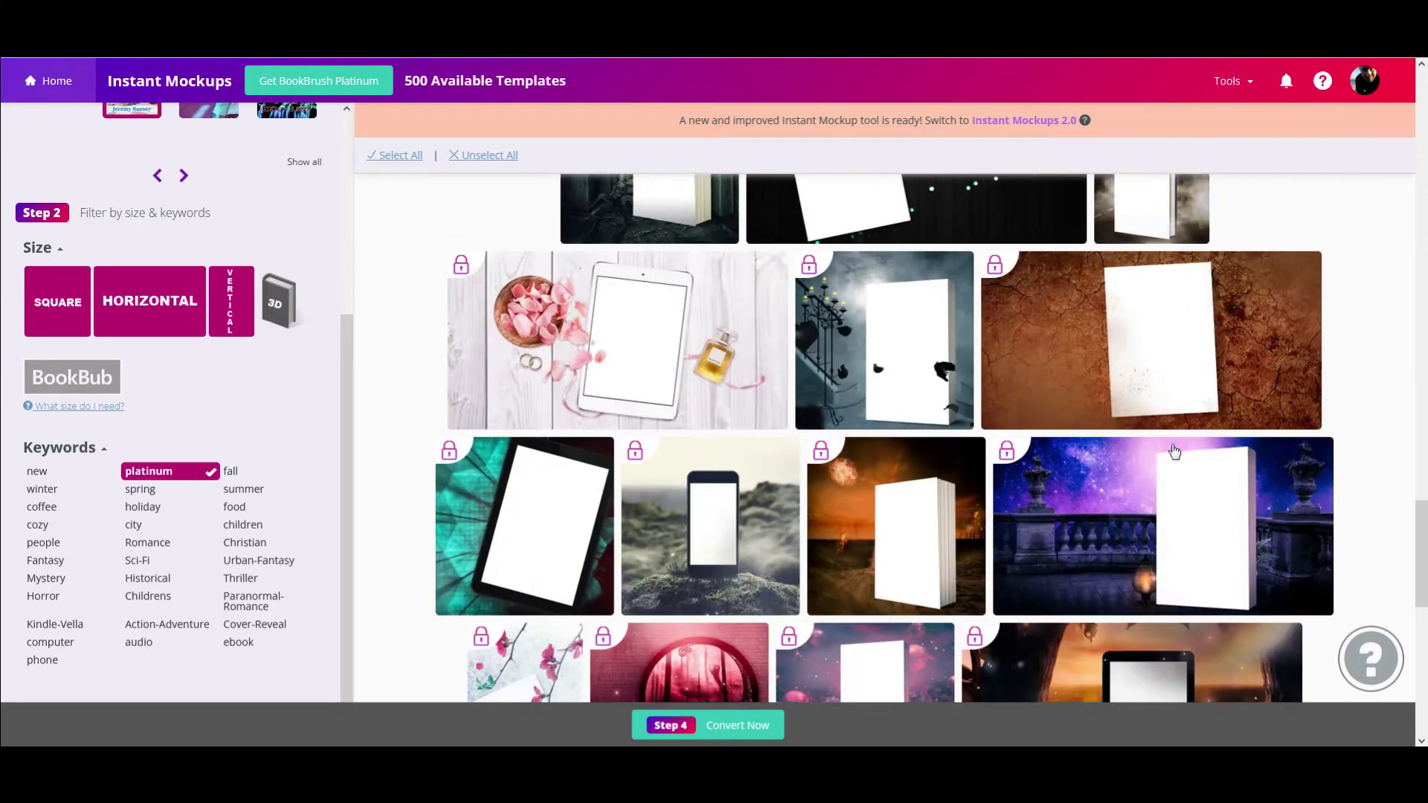
pyautogui.scroll(-15, 1155, 462)
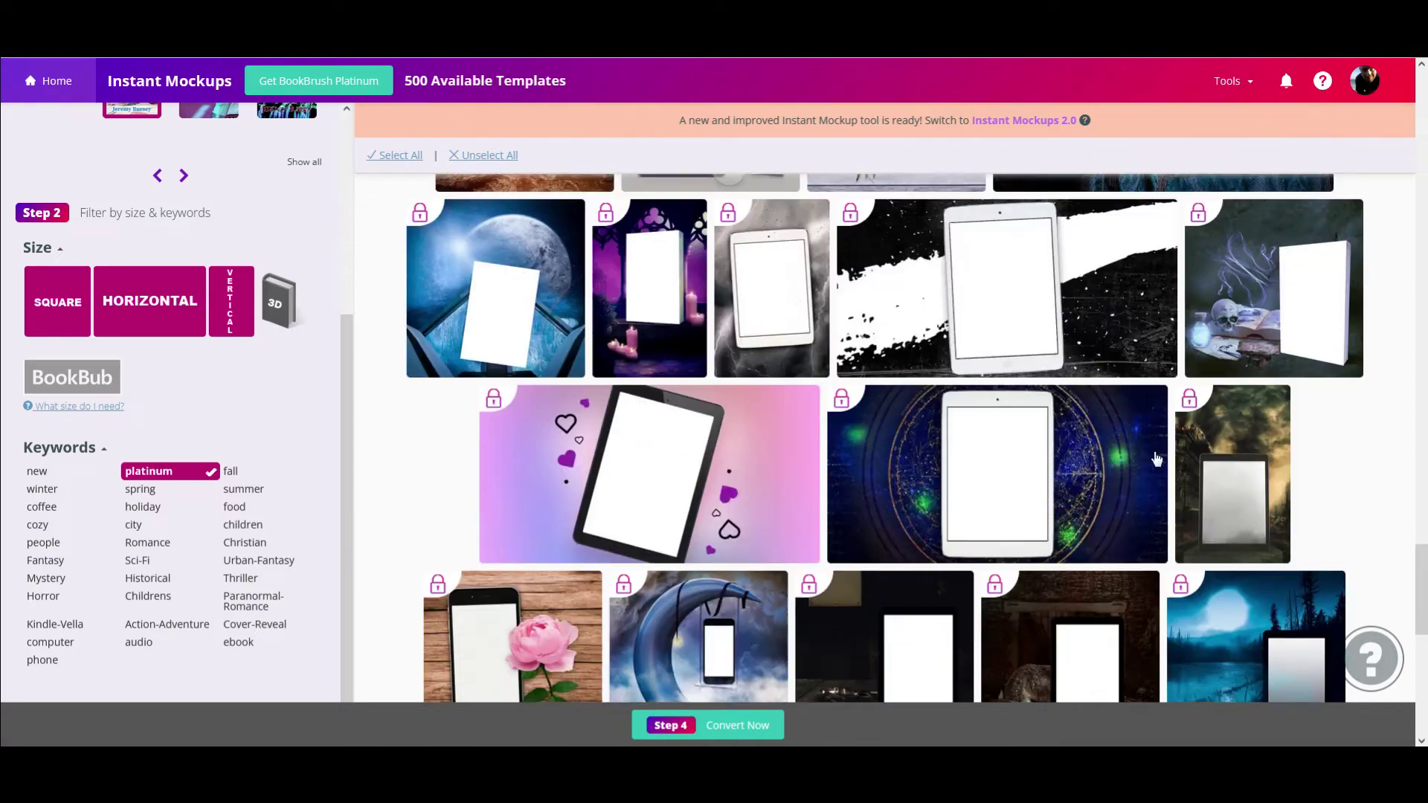
pyautogui.scroll(-5, 1157, 456)
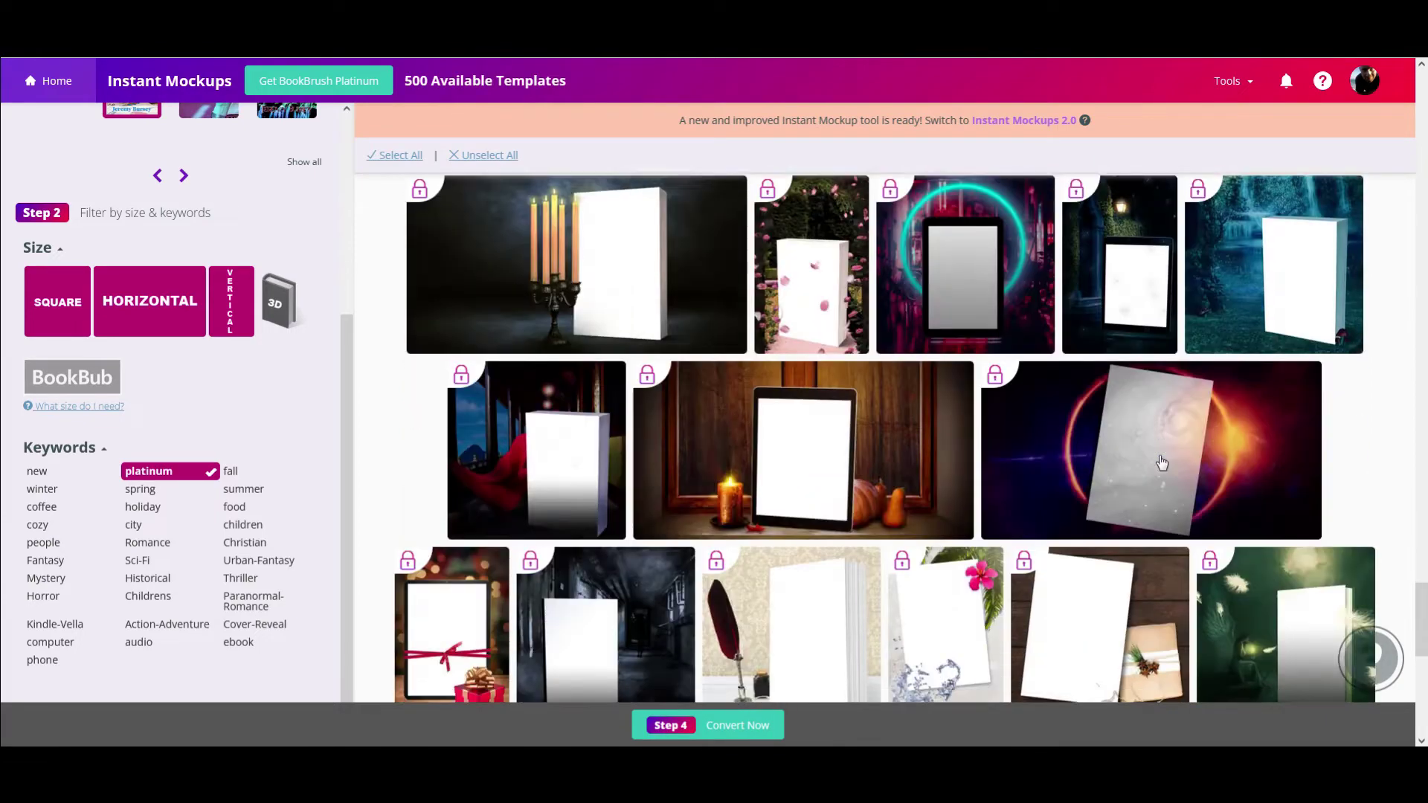
pyautogui.scroll(-5, 1156, 467)
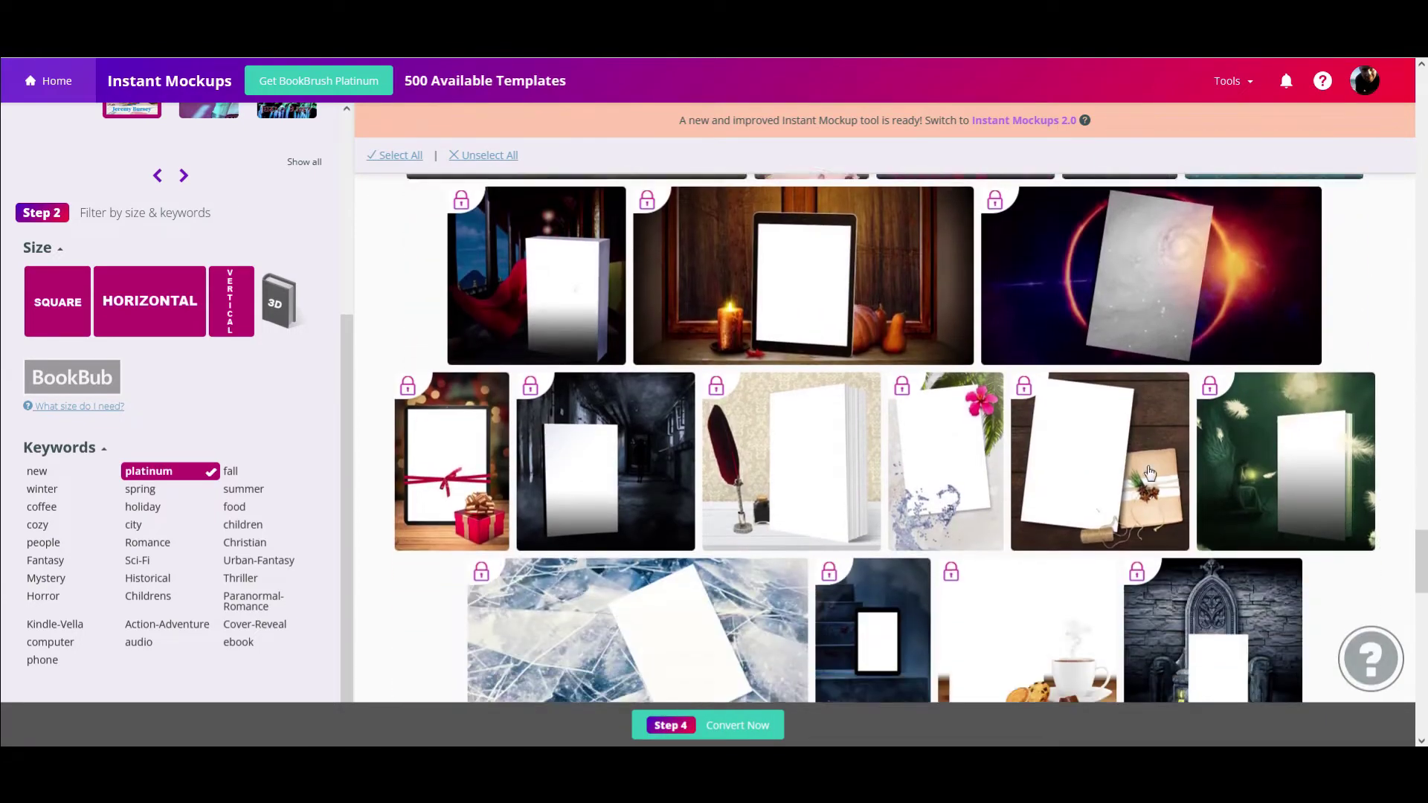
pyautogui.scroll(-12, 1143, 474)
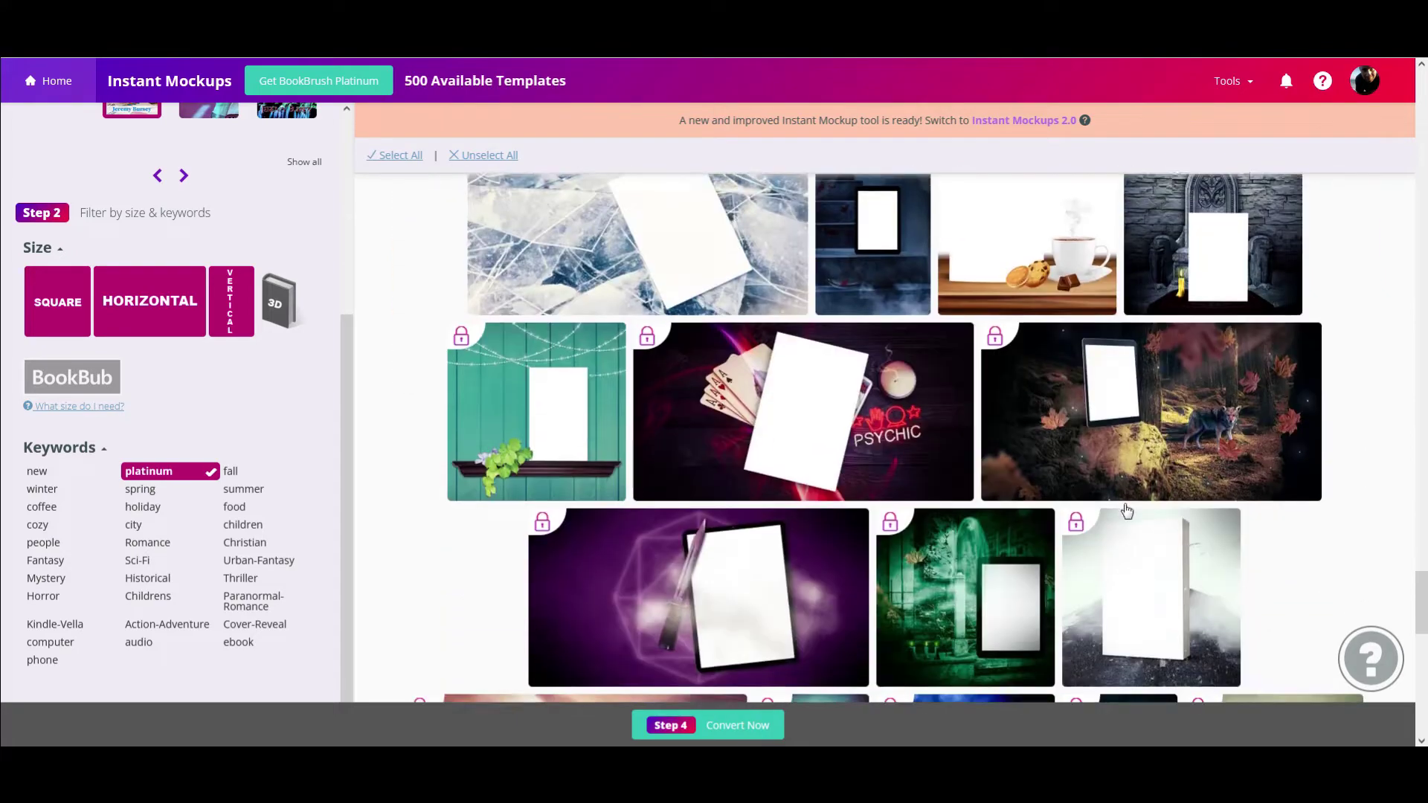
pyautogui.scroll(-5, 1128, 506)
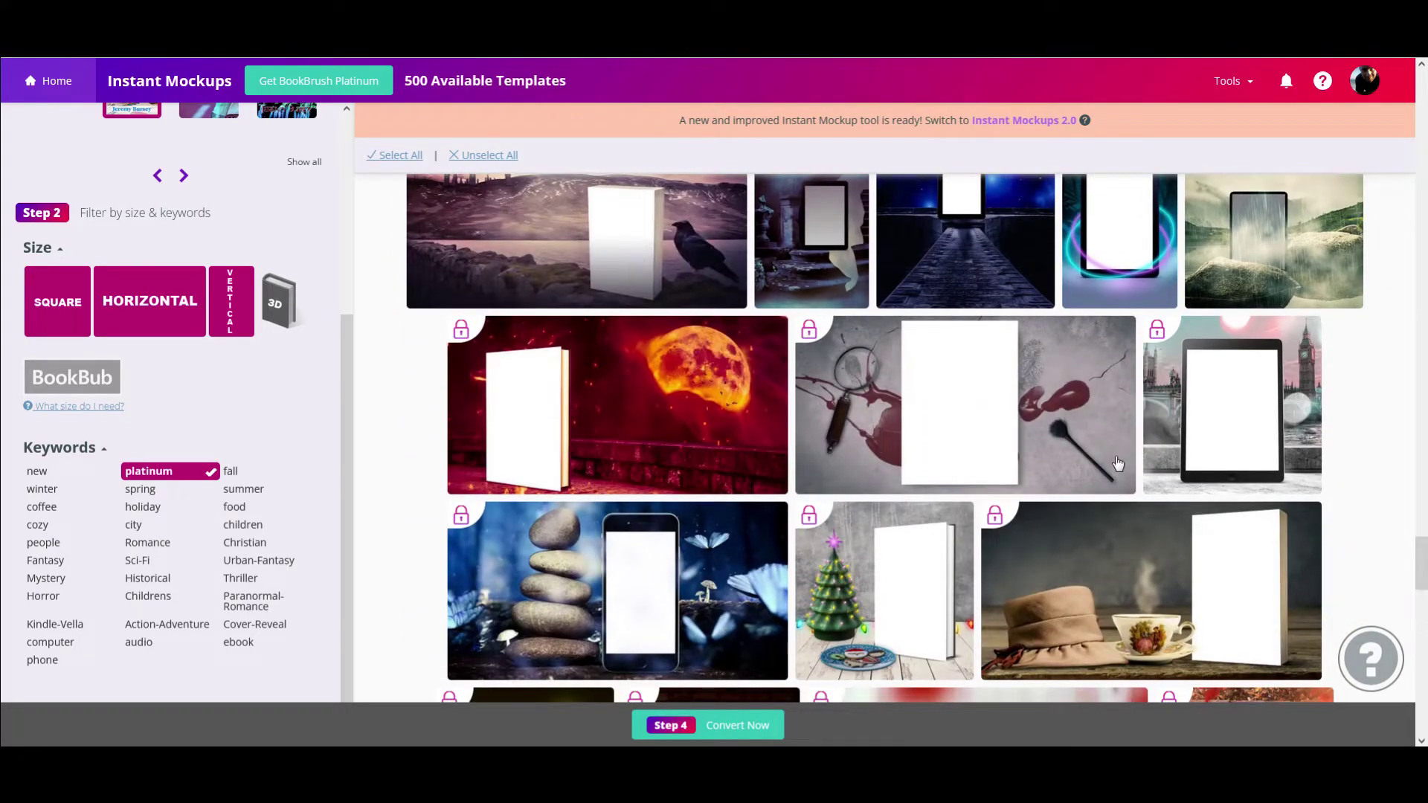
pyautogui.scroll(-2, 1101, 483)
pyautogui.scroll(-3, 1064, 497)
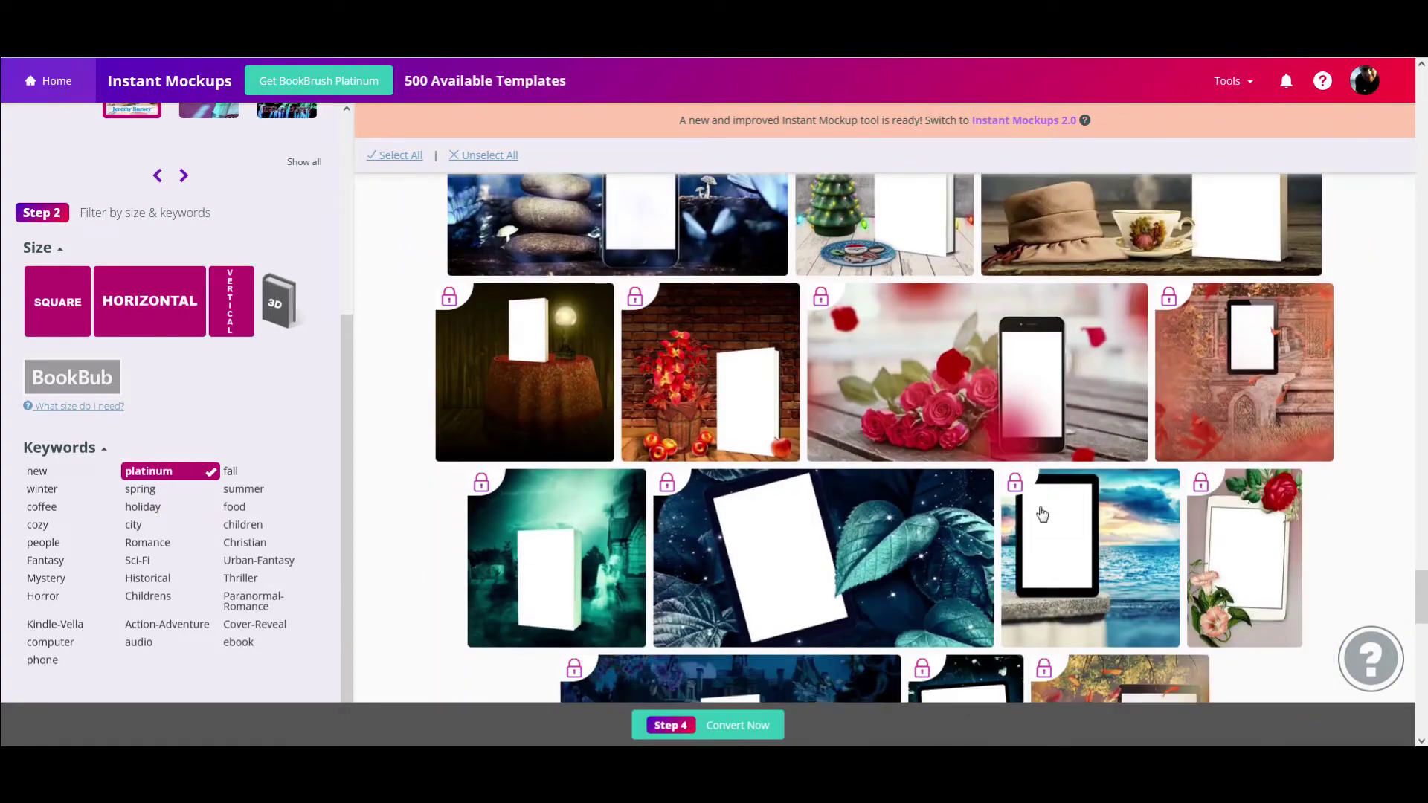
pyautogui.scroll(-3, 1043, 506)
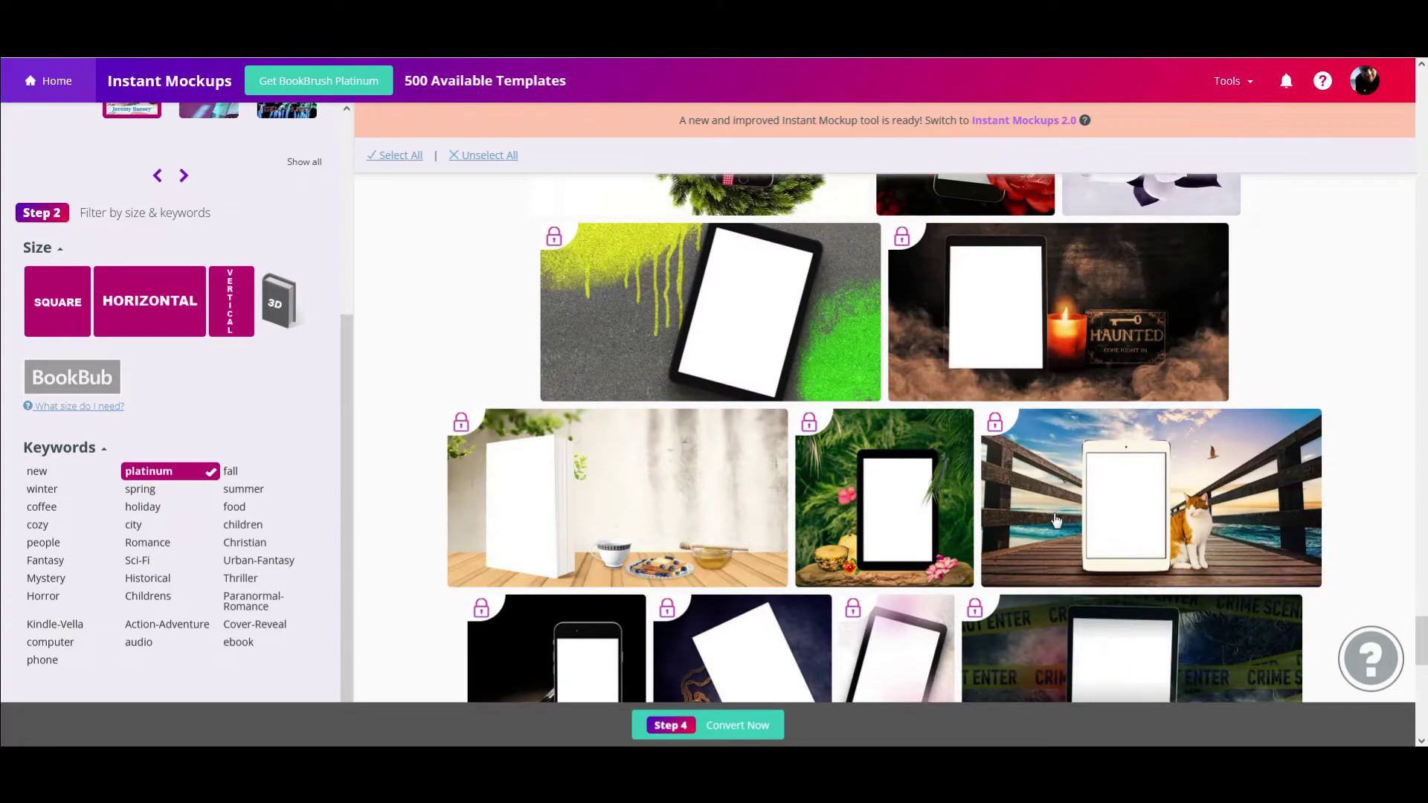
pyautogui.scroll(-10, 1056, 519)
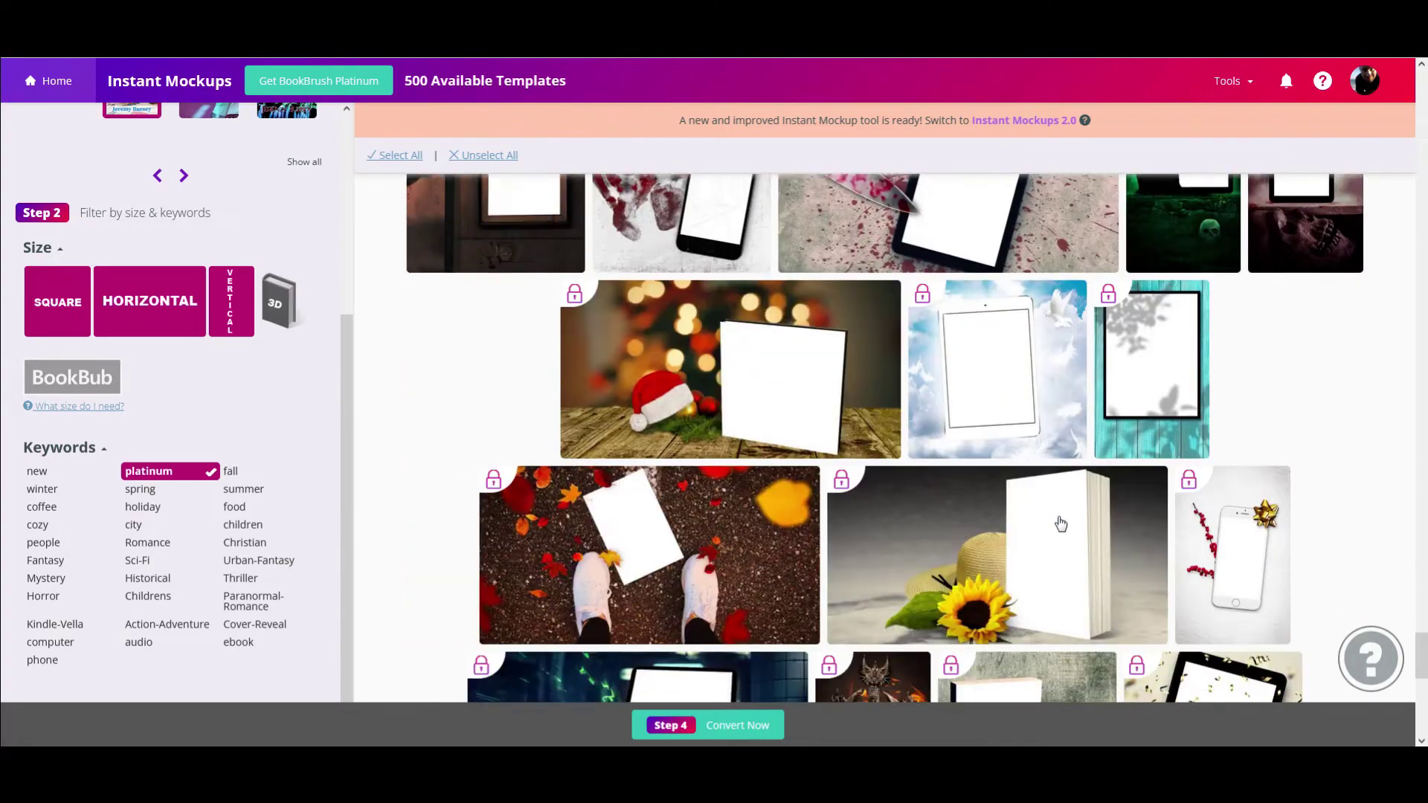
pyautogui.scroll(-1, 1061, 524)
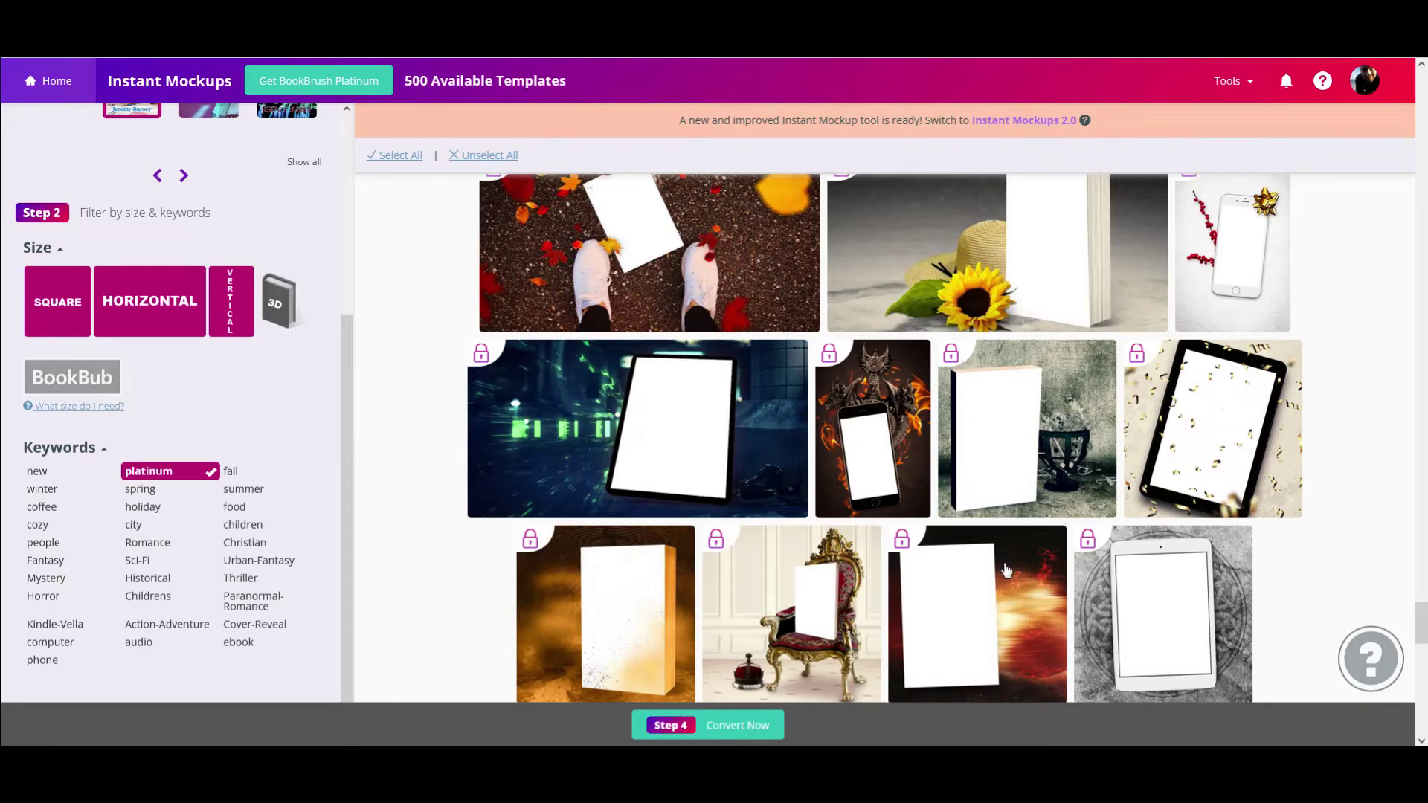
pyautogui.scroll(-10, 996, 577)
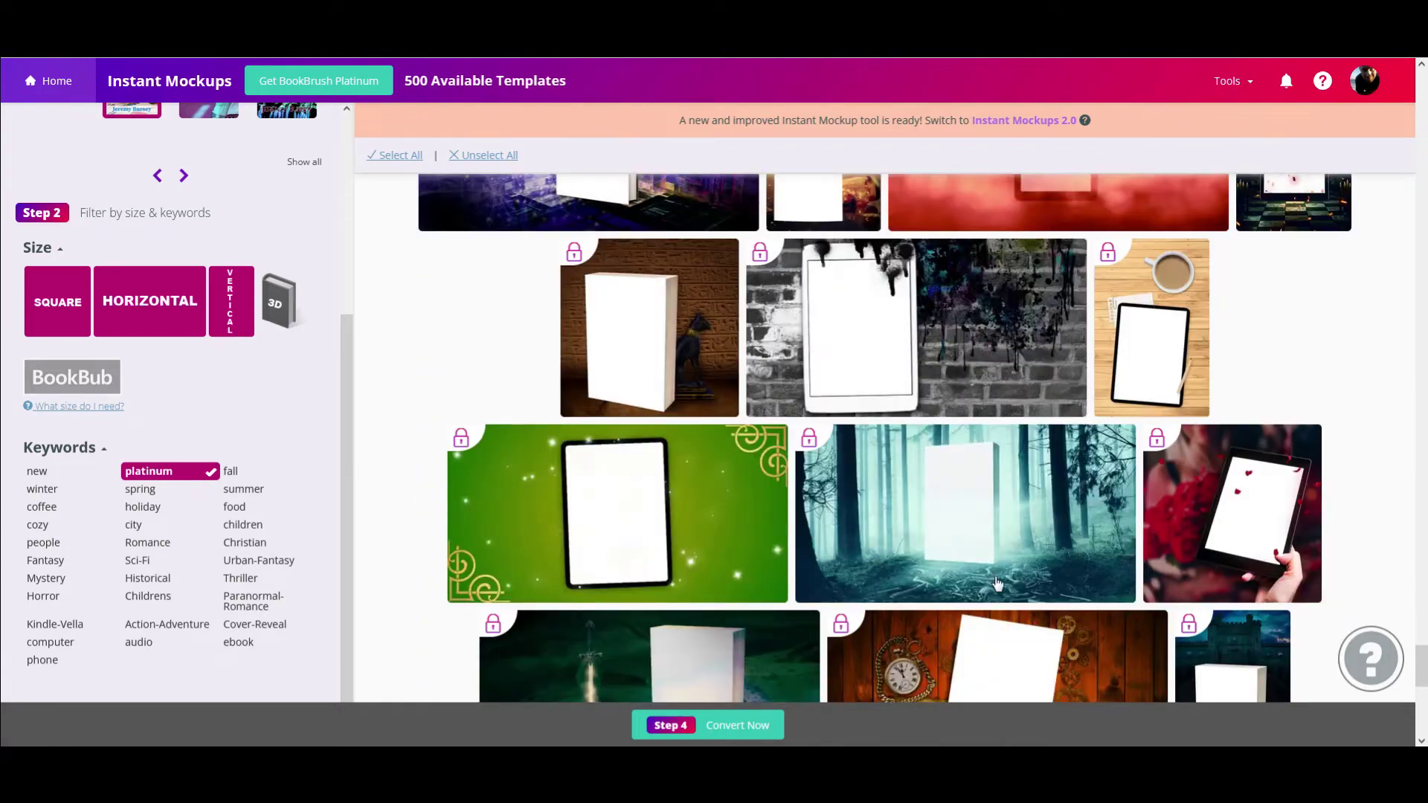
pyautogui.scroll(-7, 1036, 577)
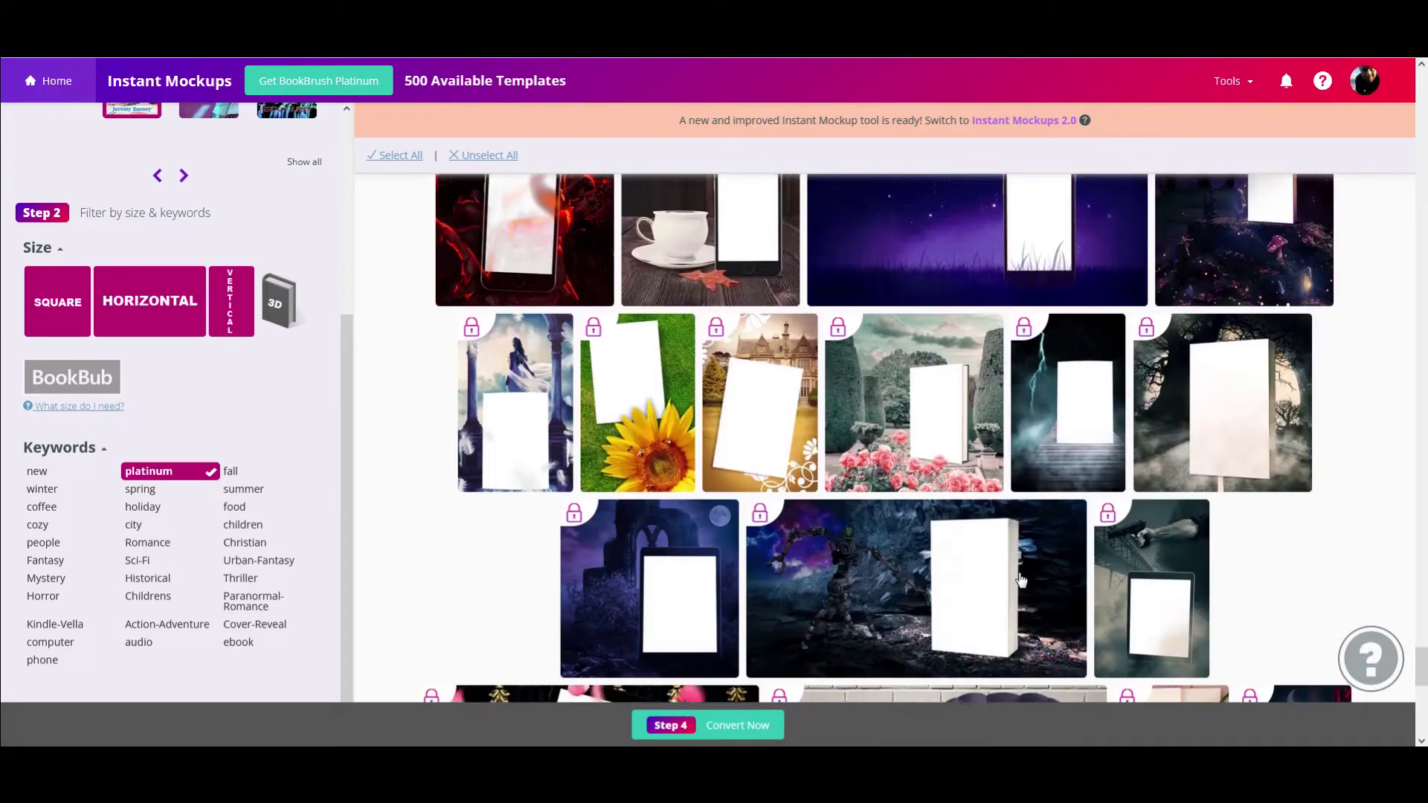
pyautogui.scroll(-7, 1148, 579)
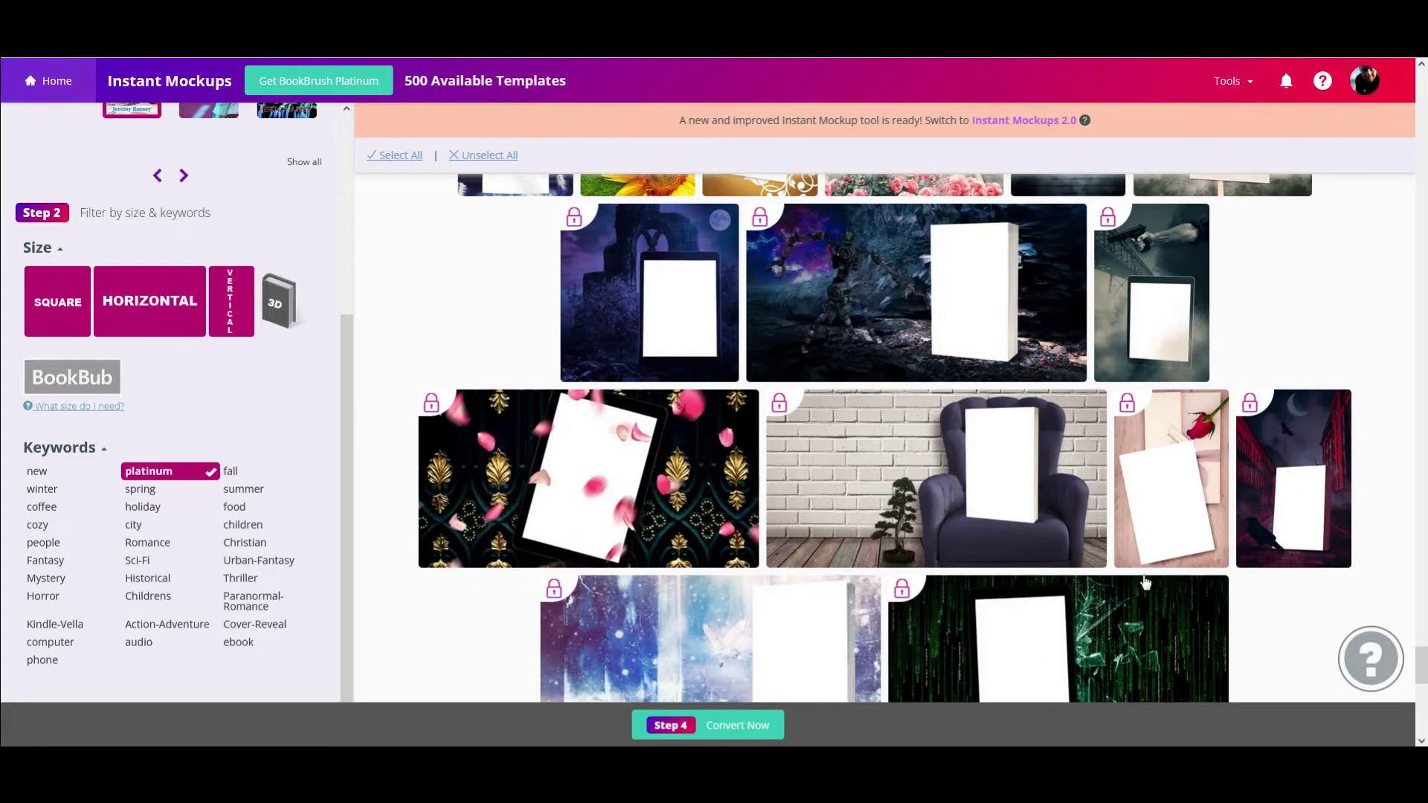
pyautogui.scroll(-7, 1144, 581)
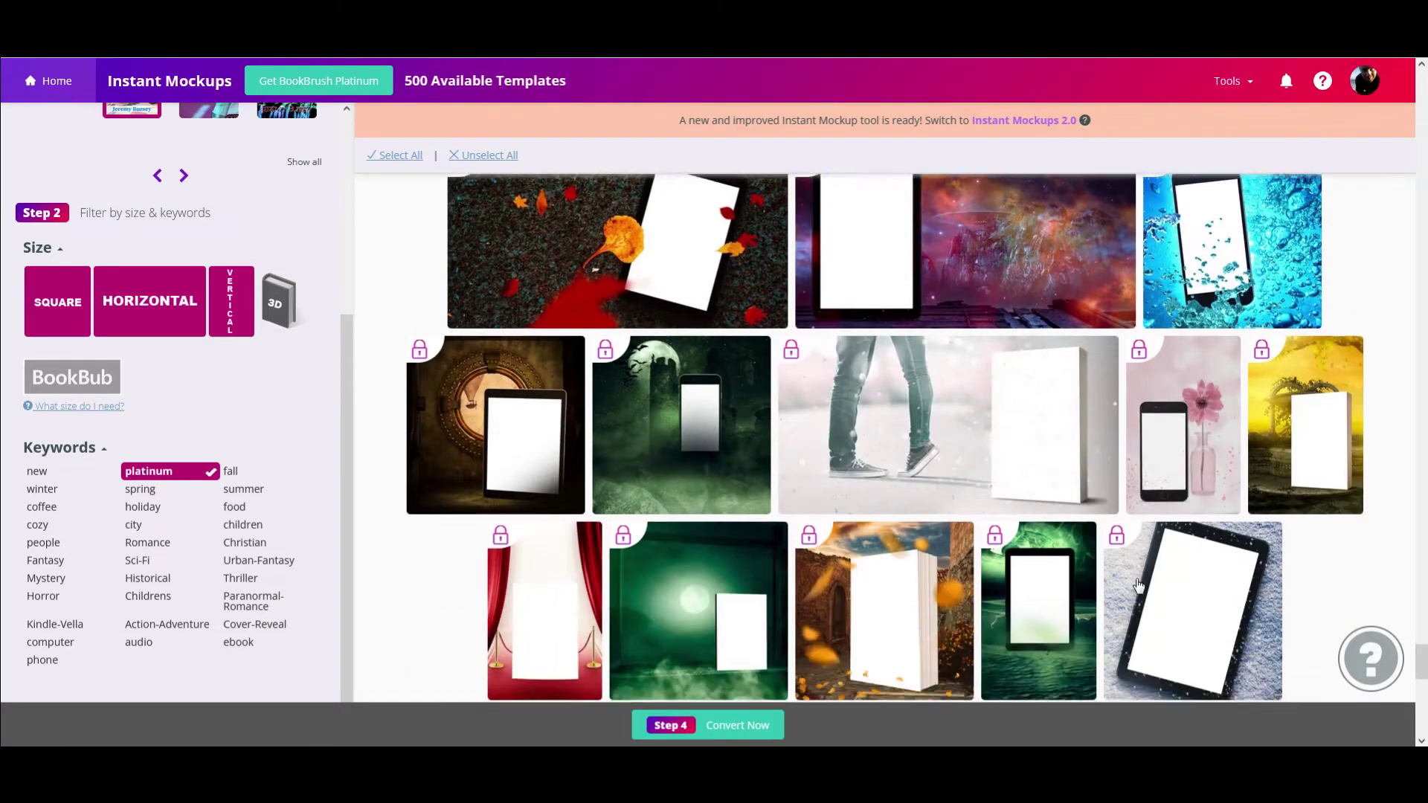
pyautogui.scroll(-4, 1136, 584)
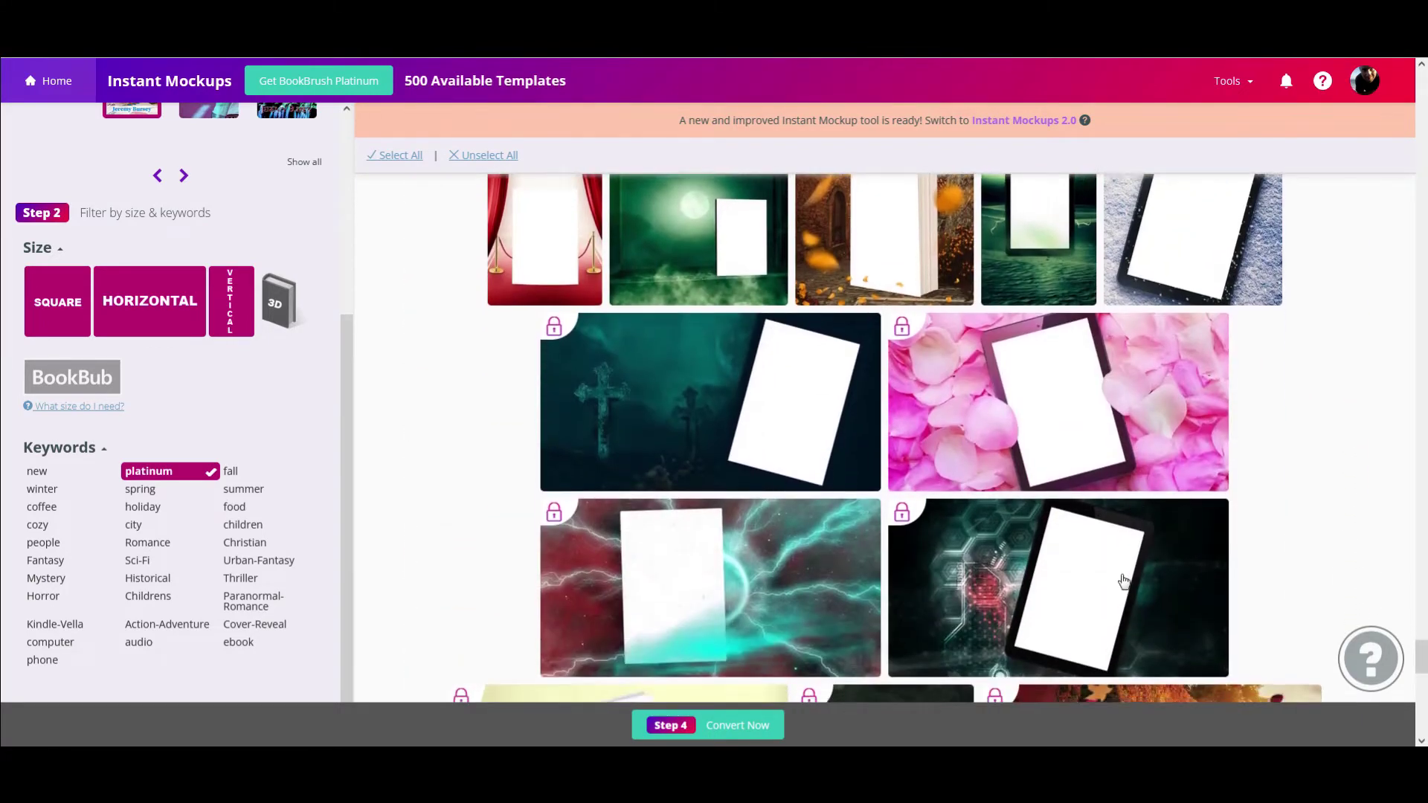
pyautogui.scroll(-8, 1128, 585)
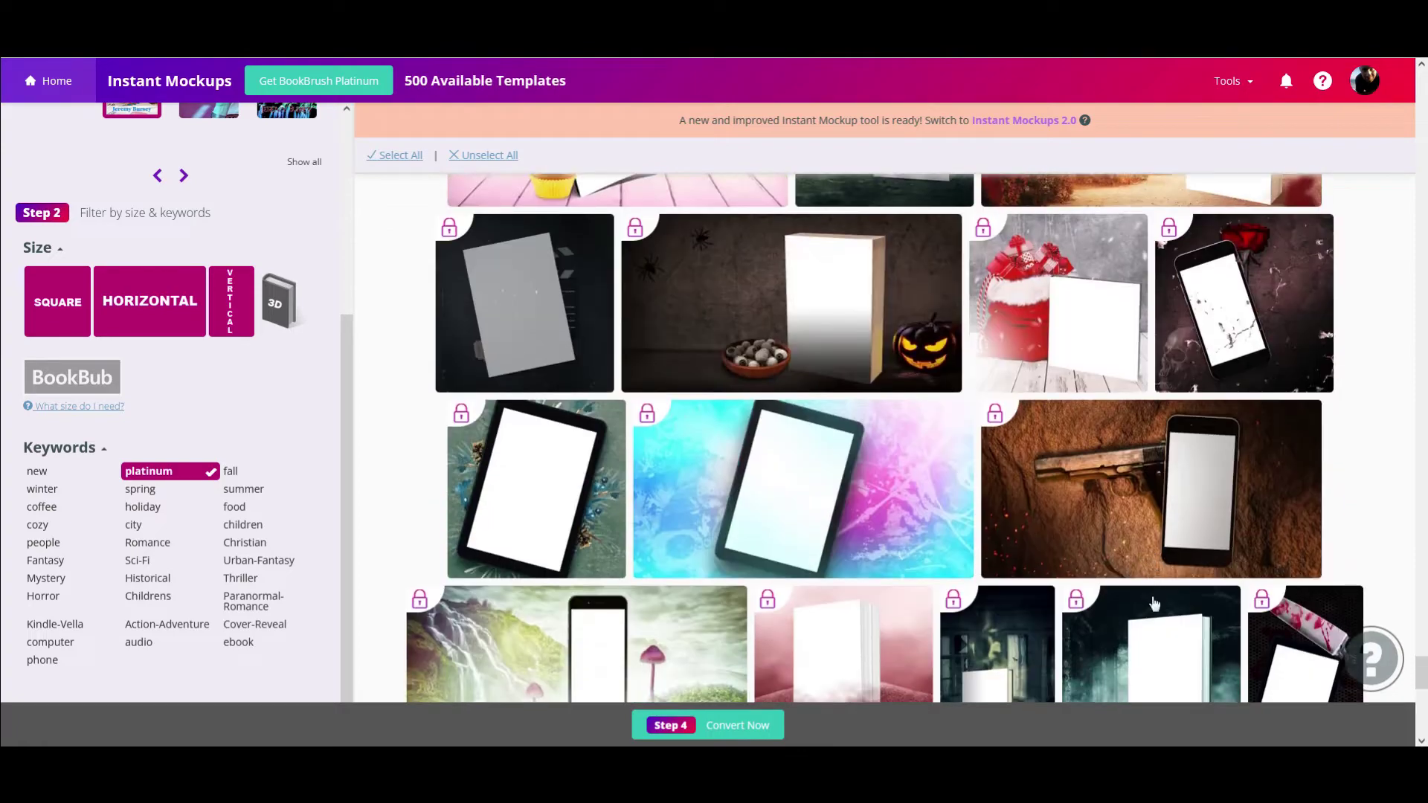
pyautogui.scroll(-5, 1148, 608)
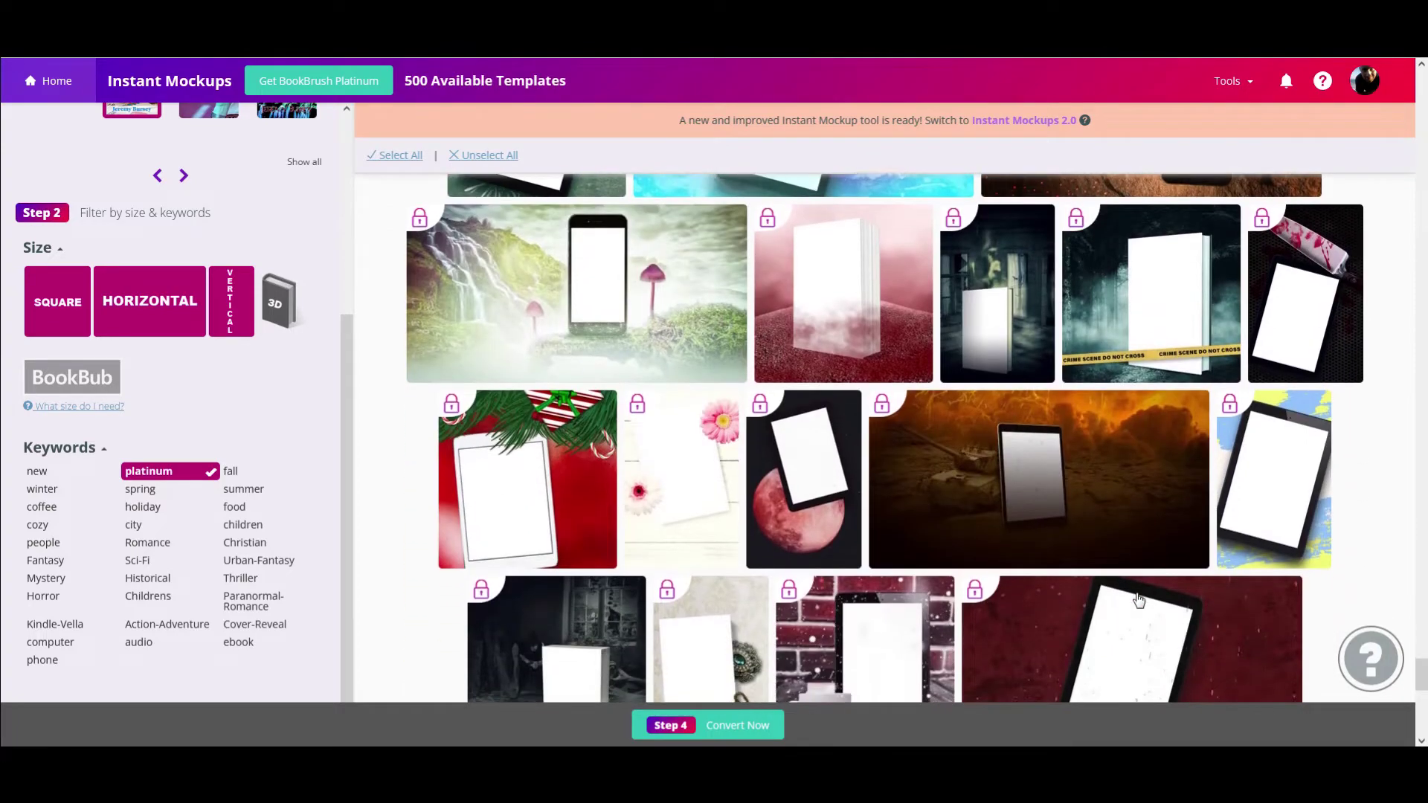
pyautogui.scroll(-4, 1128, 593)
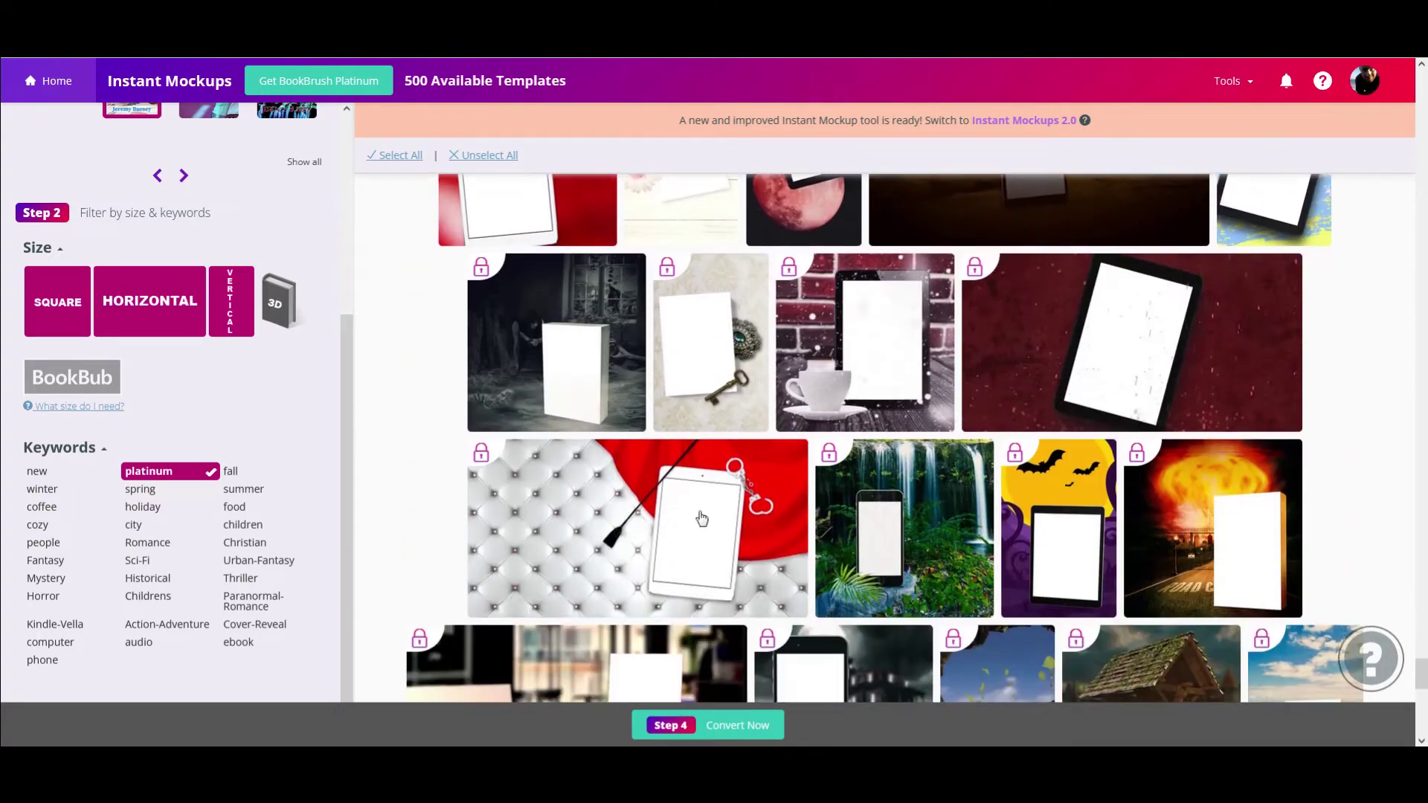
# Step: Remove the platinum keyword from the filter and browse the full, unfiltered range of mockup templates
pyautogui.click(212, 471)
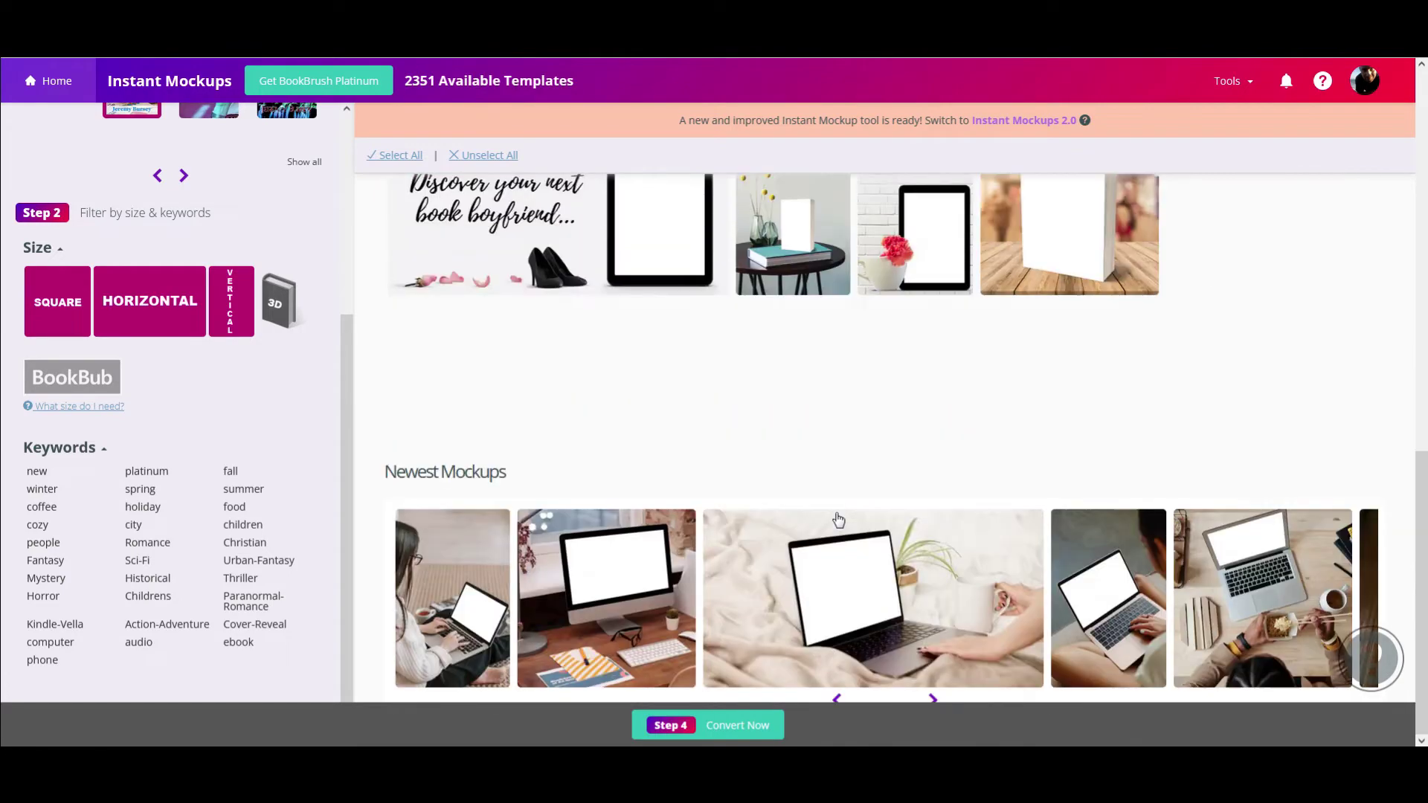
pyautogui.scroll(-10, 844, 510)
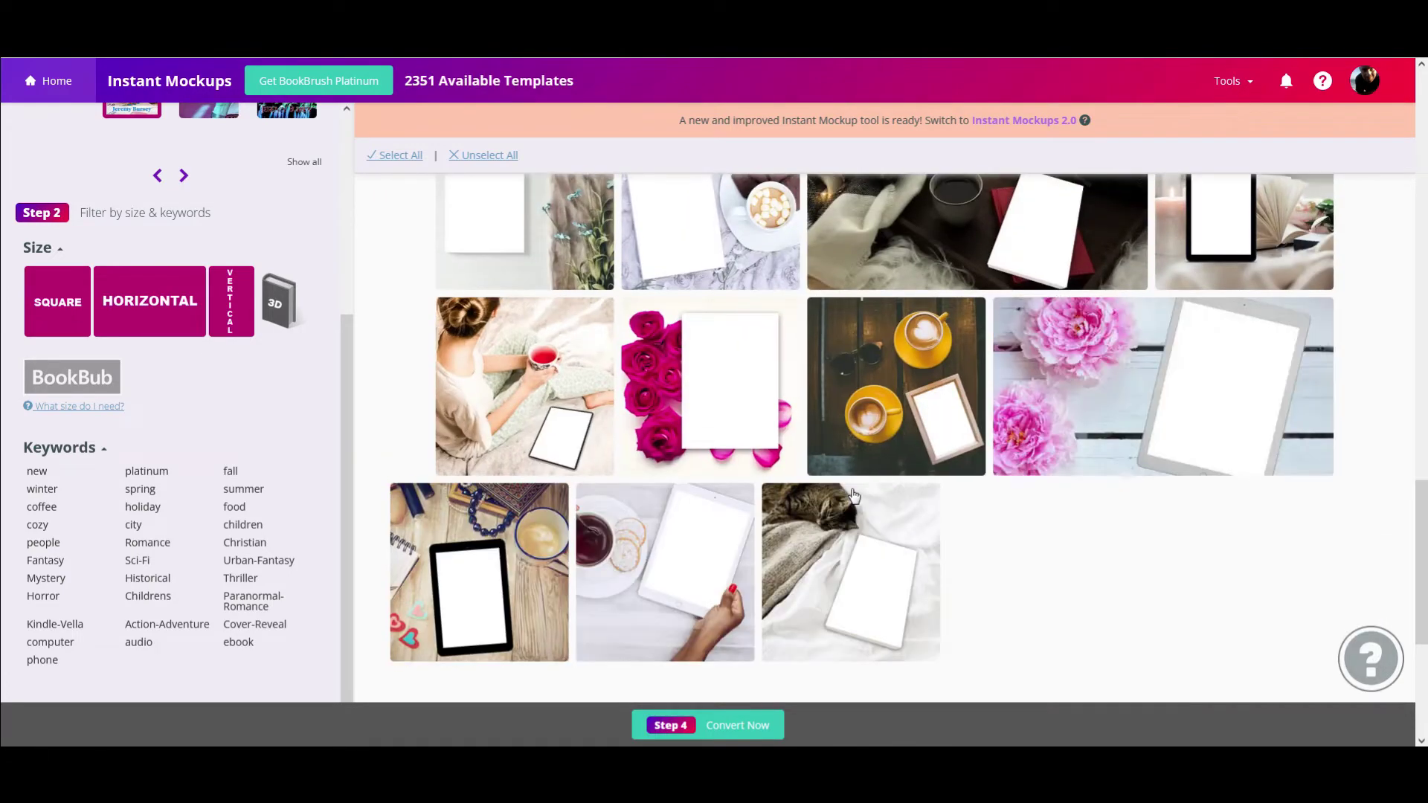
pyautogui.scroll(-5, 845, 491)
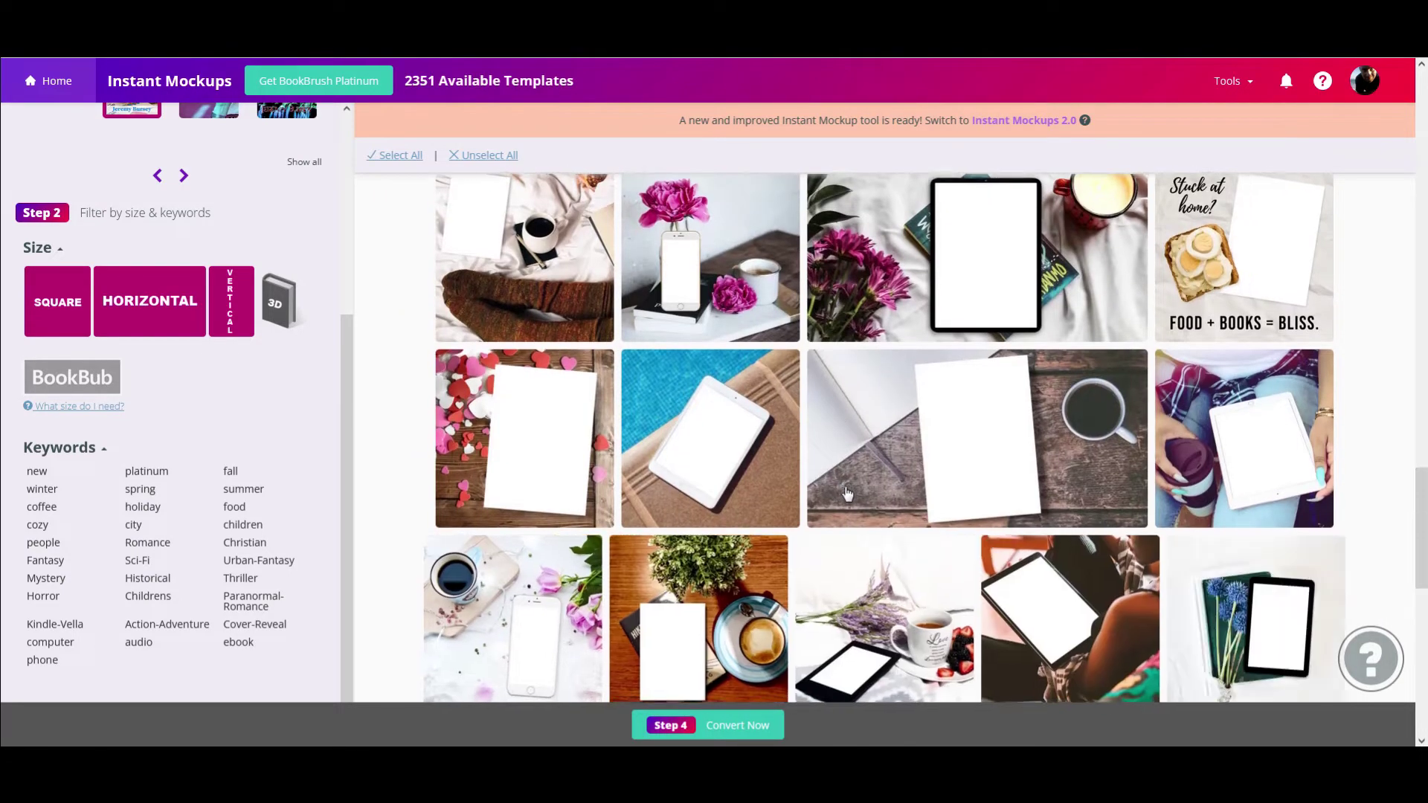
pyautogui.scroll(-10, 863, 455)
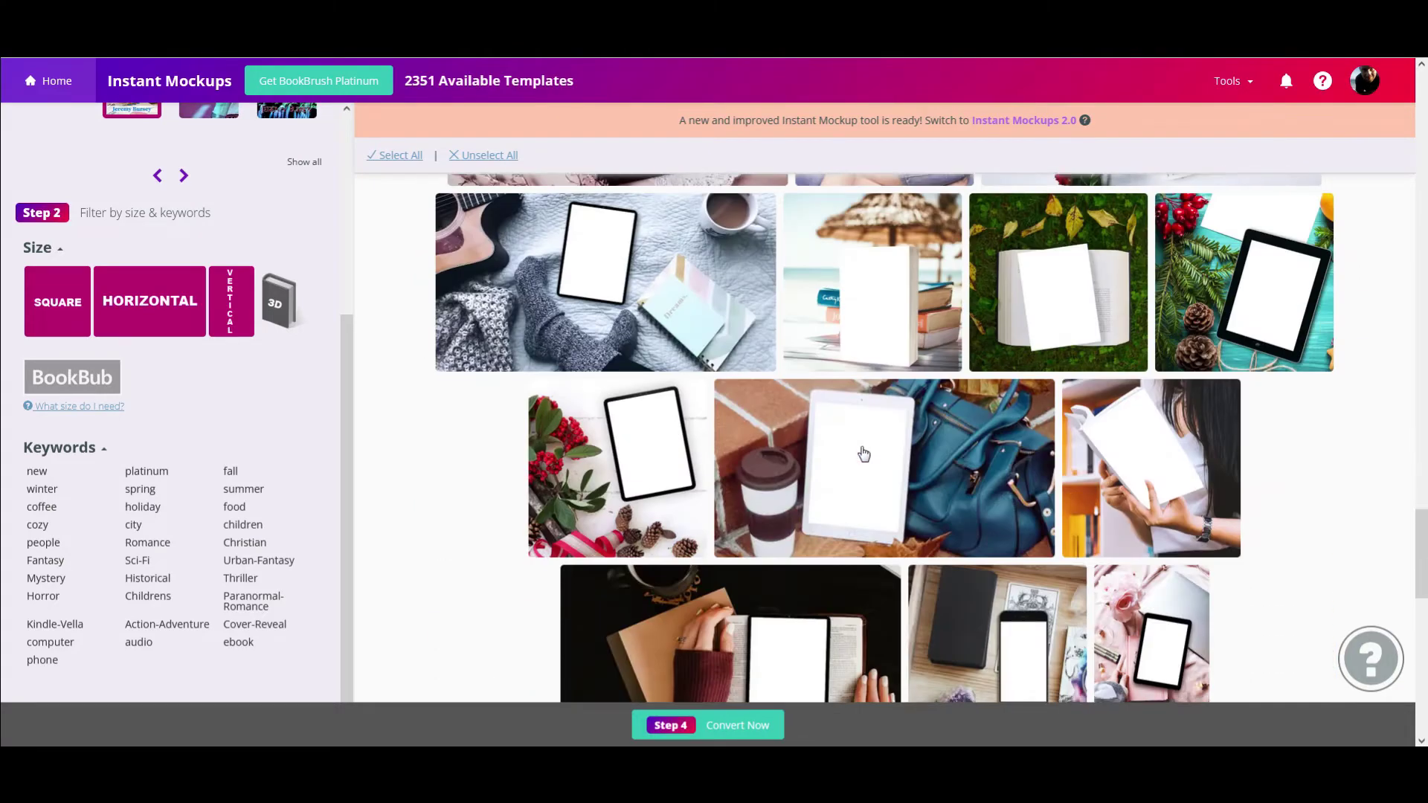
pyautogui.scroll(-10, 860, 457)
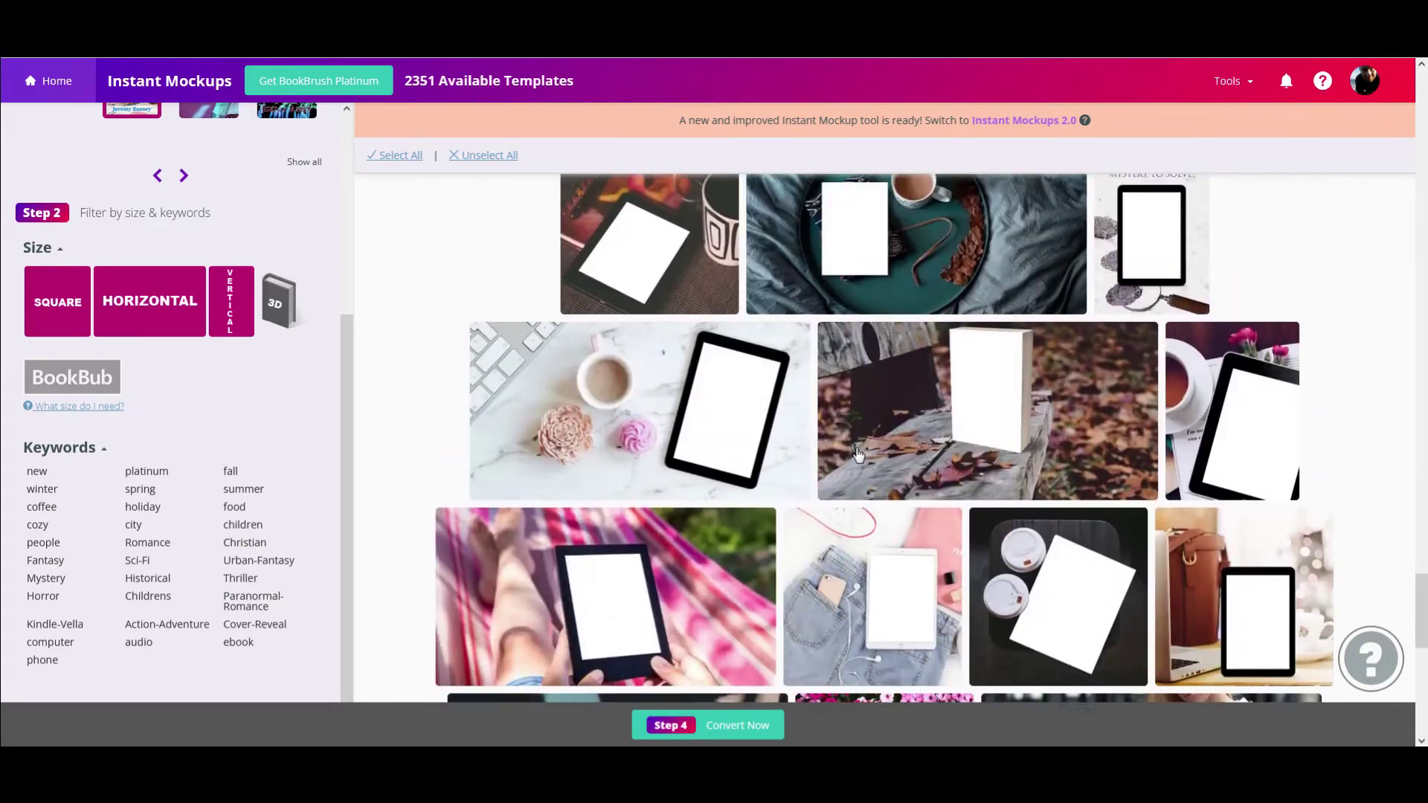
pyautogui.scroll(-5, 858, 455)
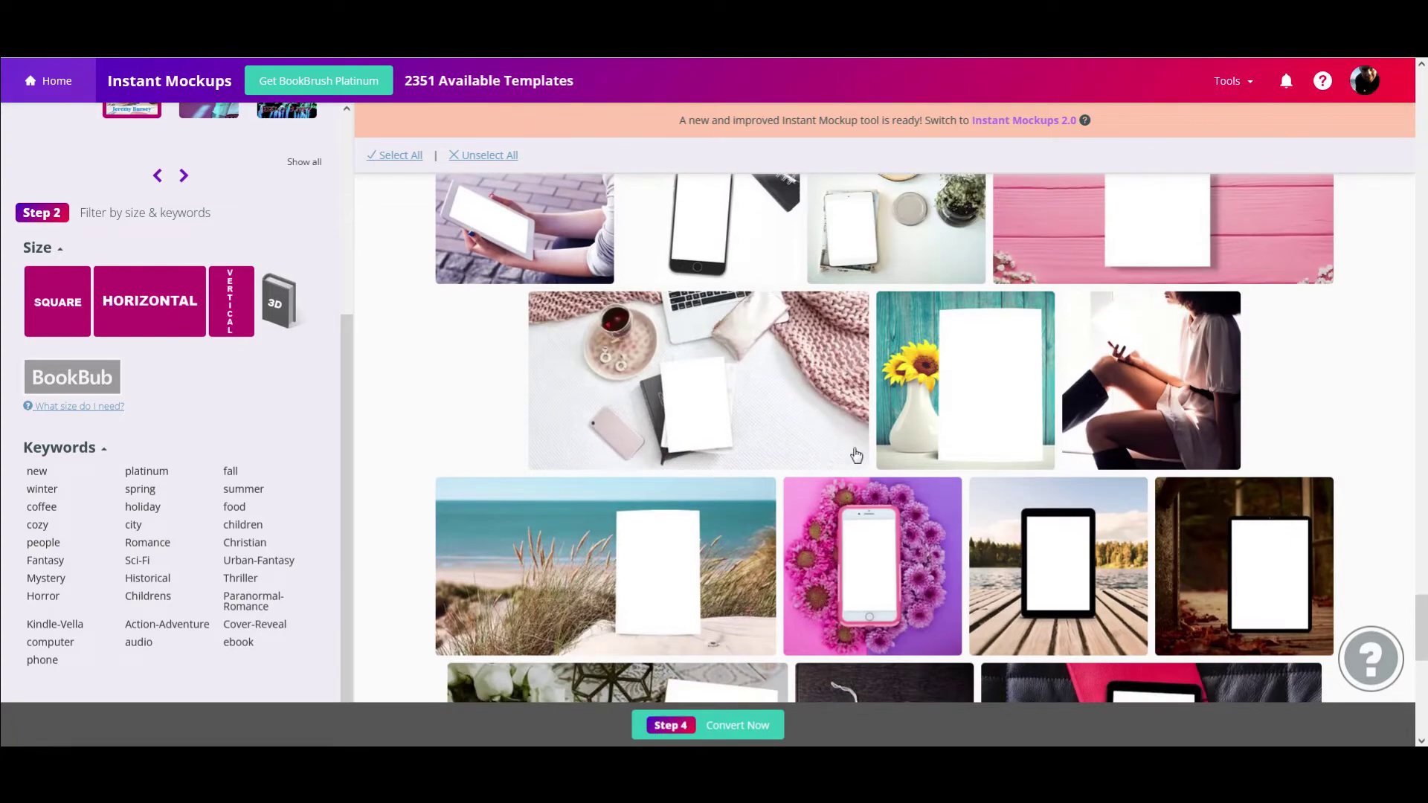
pyautogui.scroll(-5, 855, 460)
pyautogui.scroll(-12, 856, 460)
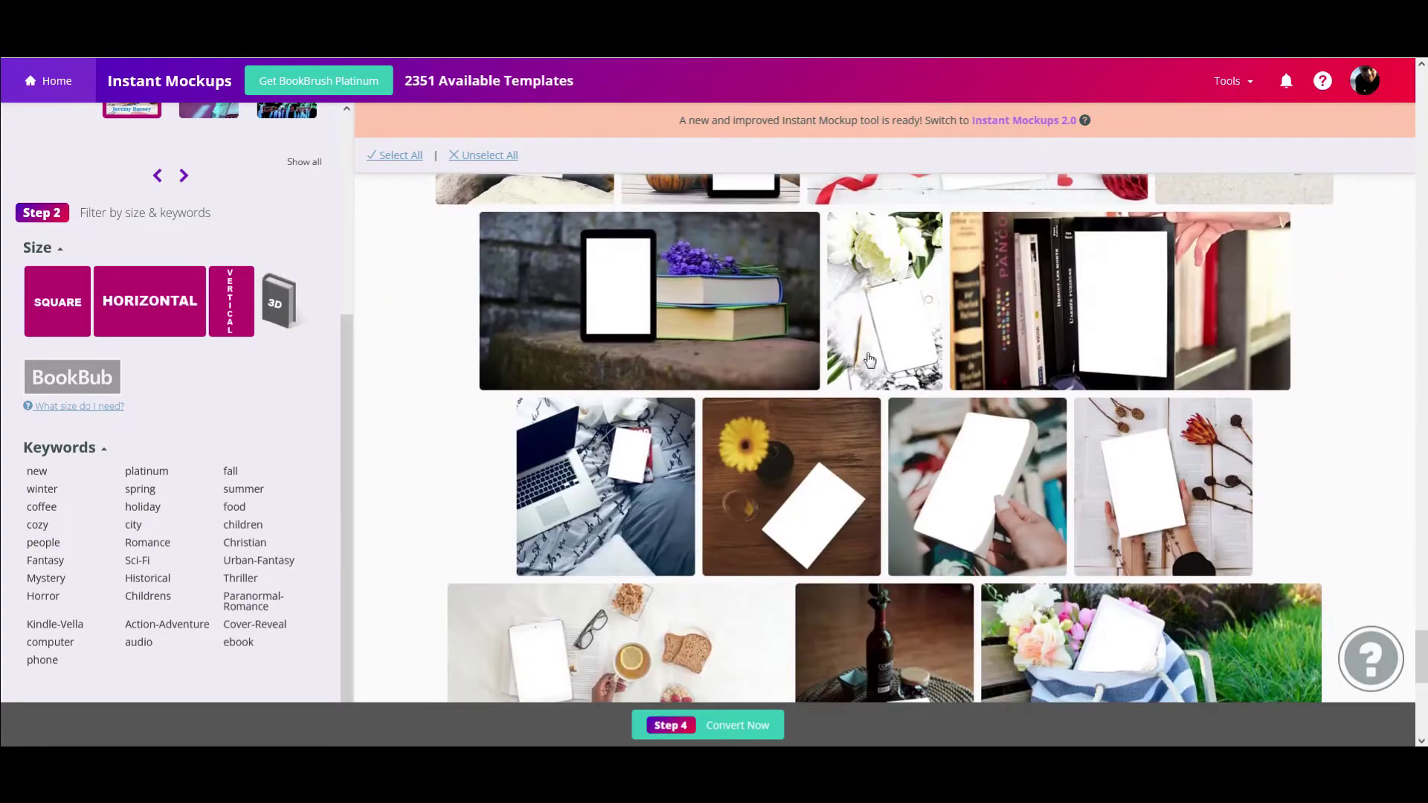
pyautogui.scroll(15, 793, 383)
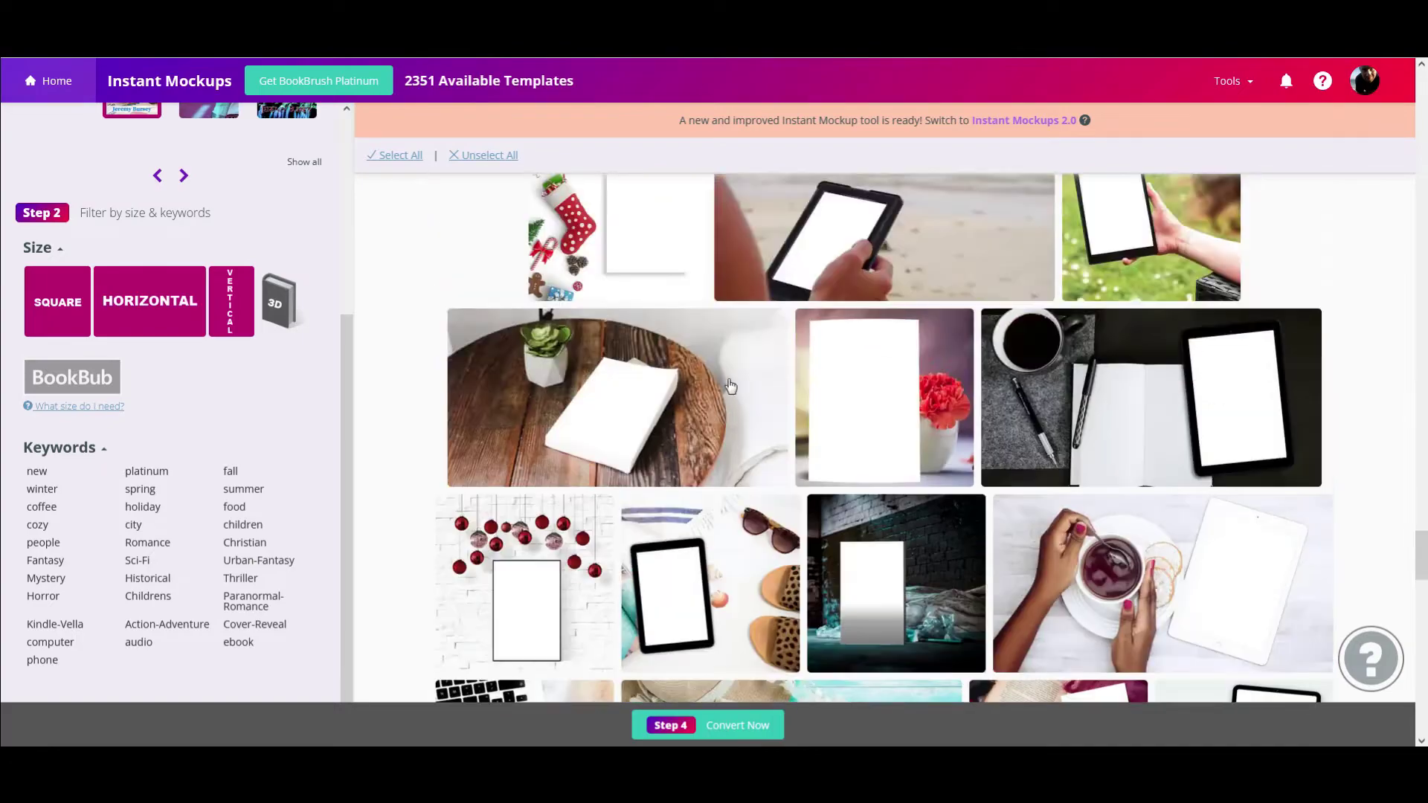
pyautogui.scroll(10, 725, 402)
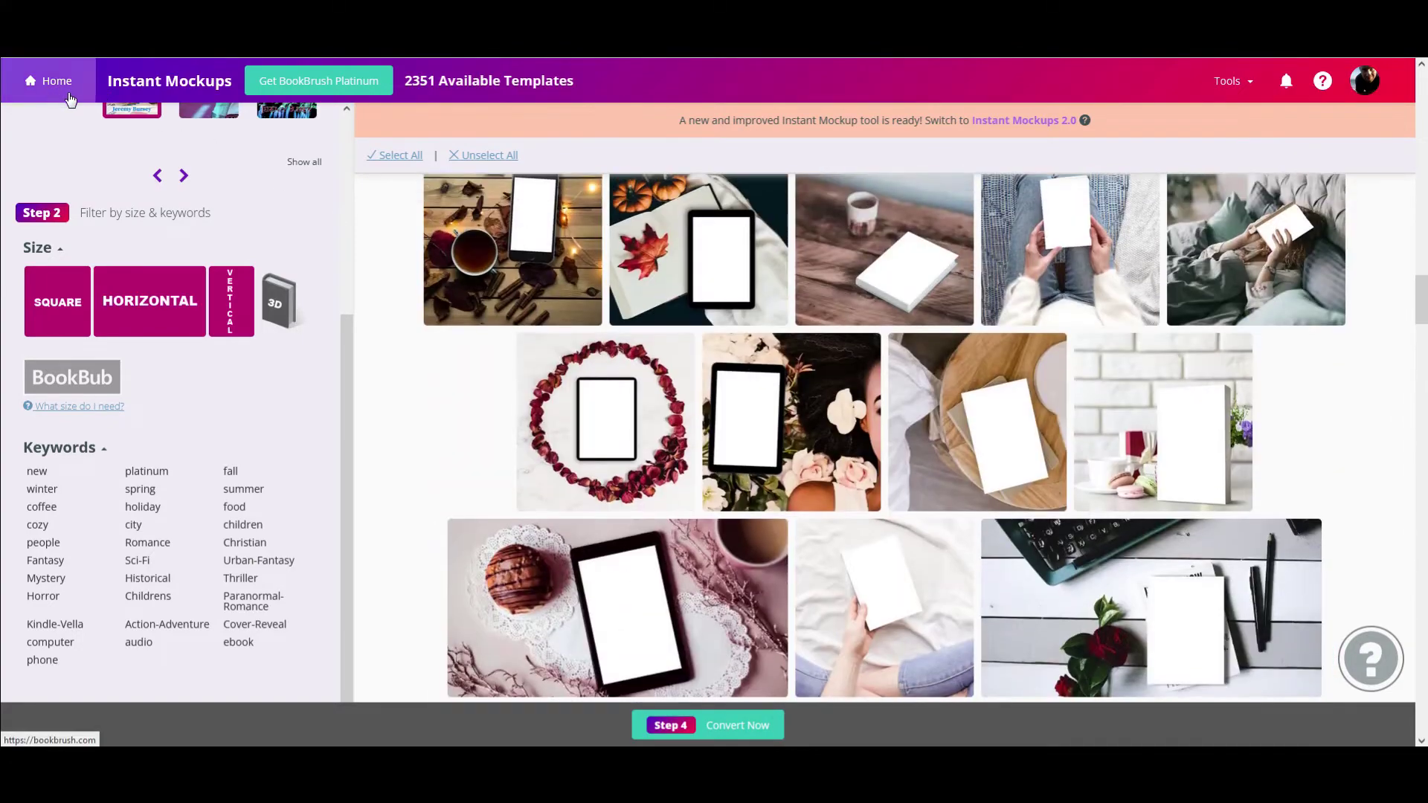
# Step: Return to the Book Brush home page and look over the Custom Creator designs under My Projects
pyautogui.click(70, 98)
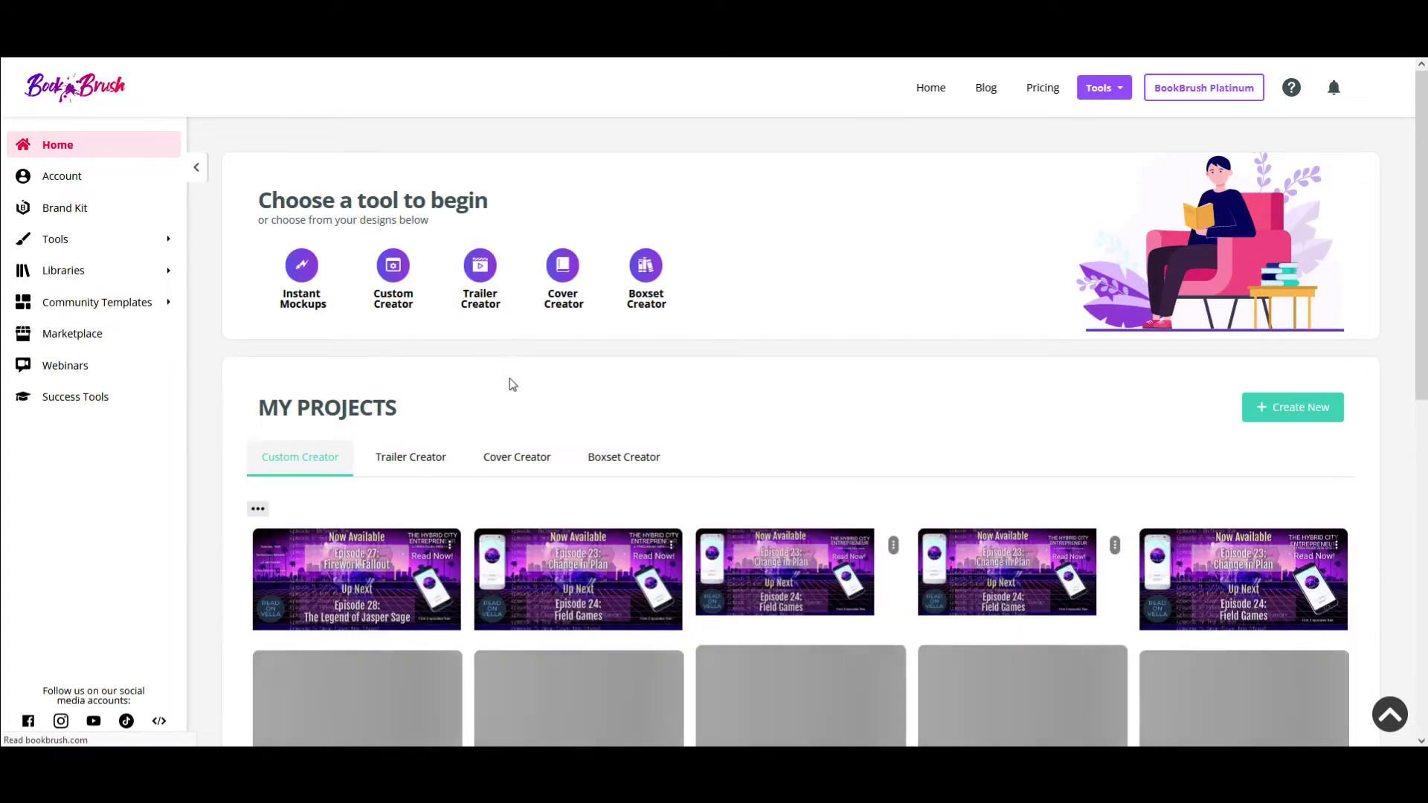
pyautogui.scroll(-2, 465, 399)
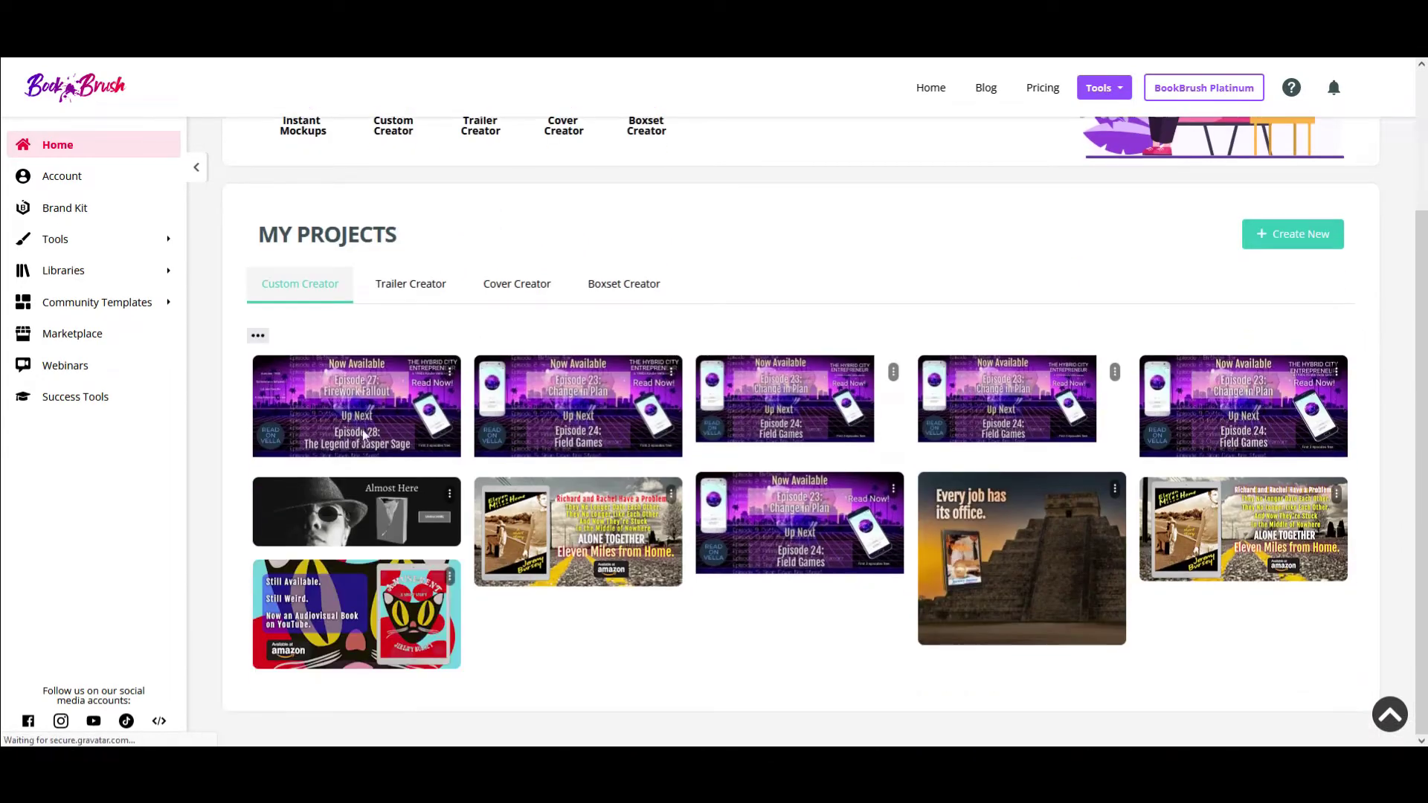
# Step: Start a 1200x628 Facebook Ad canvas in Custom Creator and display the saved projects available to load
pyautogui.scroll(2, 569, 344)
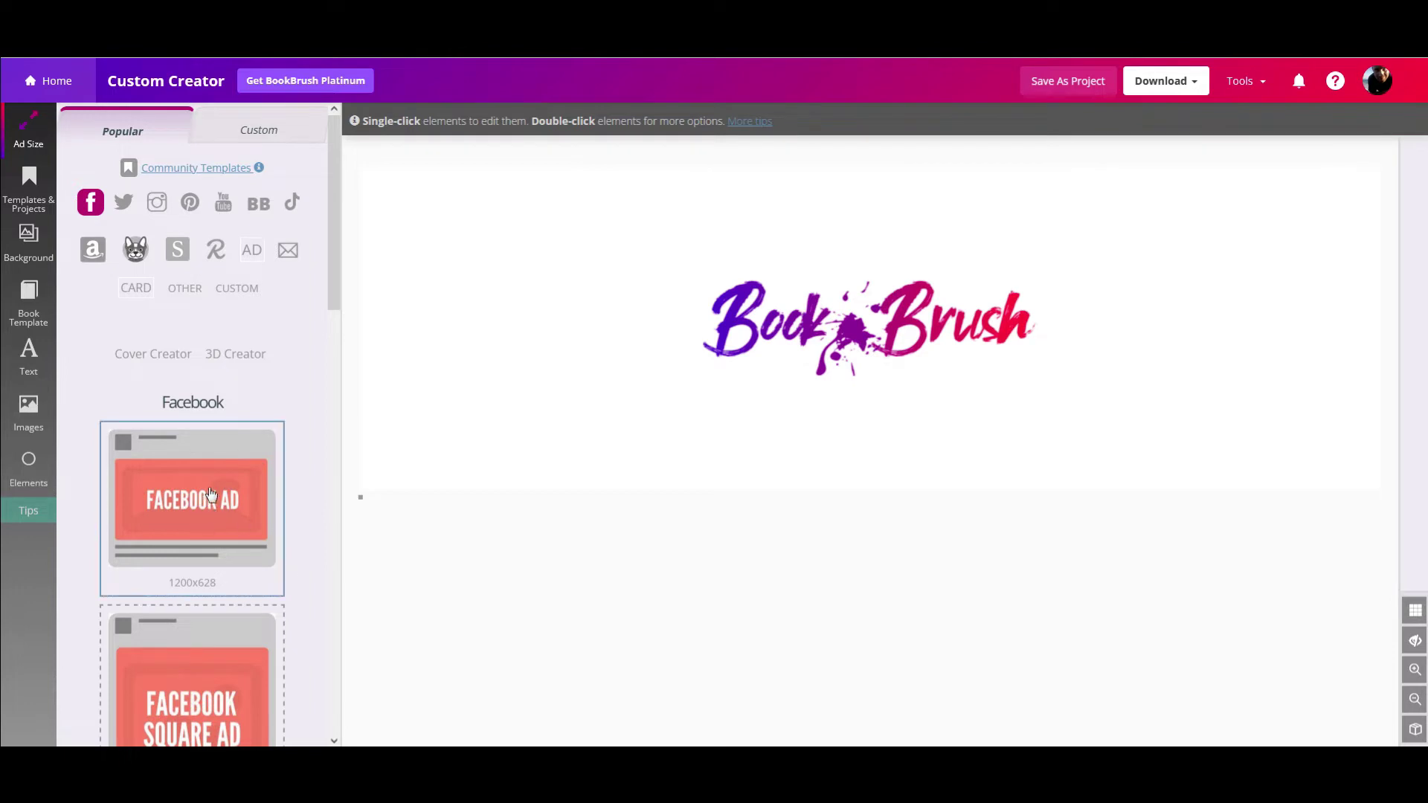
pyautogui.click(204, 488)
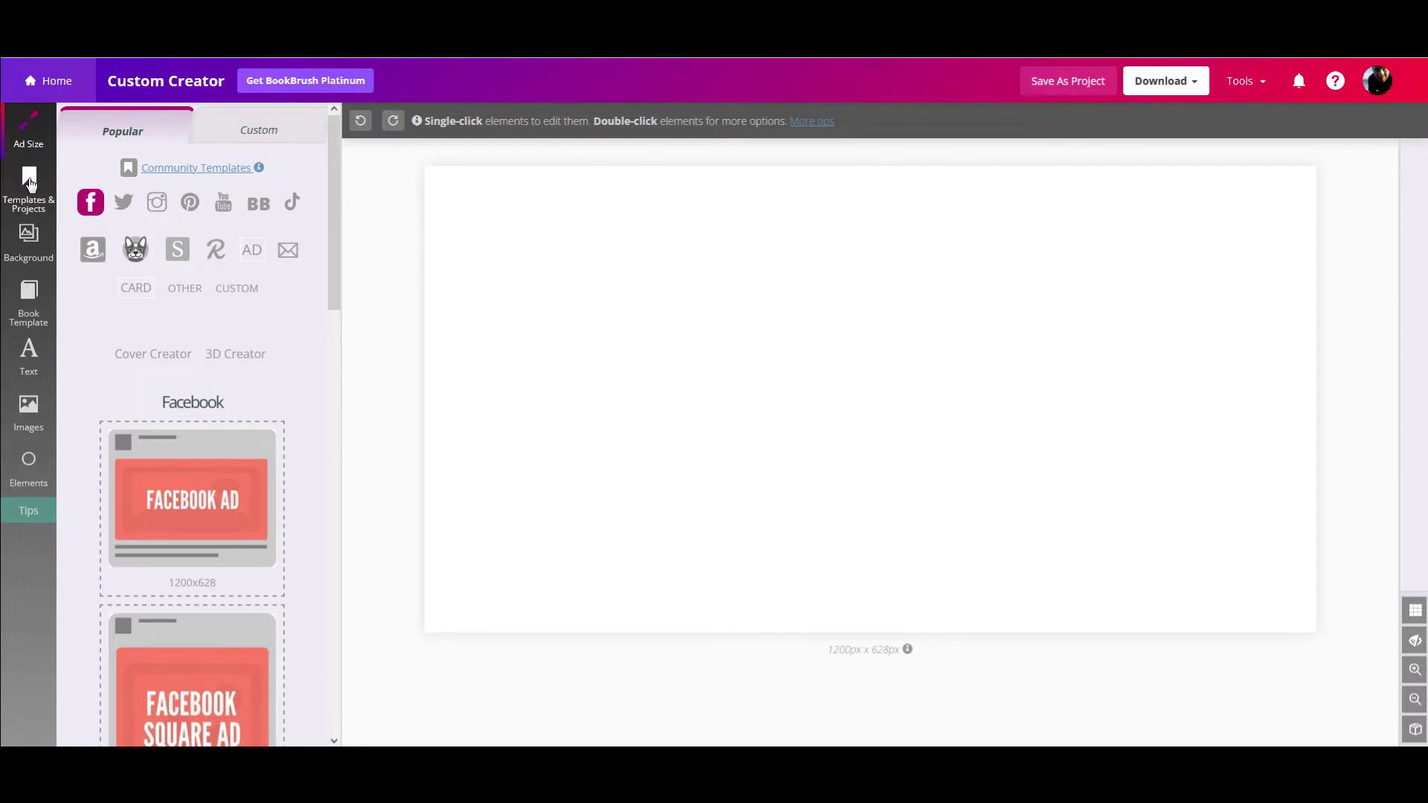
pyautogui.click(29, 182)
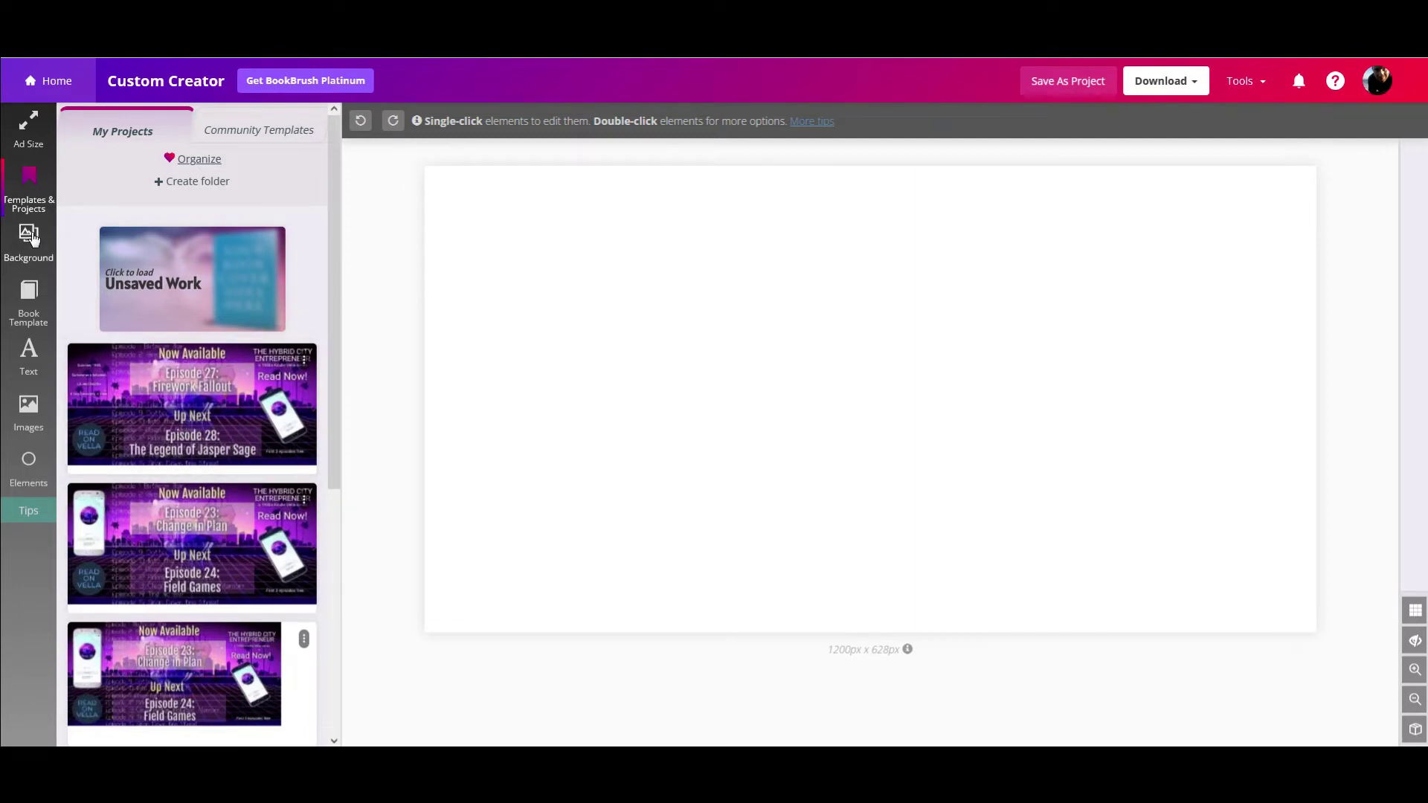
# Step: Browse the Community Templates gallery and its filter options, and return to the blank canvas
pyautogui.scroll(-3, 223, 223)
pyautogui.click(271, 131)
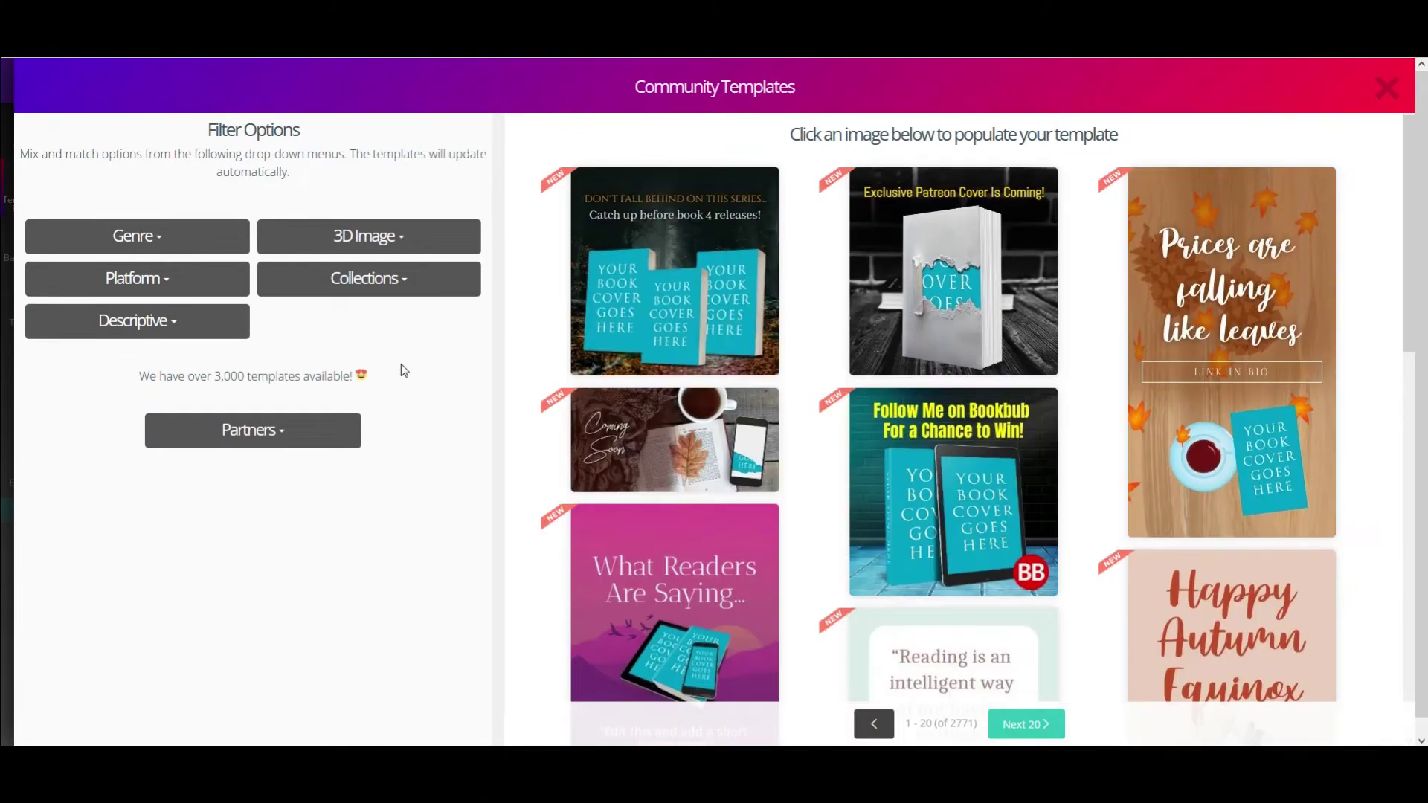
pyautogui.scroll(-10, 1279, 502)
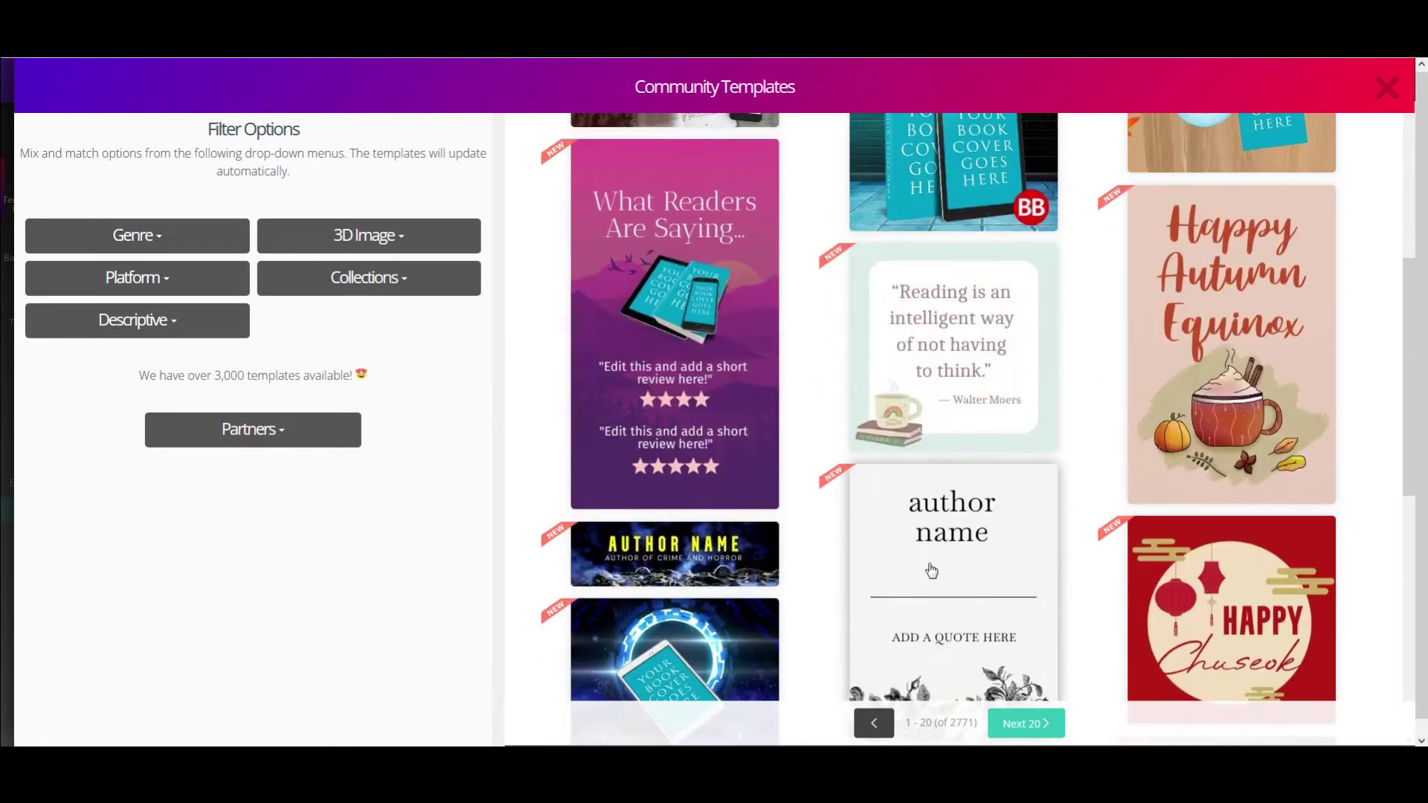
pyautogui.scroll(4, 346, 312)
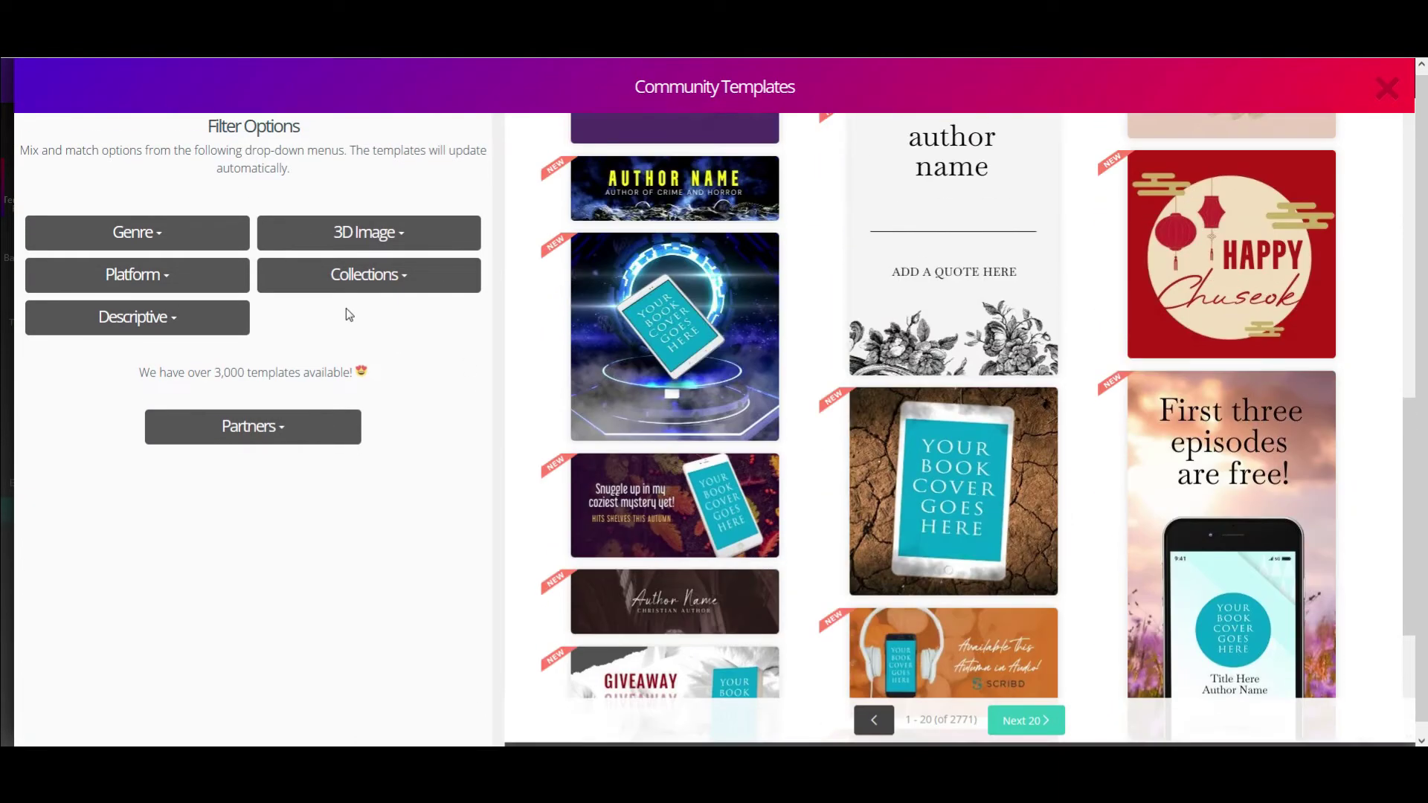
pyautogui.click(1386, 88)
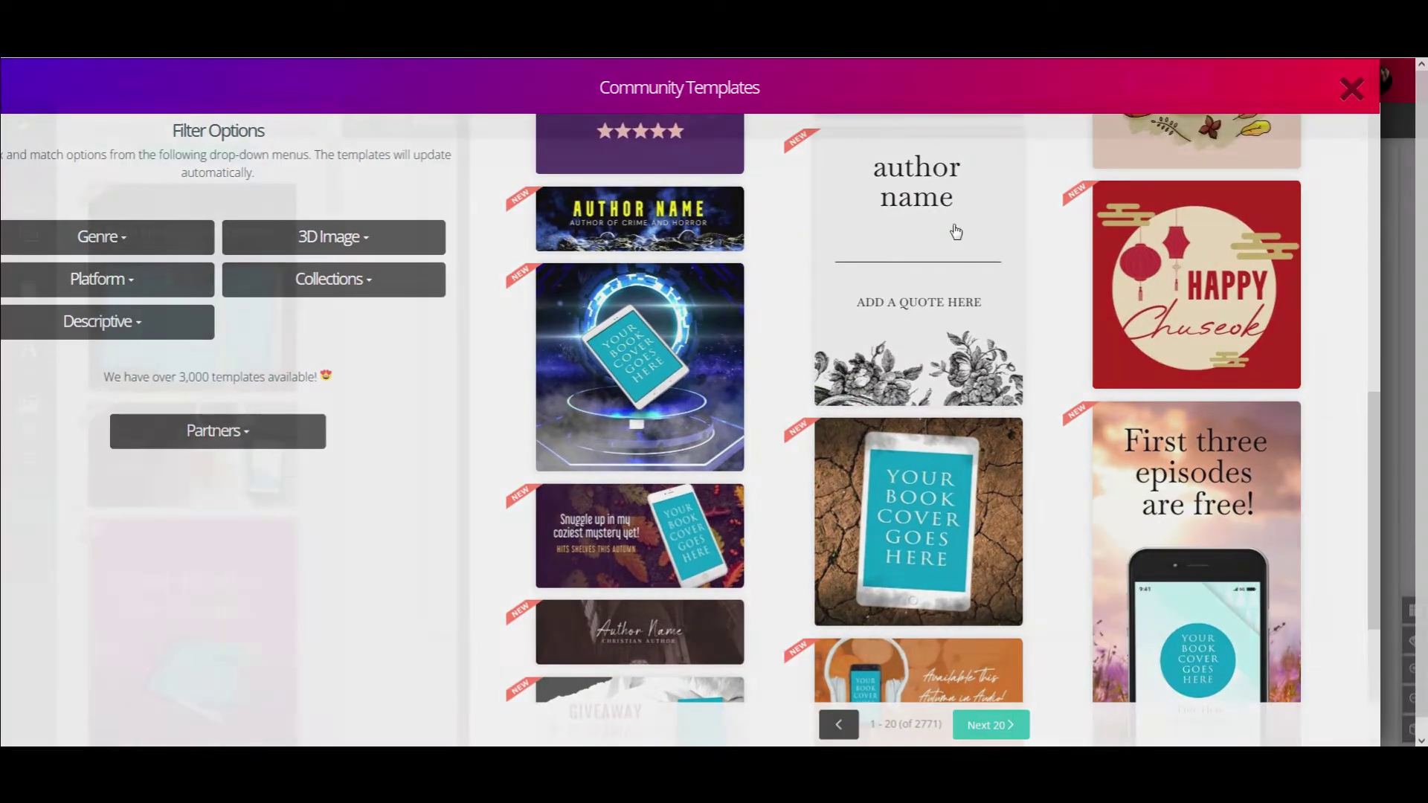
# Step: Set a dark autumn forest photo from the stock autumn images as the canvas background
pyautogui.click(26, 253)
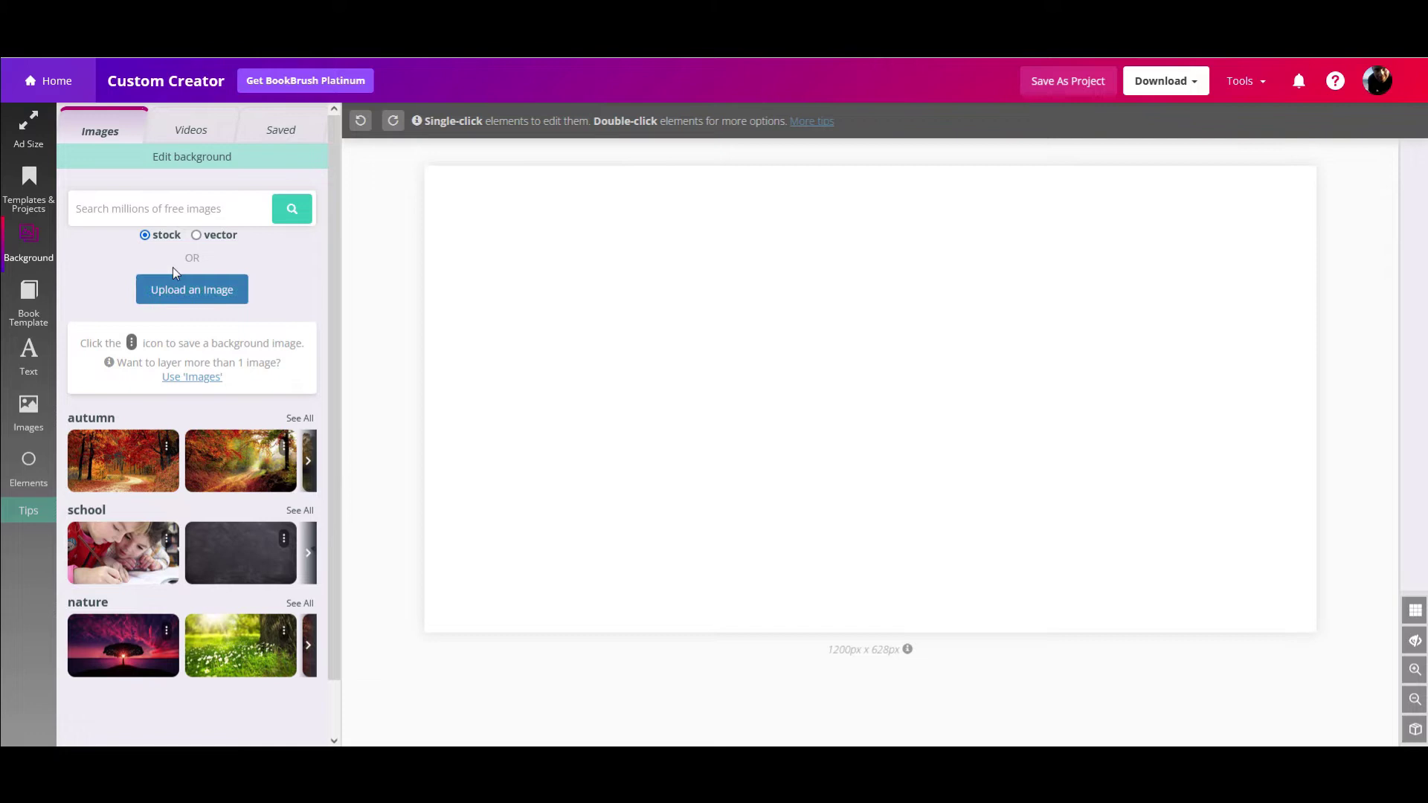
pyautogui.scroll(-1, 167, 507)
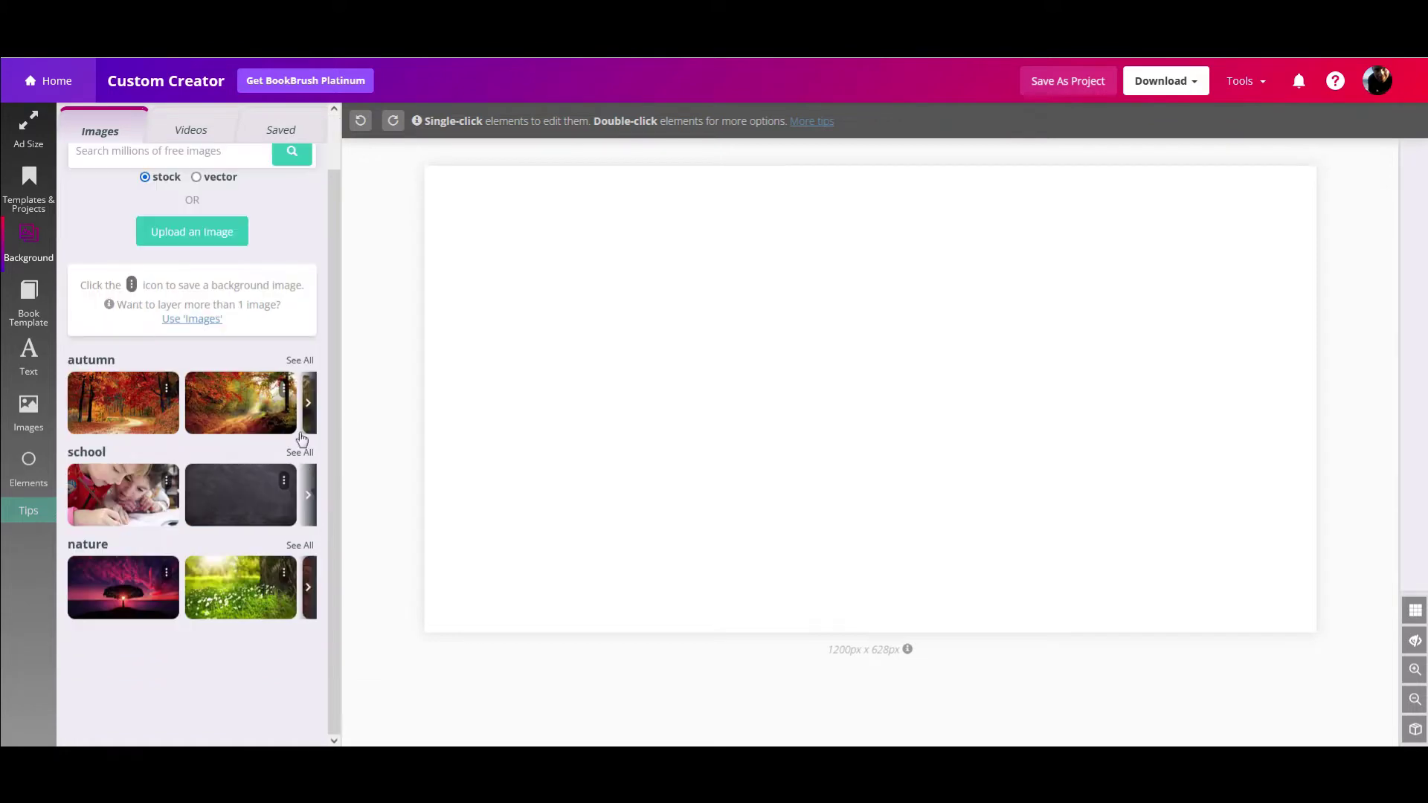
pyautogui.click(297, 361)
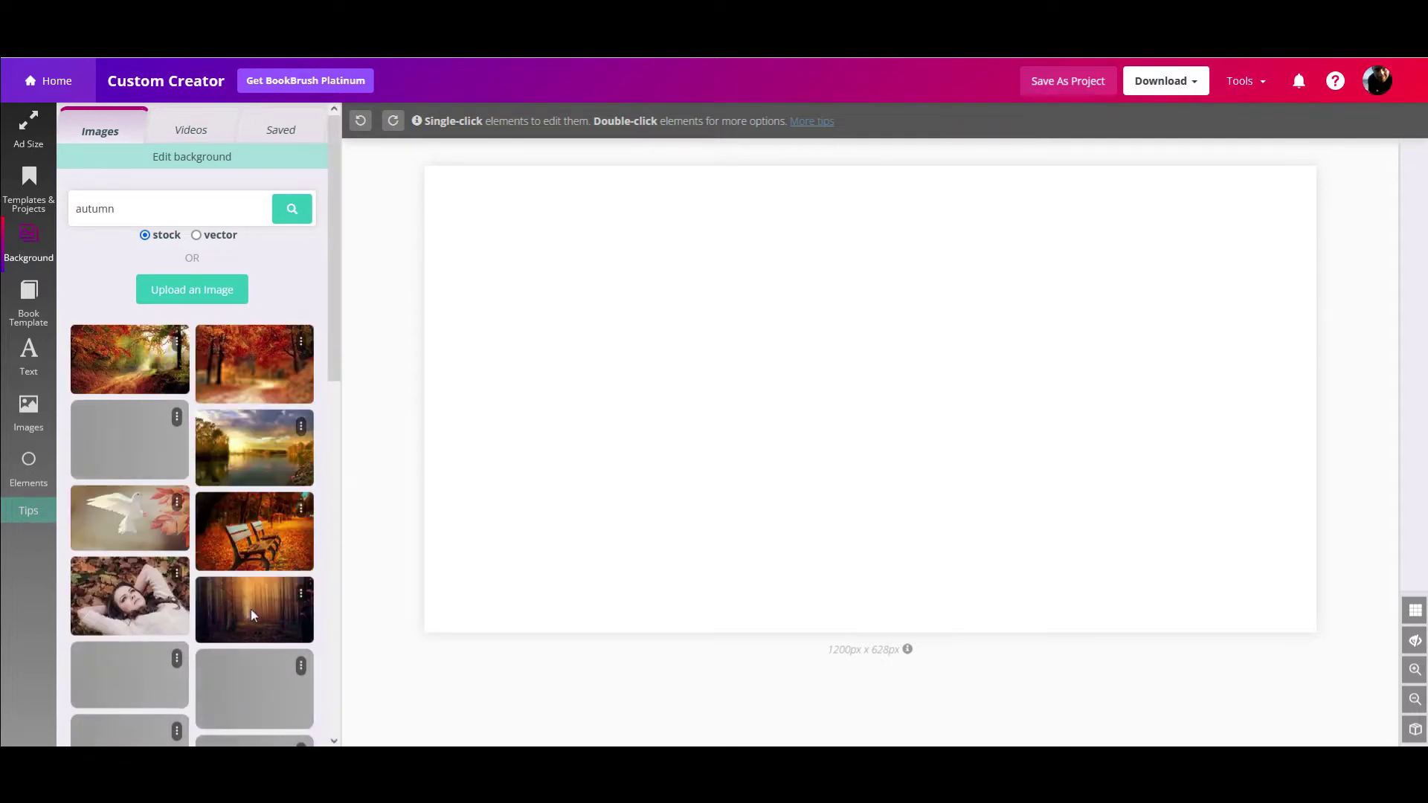
pyautogui.click(252, 607)
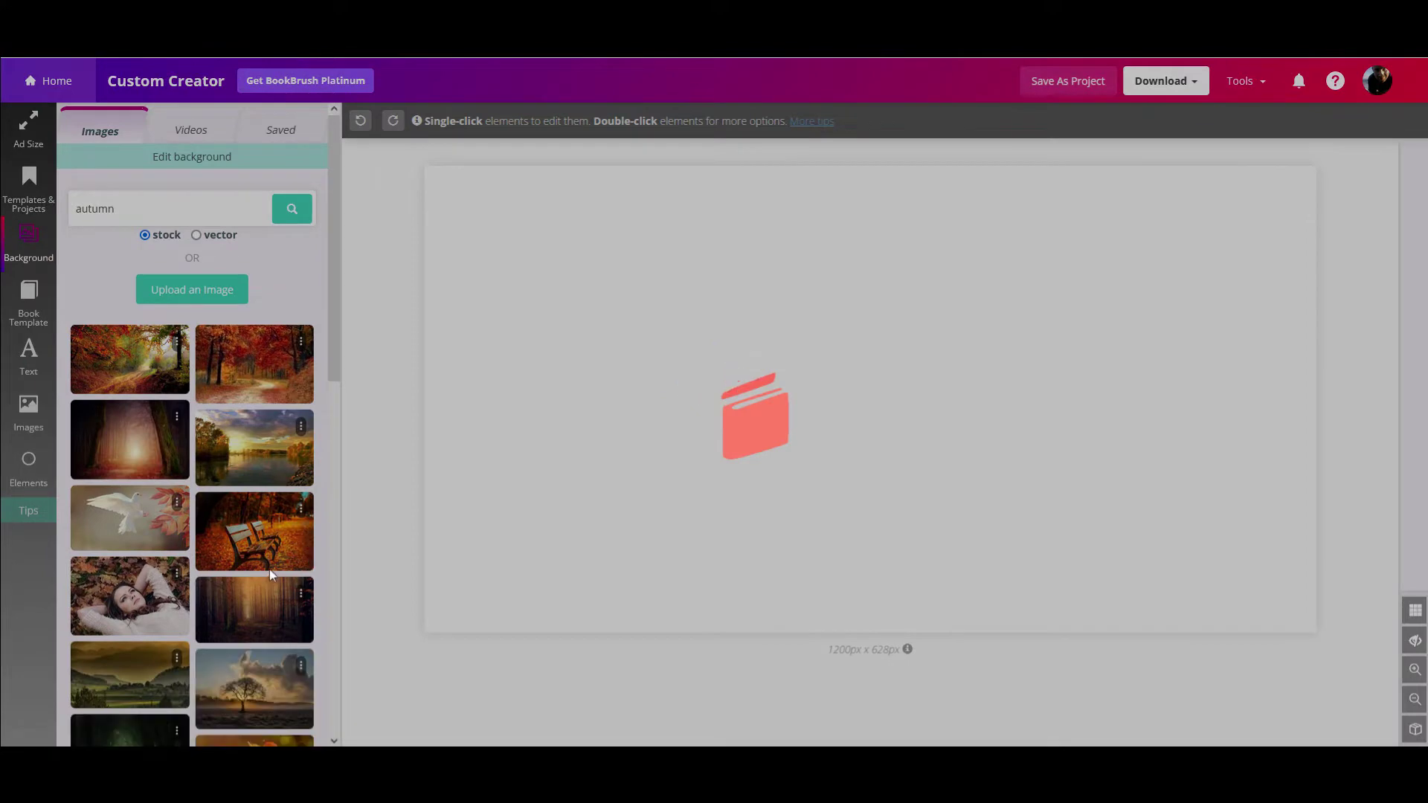
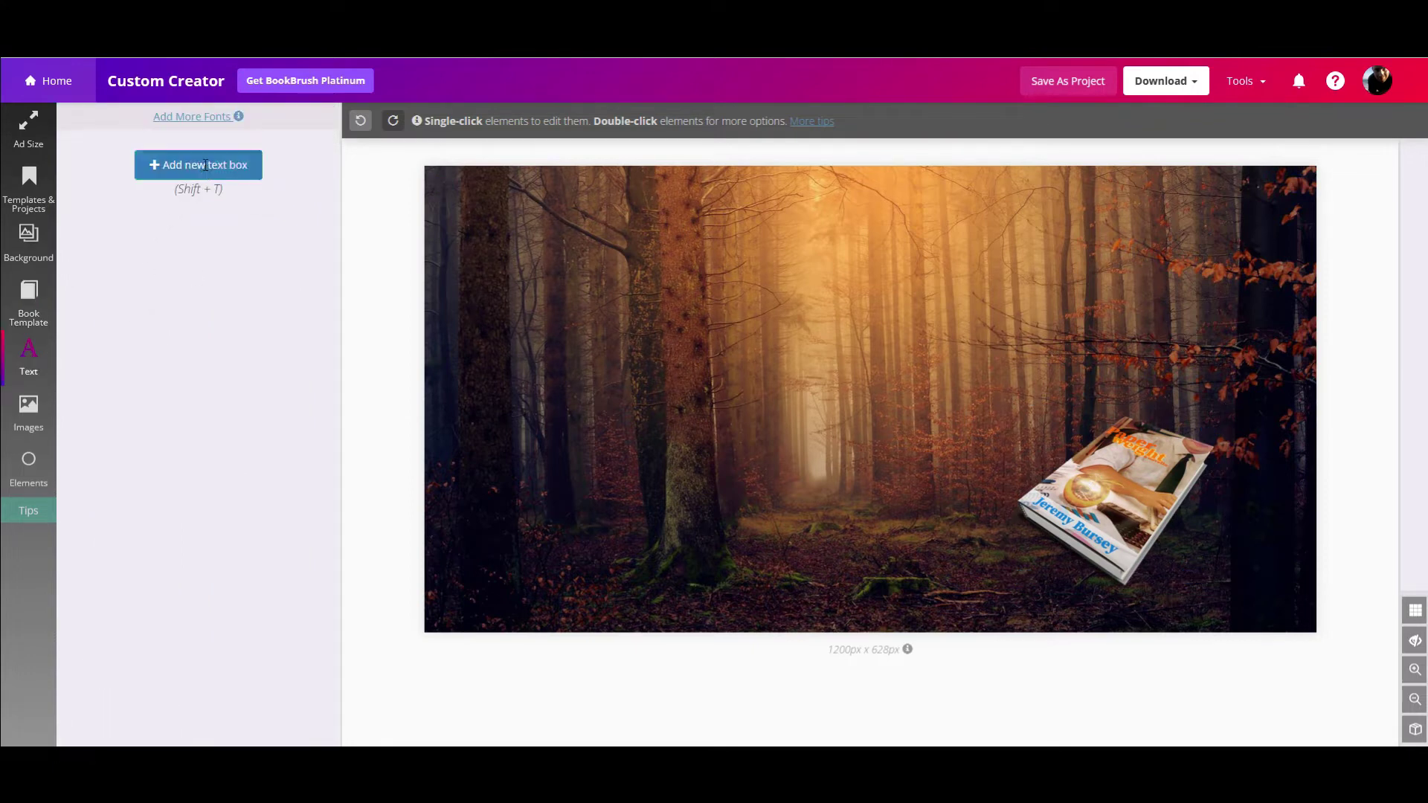
# Step: Add a text box reading "Read a Great Book for October!" with "Out Soon (hopefully)..." on a second line, and show its style options
pyautogui.click(202, 165)
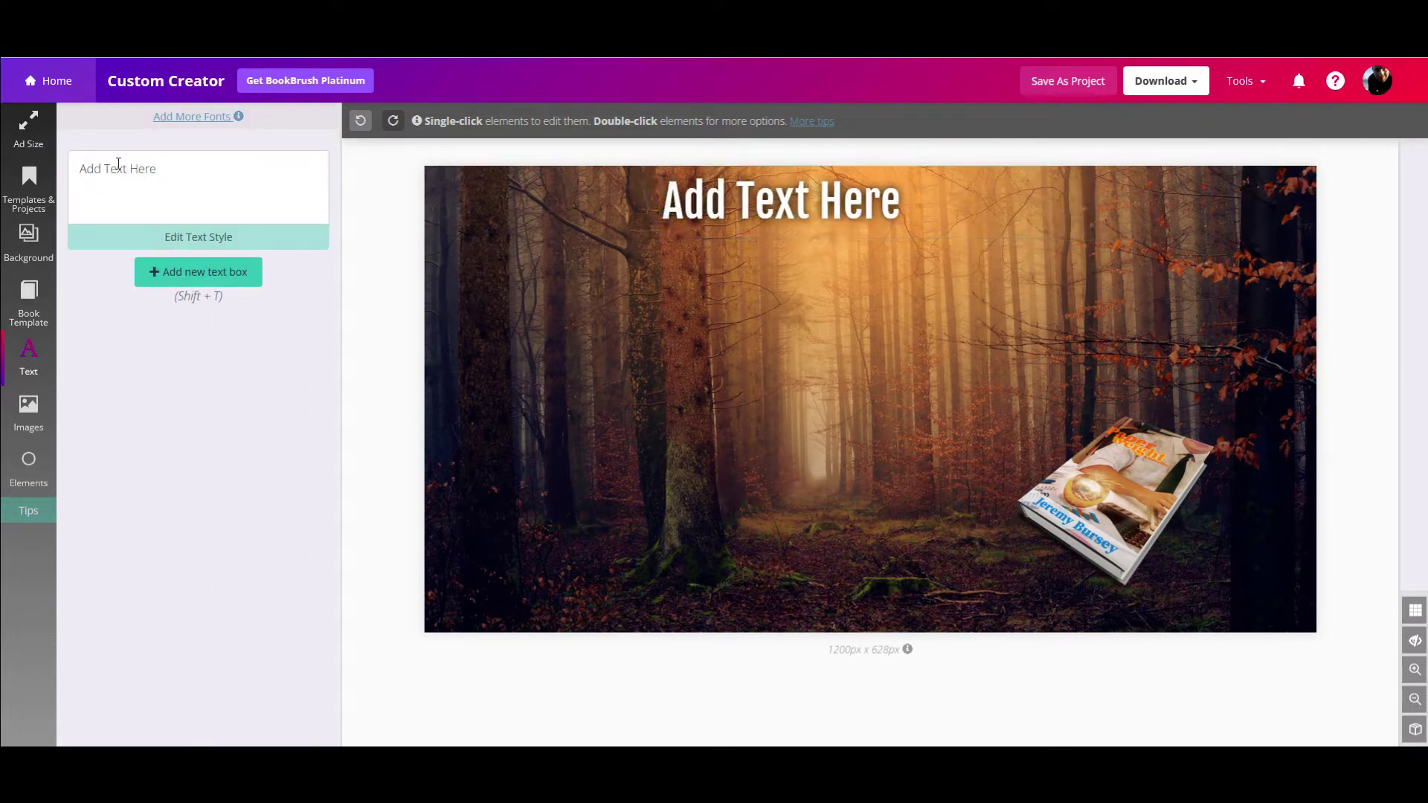
pyautogui.moveTo(79, 170); pyautogui.dragTo(182, 175)
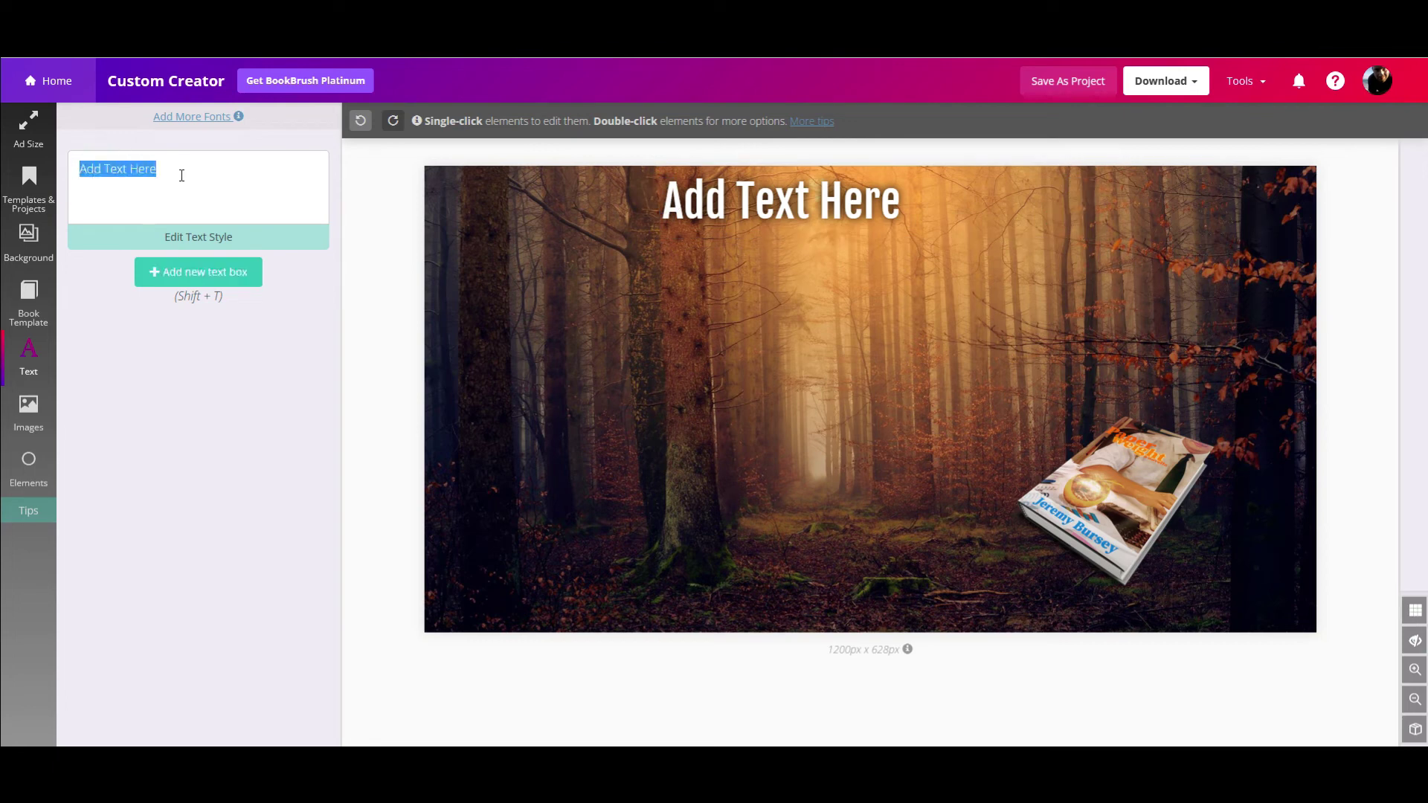
pyautogui.write('Re')
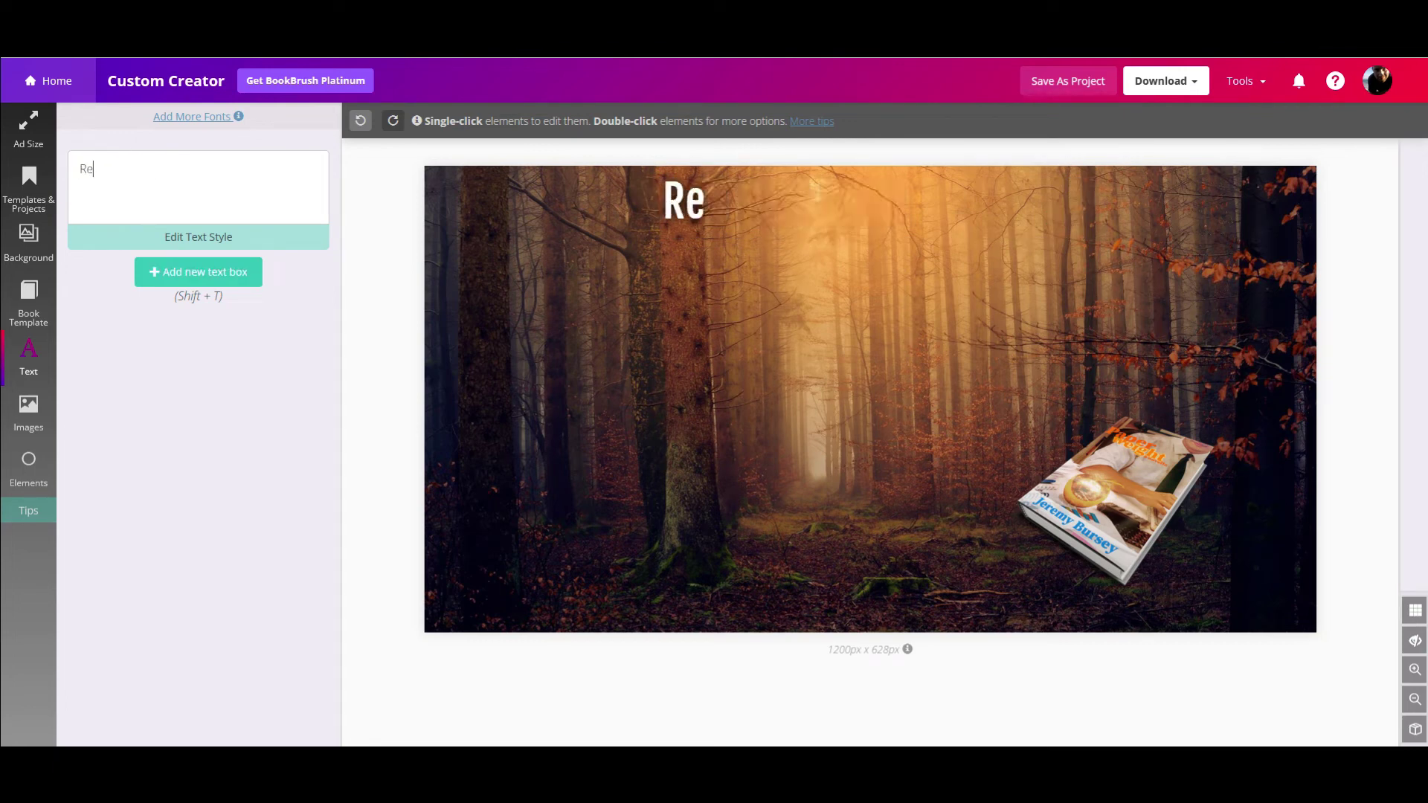
pyautogui.write('ad a Great B')
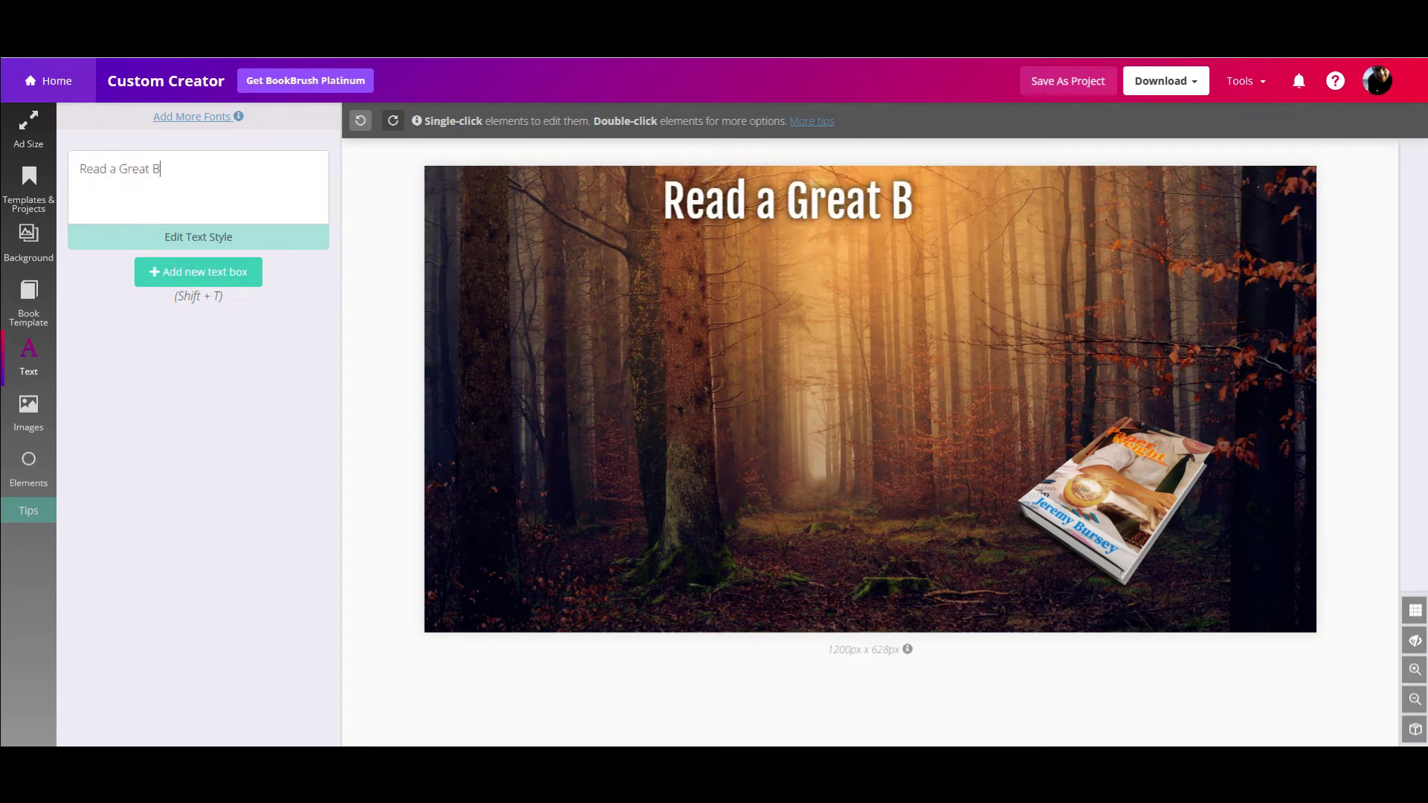
pyautogui.write('ook for')
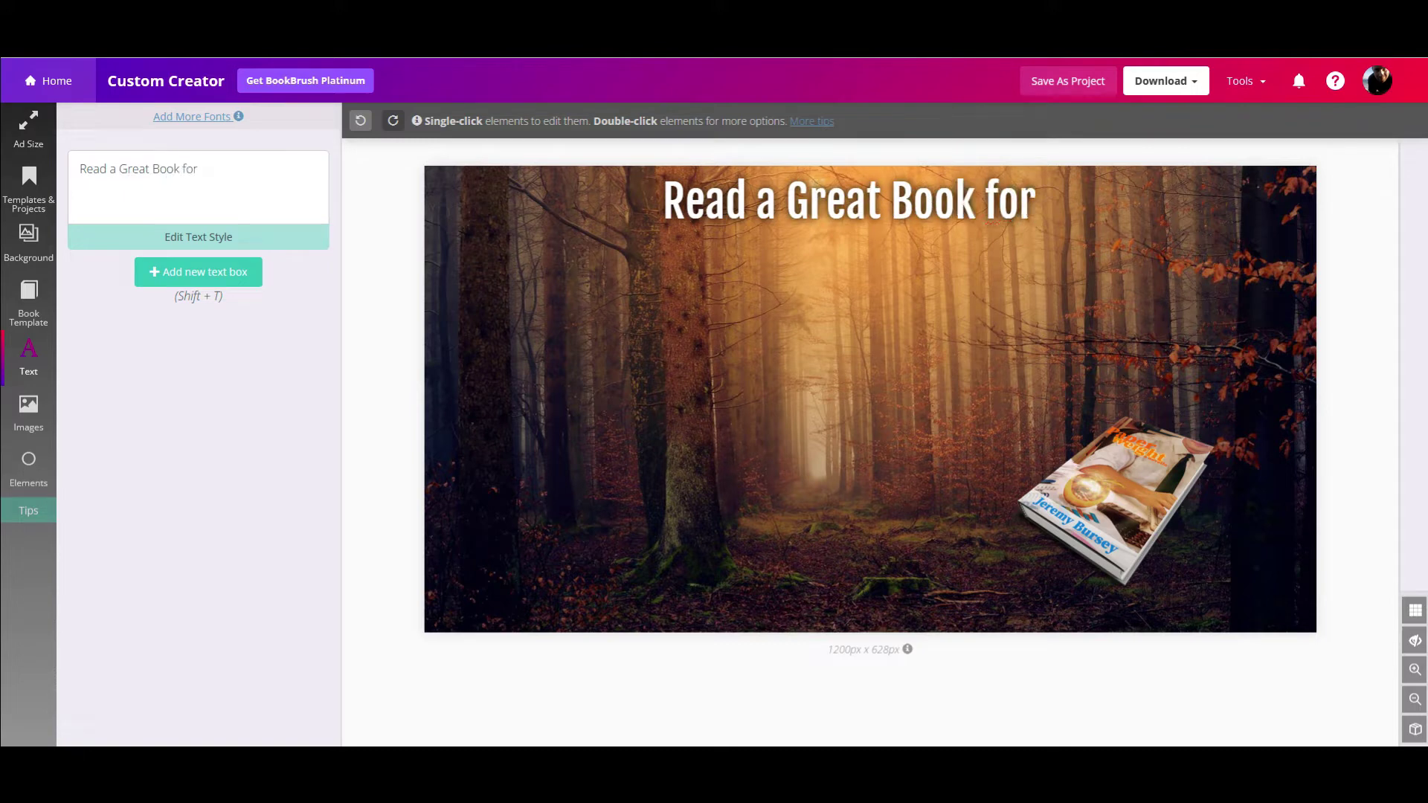
pyautogui.write(' October!')
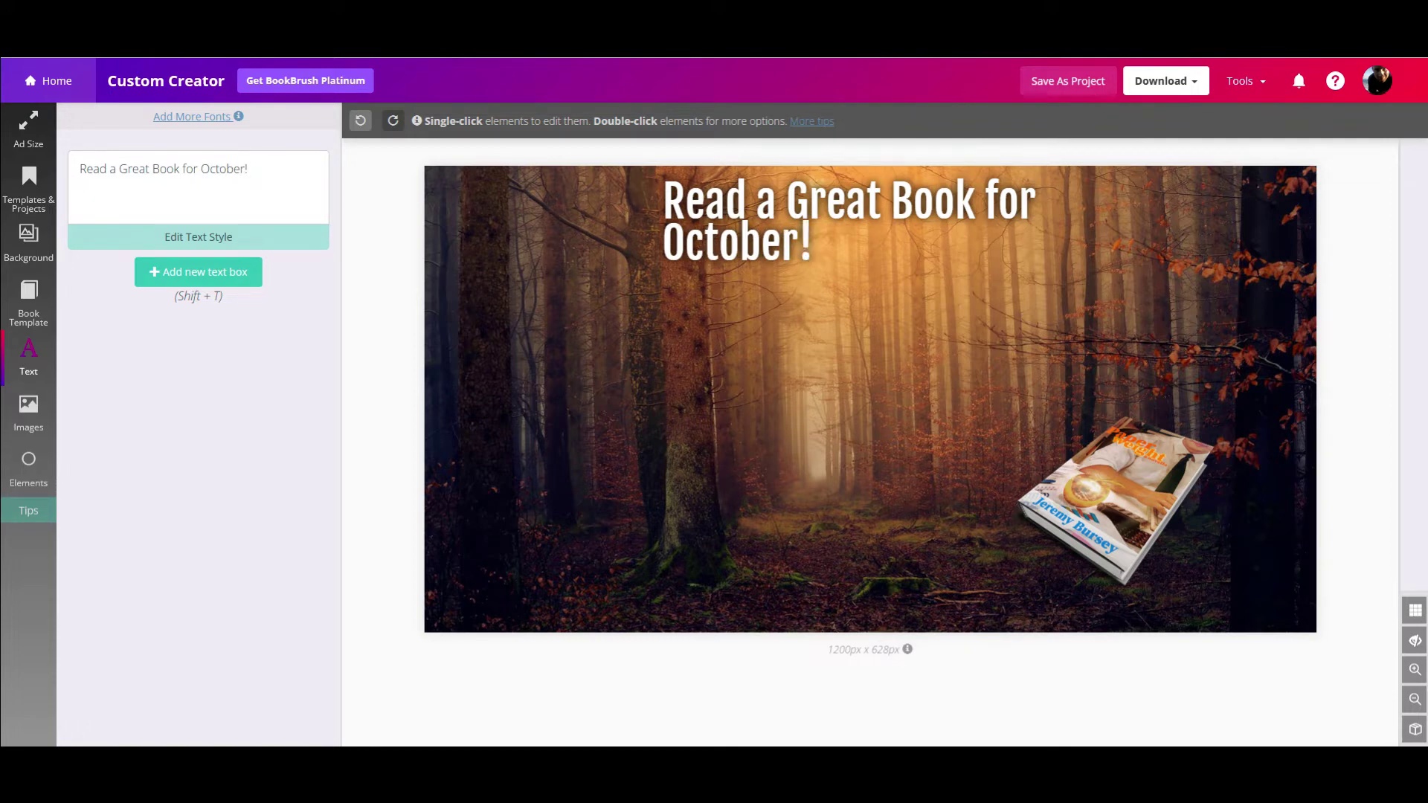
pyautogui.press('Return')
pyautogui.write('Out Soo')
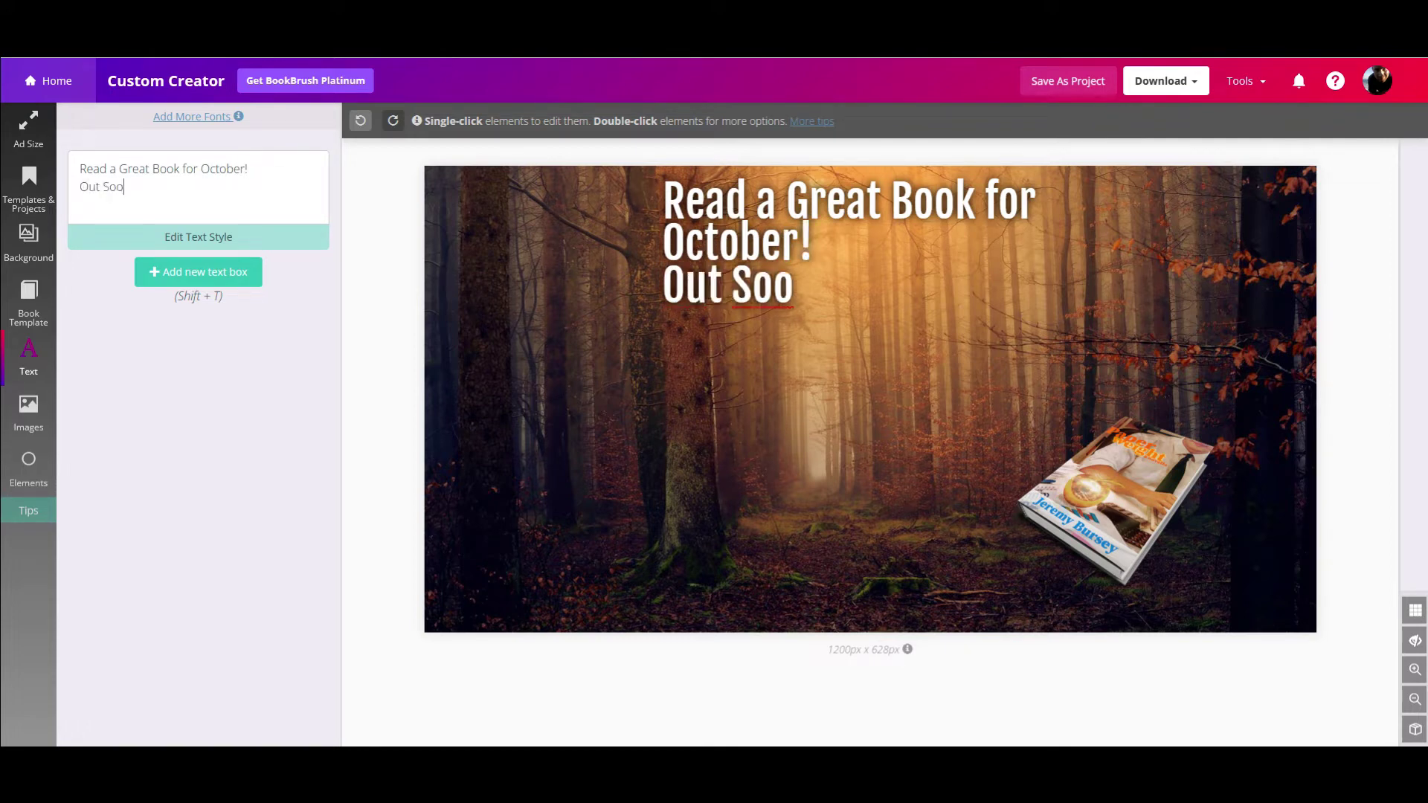
pyautogui.write('n (')
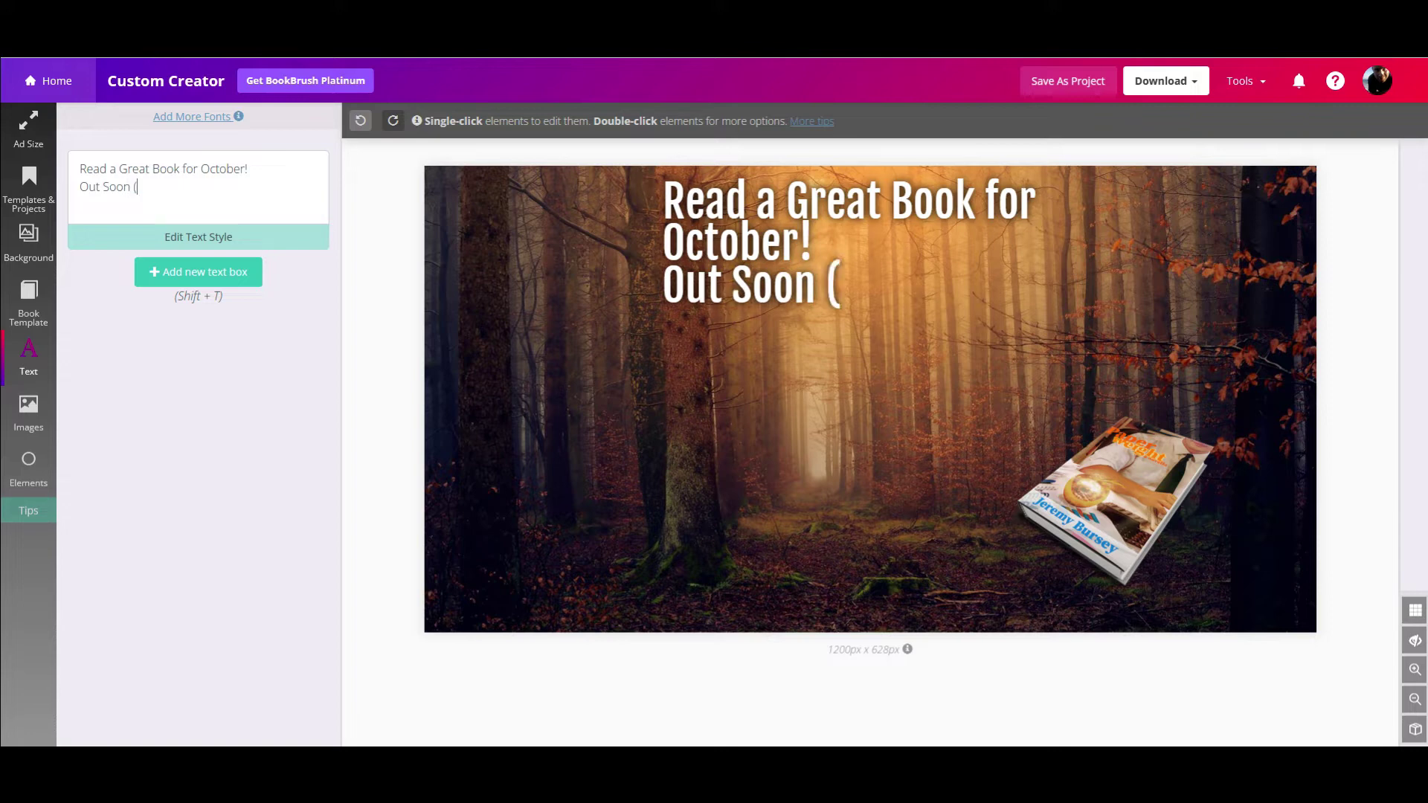
pyautogui.write('hopefully)')
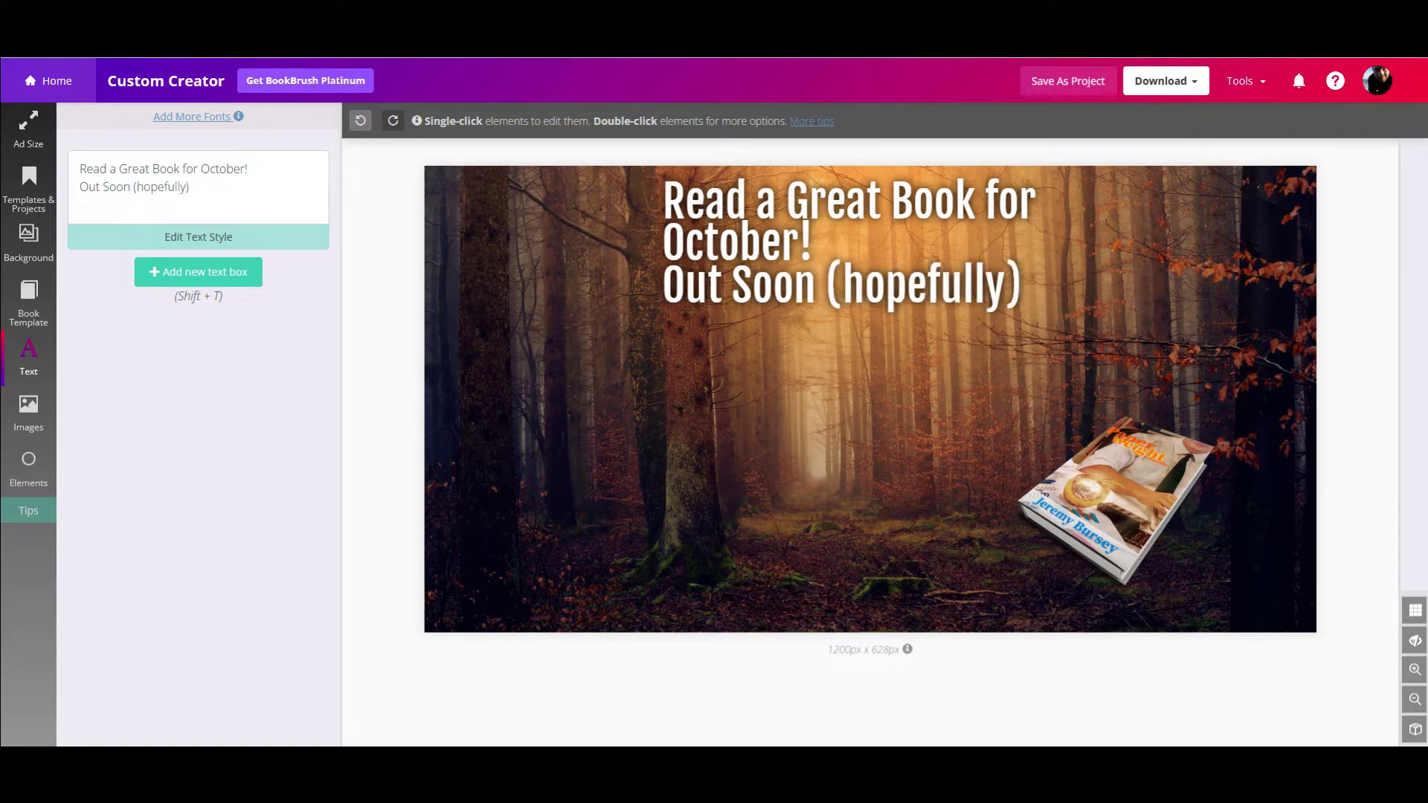
pyautogui.write('...')
pyautogui.click(187, 238)
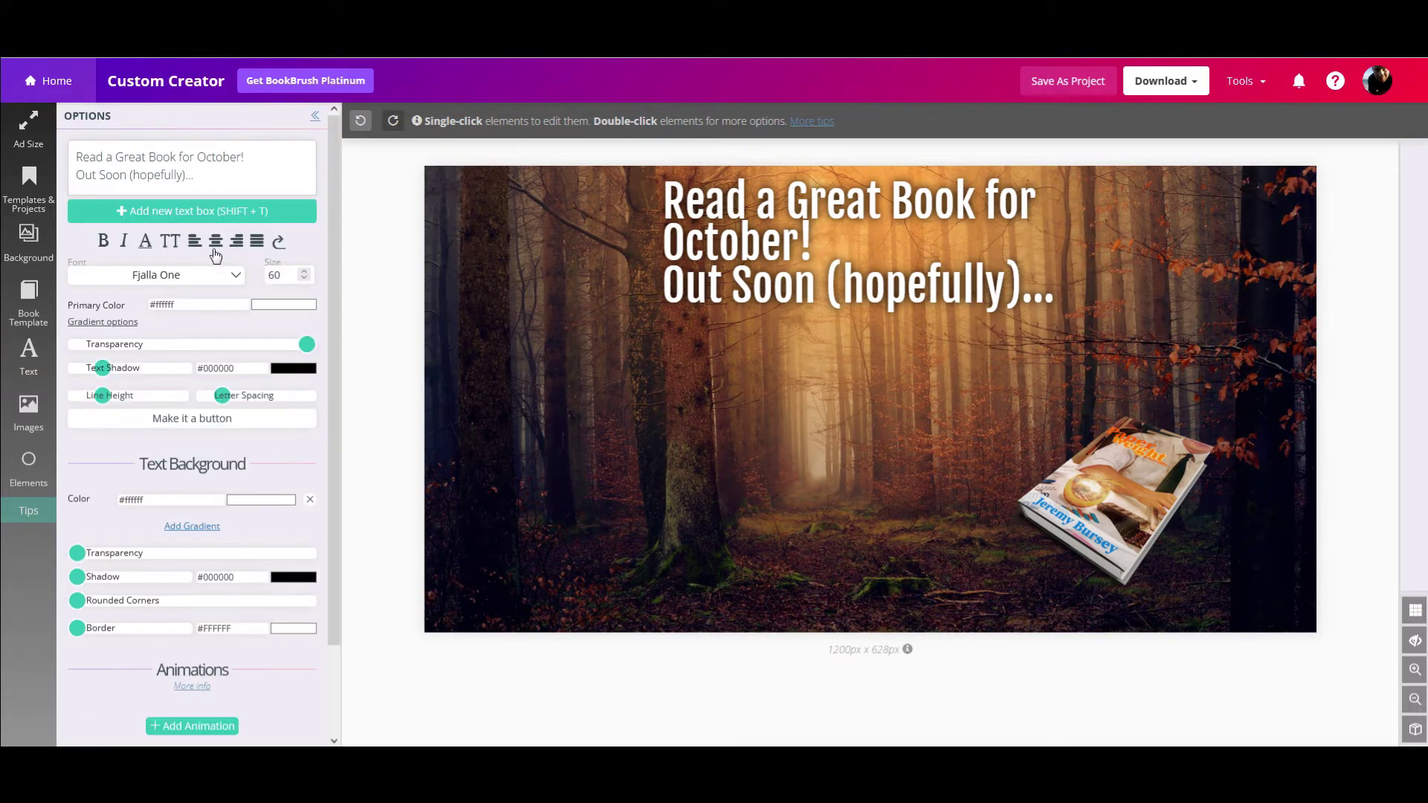
# Step: Change the headline text's font to Alegreya and look over the remaining style options
pyautogui.click(236, 276)
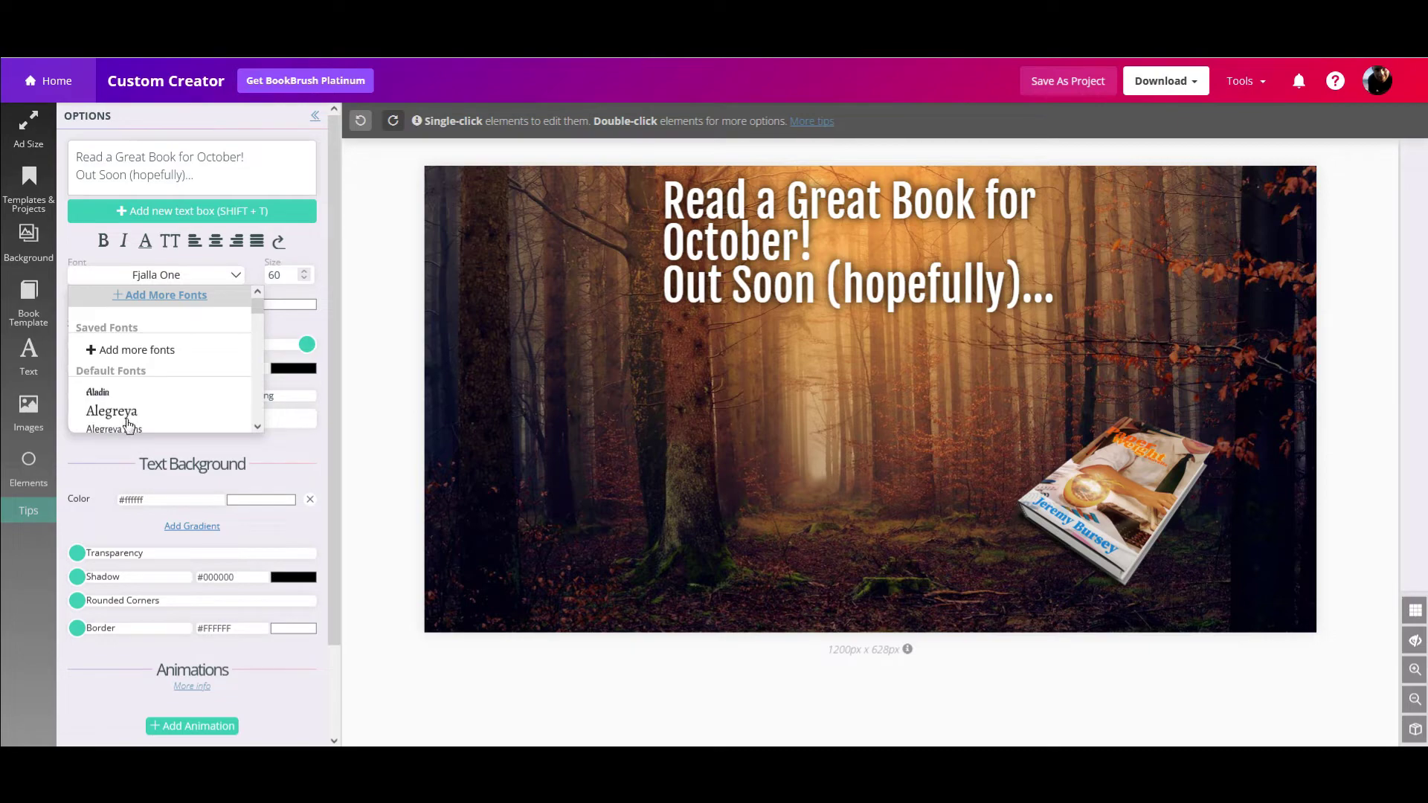
pyautogui.click(118, 410)
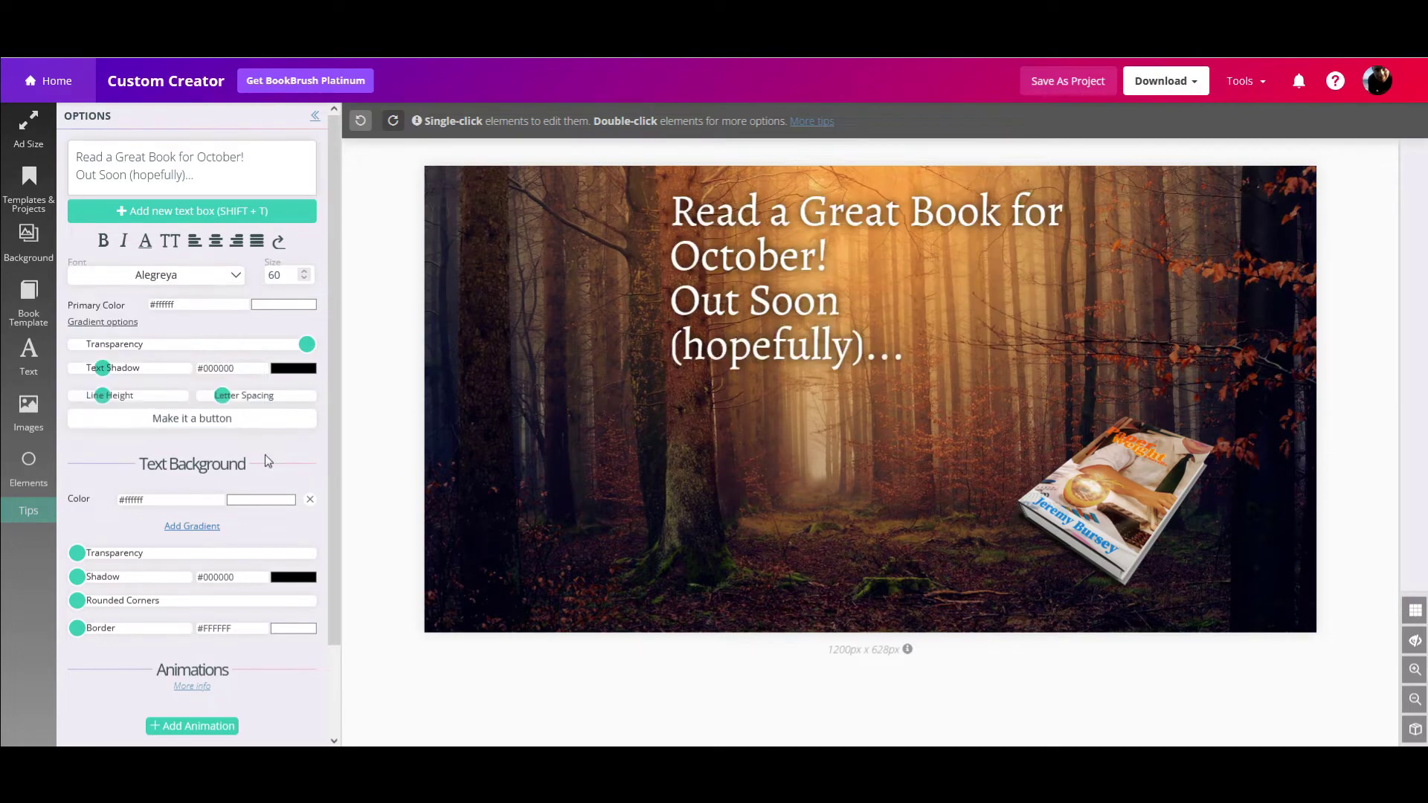
pyautogui.scroll(-3, 158, 453)
pyautogui.scroll(3, 173, 390)
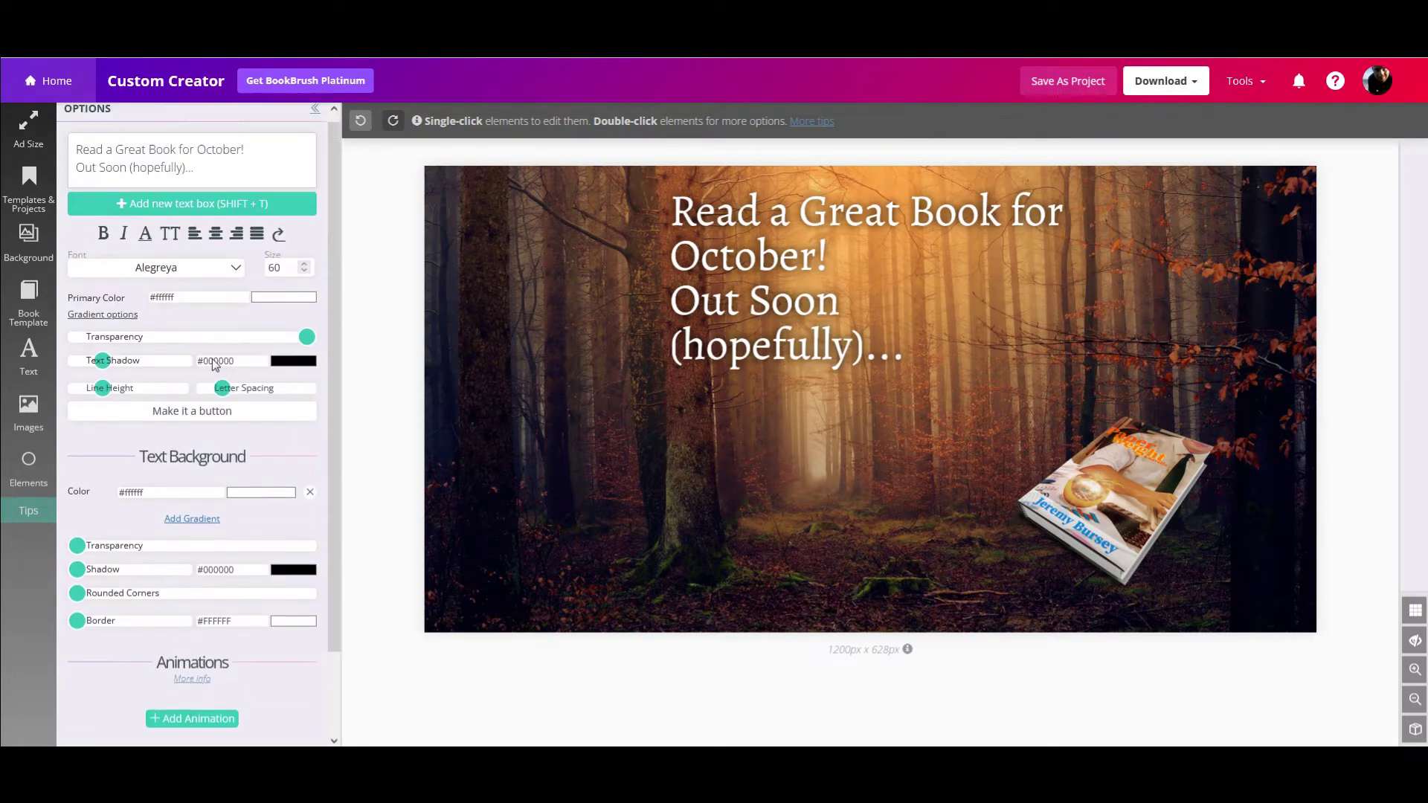
# Step: Set the headline text's font to Libre Baskerville
pyautogui.click(220, 281)
pyautogui.scroll(-5, 182, 357)
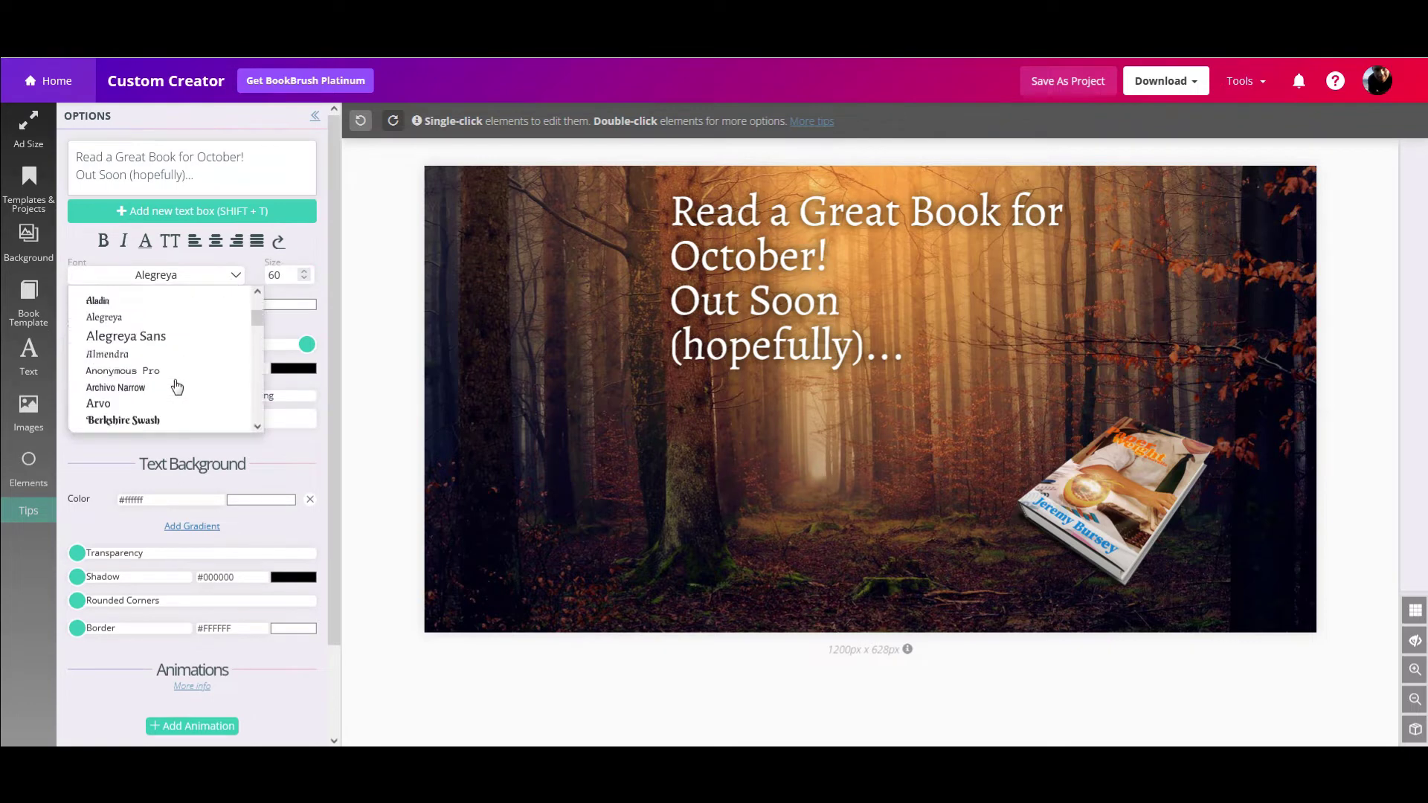
pyautogui.scroll(-4, 176, 386)
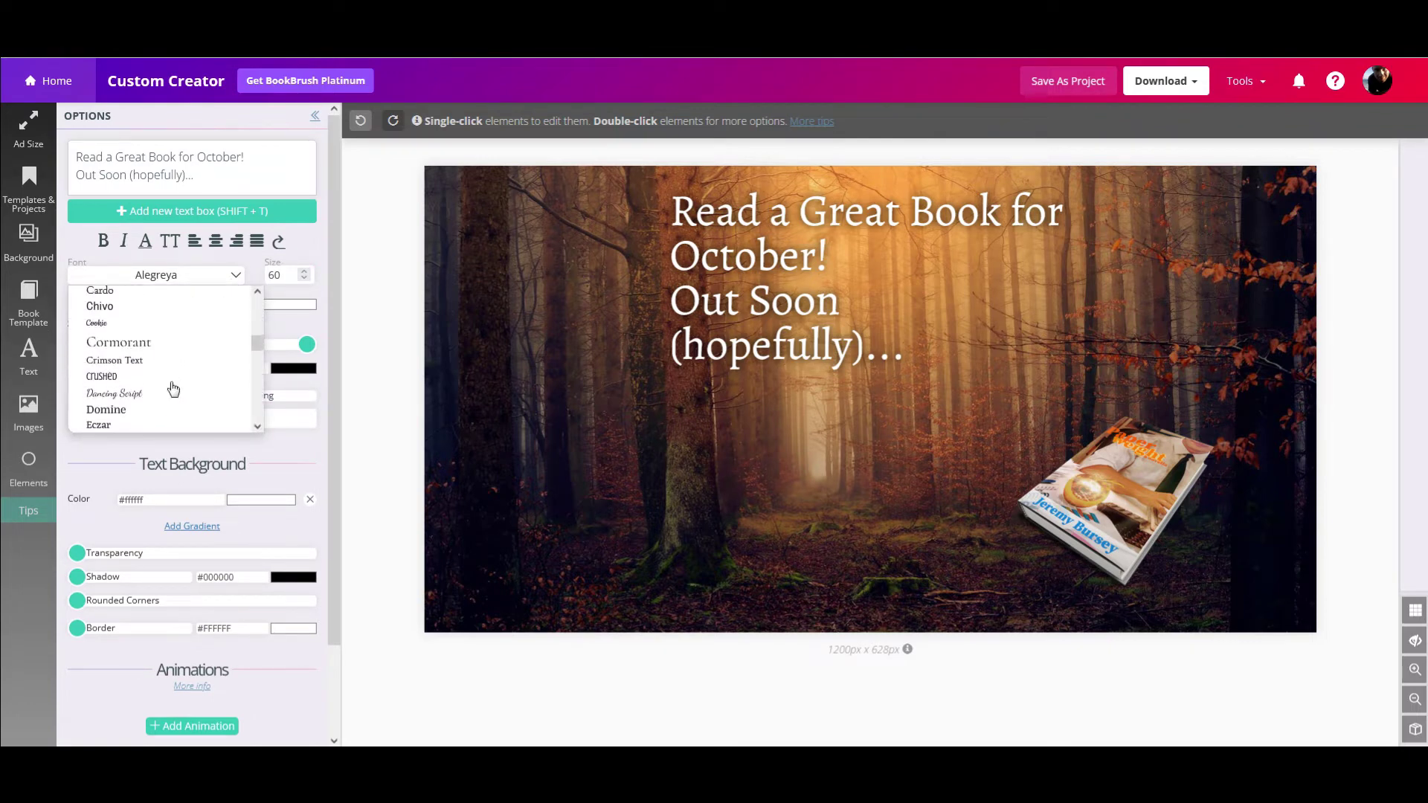
pyautogui.scroll(-4, 170, 392)
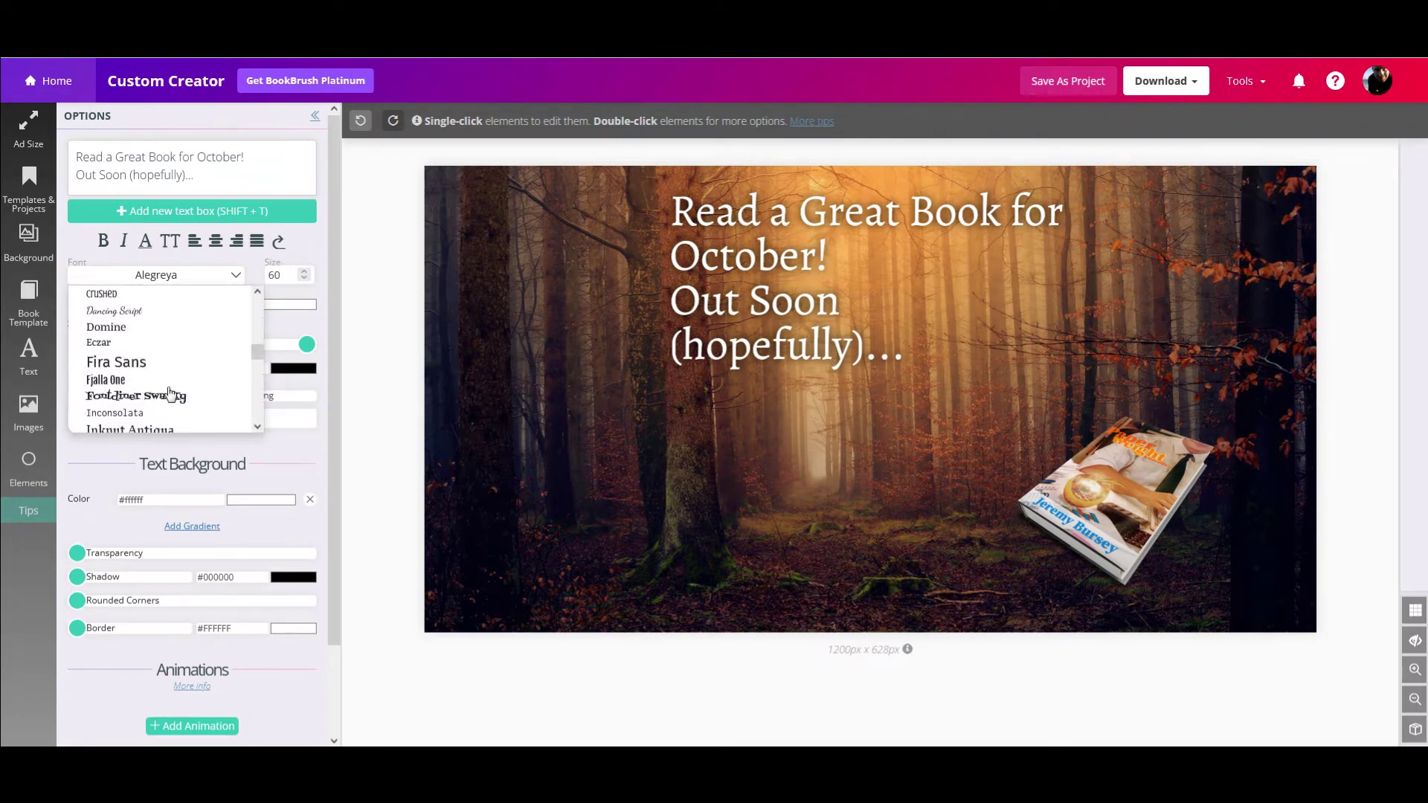
pyautogui.scroll(-4, 171, 393)
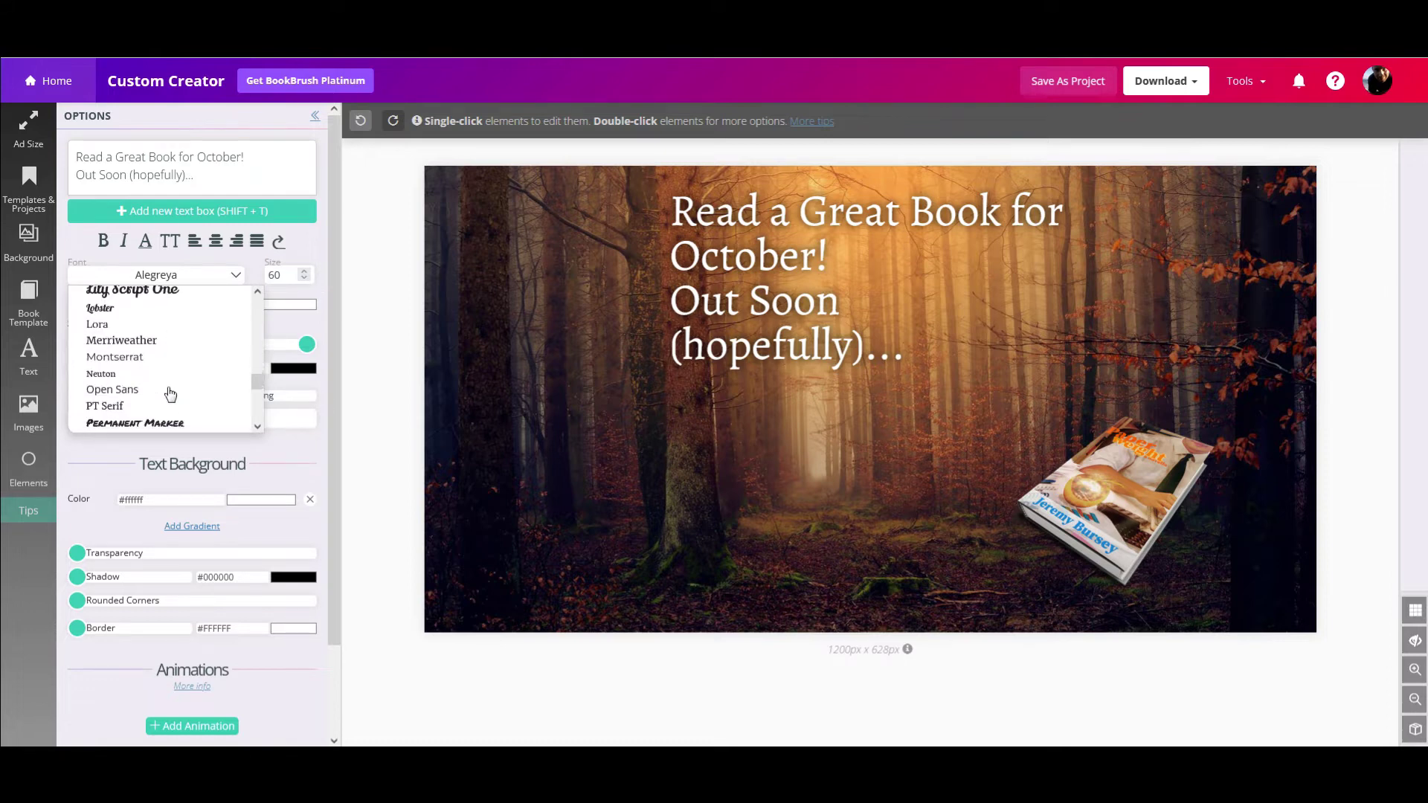
pyautogui.scroll(2, 171, 393)
pyautogui.click(149, 306)
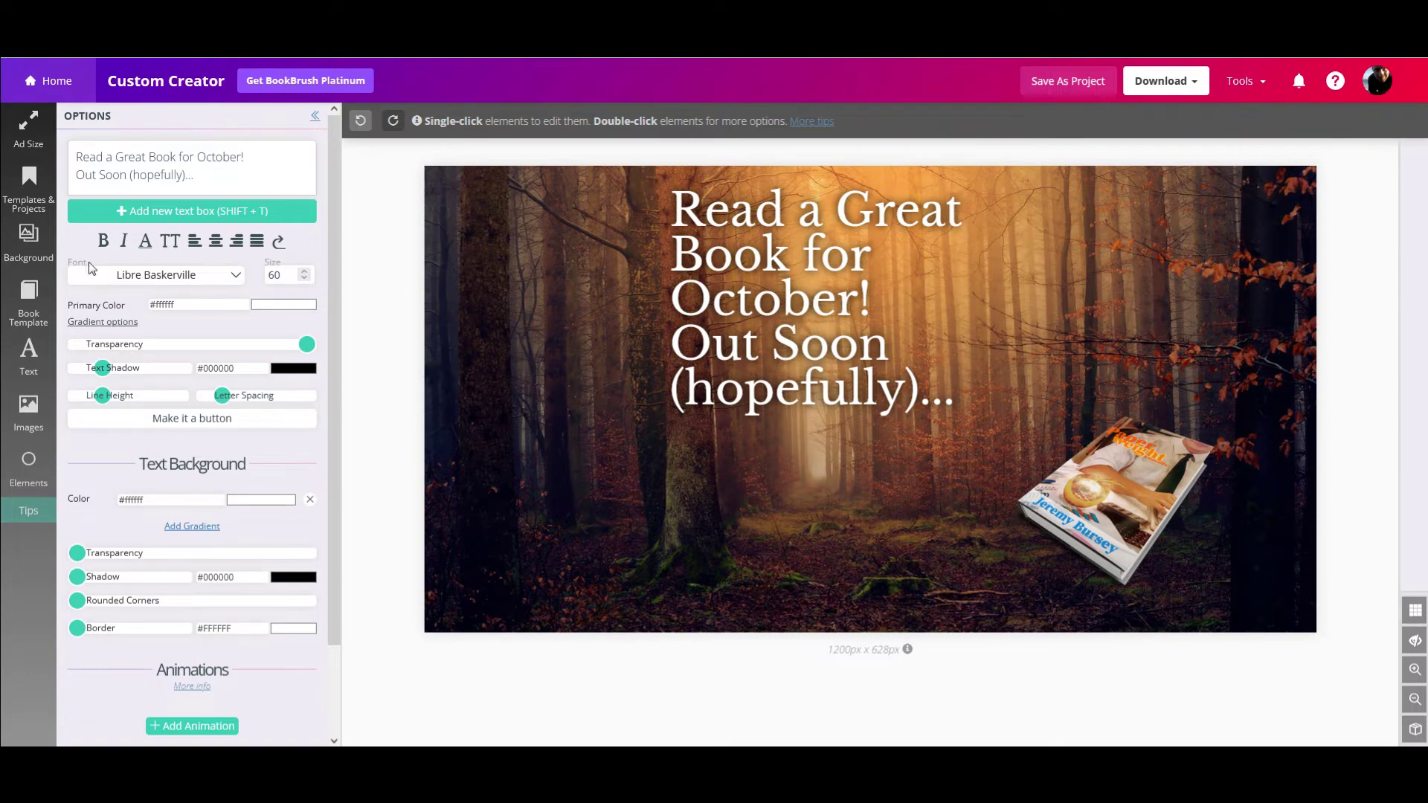
# Step: Style the headline with a slightly stronger text shadow, size 42 and partly transparent lettering
pyautogui.moveTo(102, 374); pyautogui.dragTo(109, 374)
pyautogui.write('42')
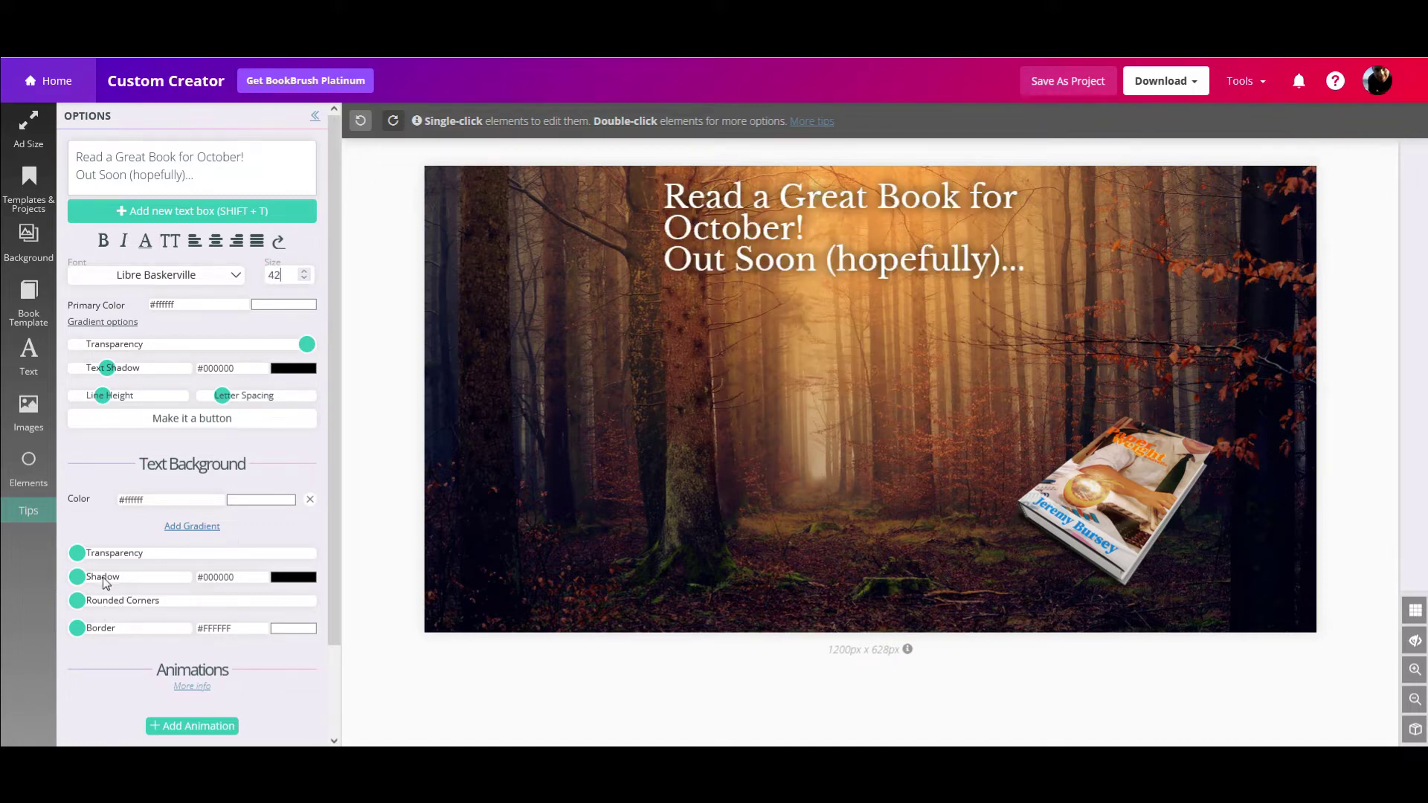
pyautogui.moveTo(78, 553)
pyautogui.mouseDown()
pyautogui.moveTo(99, 554)
pyautogui.moveTo(75, 555)
pyautogui.mouseUp()
pyautogui.moveTo(305, 351); pyautogui.dragTo(262, 351)
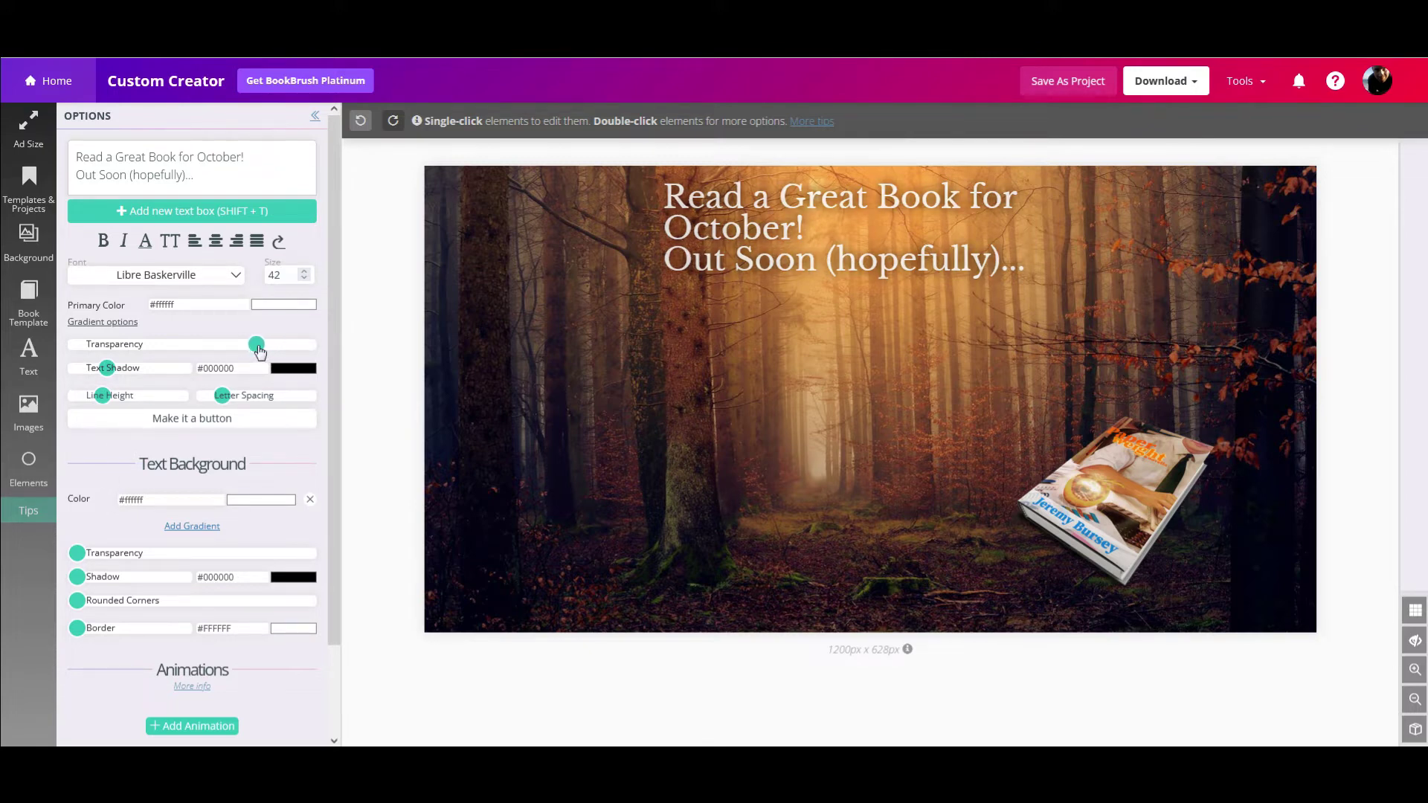
# Step: Move the headline to the upper-middle area of the forest image and widen its box so the first sentence fits on one line
pyautogui.click(735, 236)
pyautogui.moveTo(735, 235); pyautogui.dragTo(600, 335)
pyautogui.moveTo(957, 325); pyautogui.dragTo(1140, 328)
pyautogui.moveTo(734, 320); pyautogui.dragTo(701, 342)
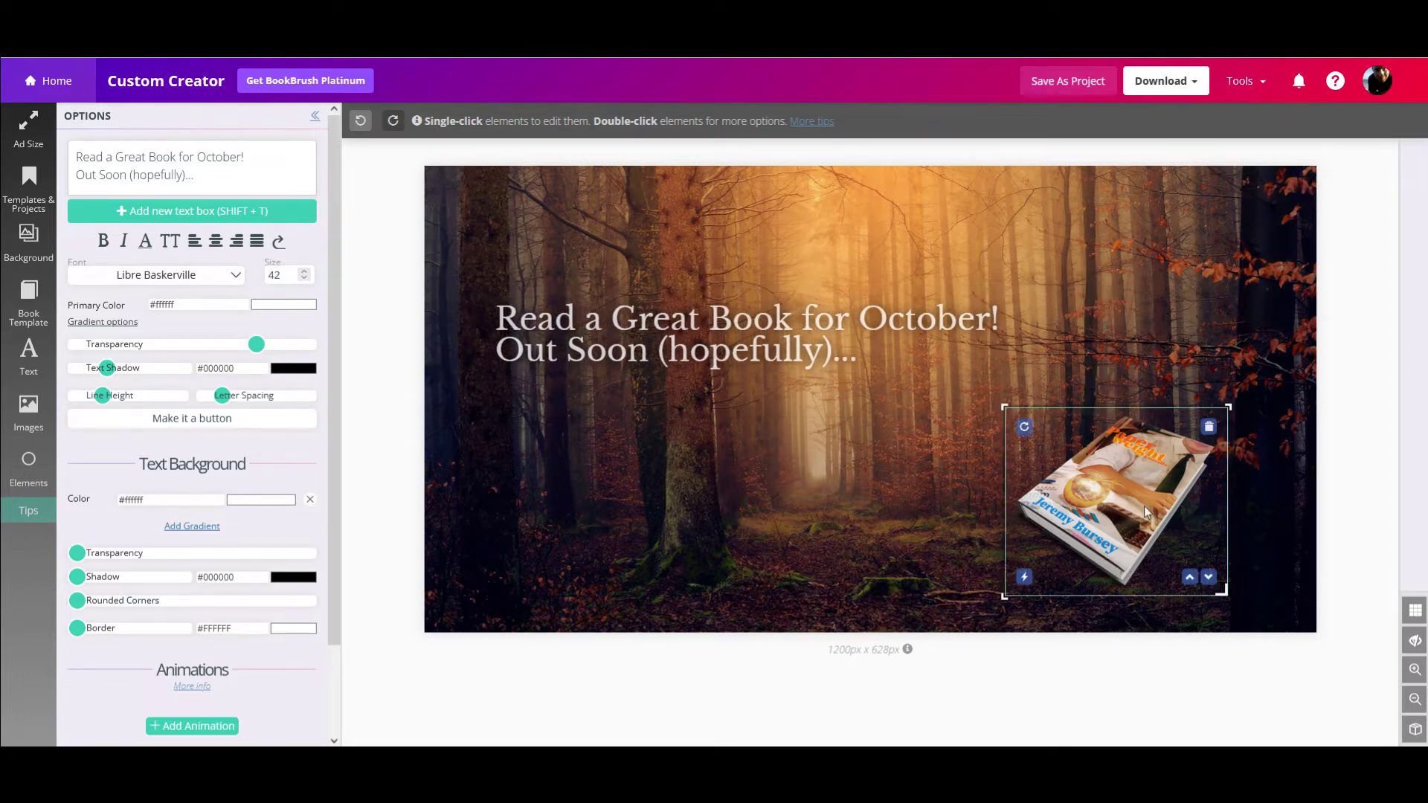
pyautogui.click(1114, 498)
pyautogui.click(1123, 524)
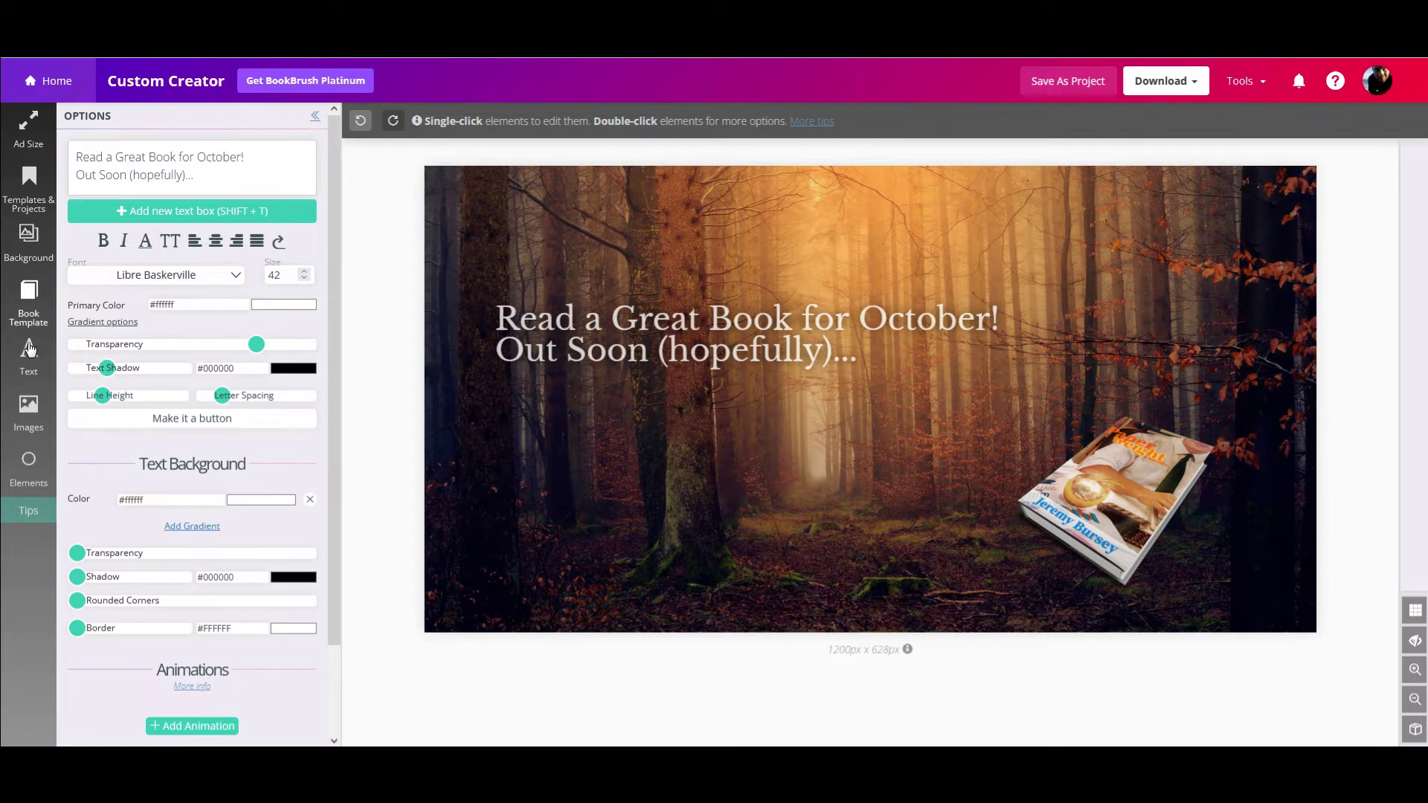
# Step: Add the Rakuten Kobo community stamp to the canvas and place it below the headline, opposite the book
pyautogui.click(27, 419)
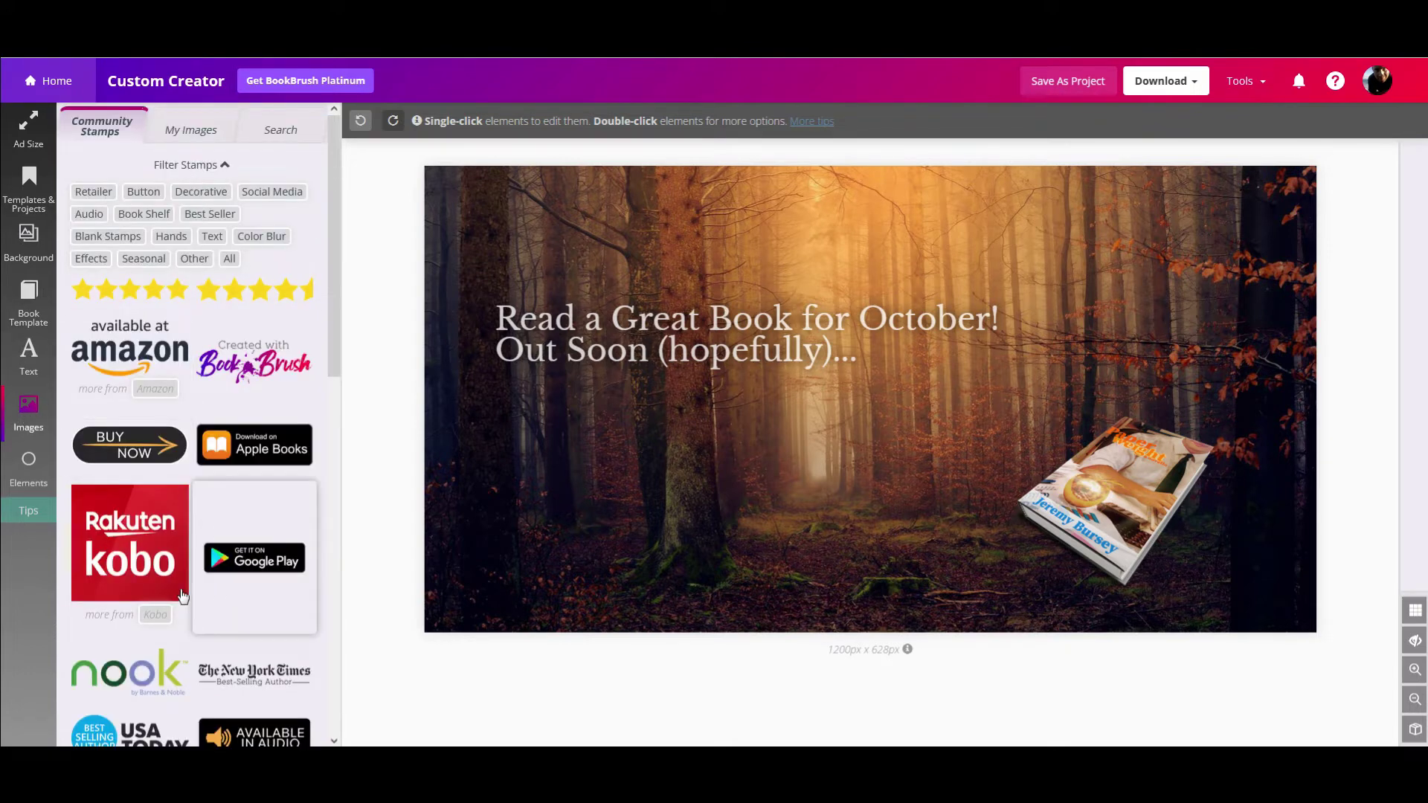
pyautogui.moveTo(155, 558); pyautogui.dragTo(566, 506)
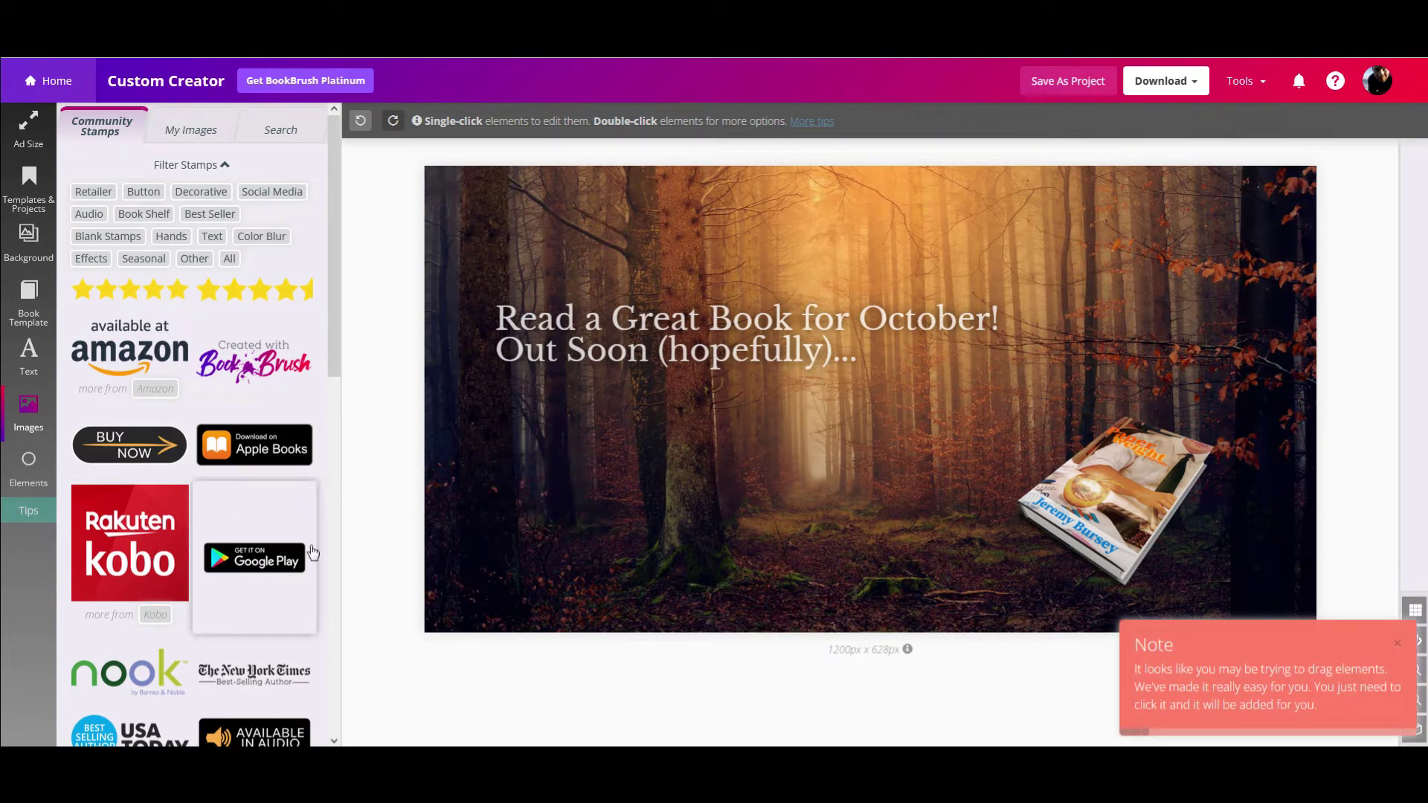
pyautogui.click(126, 550)
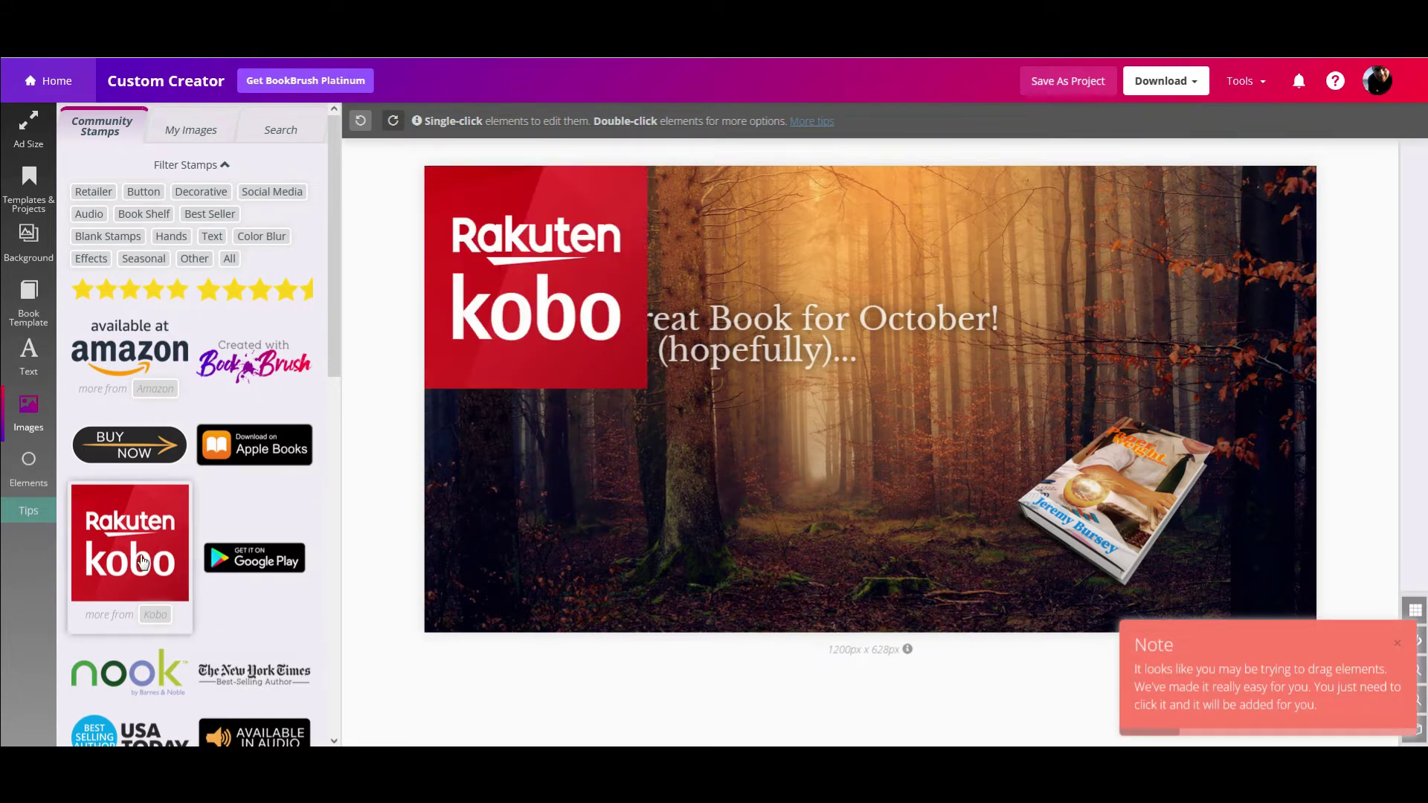
pyautogui.moveTo(526, 275); pyautogui.dragTo(590, 479)
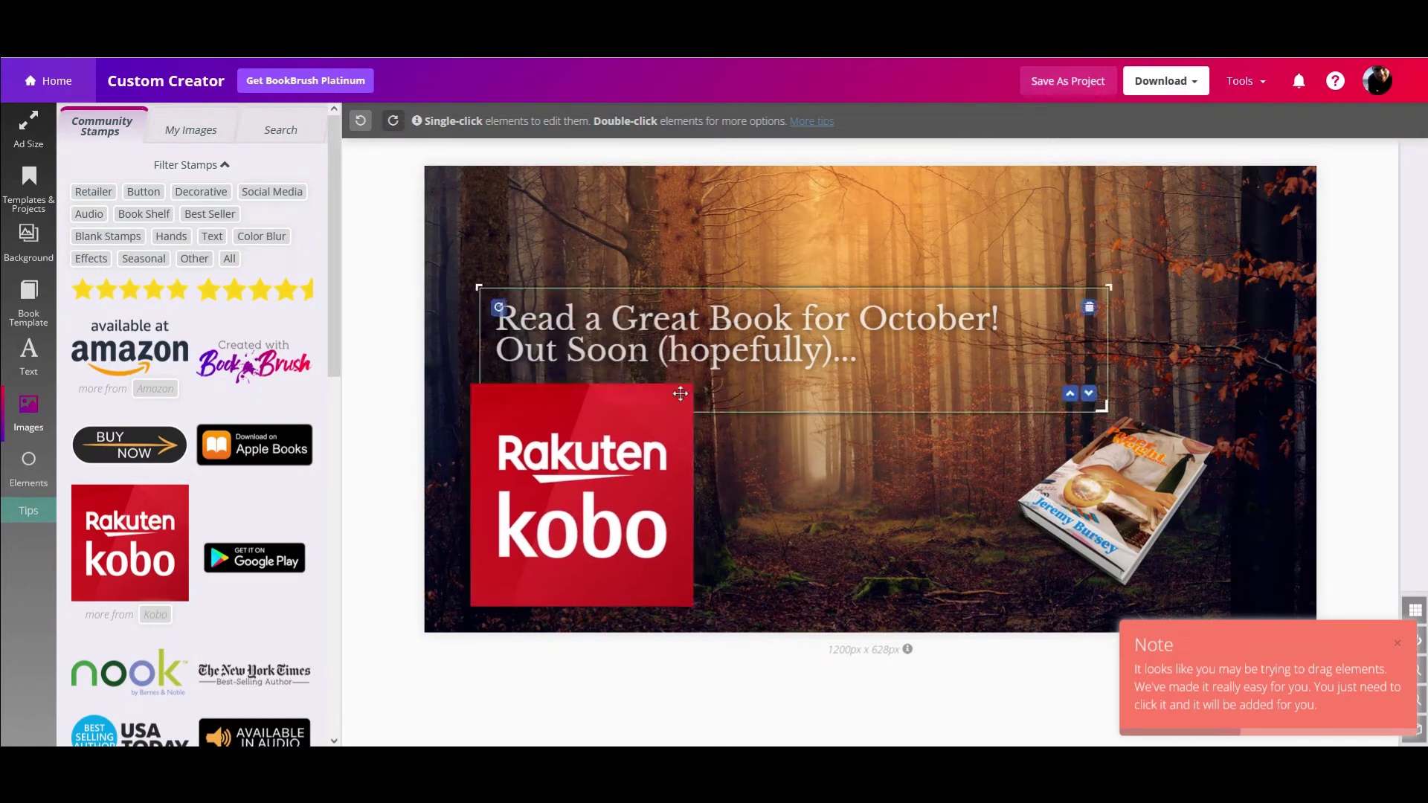
# Step: Shrink the Rakuten Kobo stamp to about half its size and place it near the canvas's lower edge, below the headline
pyautogui.click(826, 459)
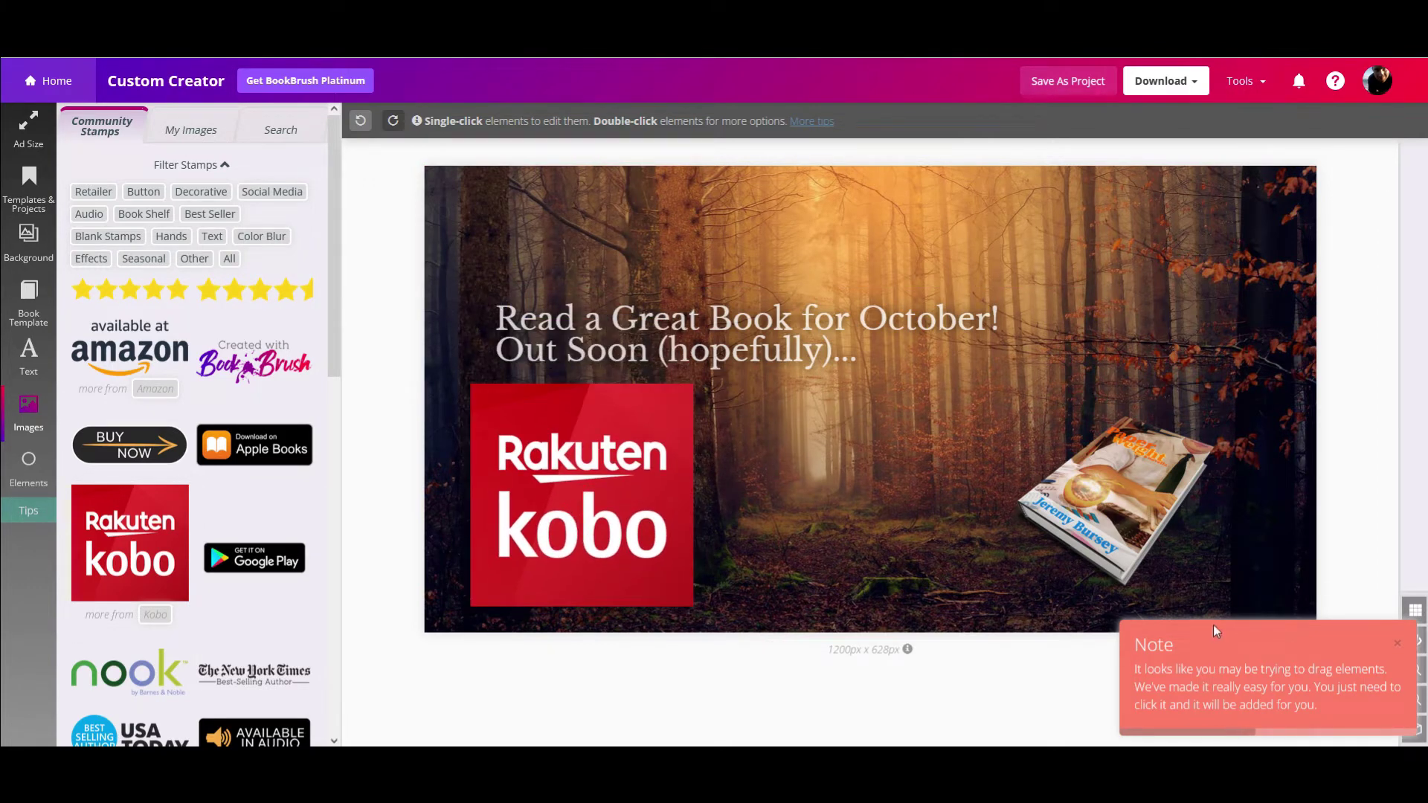
pyautogui.click(684, 387)
pyautogui.moveTo(694, 384); pyautogui.dragTo(579, 498)
pyautogui.moveTo(522, 556); pyautogui.dragTo(526, 545)
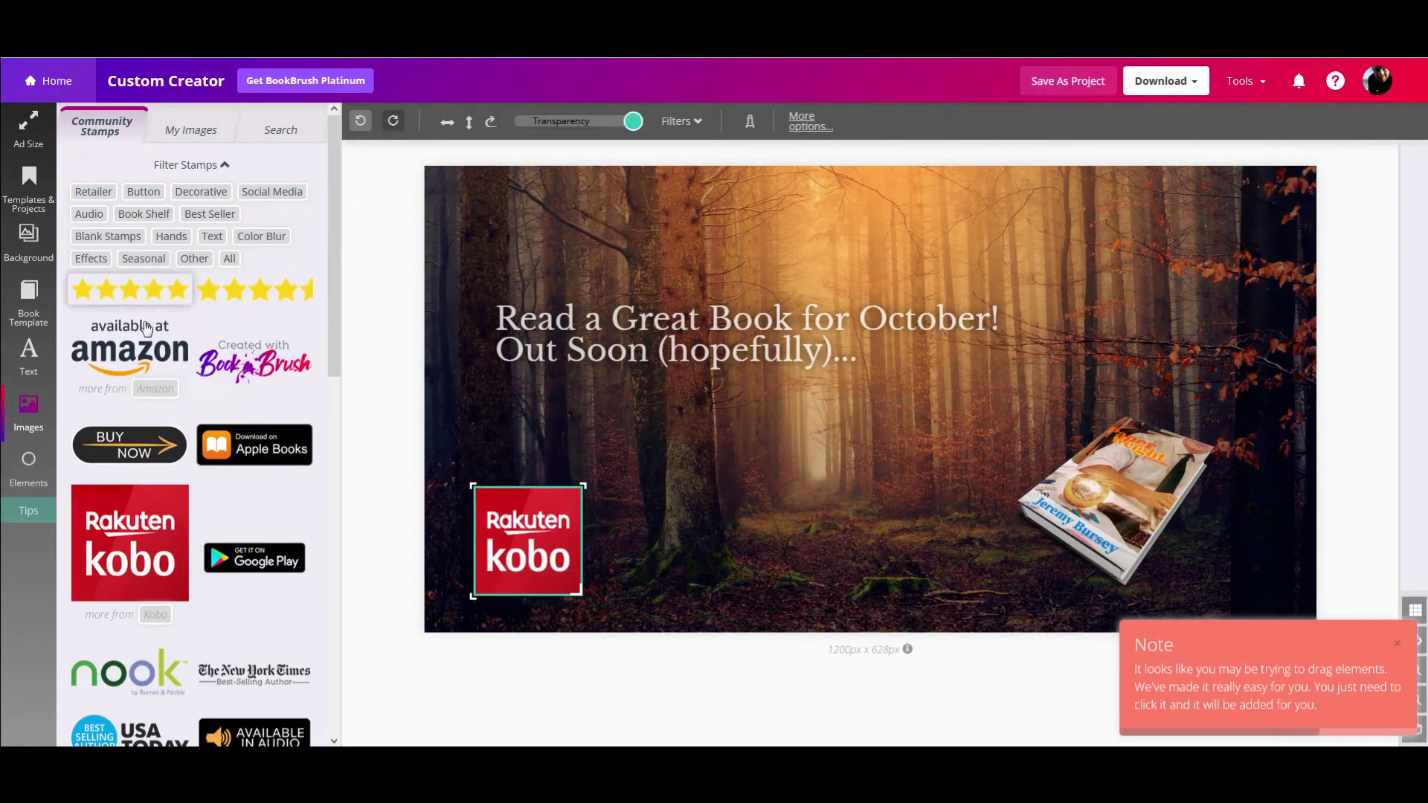
# Step: Add the "available at amazon" stamp between the Kobo stamp and the book, and give it a fully opaque white background
pyautogui.click(130, 350)
pyautogui.moveTo(560, 196); pyautogui.dragTo(756, 525)
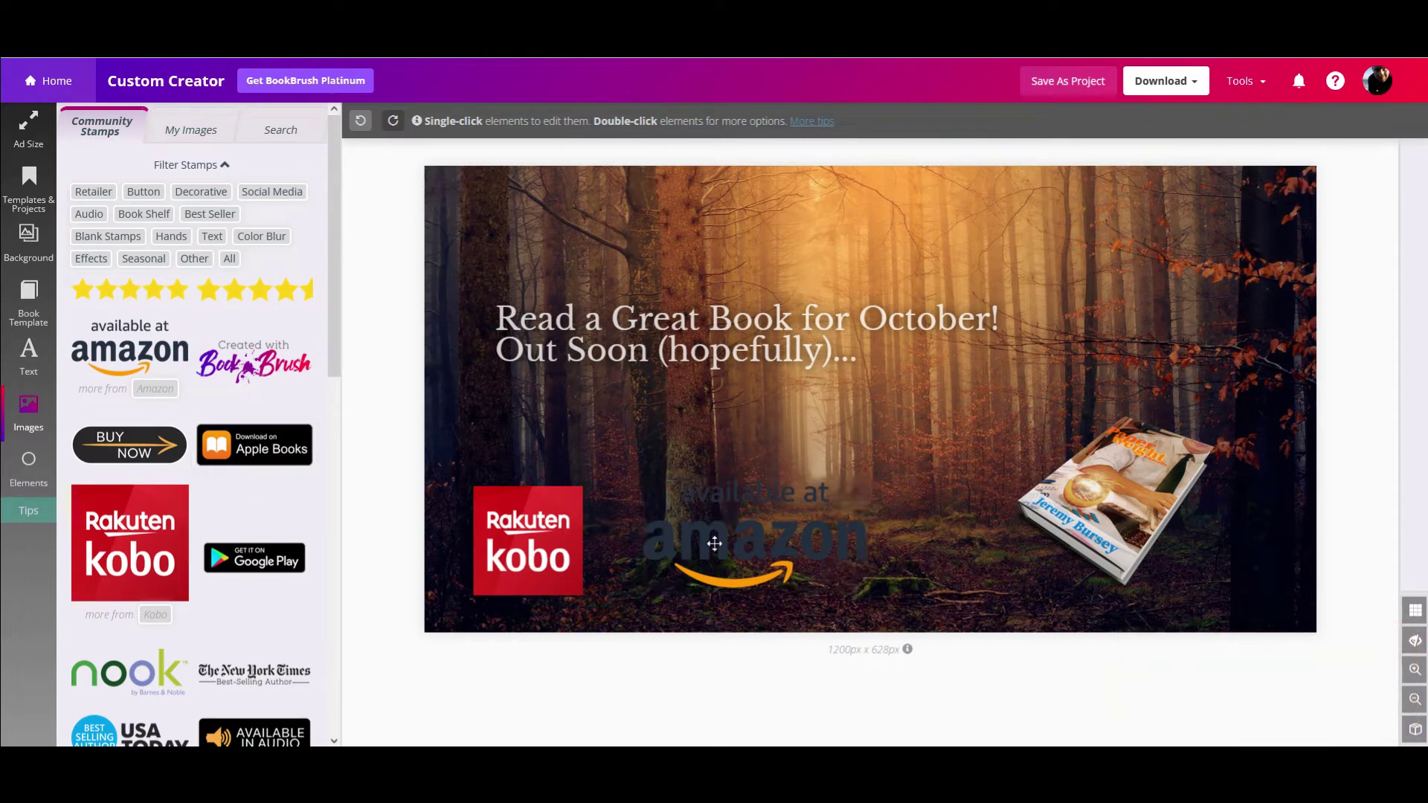
pyautogui.click(729, 520)
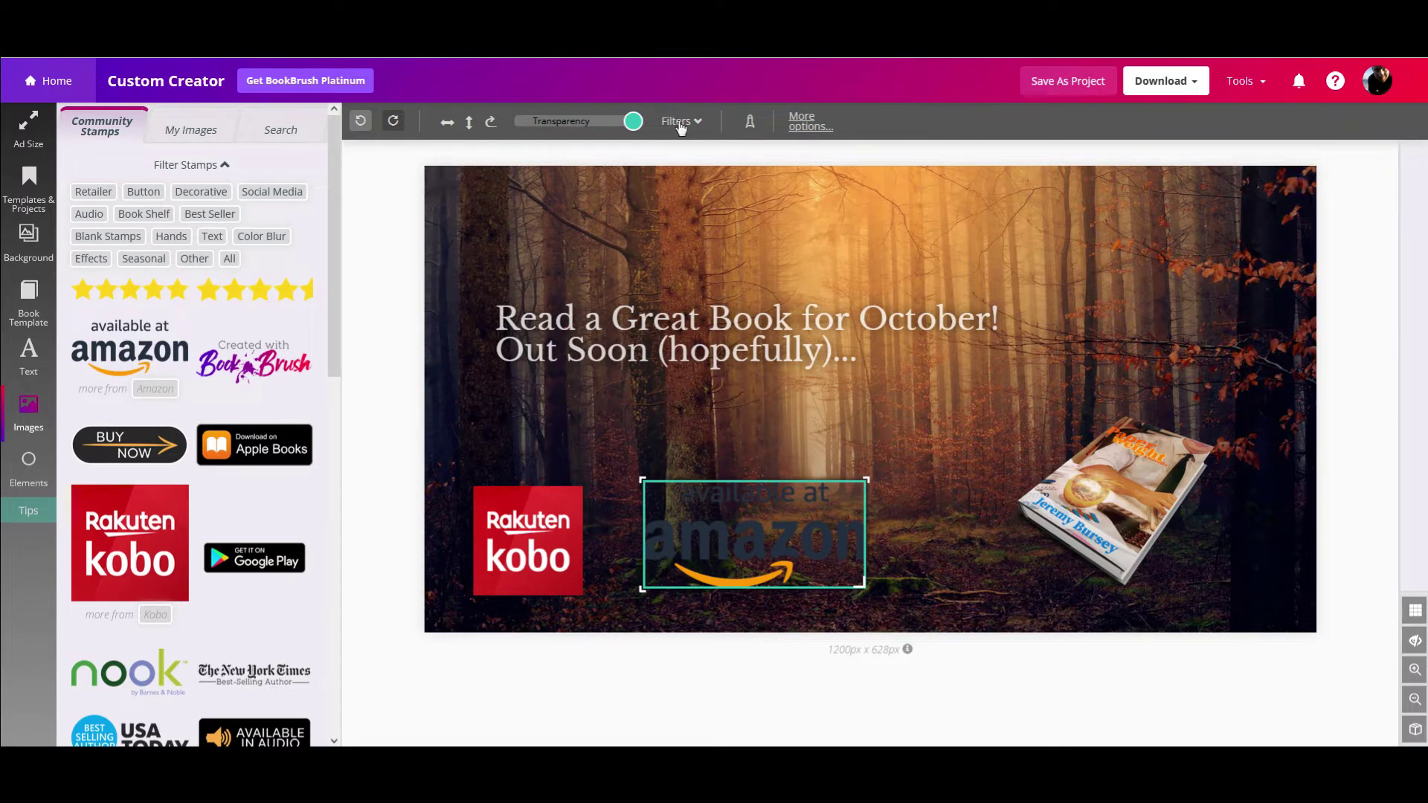
pyautogui.click(803, 125)
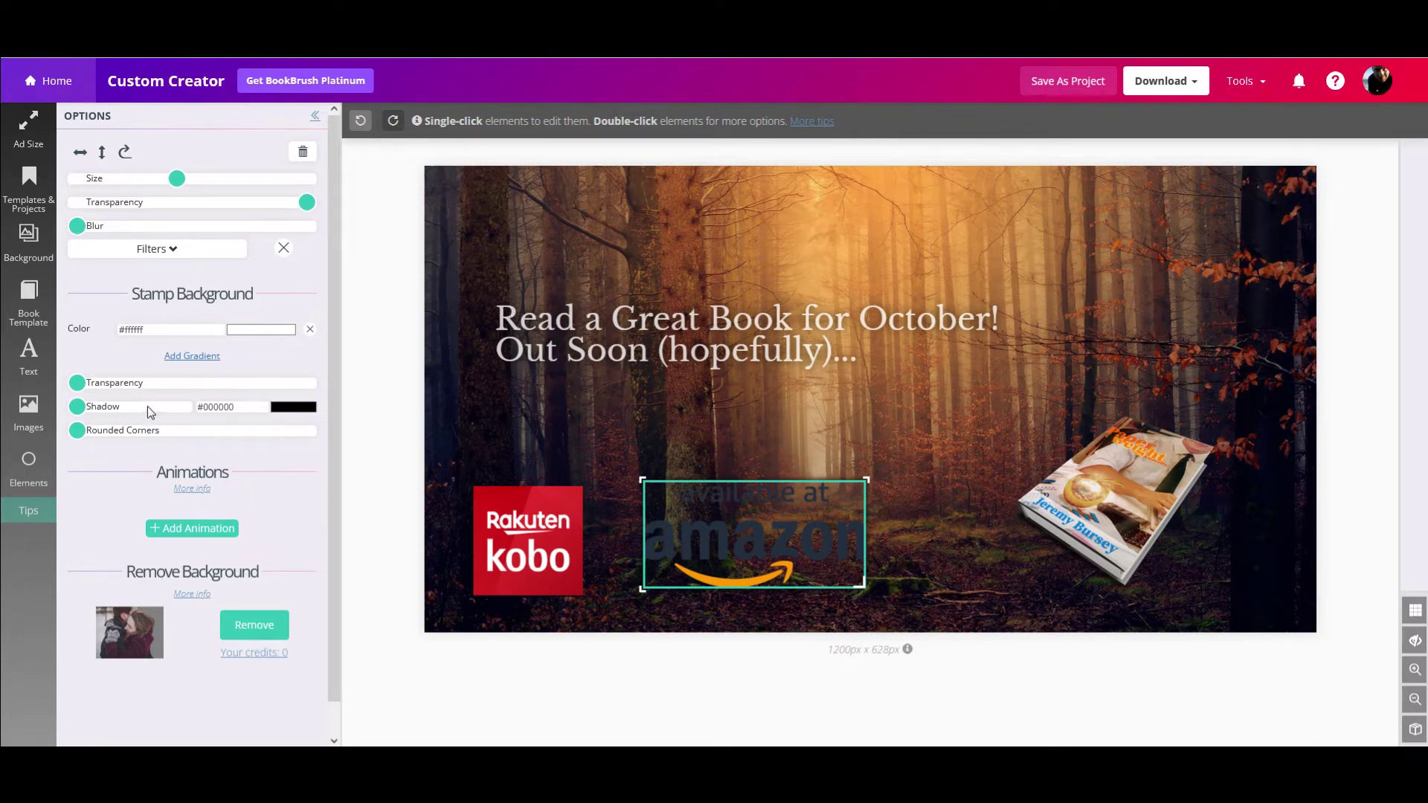
pyautogui.moveTo(85, 390); pyautogui.dragTo(381, 377)
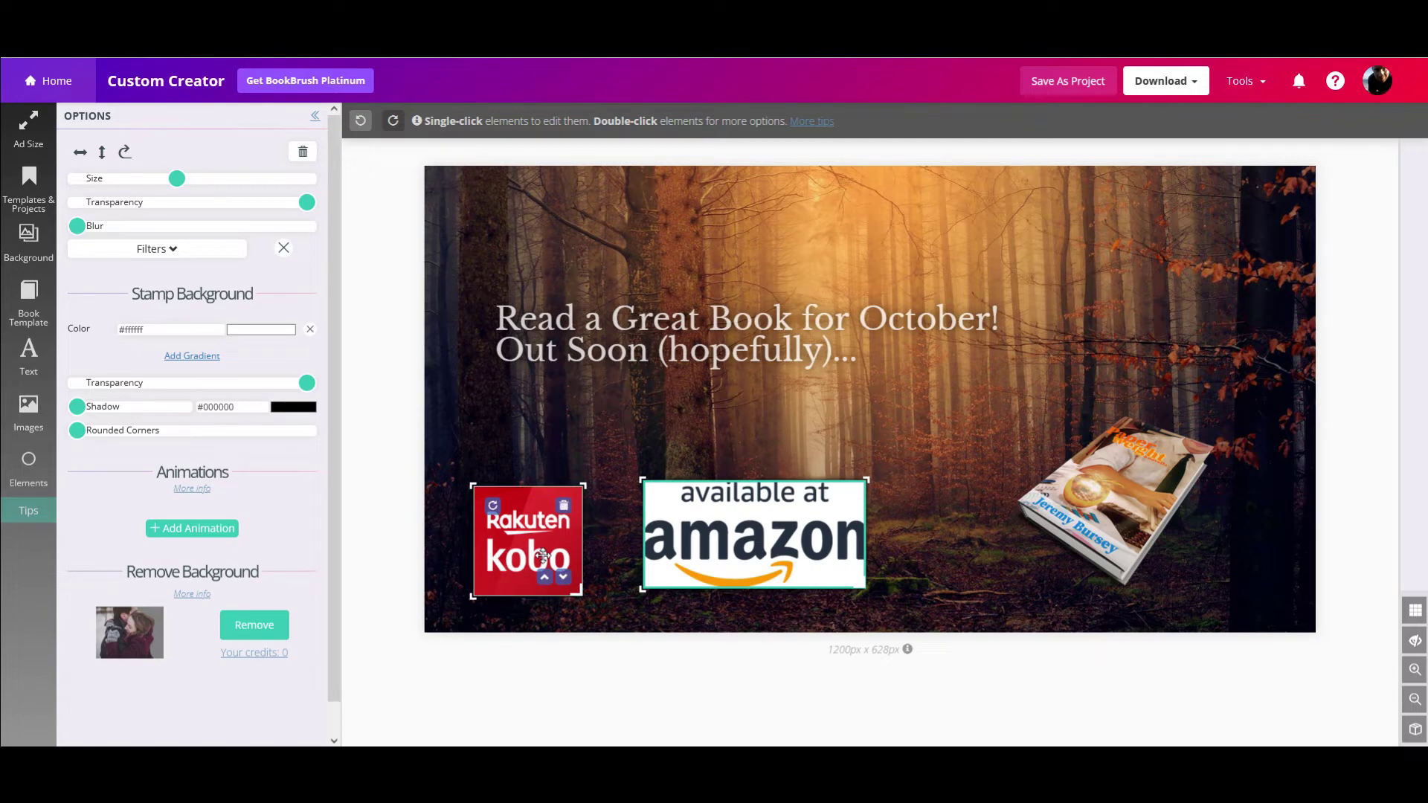
# Step: Examine the available ad sizes in the Other category and the custom dimensions option
pyautogui.click(30, 462)
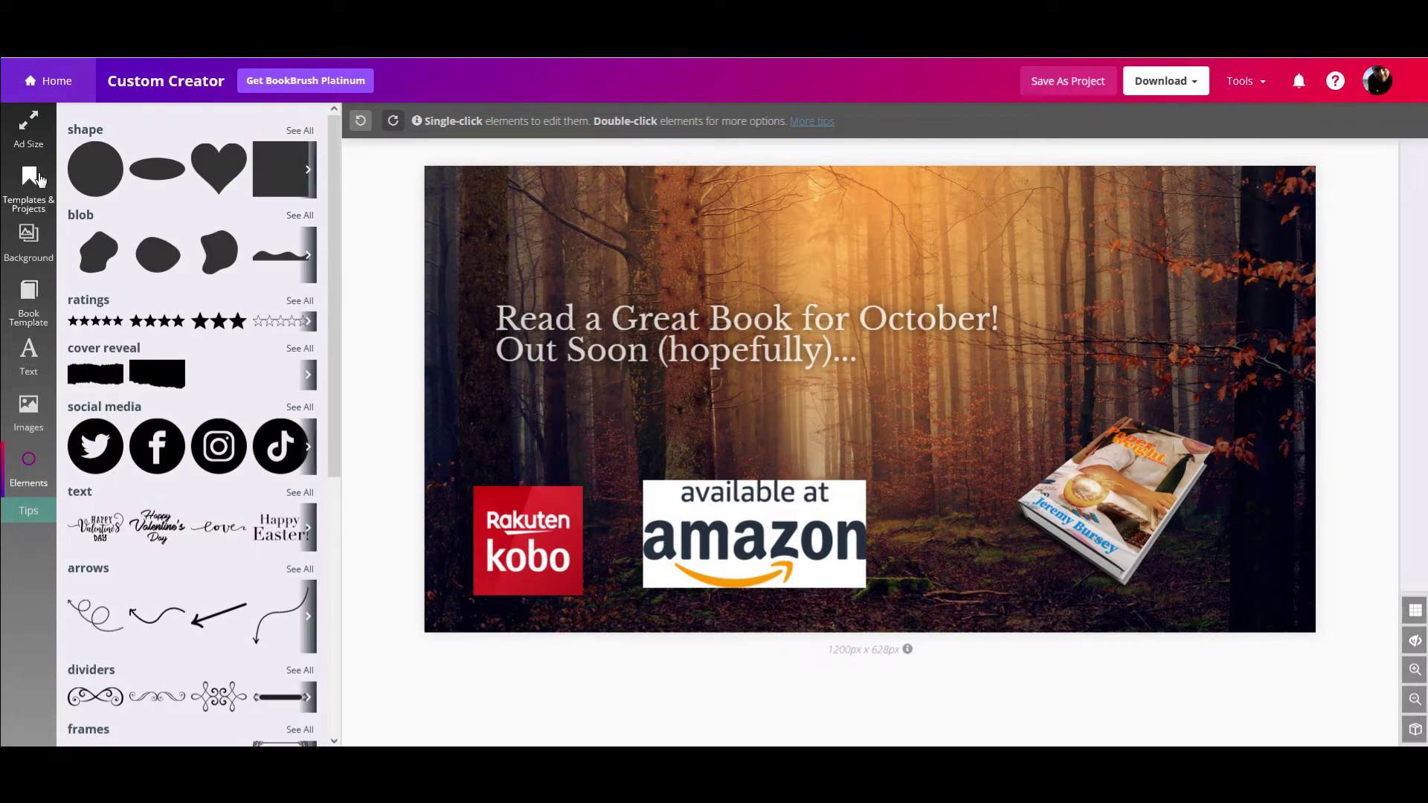
pyautogui.click(32, 132)
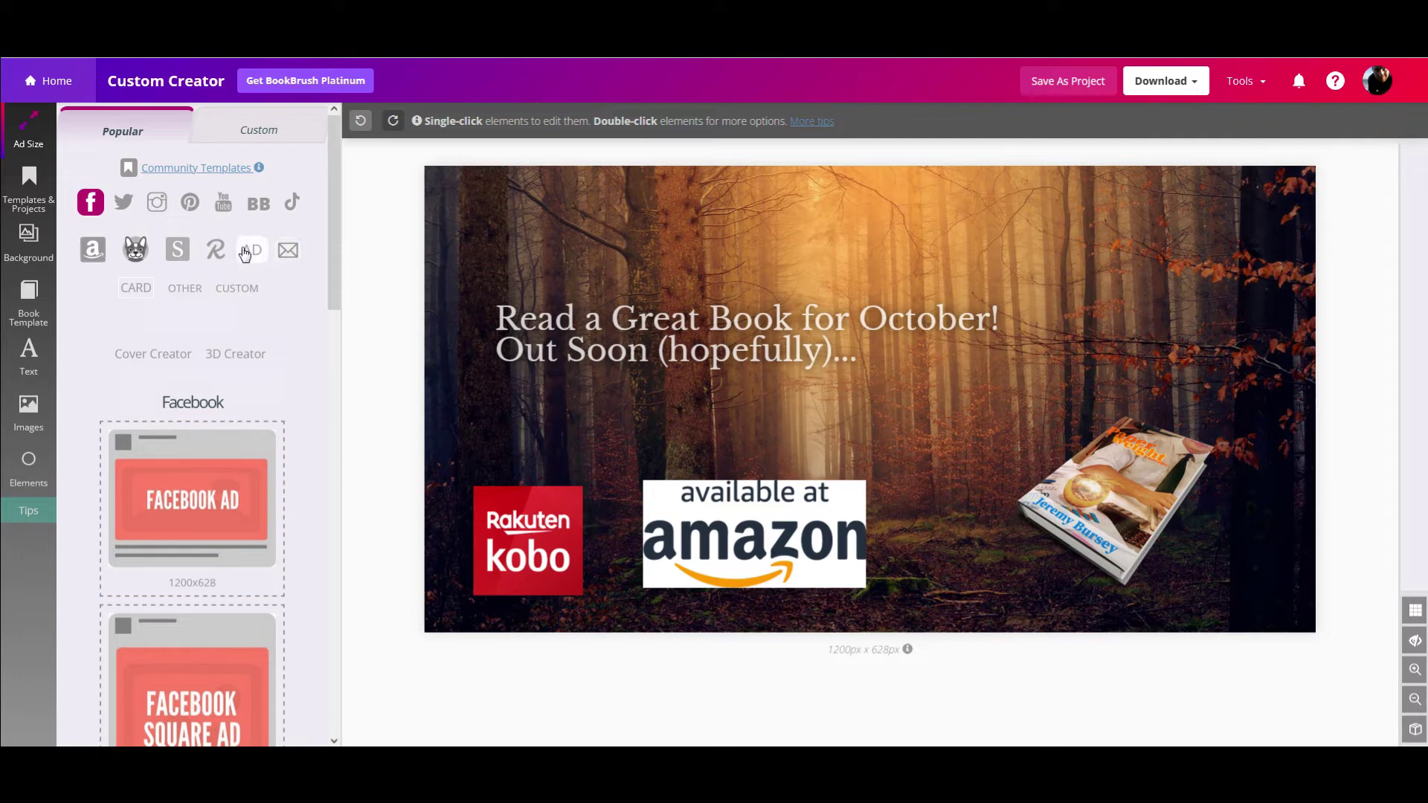
pyautogui.click(186, 290)
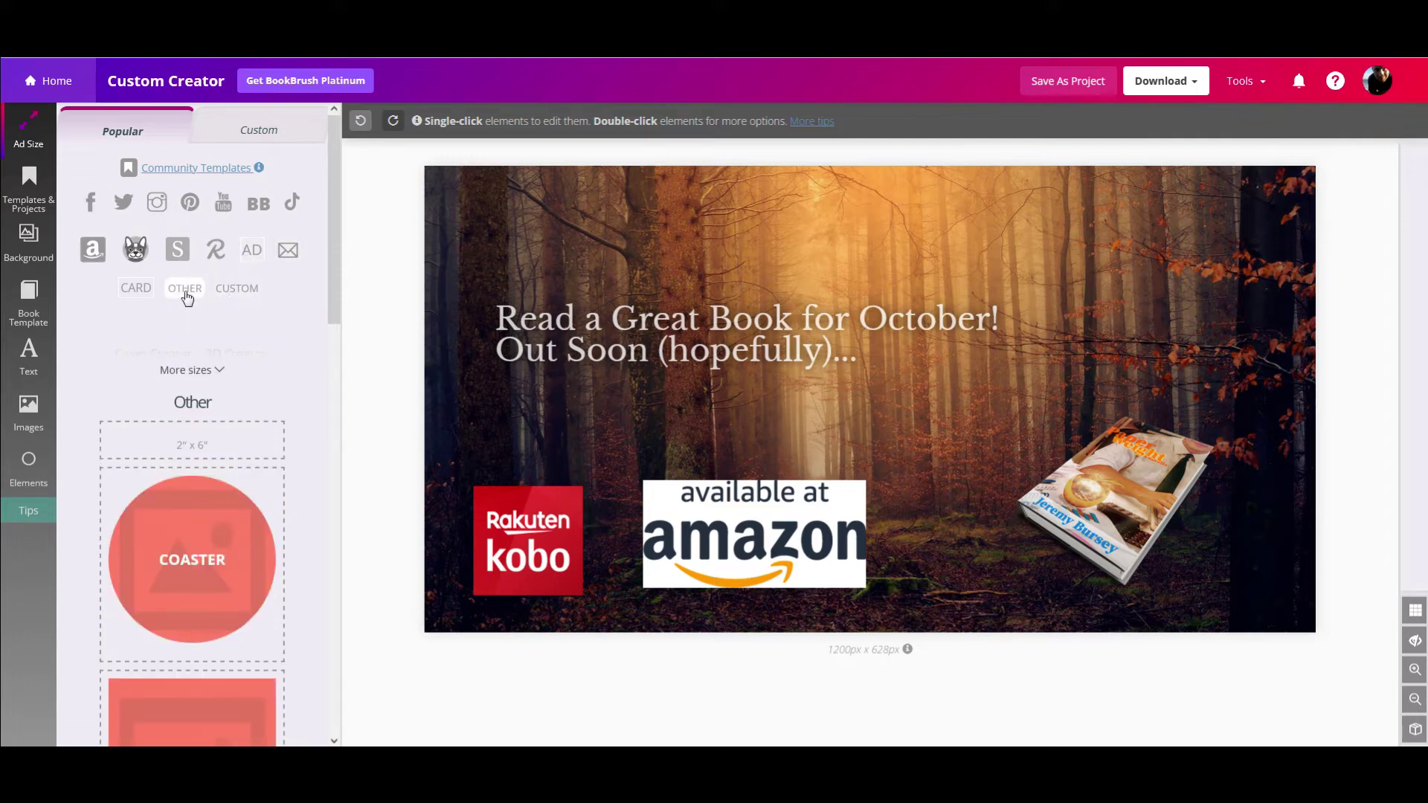
pyautogui.scroll(-10, 212, 521)
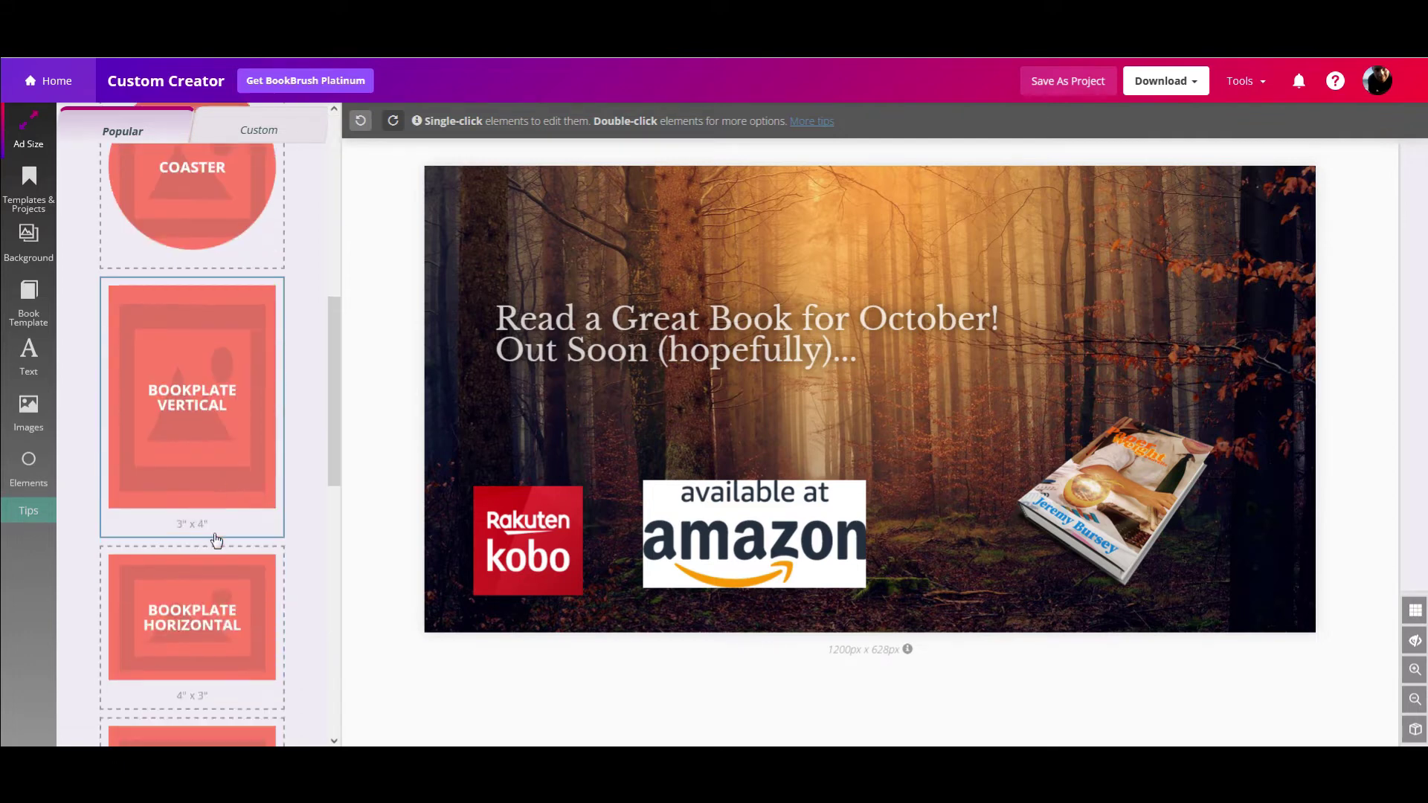
pyautogui.scroll(-7, 216, 541)
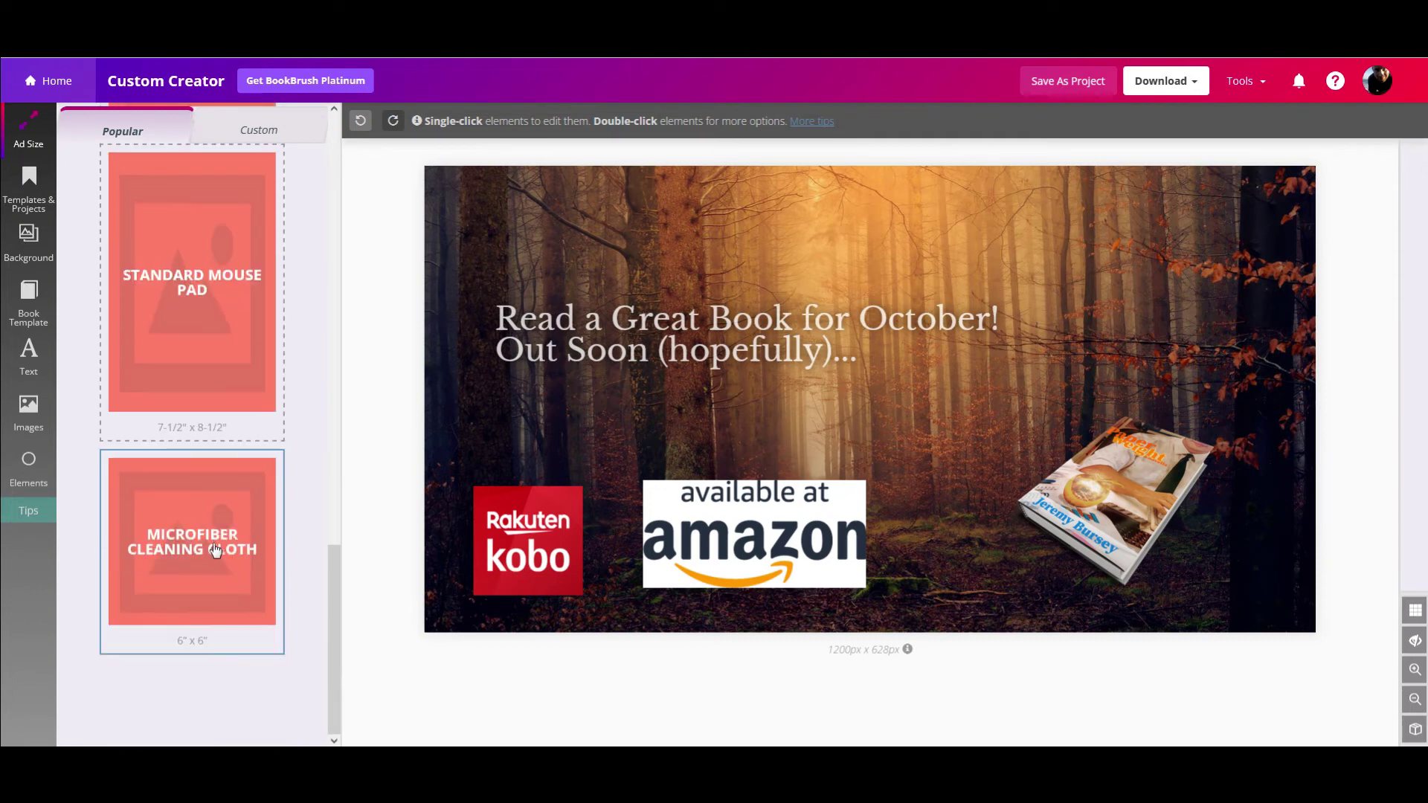
pyautogui.scroll(15, 215, 550)
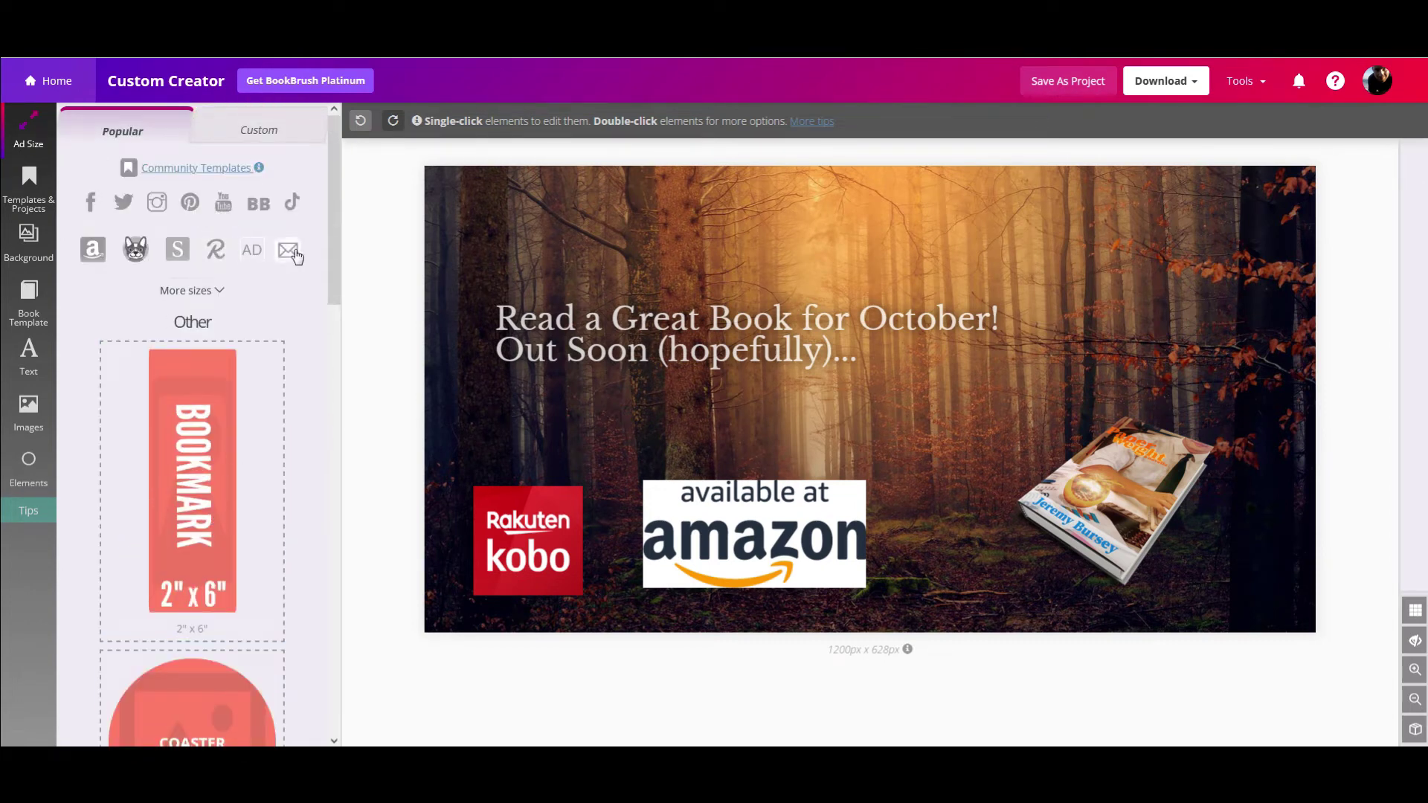
pyautogui.click(197, 291)
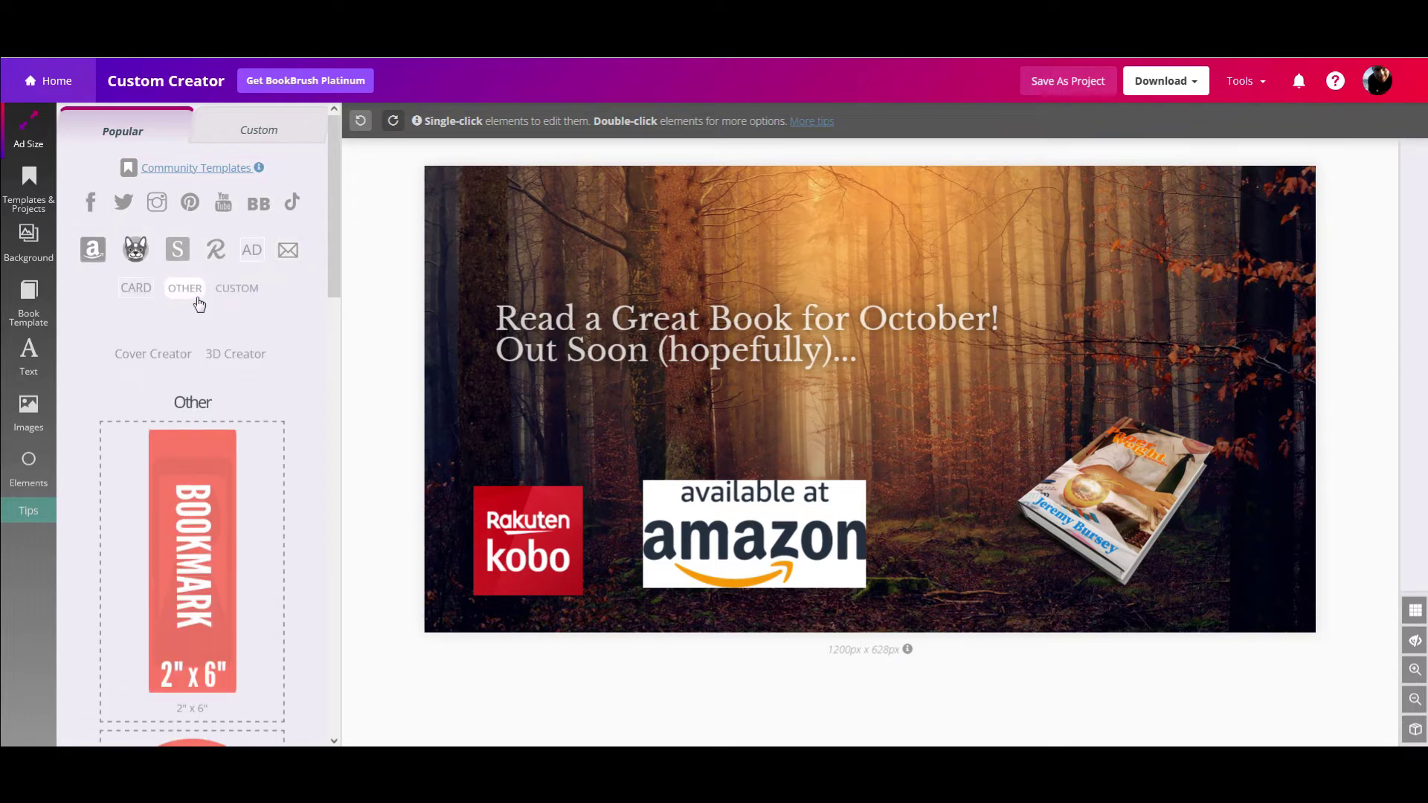
pyautogui.click(238, 288)
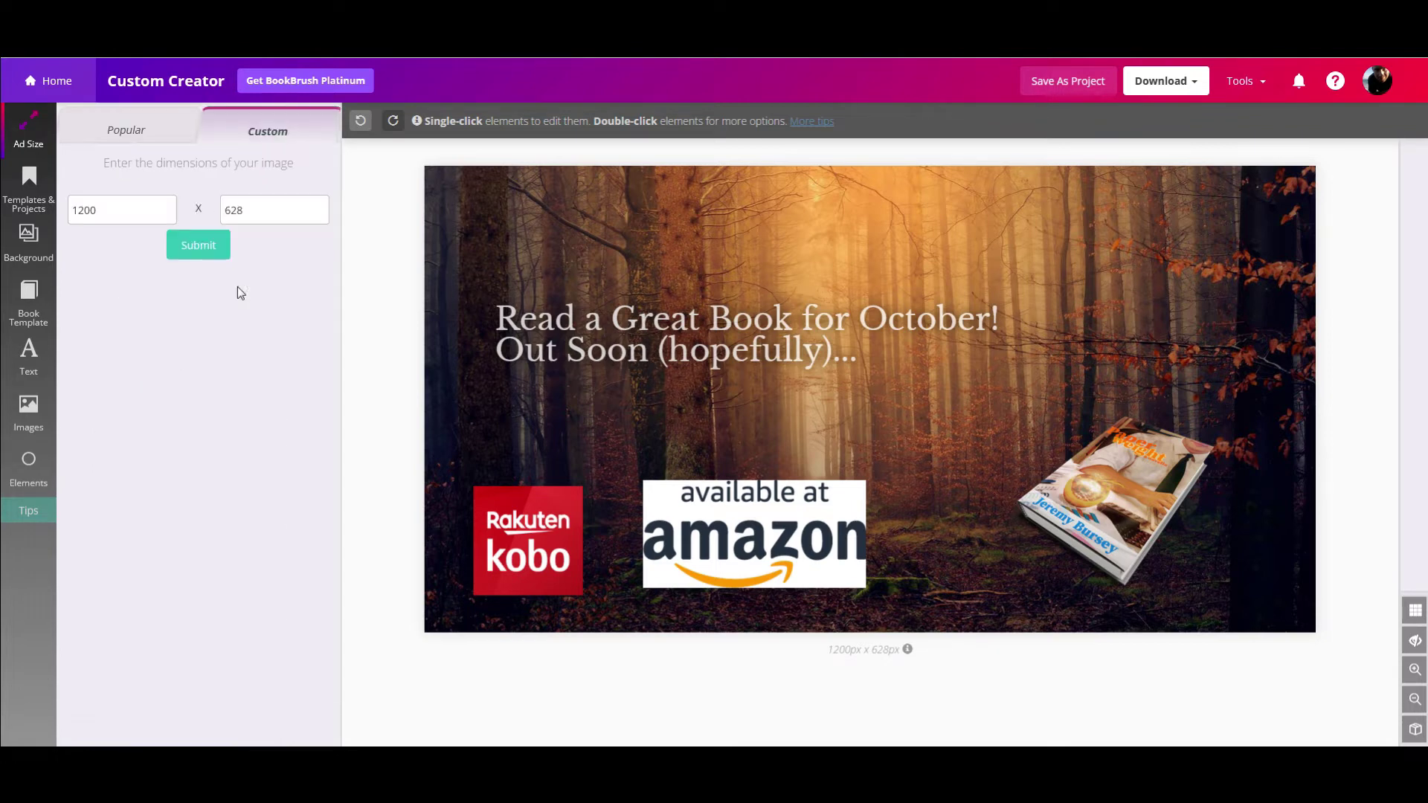
pyautogui.click(145, 142)
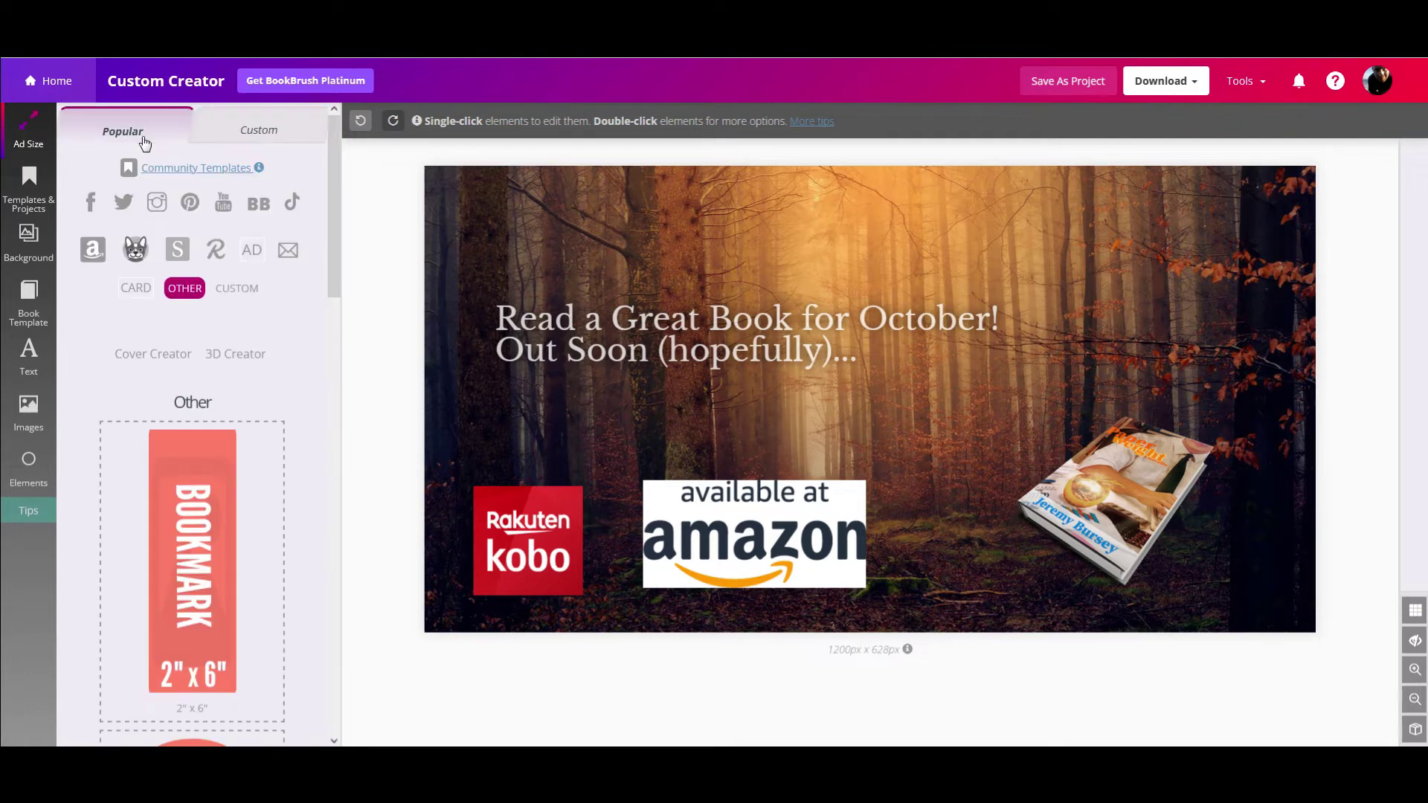
# Step: Examine the business card and postcard sizes and the Atticus page, ornamental break and image element sizes
pyautogui.click(140, 290)
pyautogui.scroll(-1, 152, 507)
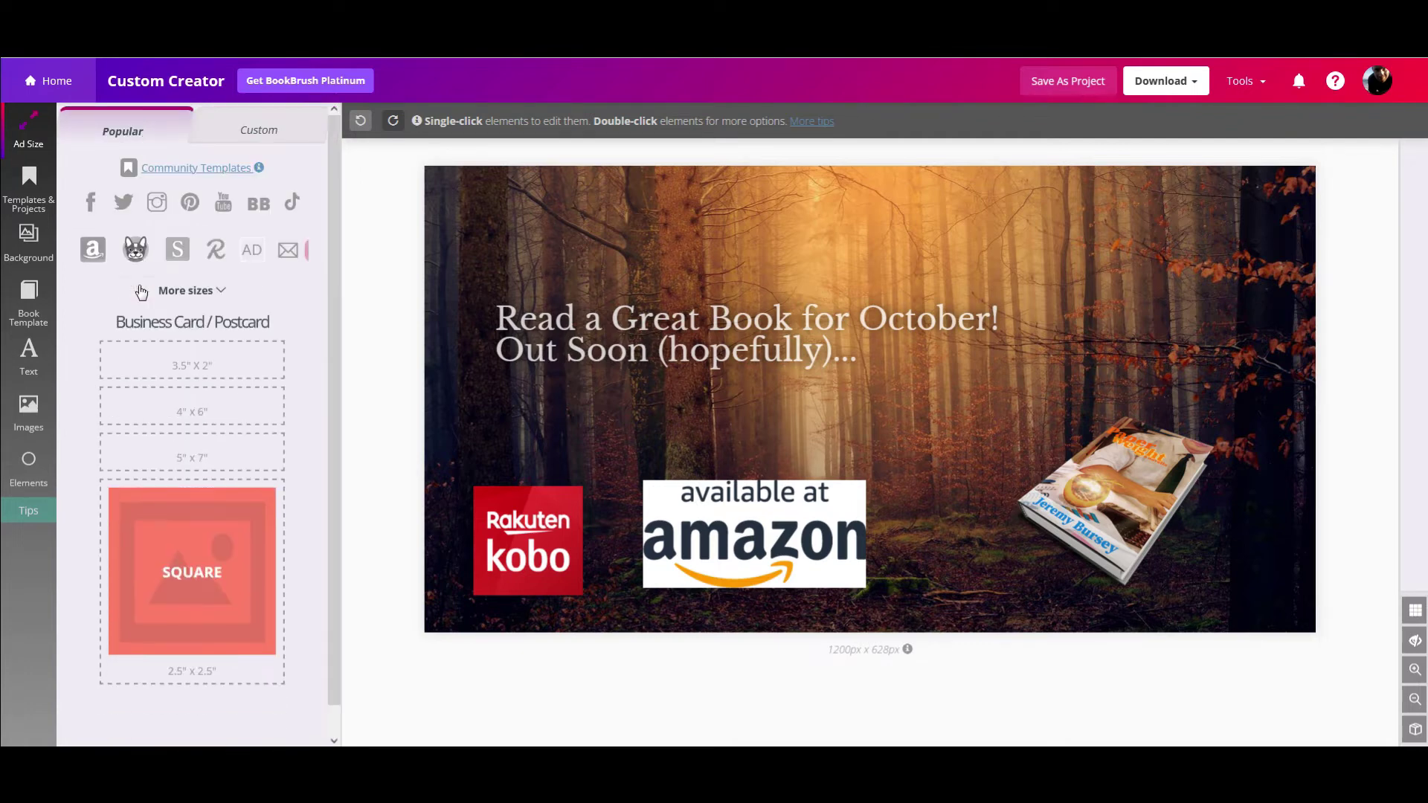
pyautogui.scroll(-2, 123, 574)
pyautogui.scroll(-3, 123, 574)
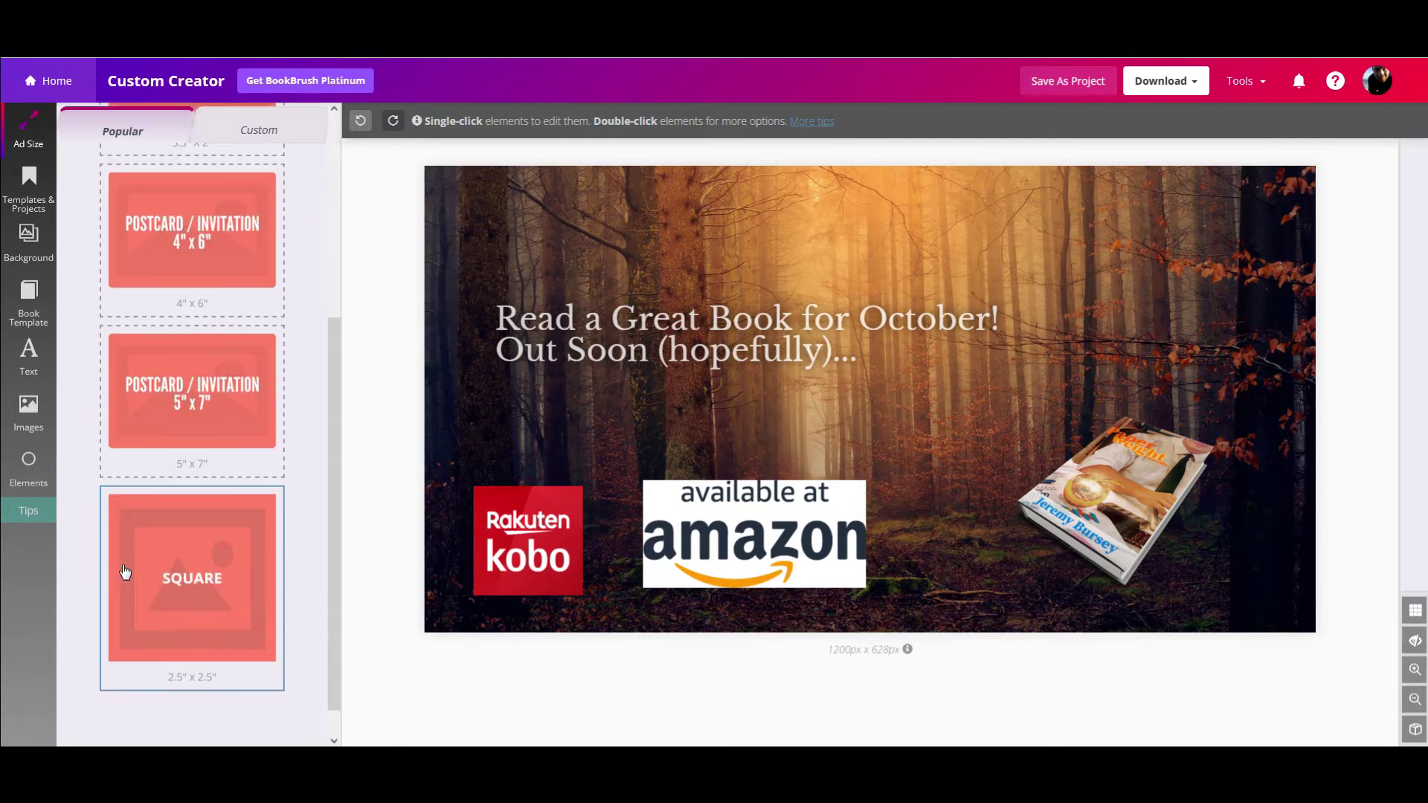
pyautogui.scroll(5, 124, 577)
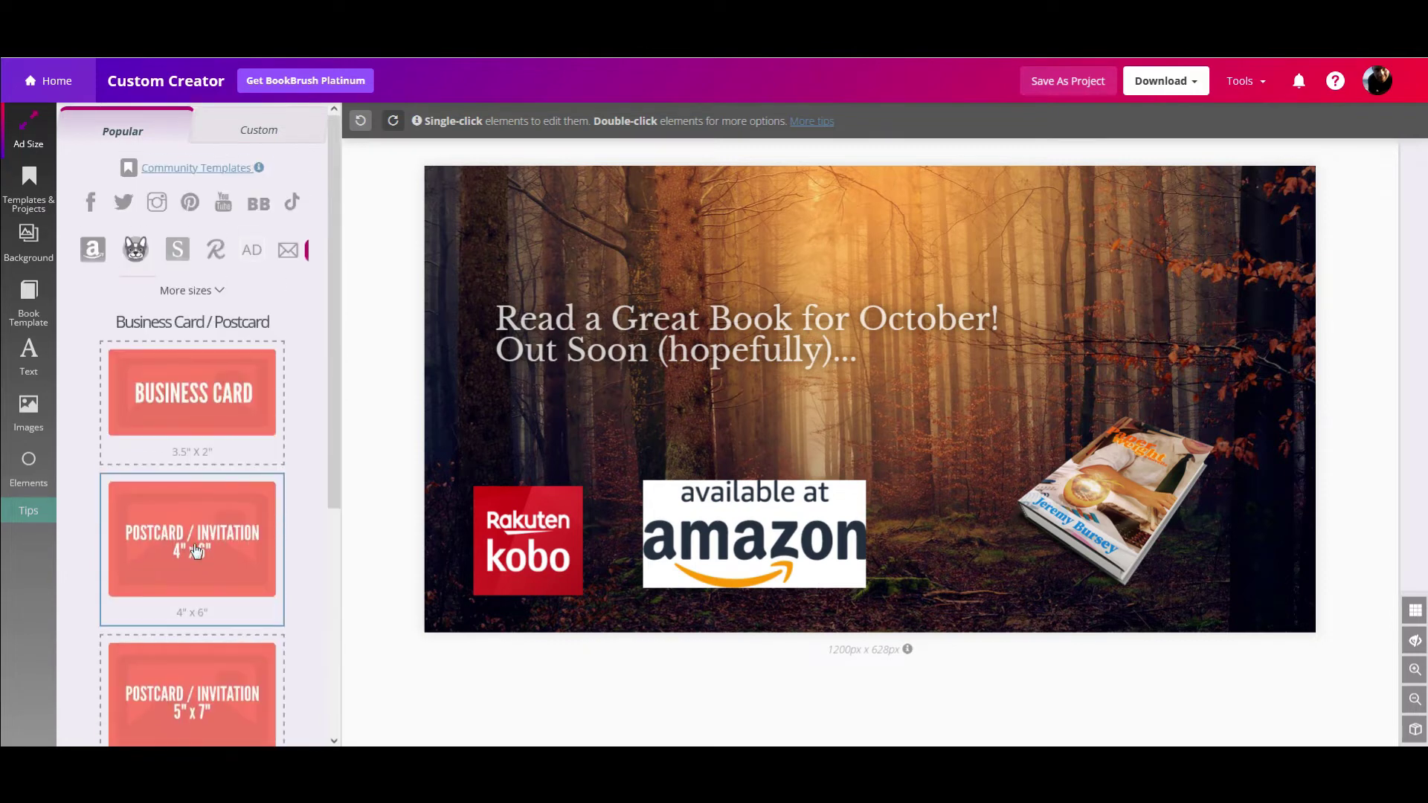
pyautogui.click(137, 250)
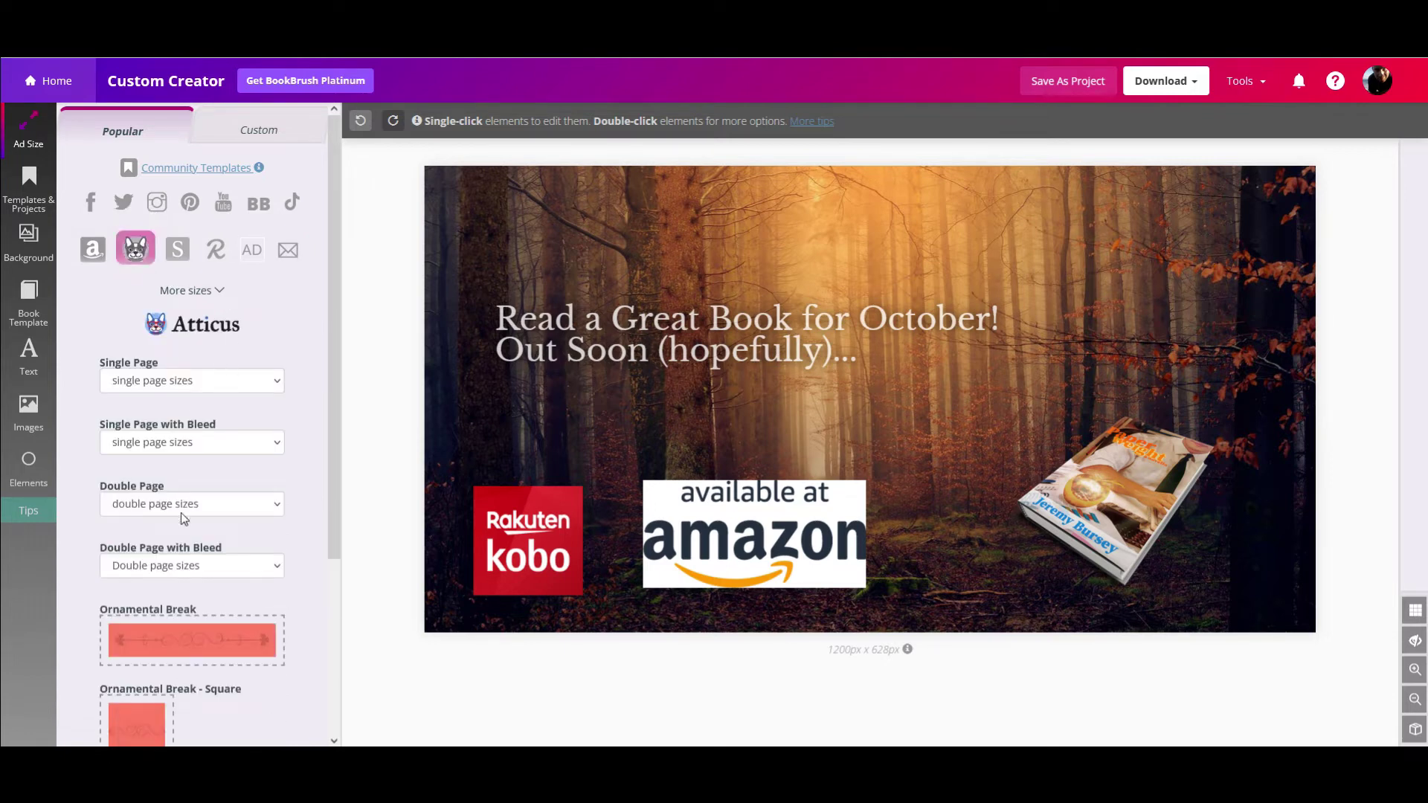
pyautogui.scroll(-1, 178, 645)
pyautogui.scroll(-5, 177, 647)
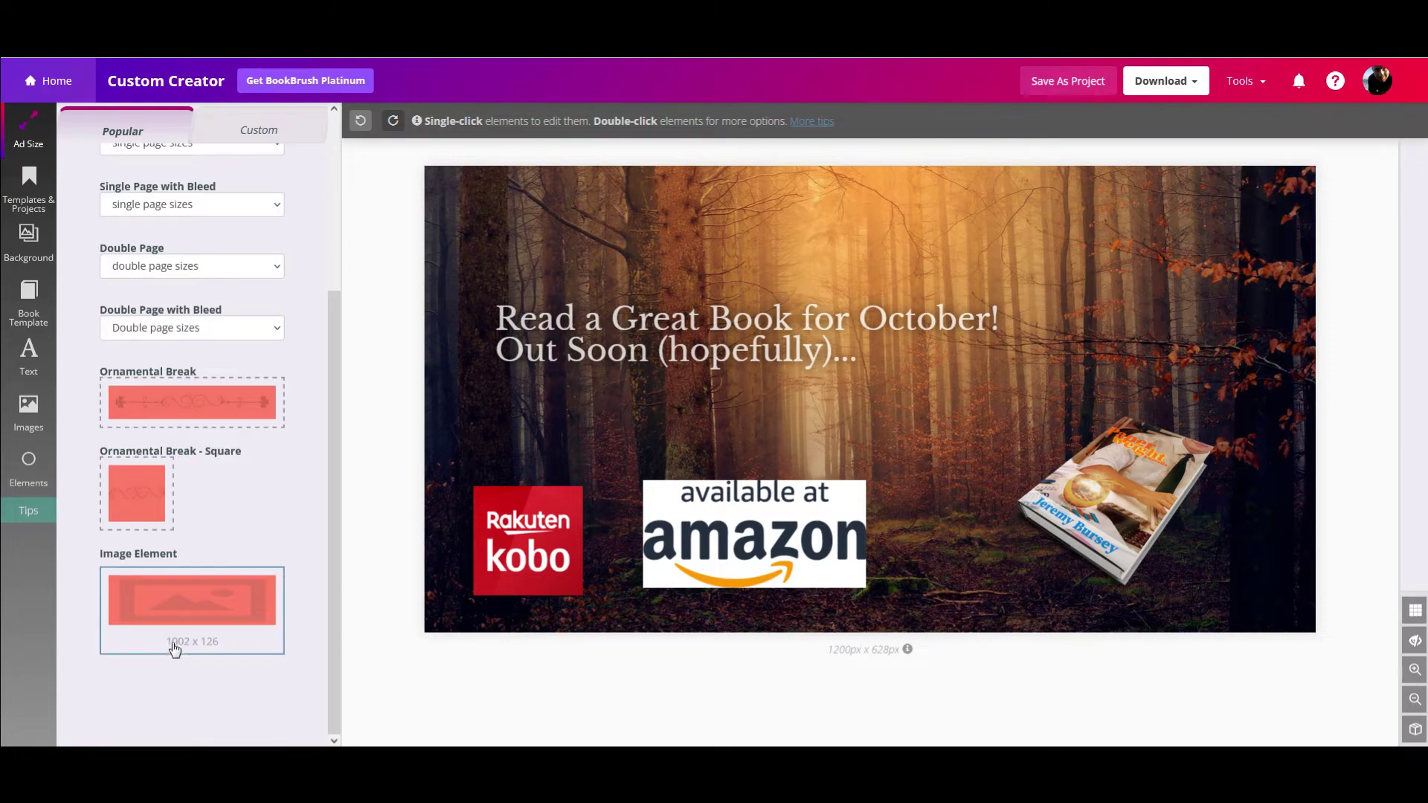
pyautogui.scroll(6, 192, 639)
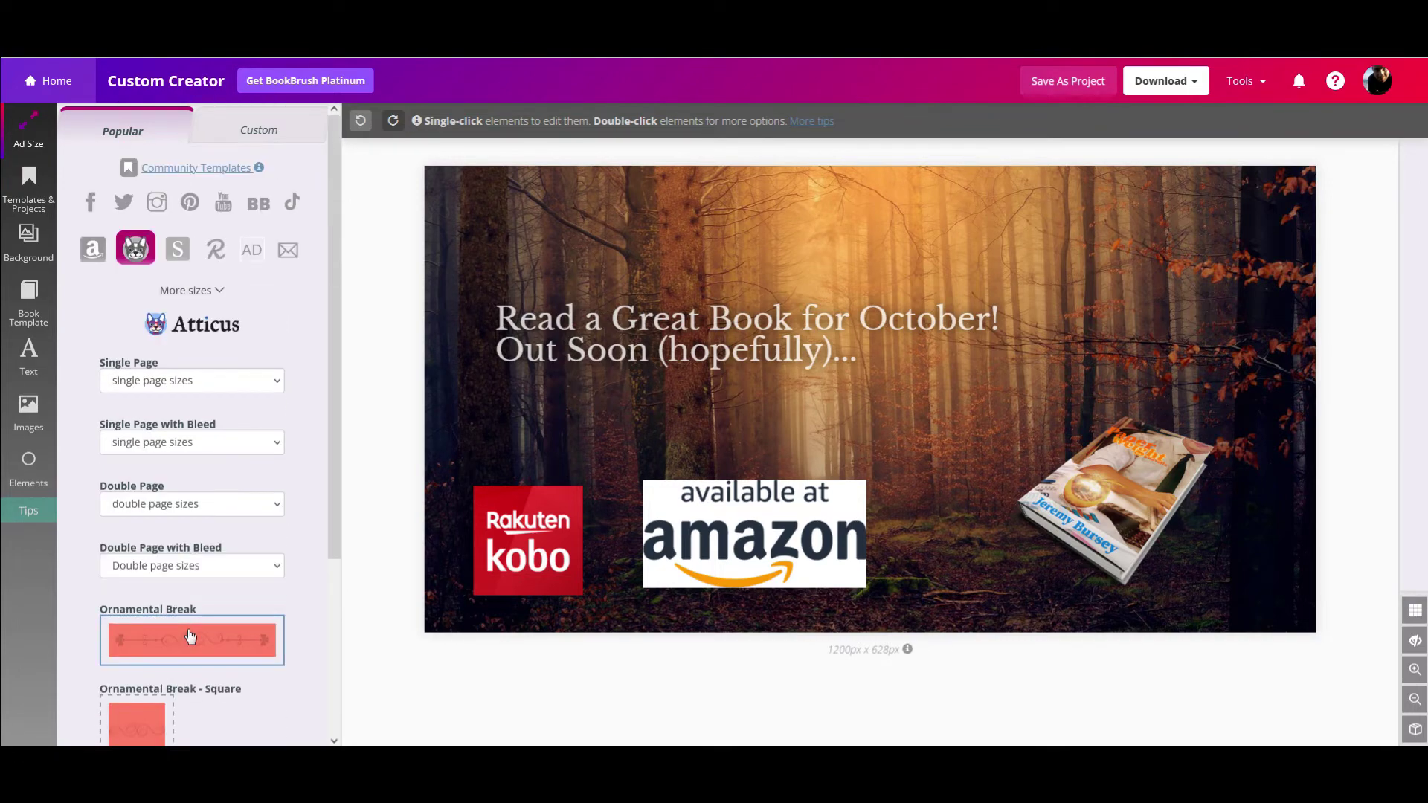
# Step: Add the "Back to School" text element to the canvas and place it directly above the book
pyautogui.click(28, 467)
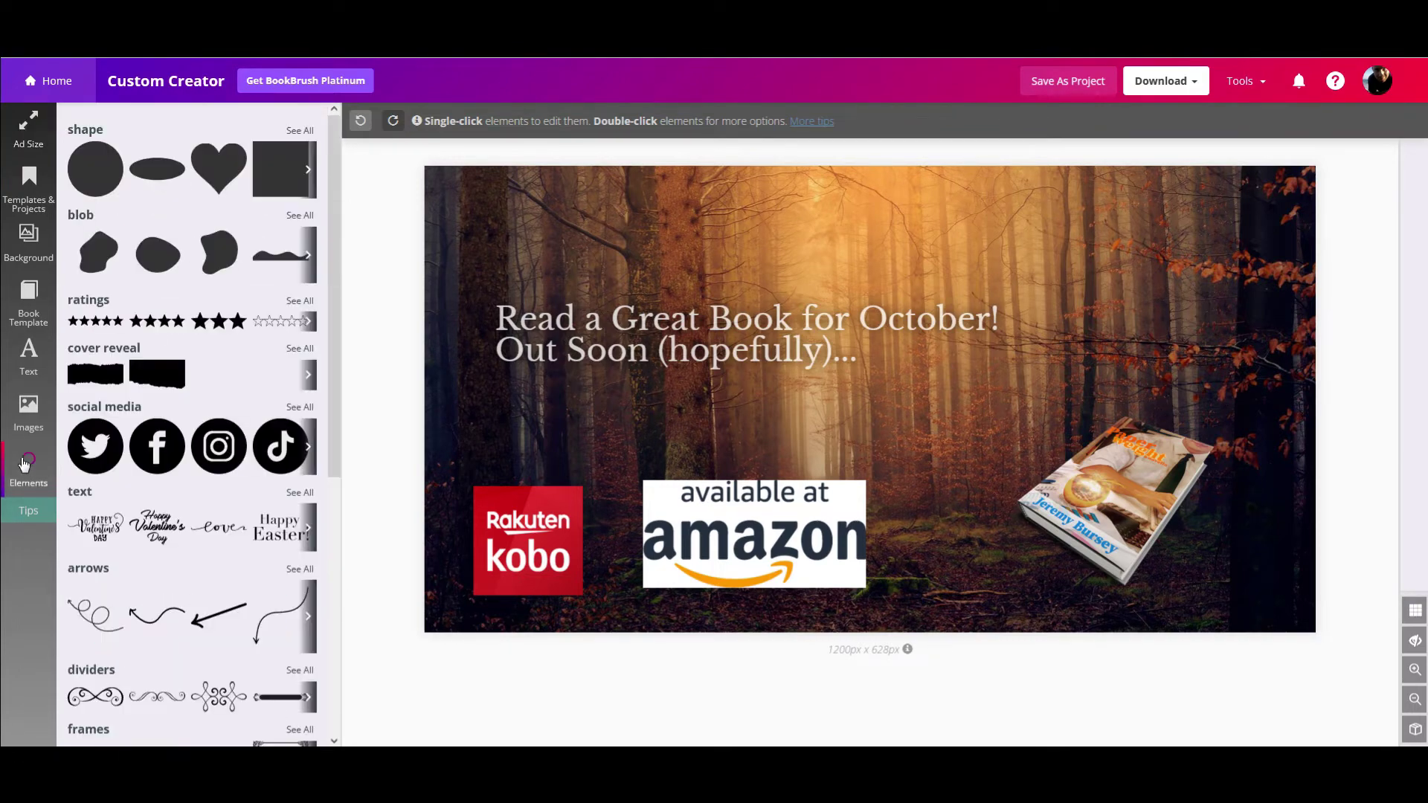
pyautogui.scroll(-2, 221, 489)
pyautogui.scroll(1, 219, 493)
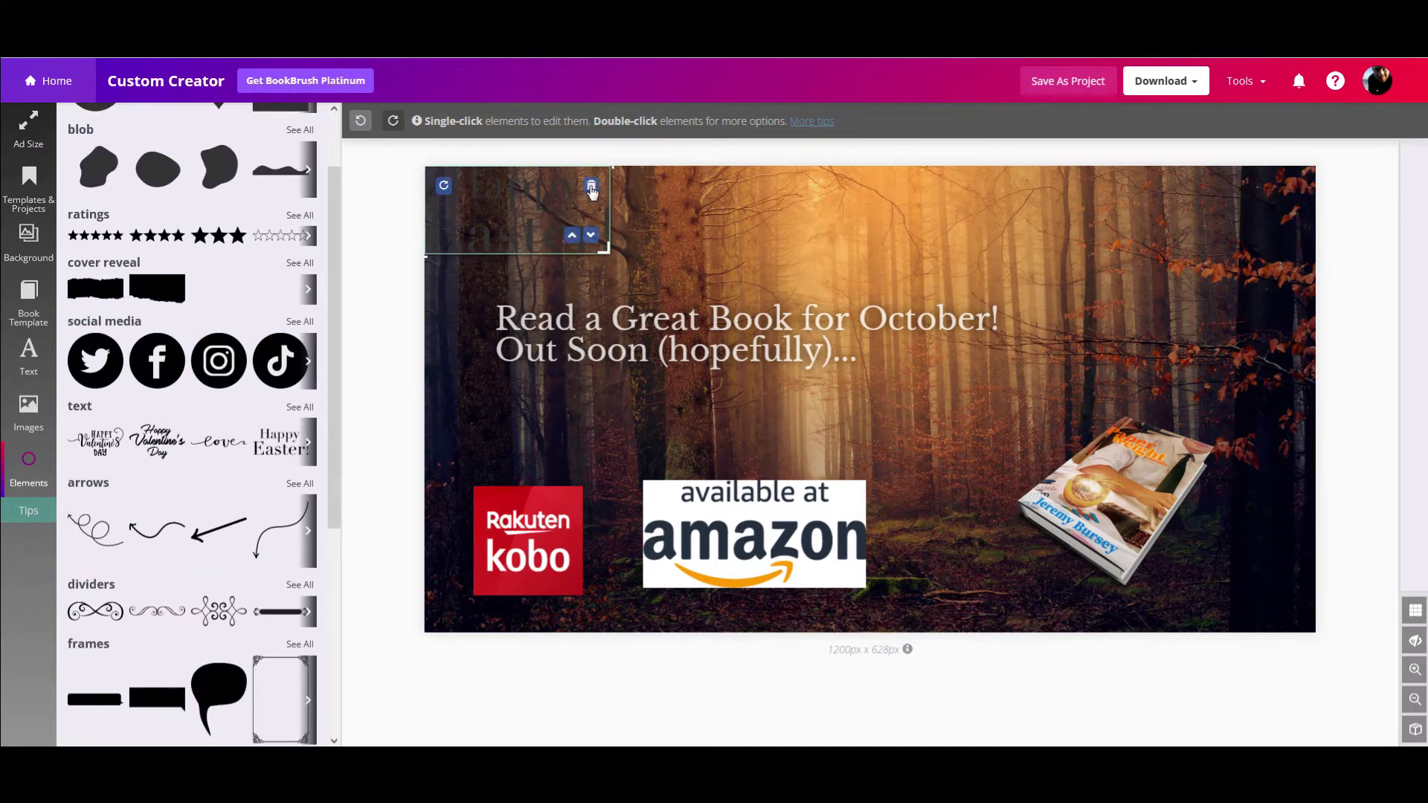
pyautogui.click(298, 408)
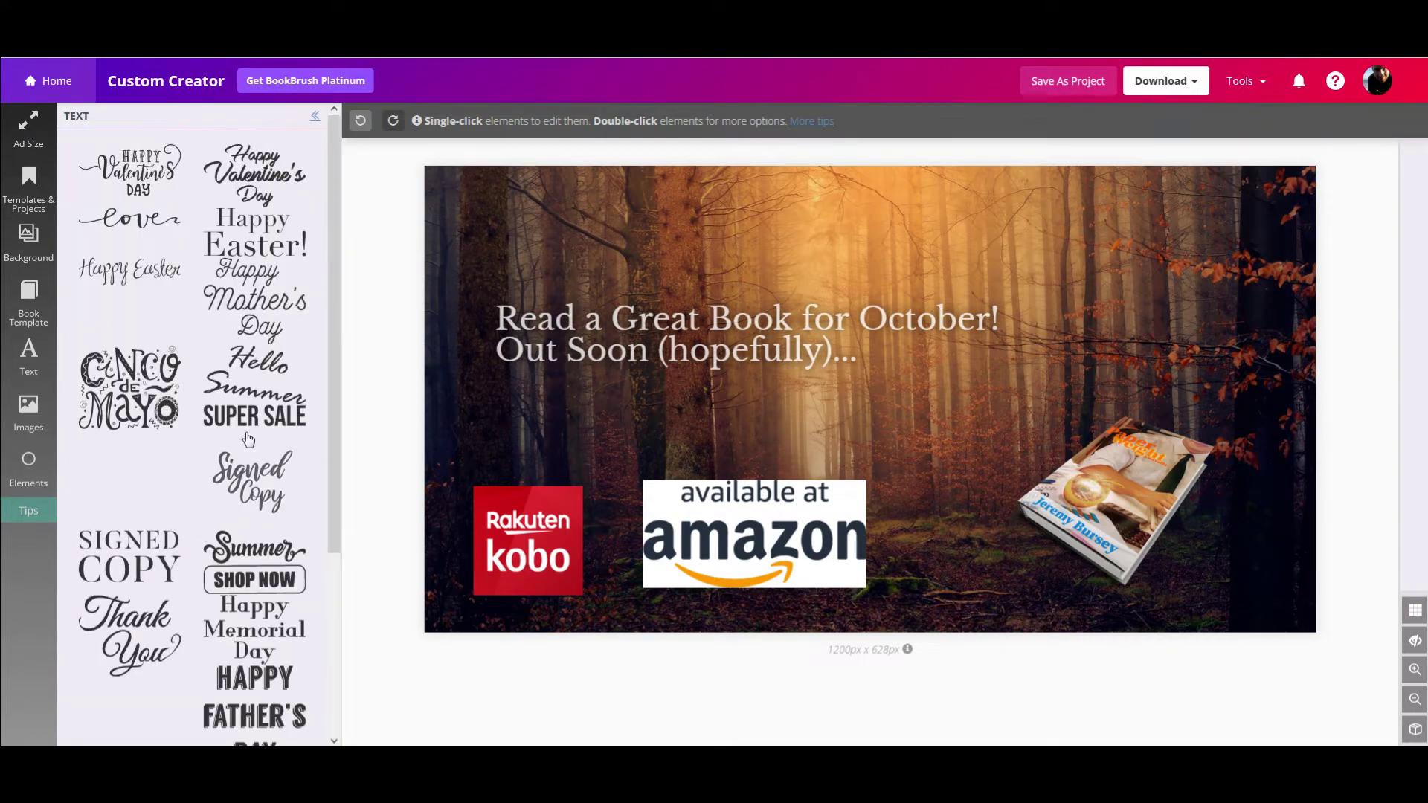
pyautogui.scroll(-3, 233, 455)
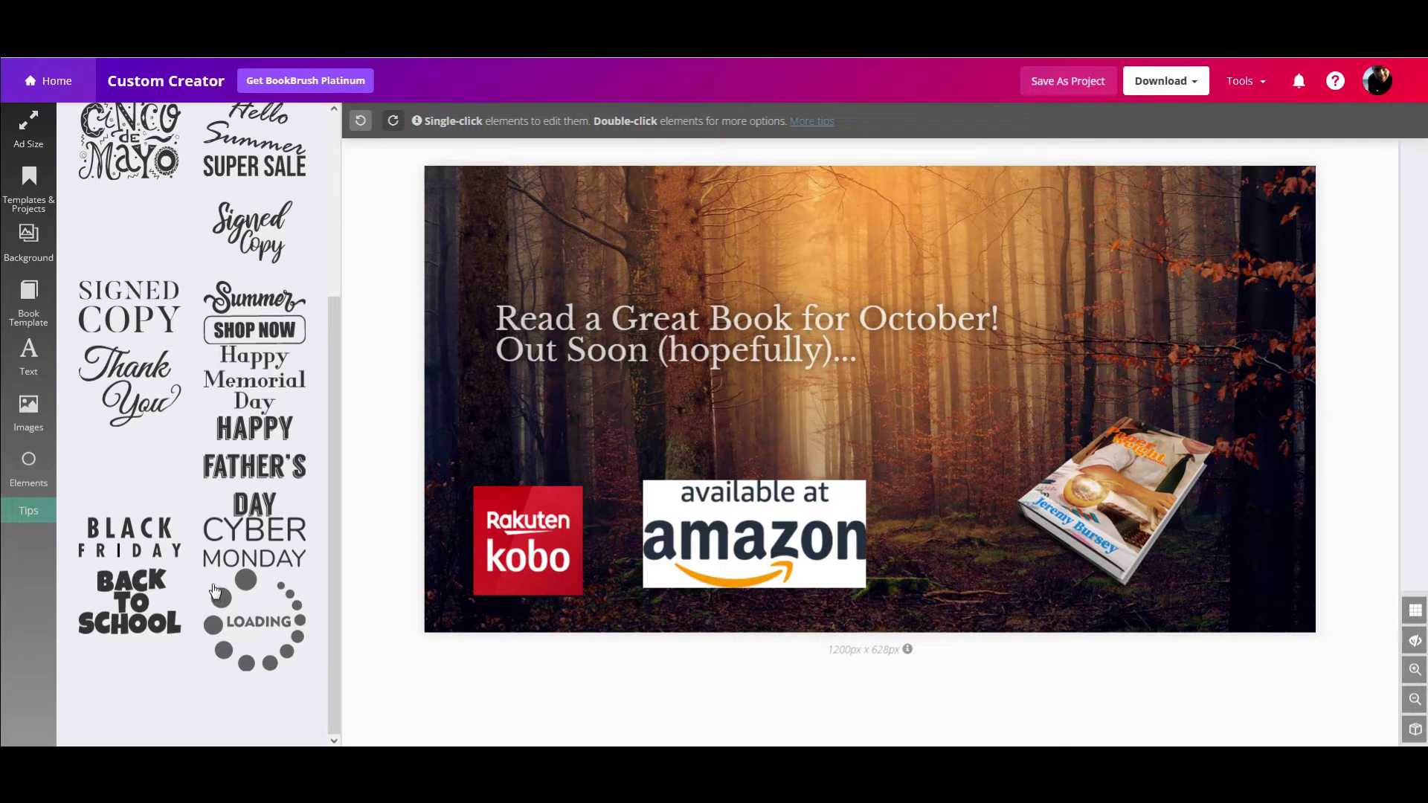
pyautogui.click(131, 604)
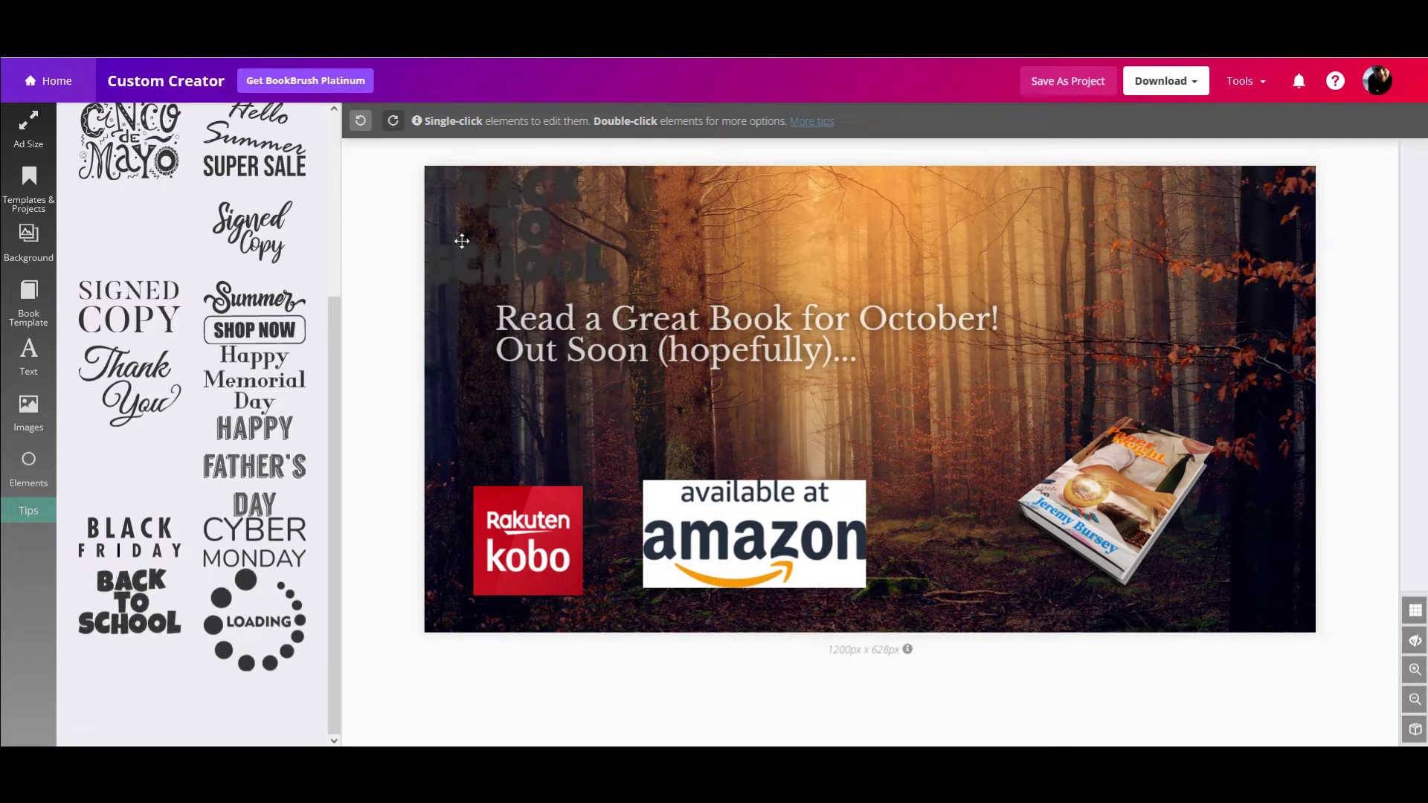
pyautogui.moveTo(497, 227); pyautogui.dragTo(1122, 322)
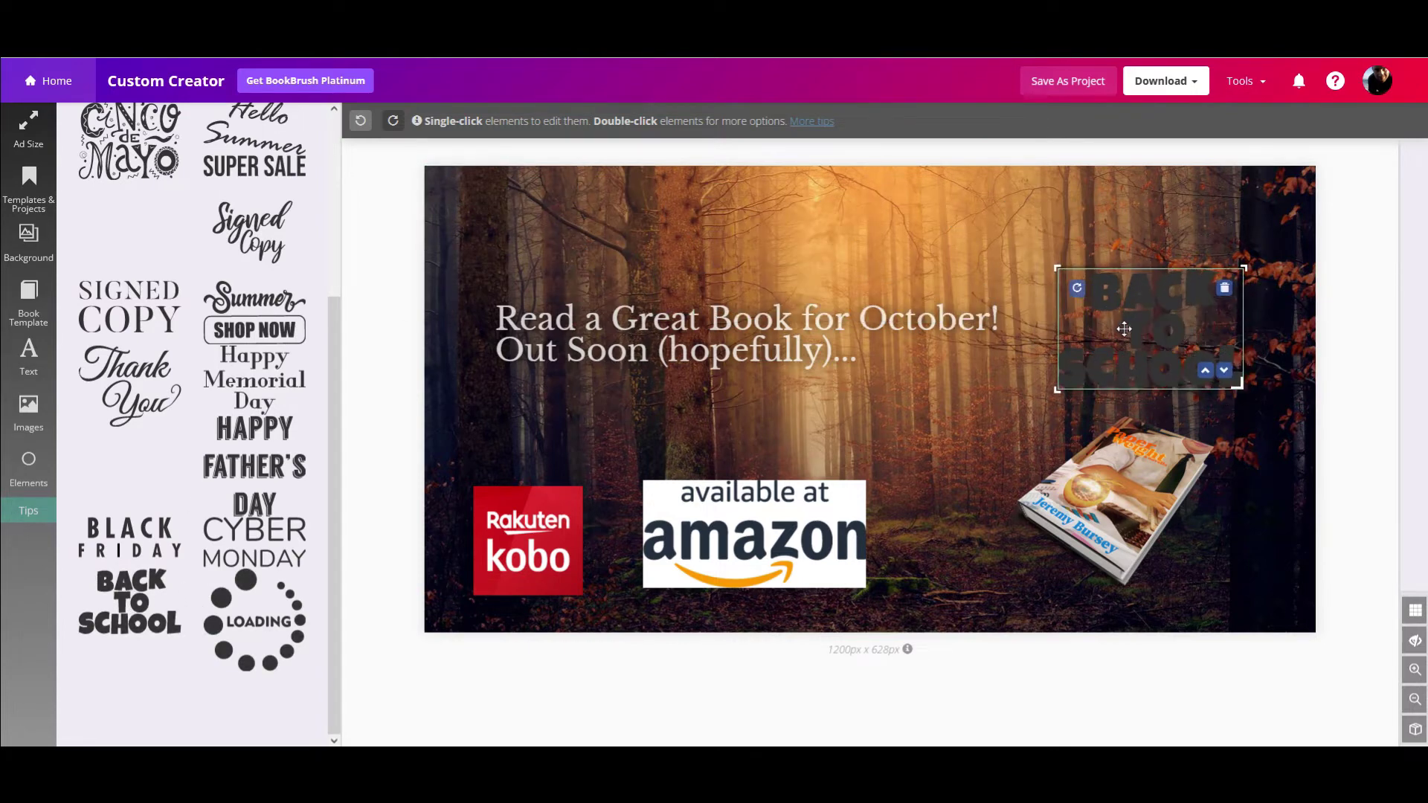
# Step: Set the "Back to School" element's primary color to white (#ffffff)
pyautogui.click(758, 156)
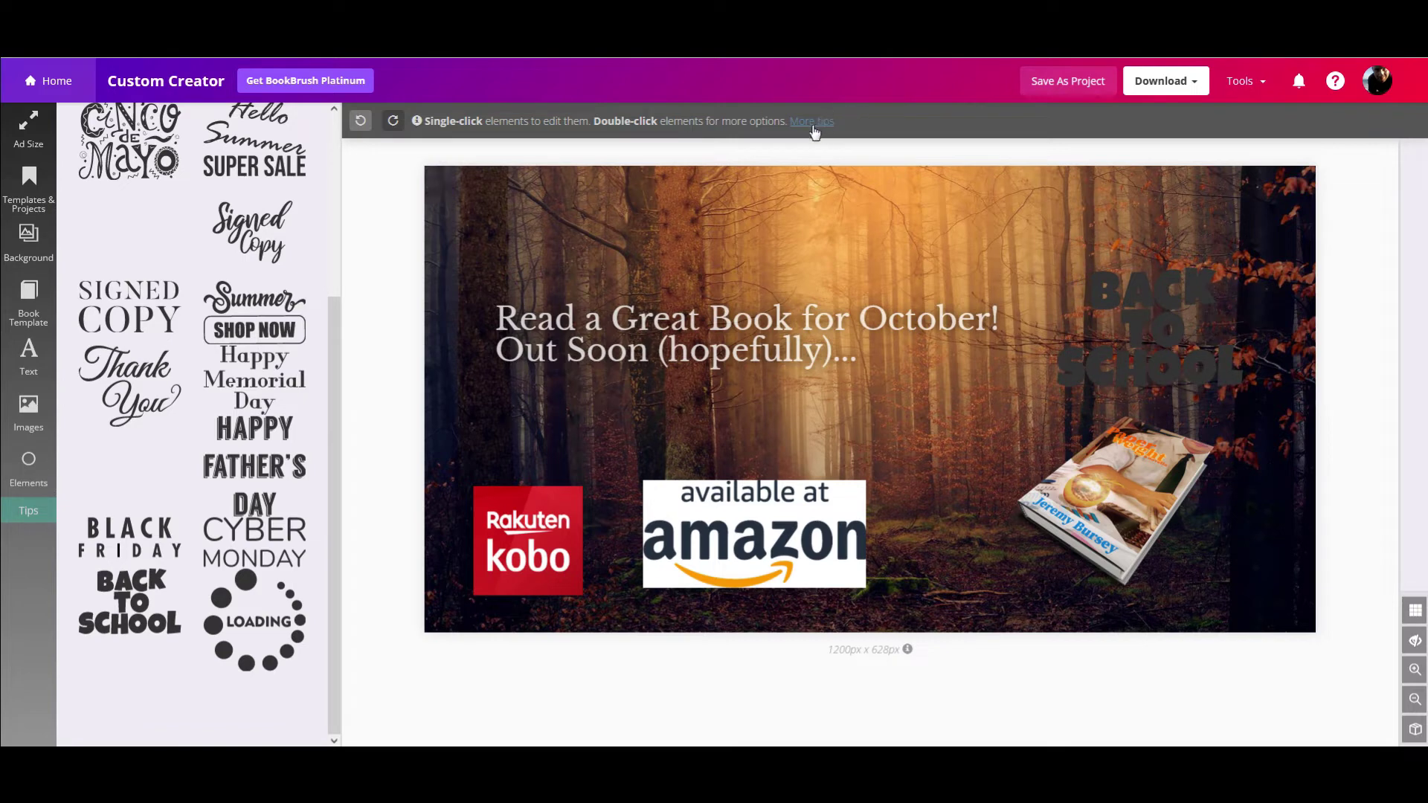
pyautogui.click(1146, 292)
pyautogui.click(748, 123)
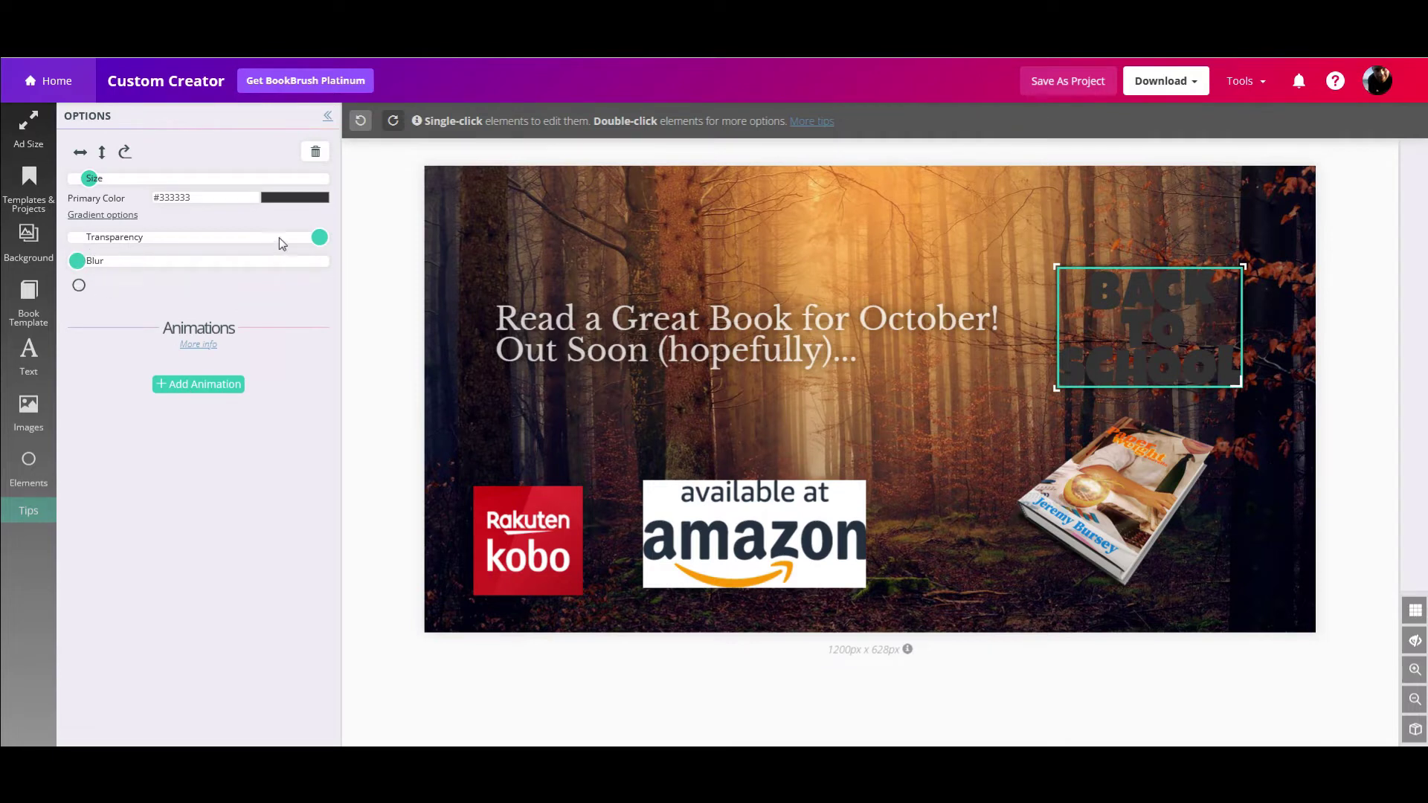
pyautogui.click(289, 199)
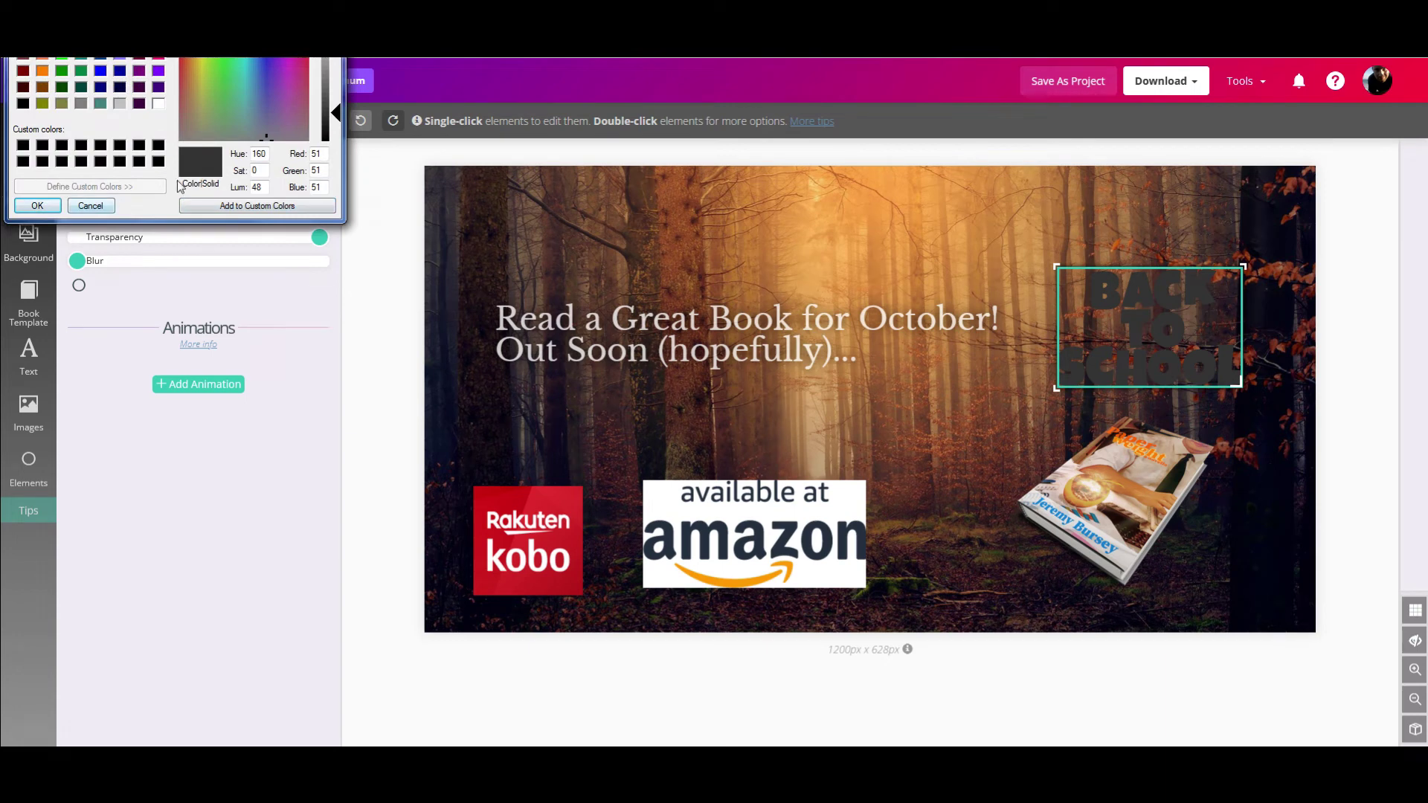
pyautogui.click(158, 103)
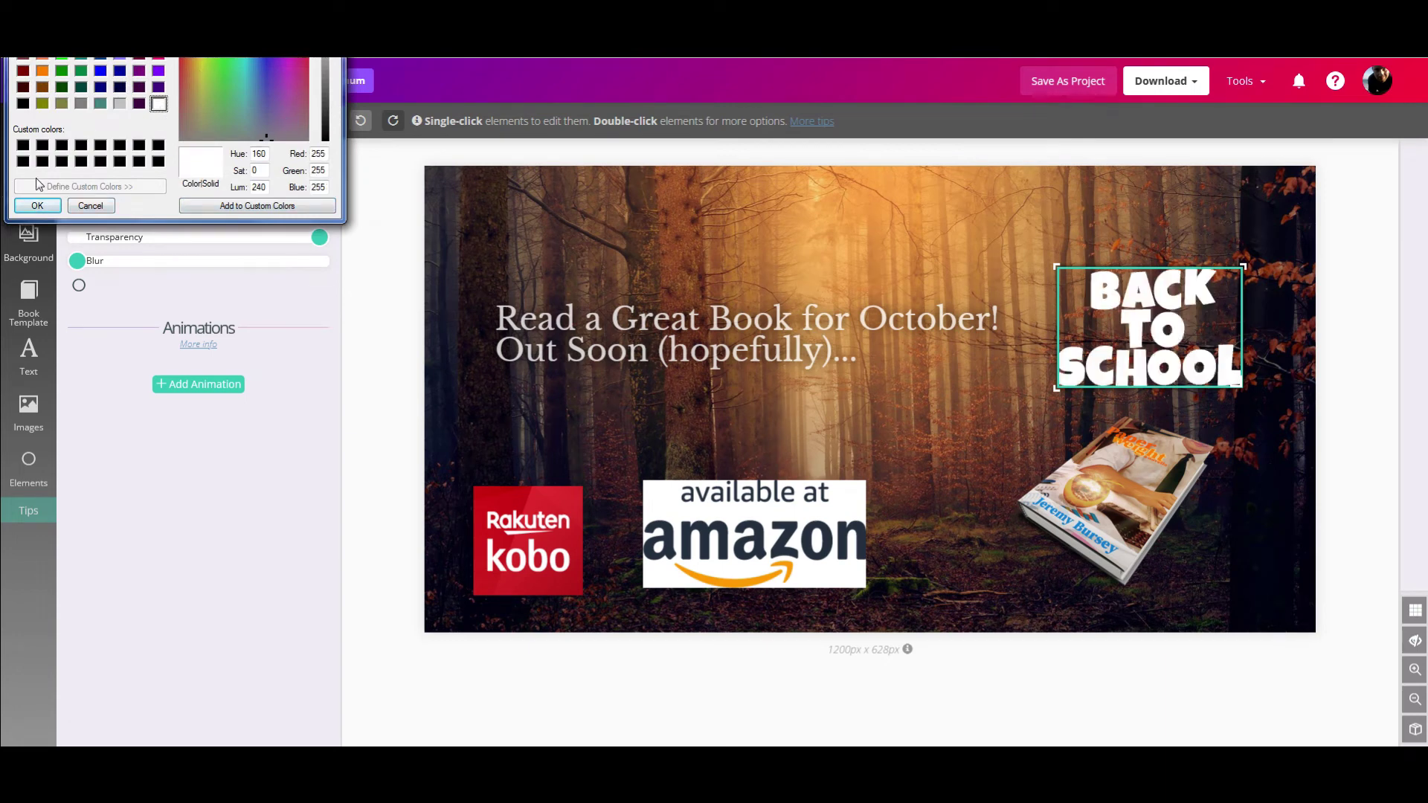
pyautogui.click(37, 205)
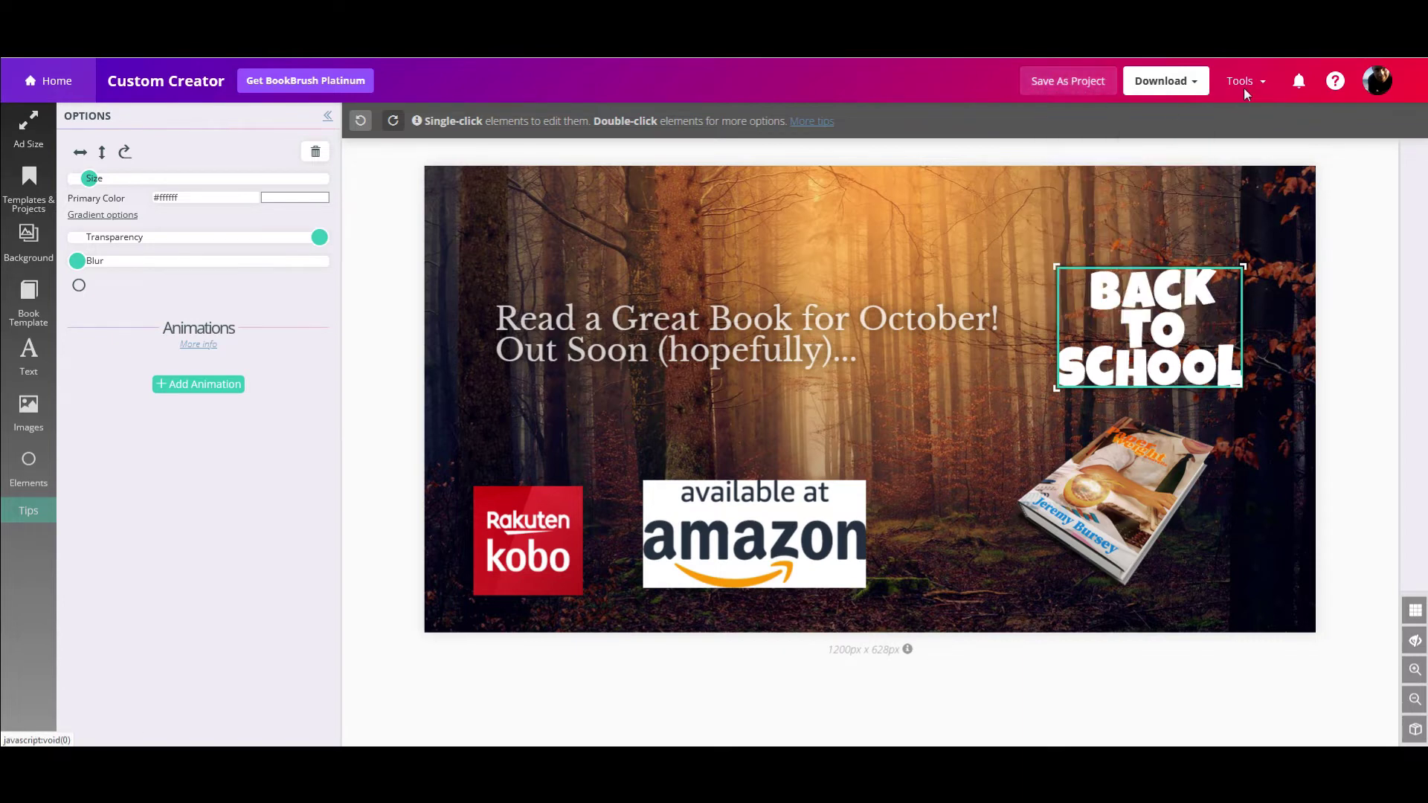
# Step: Stay on the Custom Creator page and save the finished ad as a project
pyautogui.moveTo(1153, 80)
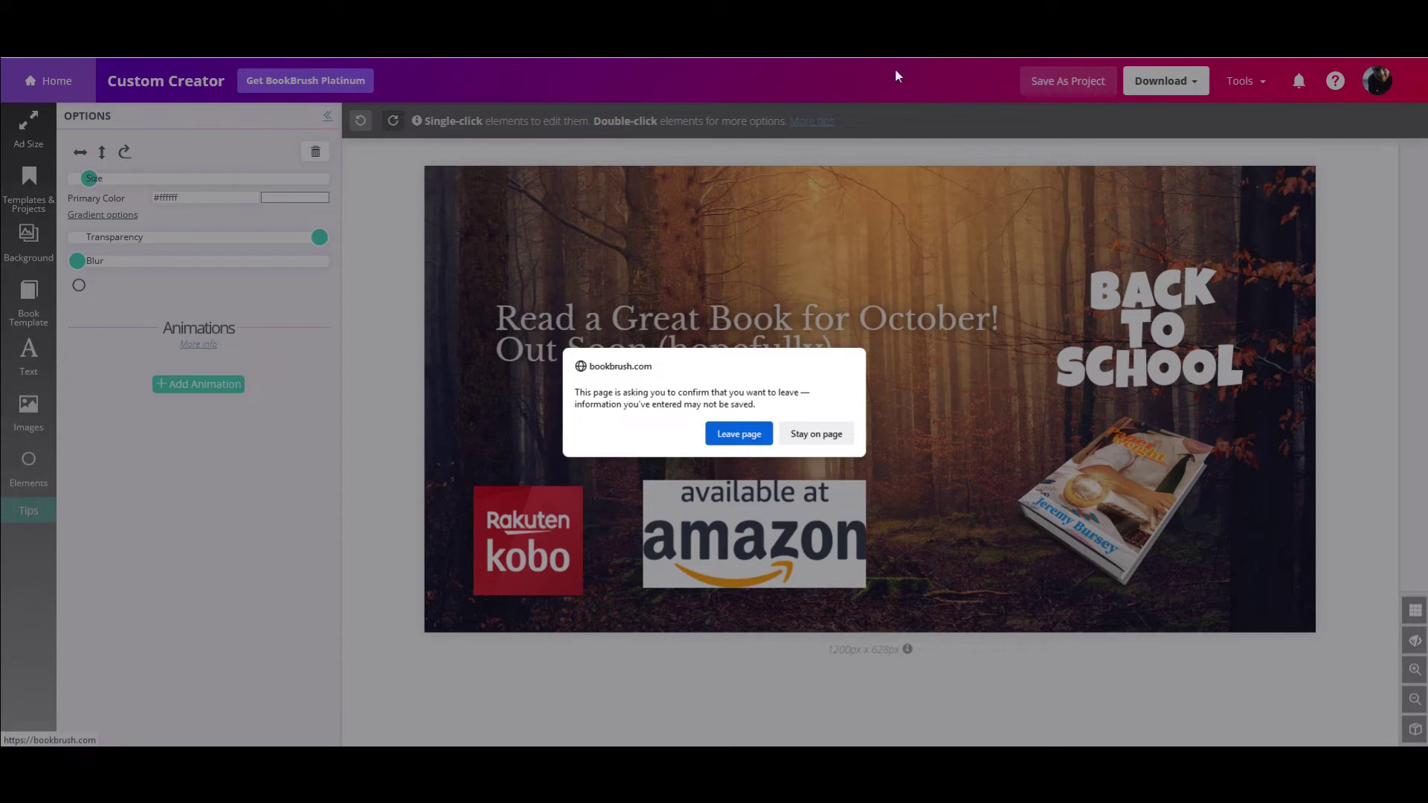
pyautogui.click(830, 436)
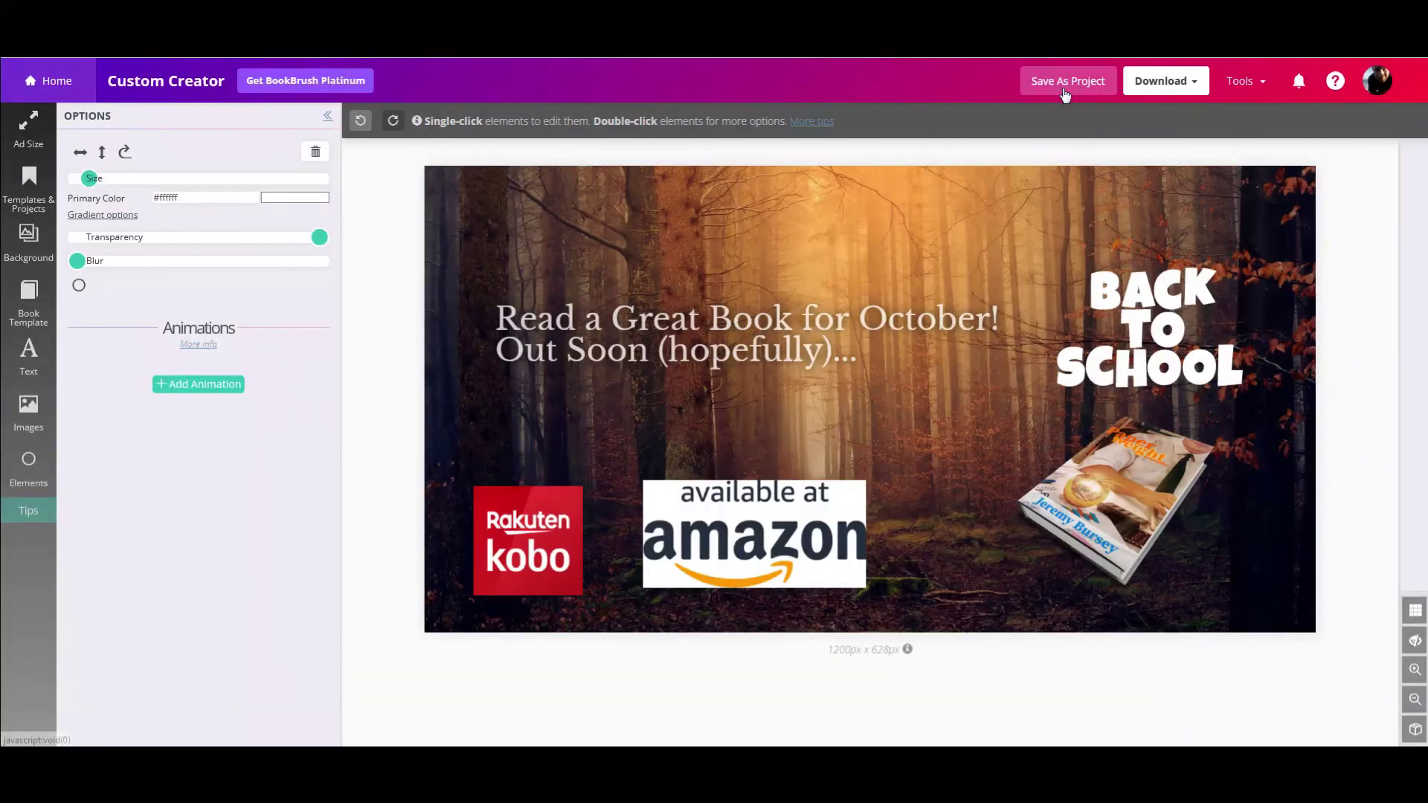
pyautogui.click(1065, 91)
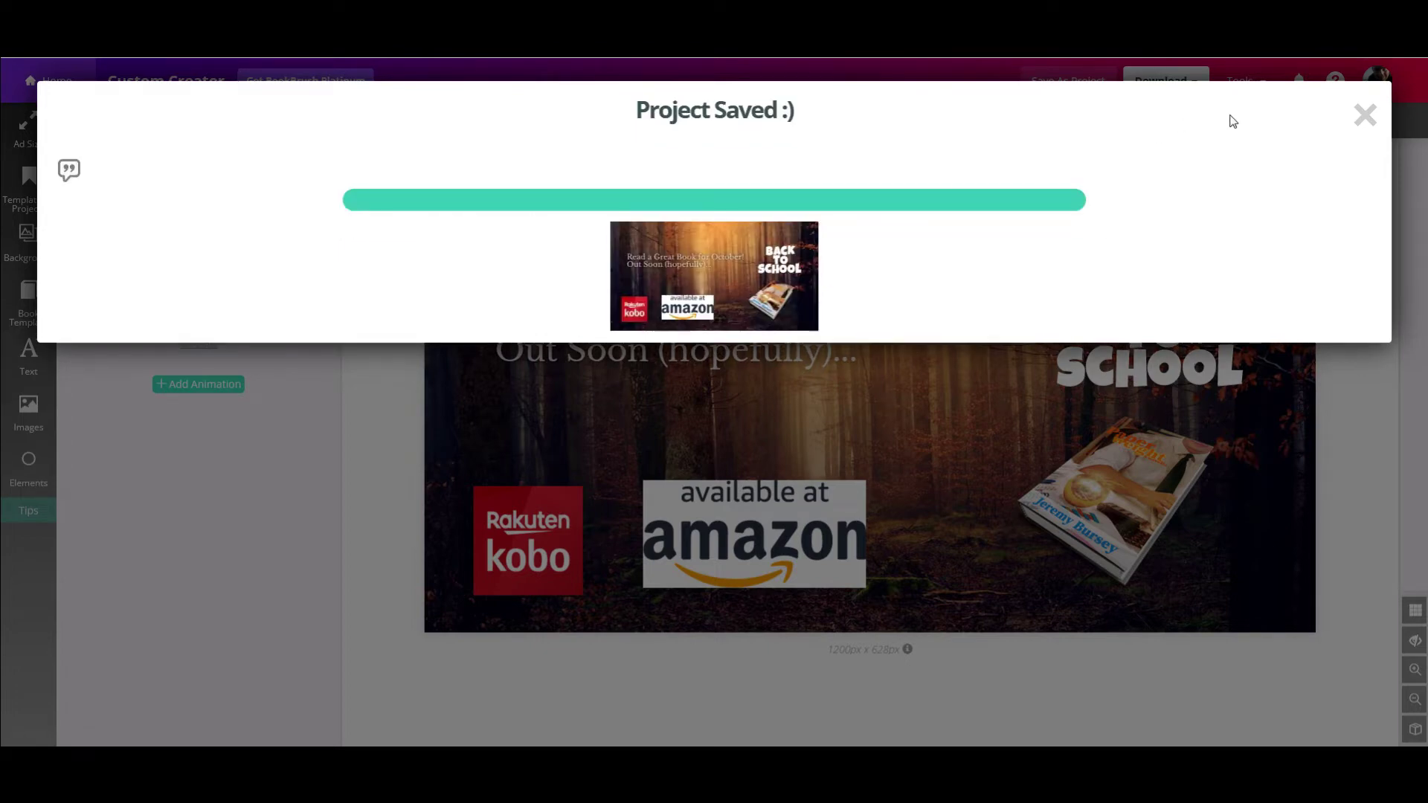
# Step: Close the save confirmation, return to the Book Brush home page and look over the saved Custom Creator projects
pyautogui.click(1366, 115)
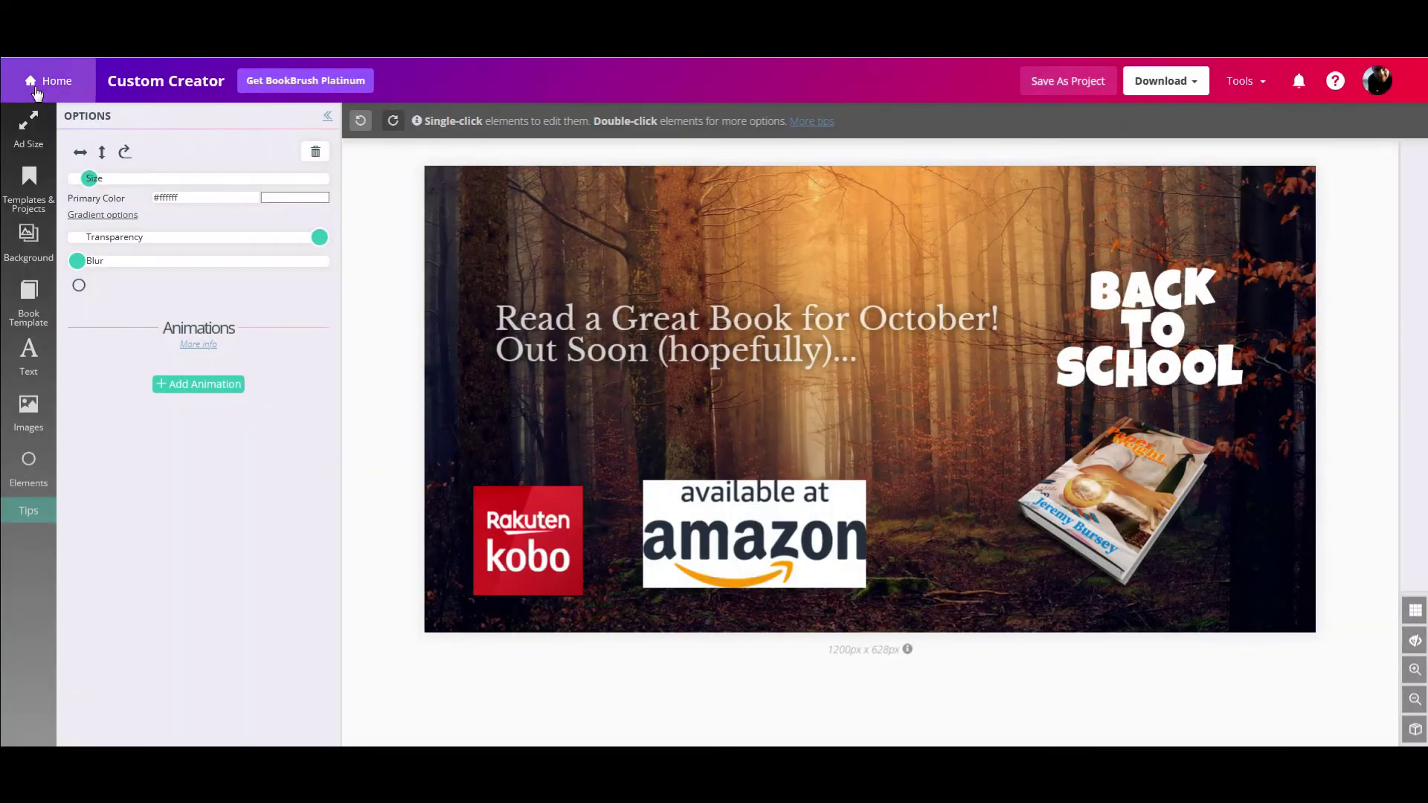
pyautogui.click(35, 91)
pyautogui.click(720, 441)
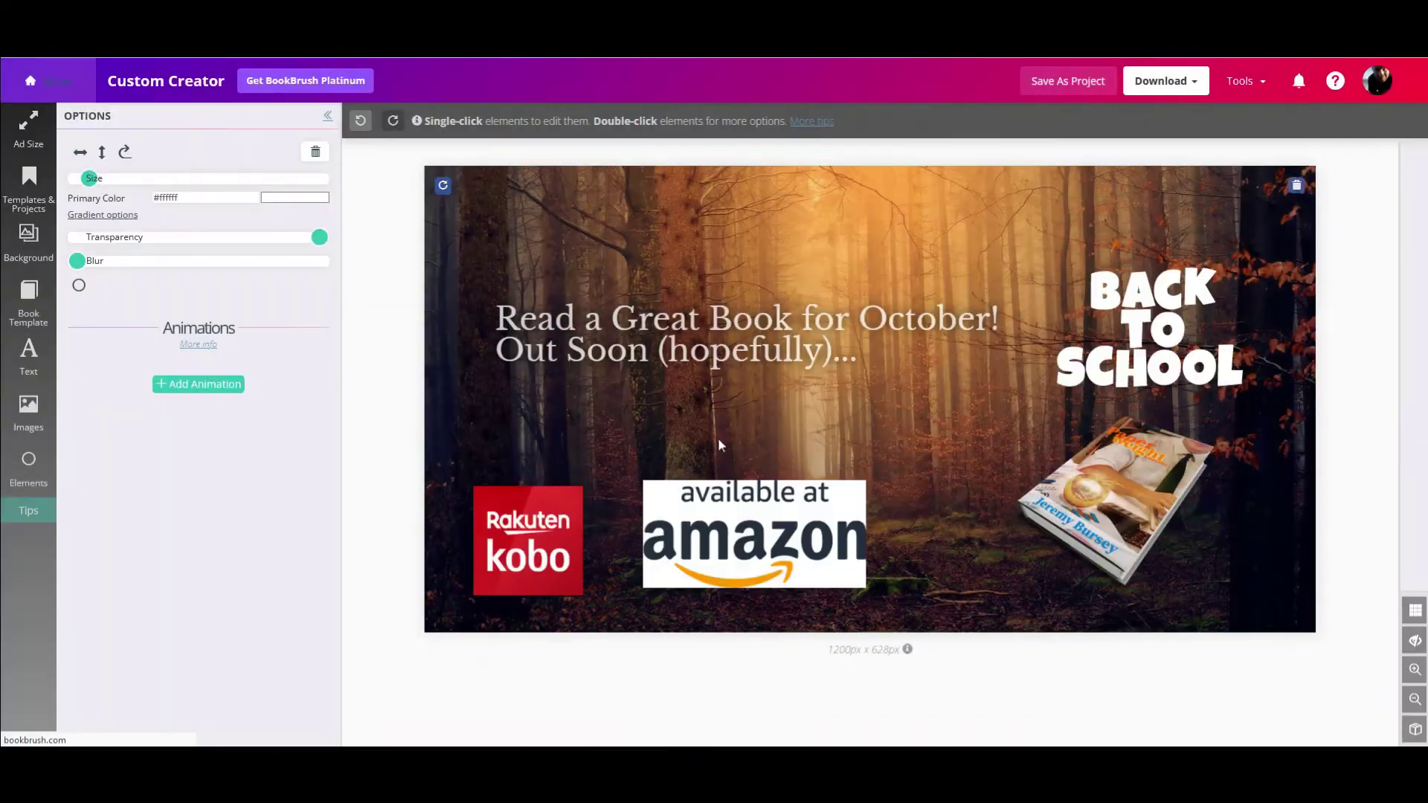
pyautogui.click(728, 394)
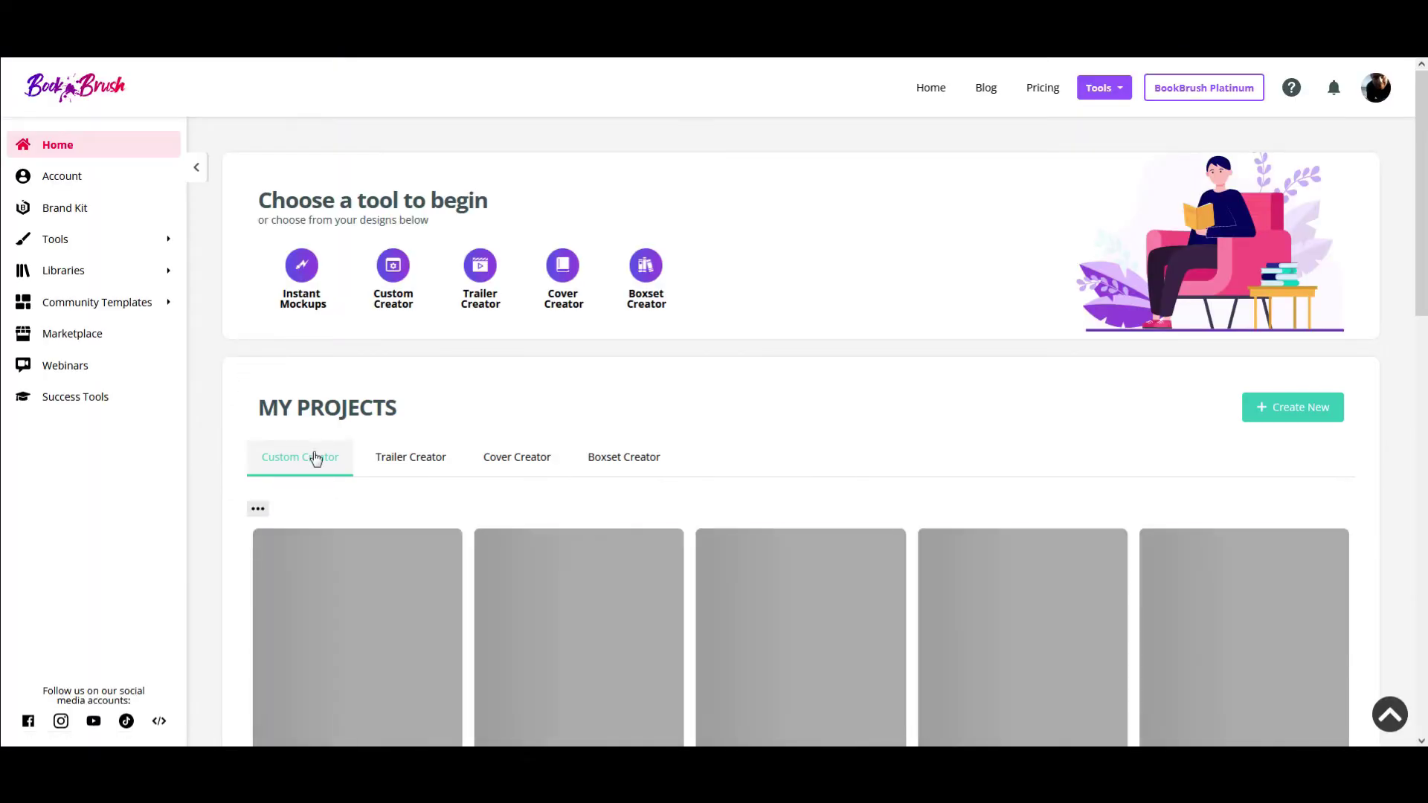
pyautogui.scroll(-3, 374, 440)
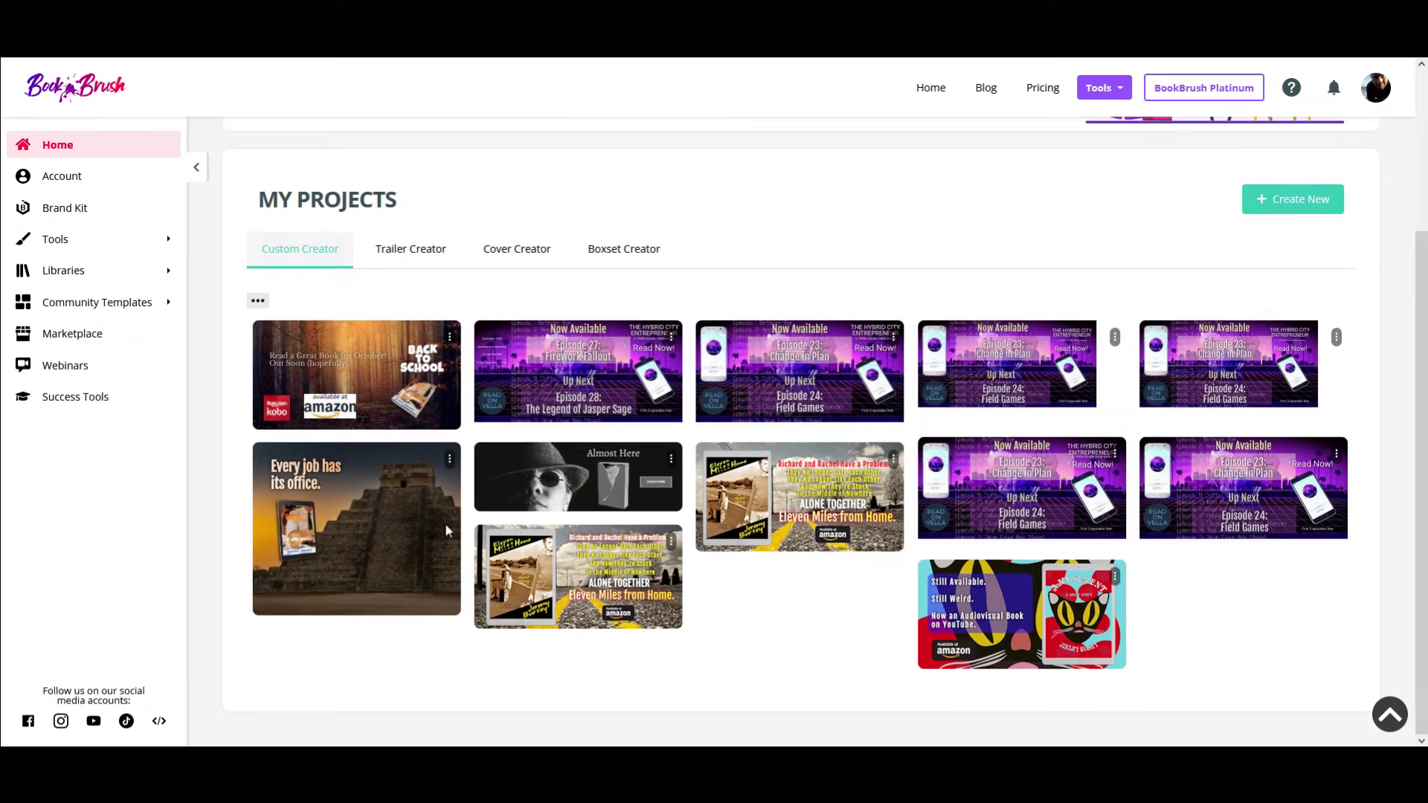
pyautogui.scroll(3, 512, 503)
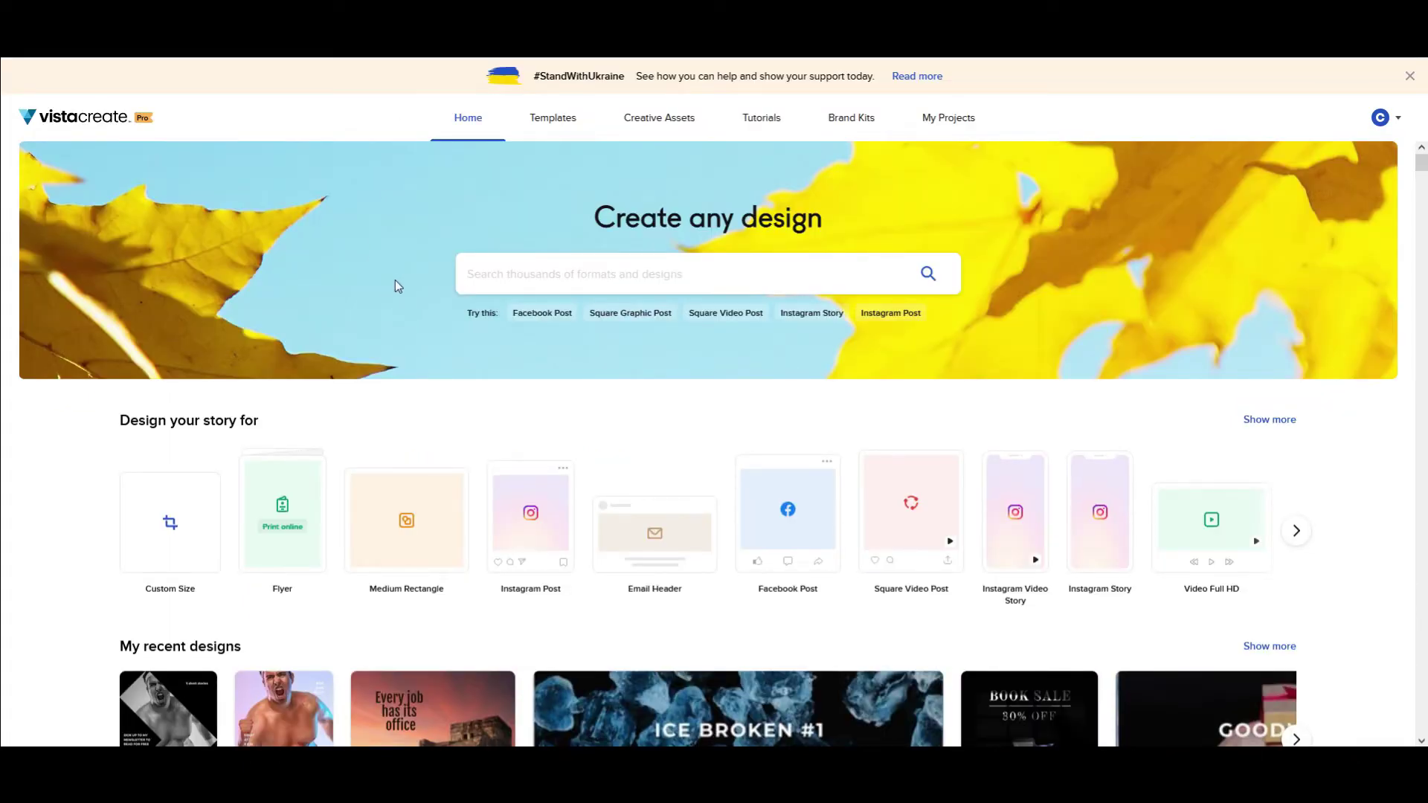
# Step: Switch to VistaCreate and look over the home page's design formats, recent designs and featured templates
pyautogui.scroll(-3, 134, 402)
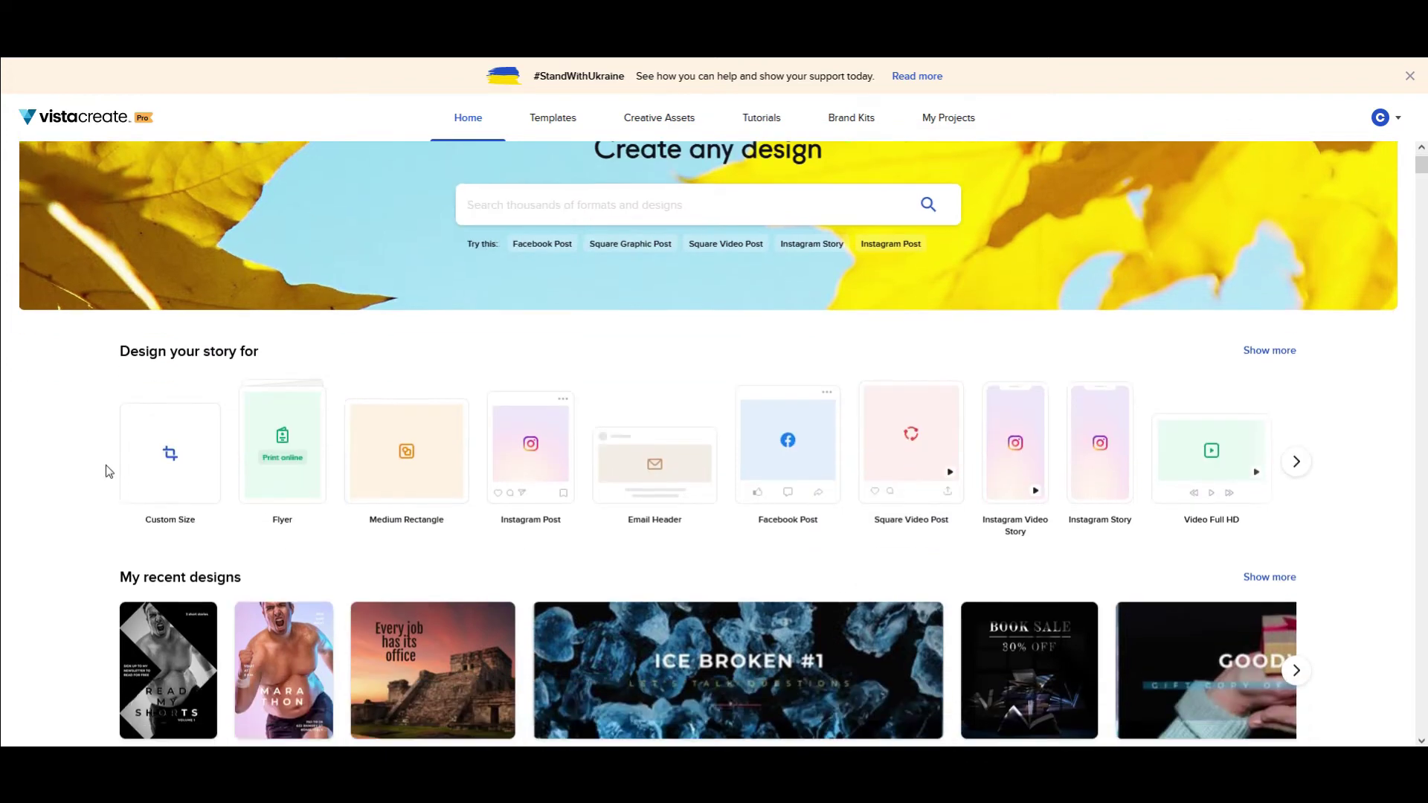
pyautogui.scroll(-3, 129, 428)
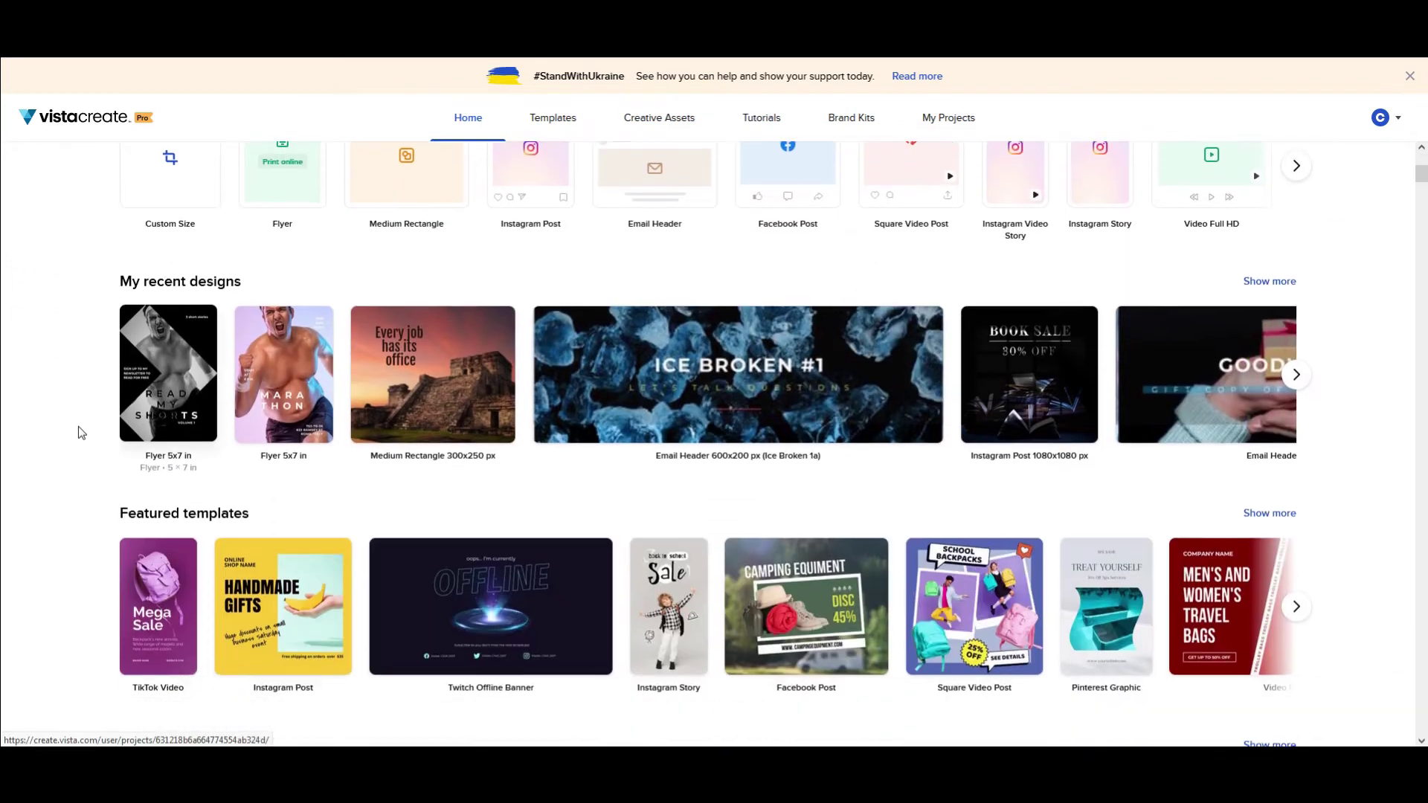
pyautogui.scroll(2, 144, 403)
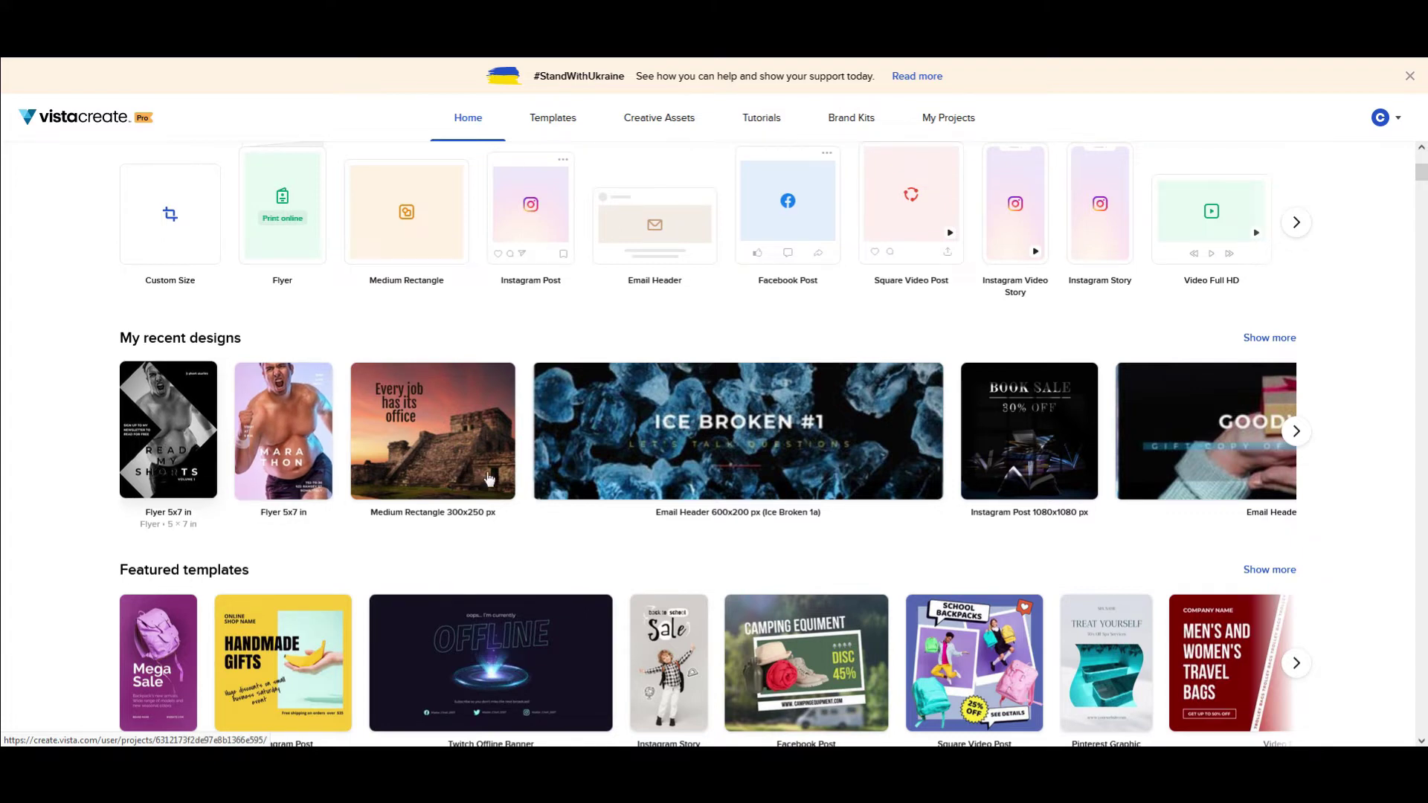
pyautogui.scroll(3, 433, 431)
pyautogui.scroll(1, 537, 351)
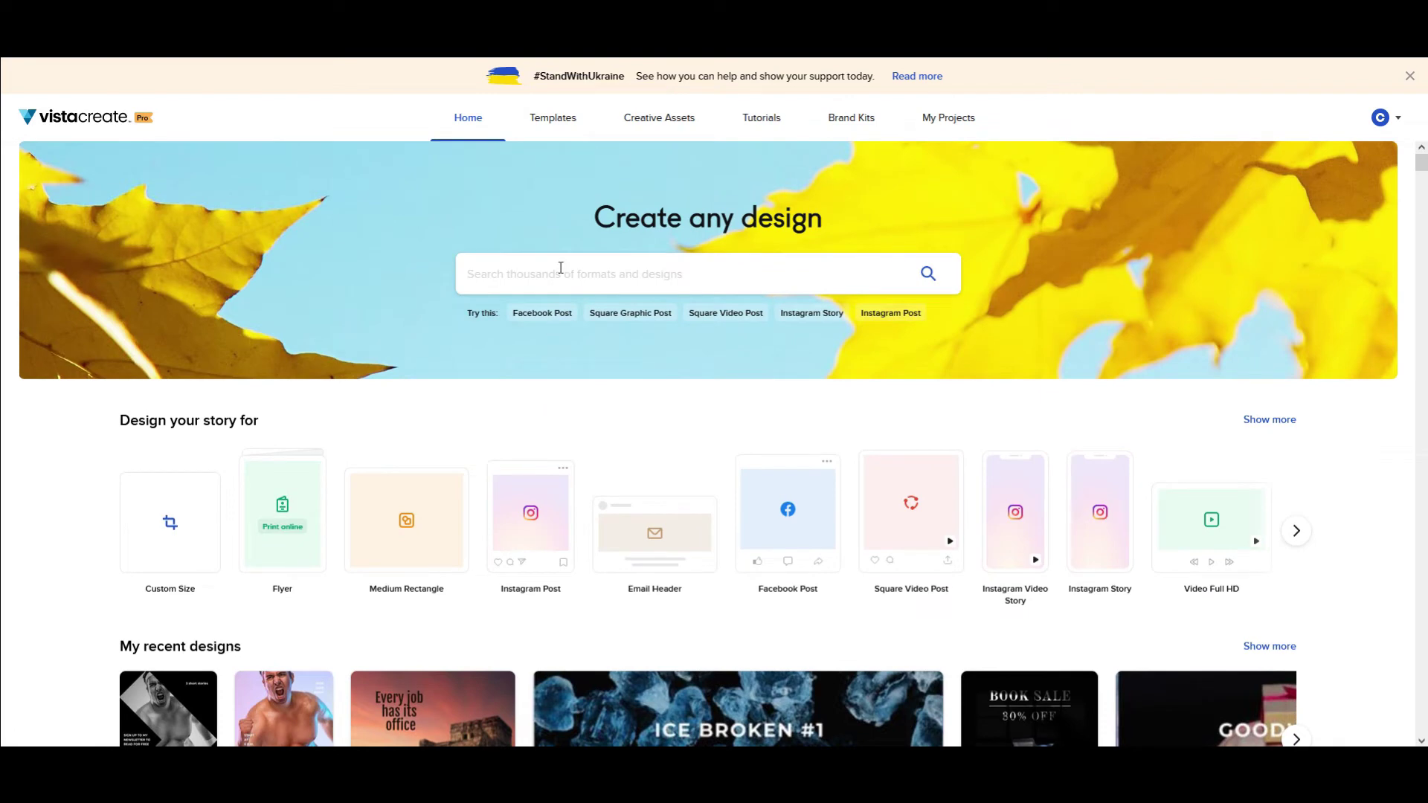
# Step: Open VistaCreate's full template collection and browse the poster, postcard, business card and social media designs
pyautogui.click(548, 122)
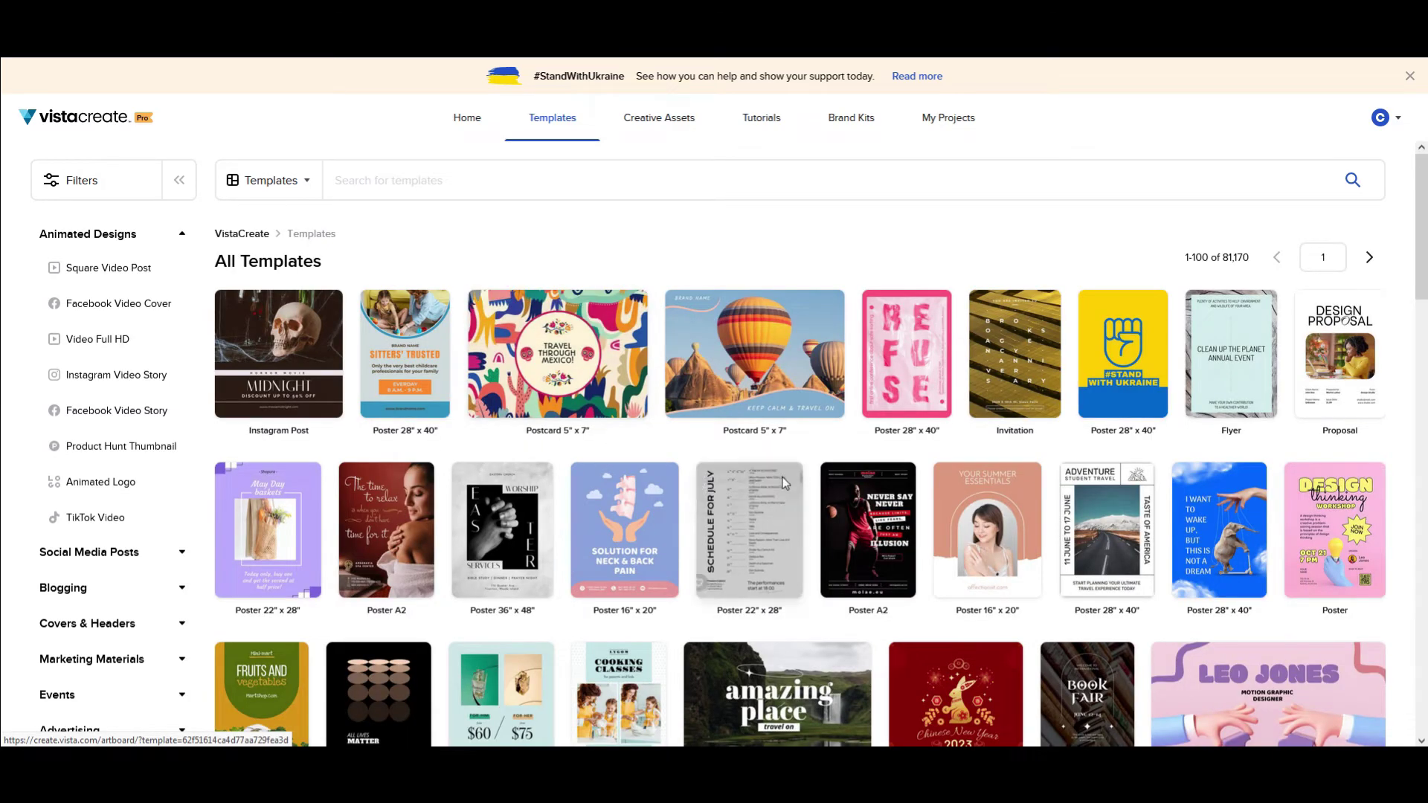
pyautogui.scroll(-7, 784, 480)
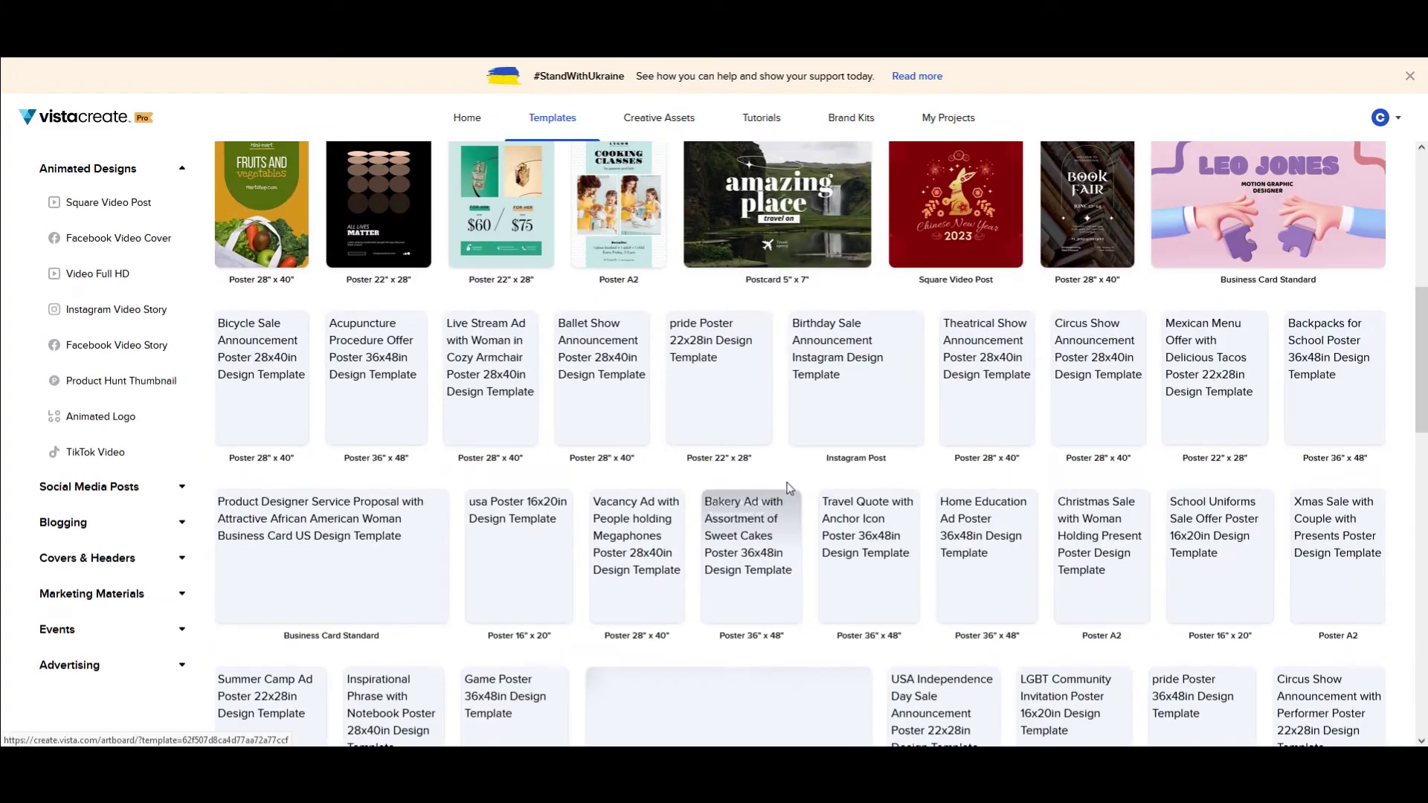
pyautogui.scroll(3, 788, 489)
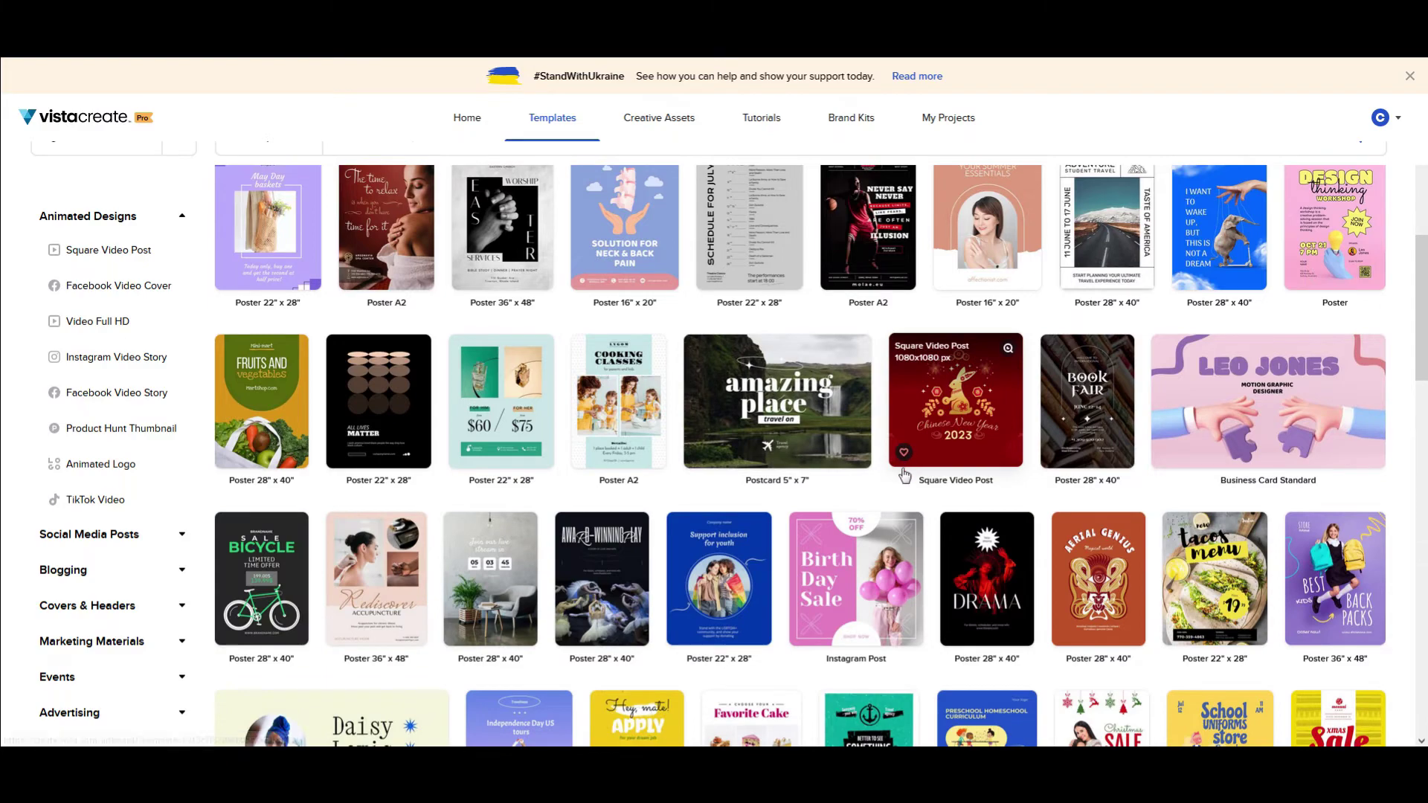
pyautogui.scroll(-4, 914, 452)
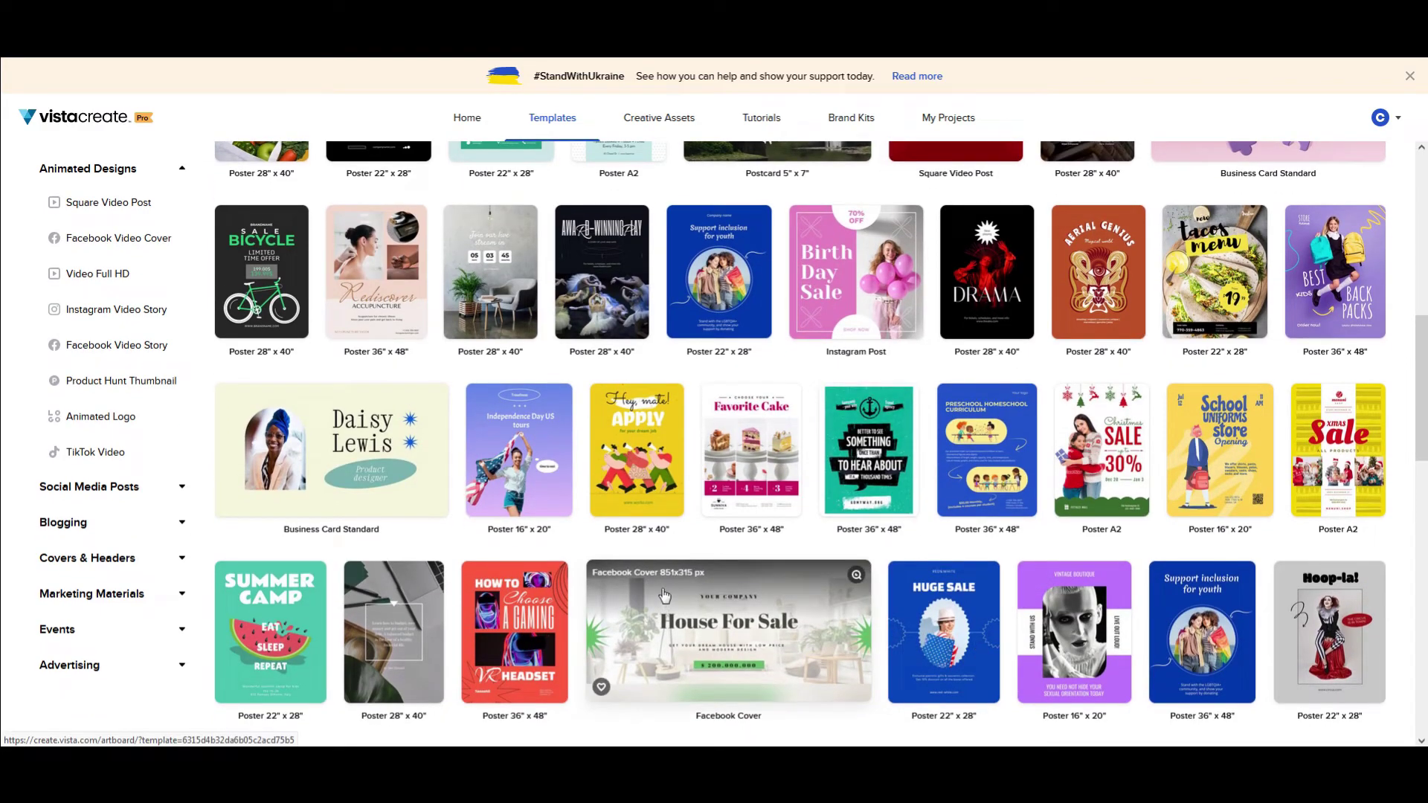
pyautogui.scroll(6, 670, 593)
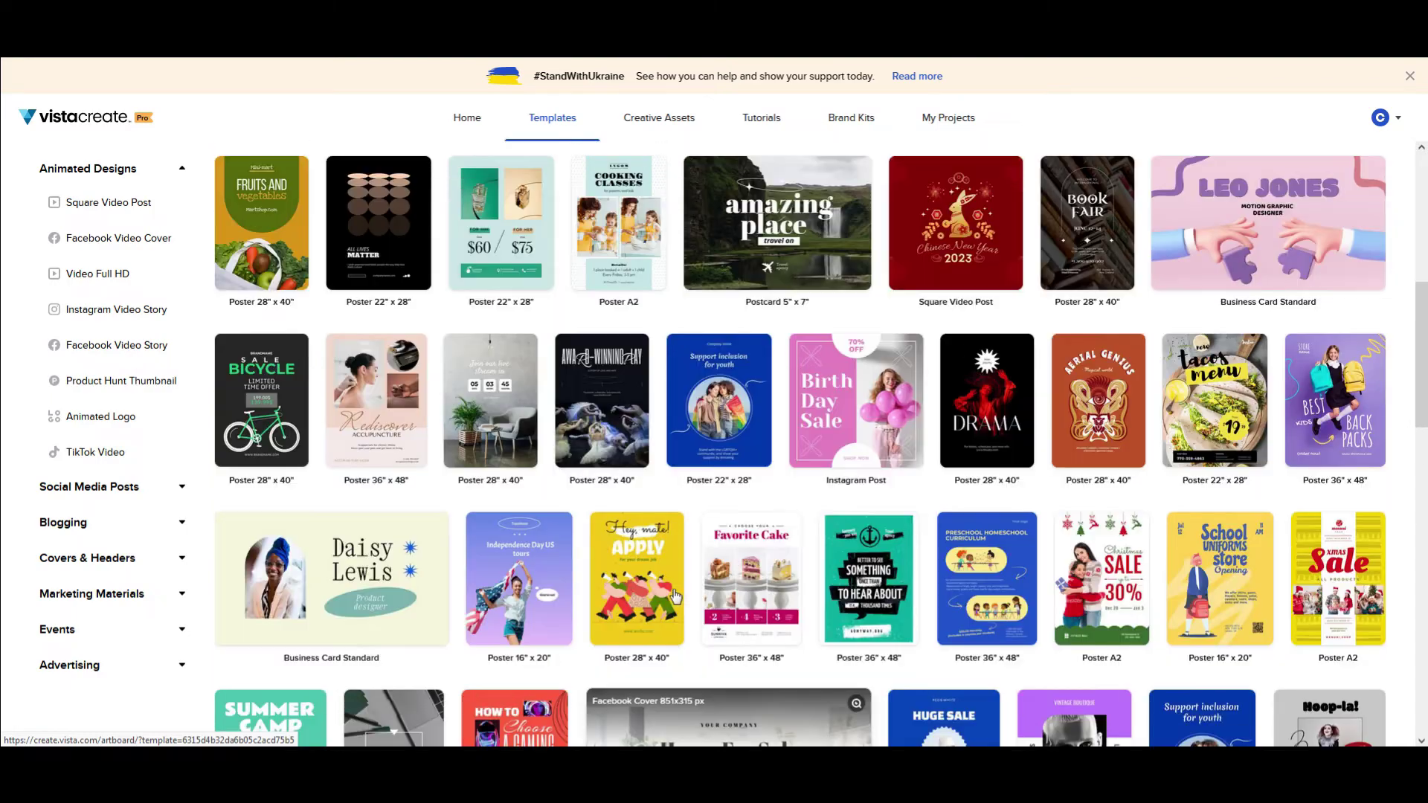
pyautogui.scroll(1, 679, 593)
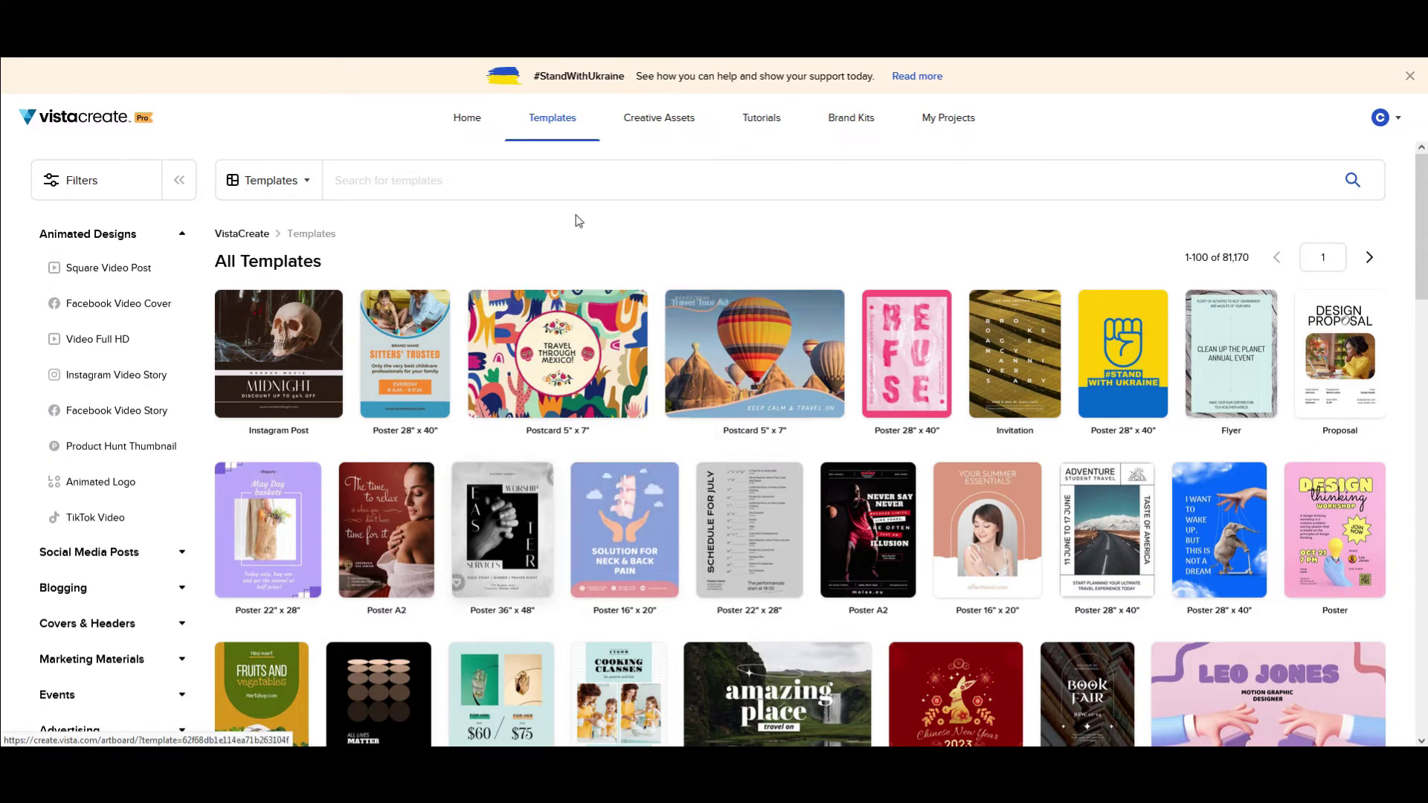
# Step: Return to the VistaCreate home page, then open the saved projects and look through all designs
pyautogui.click(471, 128)
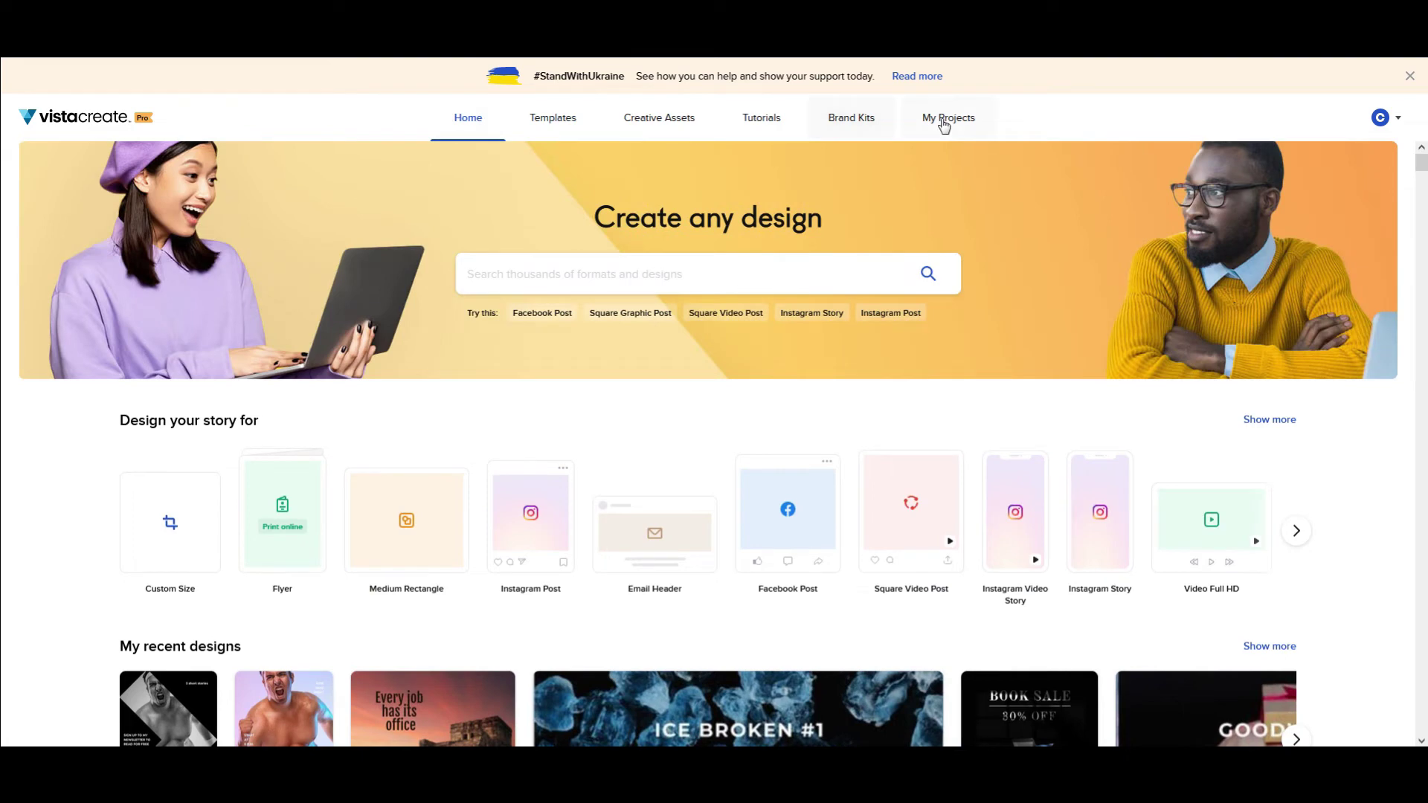
pyautogui.click(945, 123)
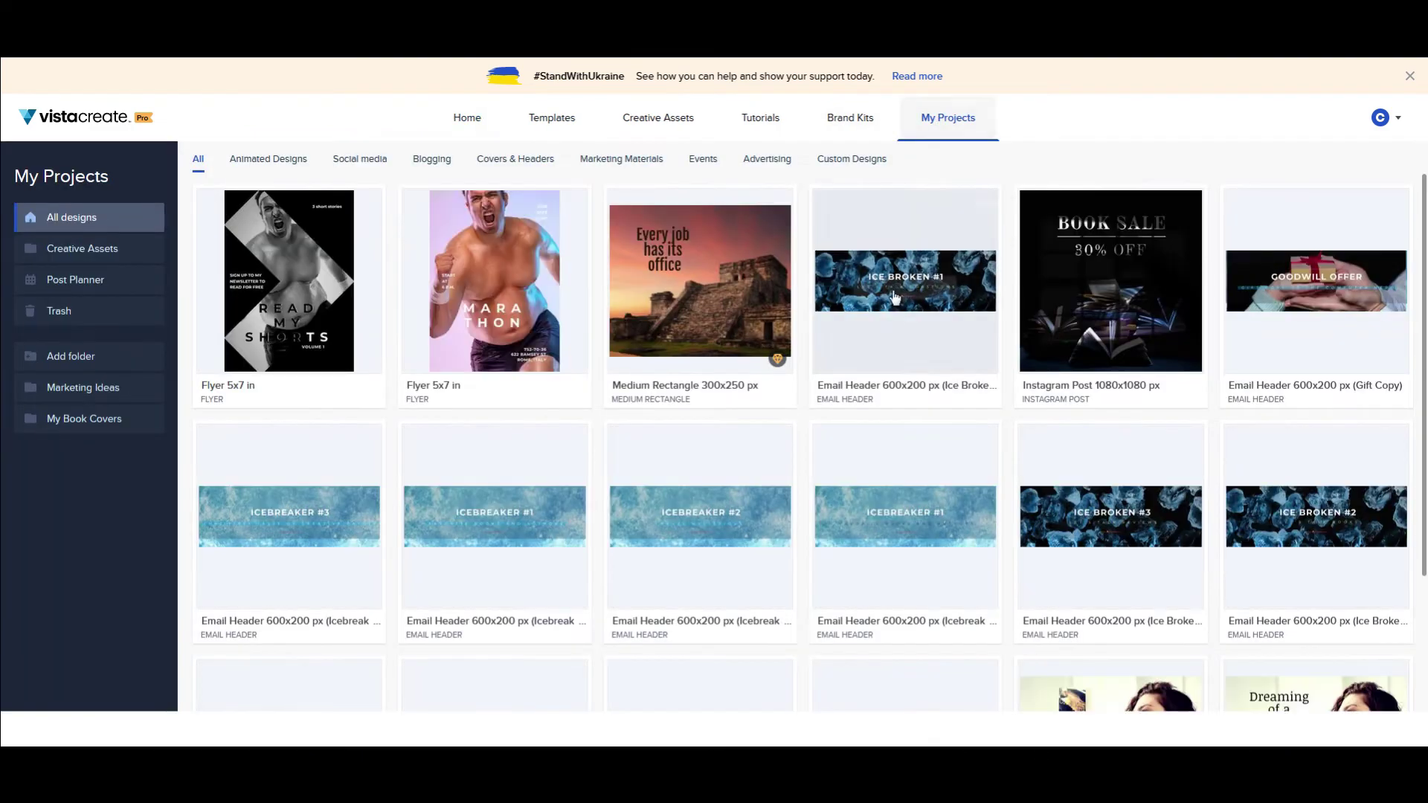
pyautogui.scroll(-1, 993, 463)
pyautogui.scroll(-2, 993, 463)
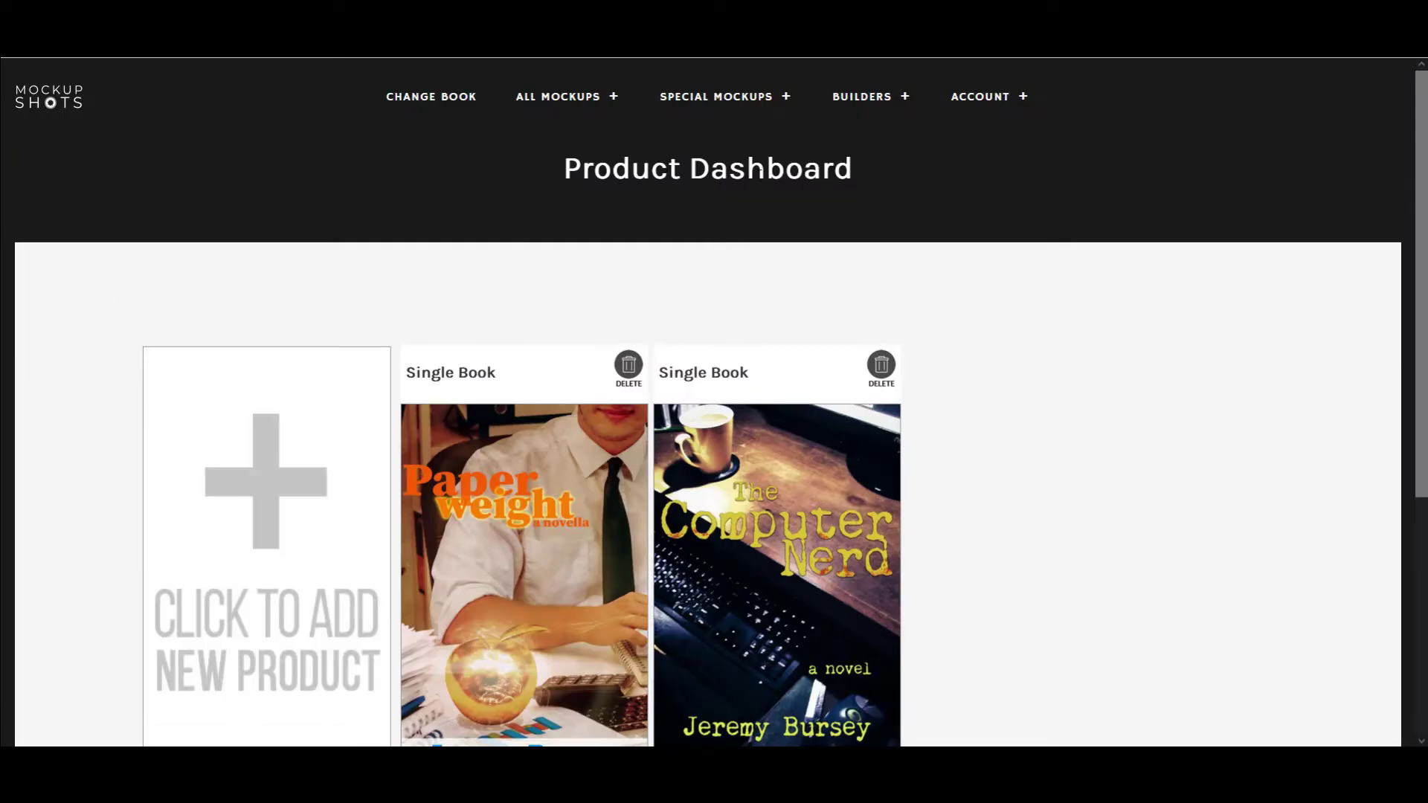
# Step: Switch to the MockupShots product dashboard and make the Paperweight book the default
pyautogui.scroll(-5, 966, 468)
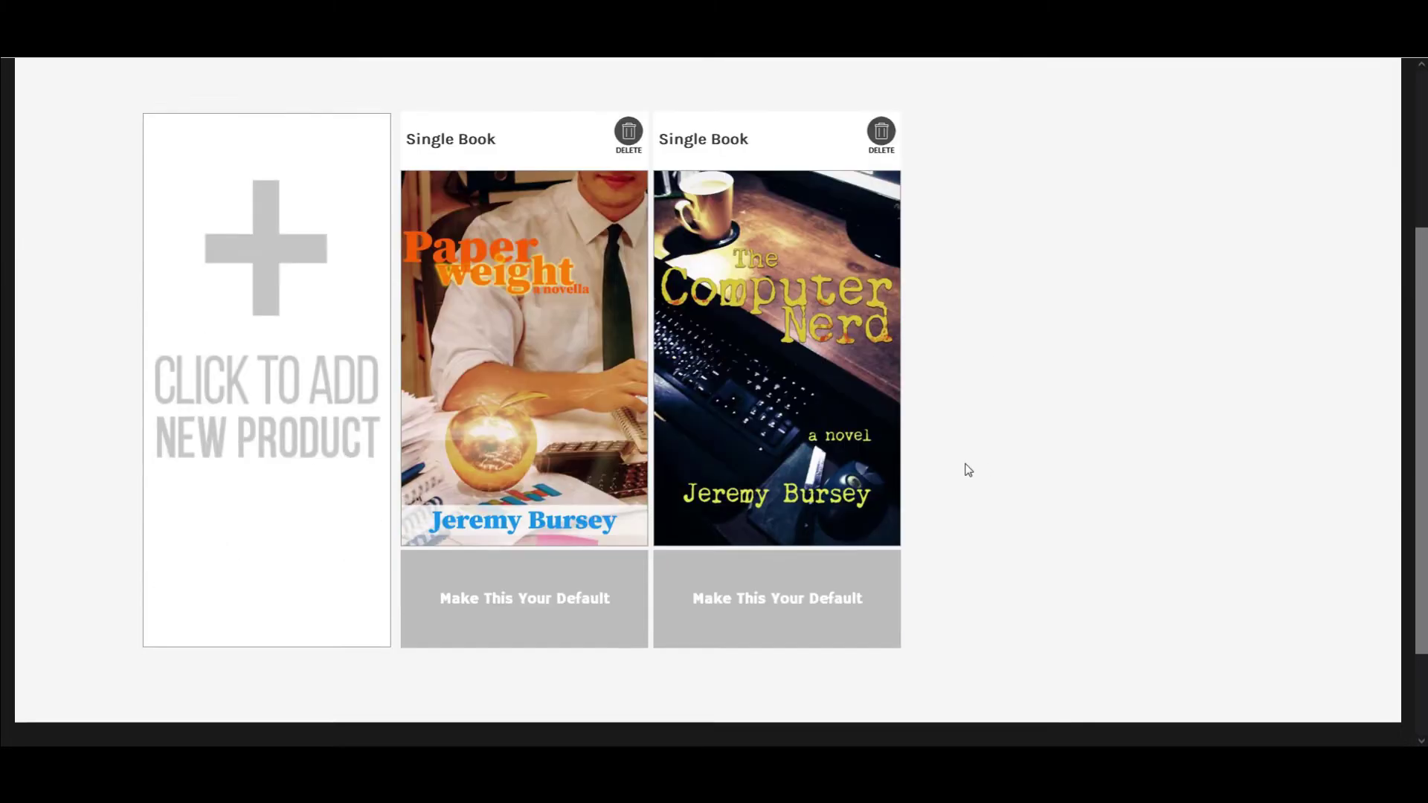
pyautogui.scroll(1, 965, 469)
pyautogui.scroll(2, 529, 411)
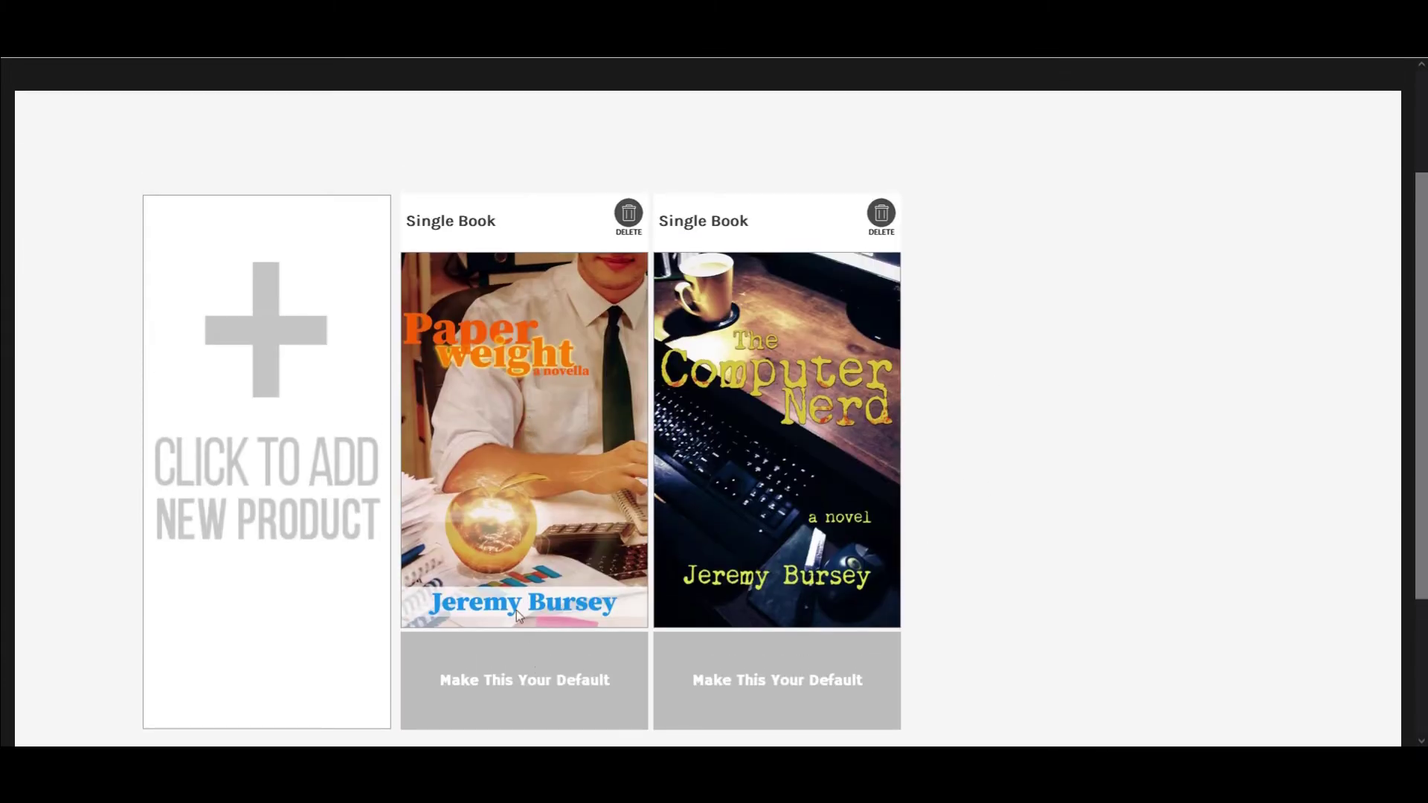
pyautogui.click(531, 659)
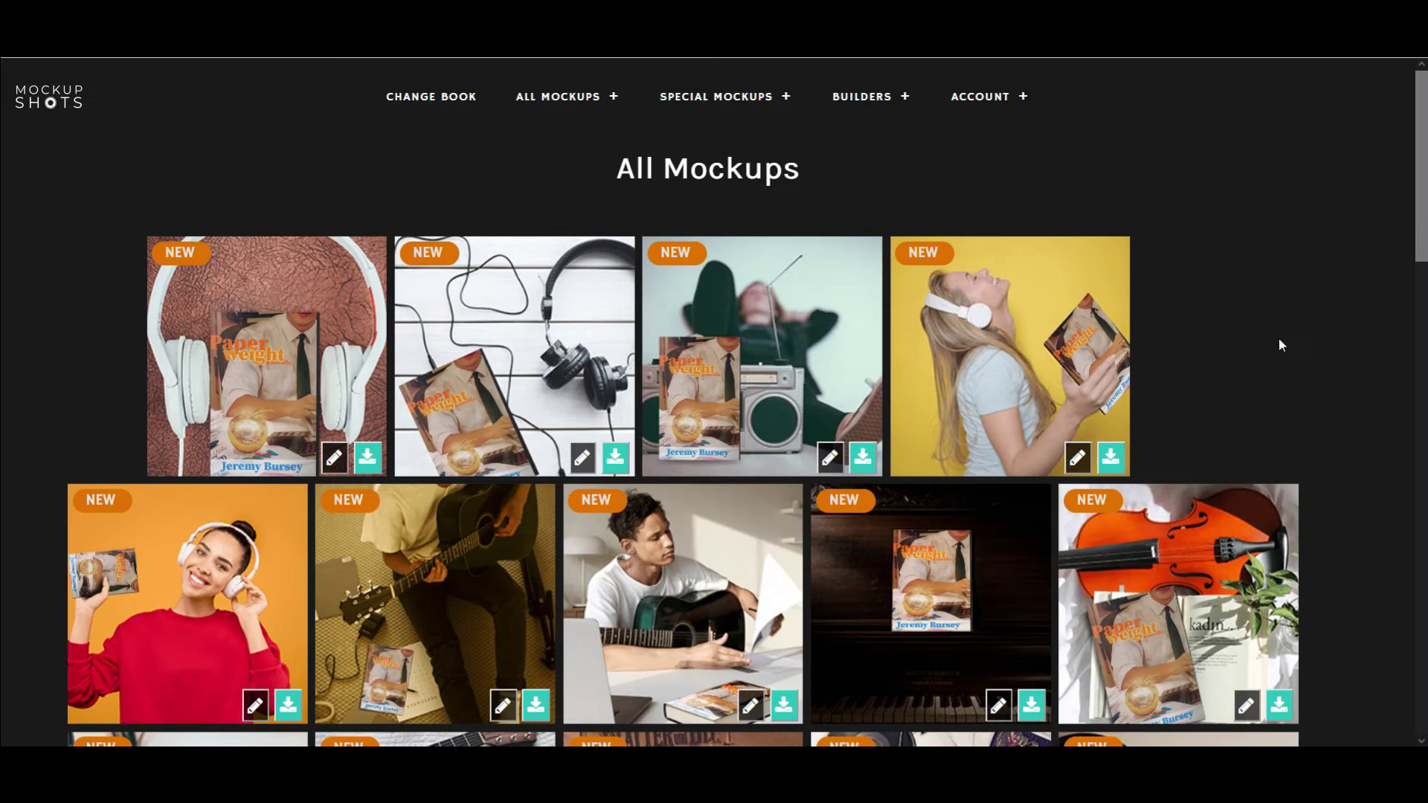
# Step: Examine the All Mockups gallery for the Paperweight cover, covering people, object, 3D book, phone and tablet scenes
pyautogui.scroll(-10, 1260, 394)
pyautogui.scroll(-1, 1184, 345)
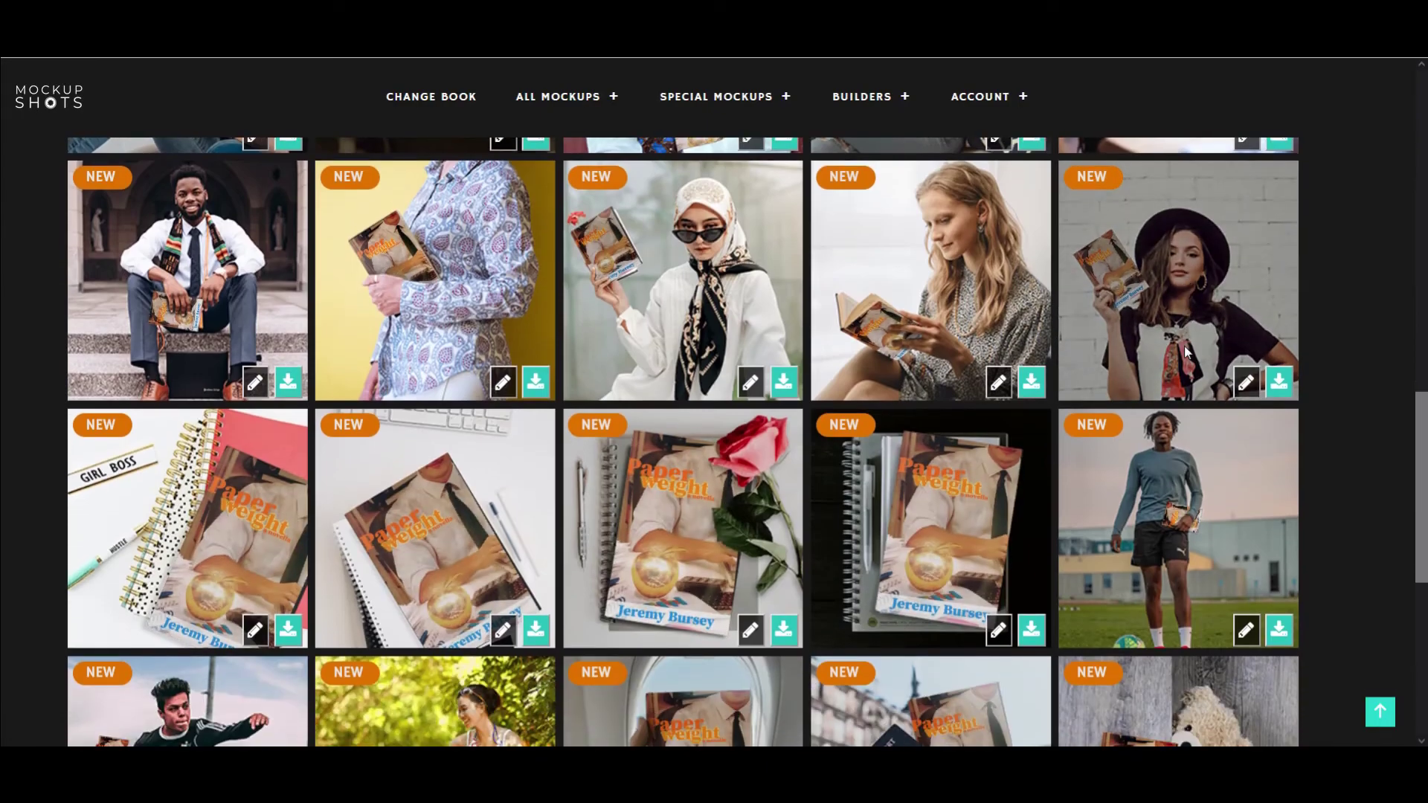
pyautogui.scroll(-6, 1152, 346)
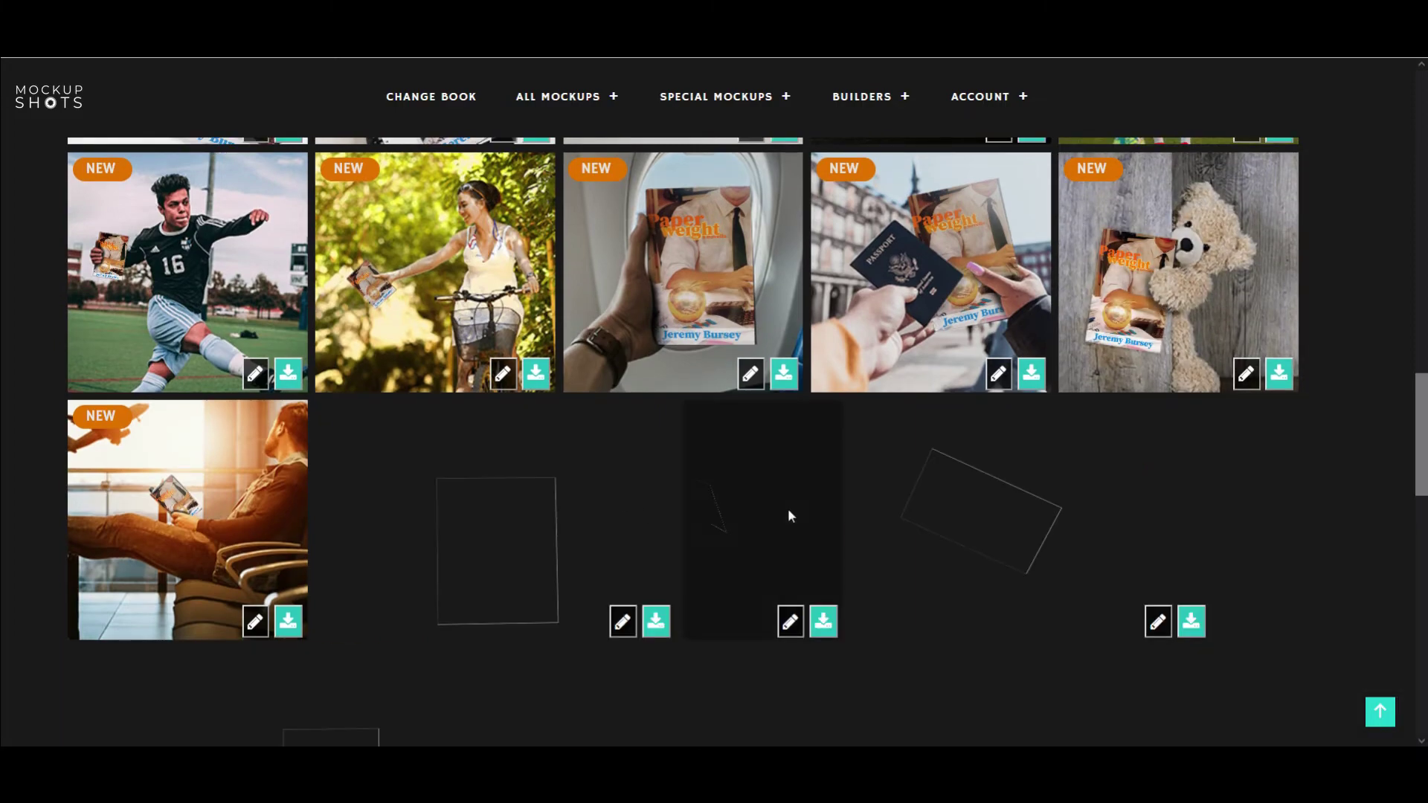
pyautogui.scroll(-7, 788, 506)
pyautogui.scroll(-9, 789, 507)
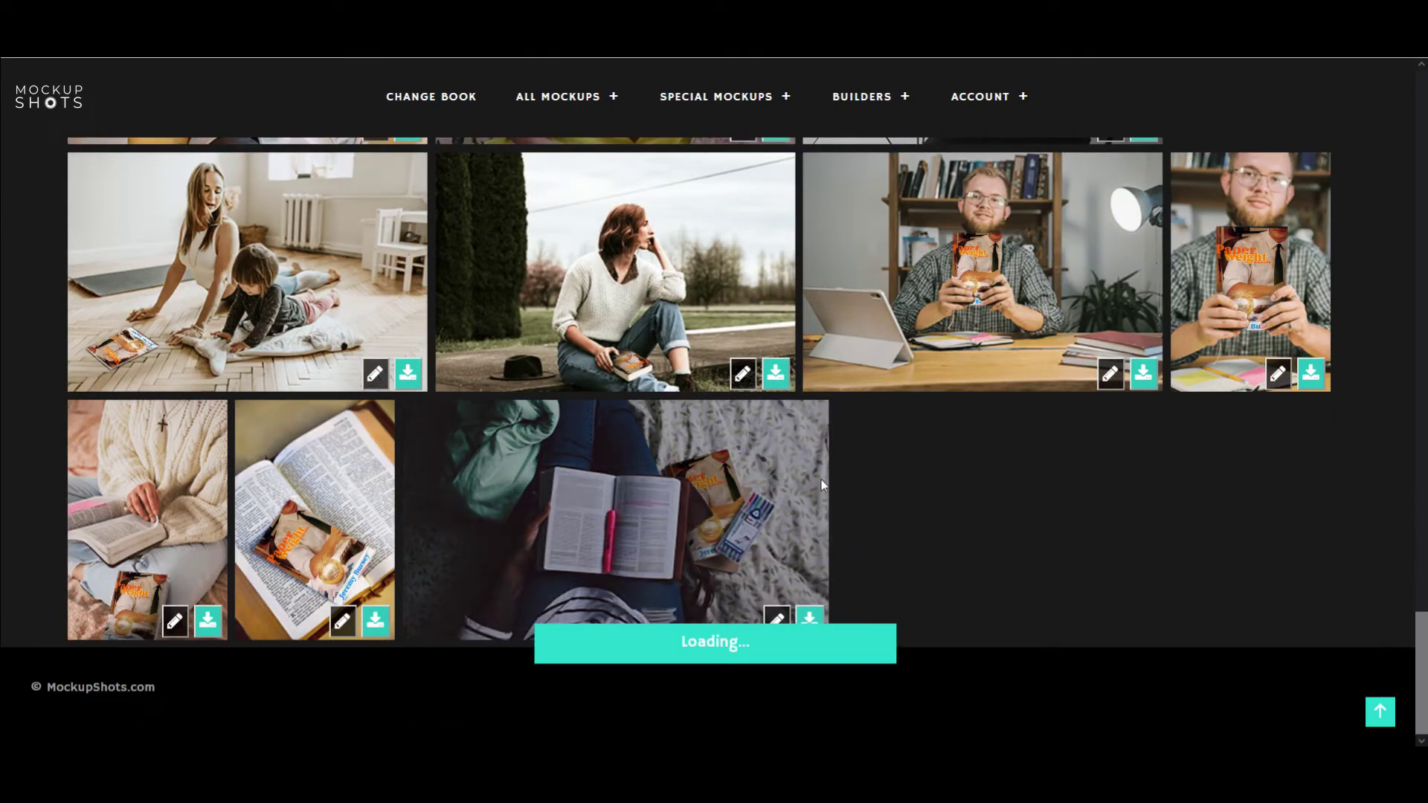
pyautogui.scroll(-5, 809, 483)
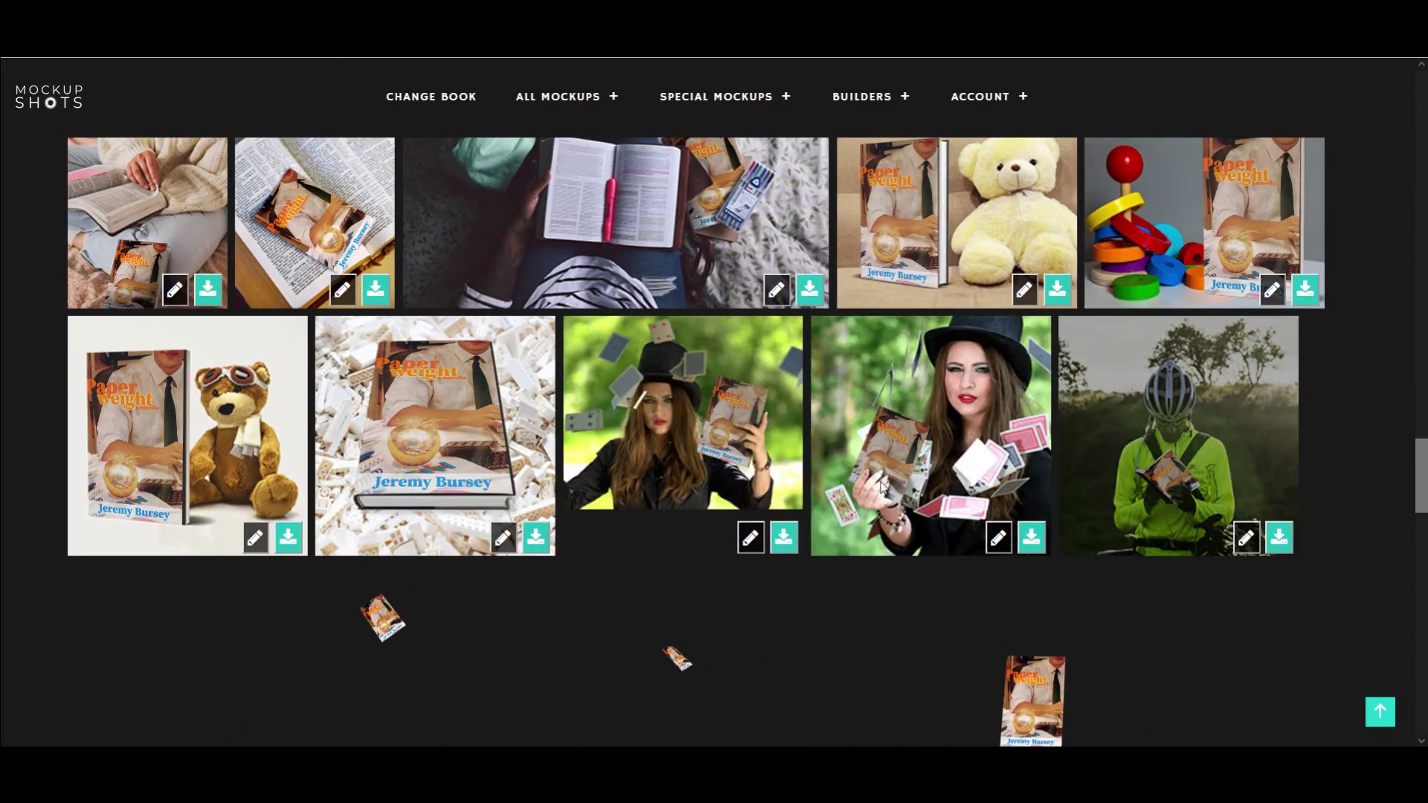
pyautogui.scroll(-10, 967, 493)
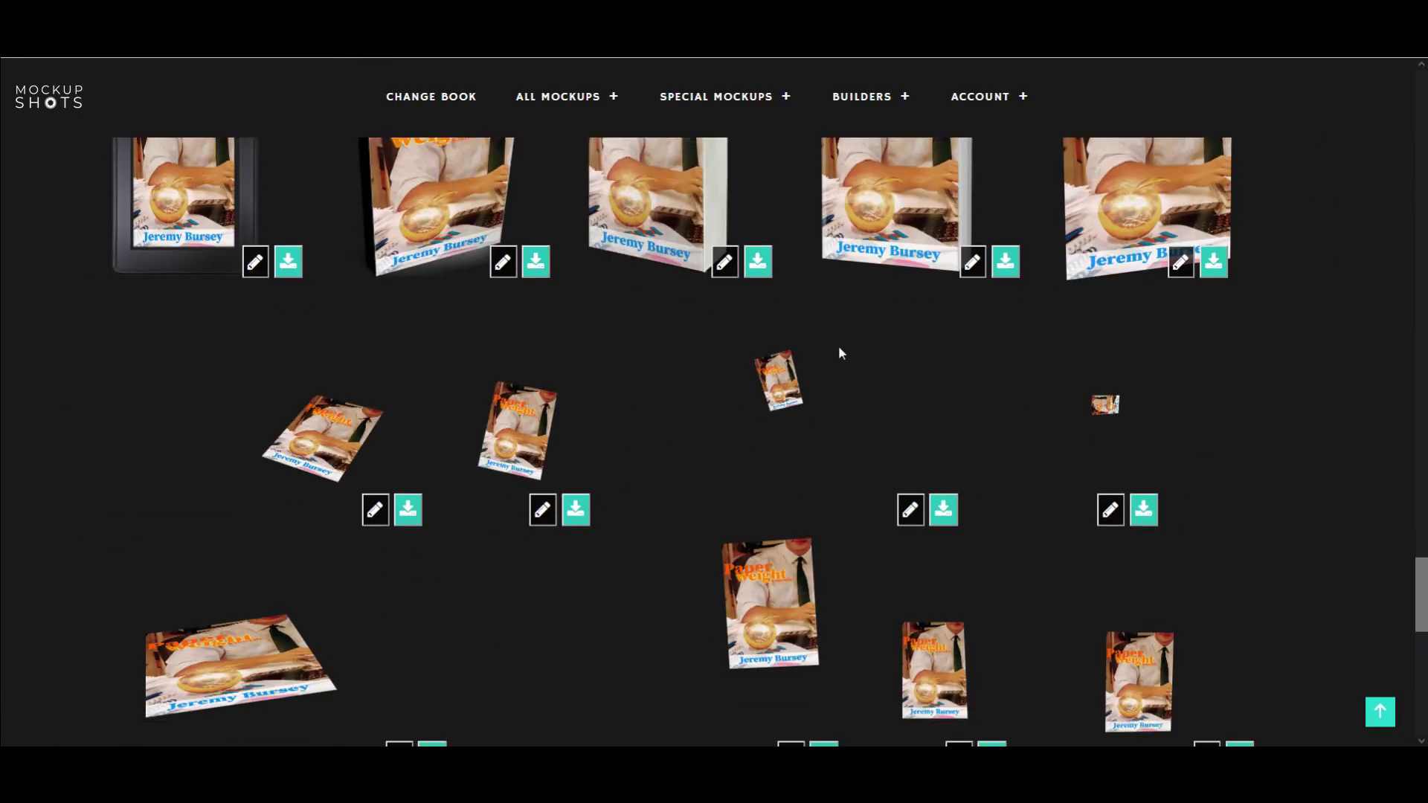
pyautogui.scroll(2, 839, 357)
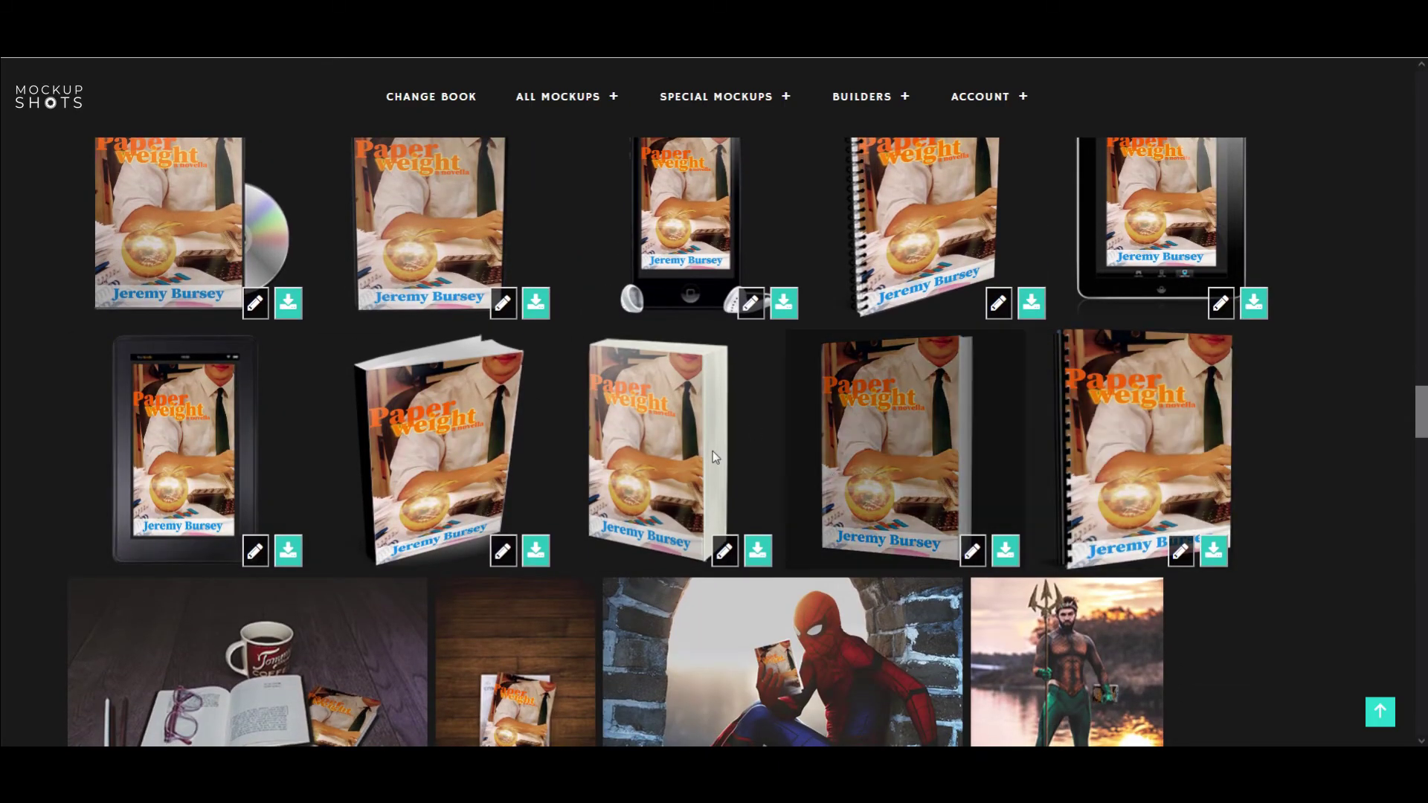
pyautogui.scroll(-3, 773, 467)
pyautogui.scroll(-15, 766, 465)
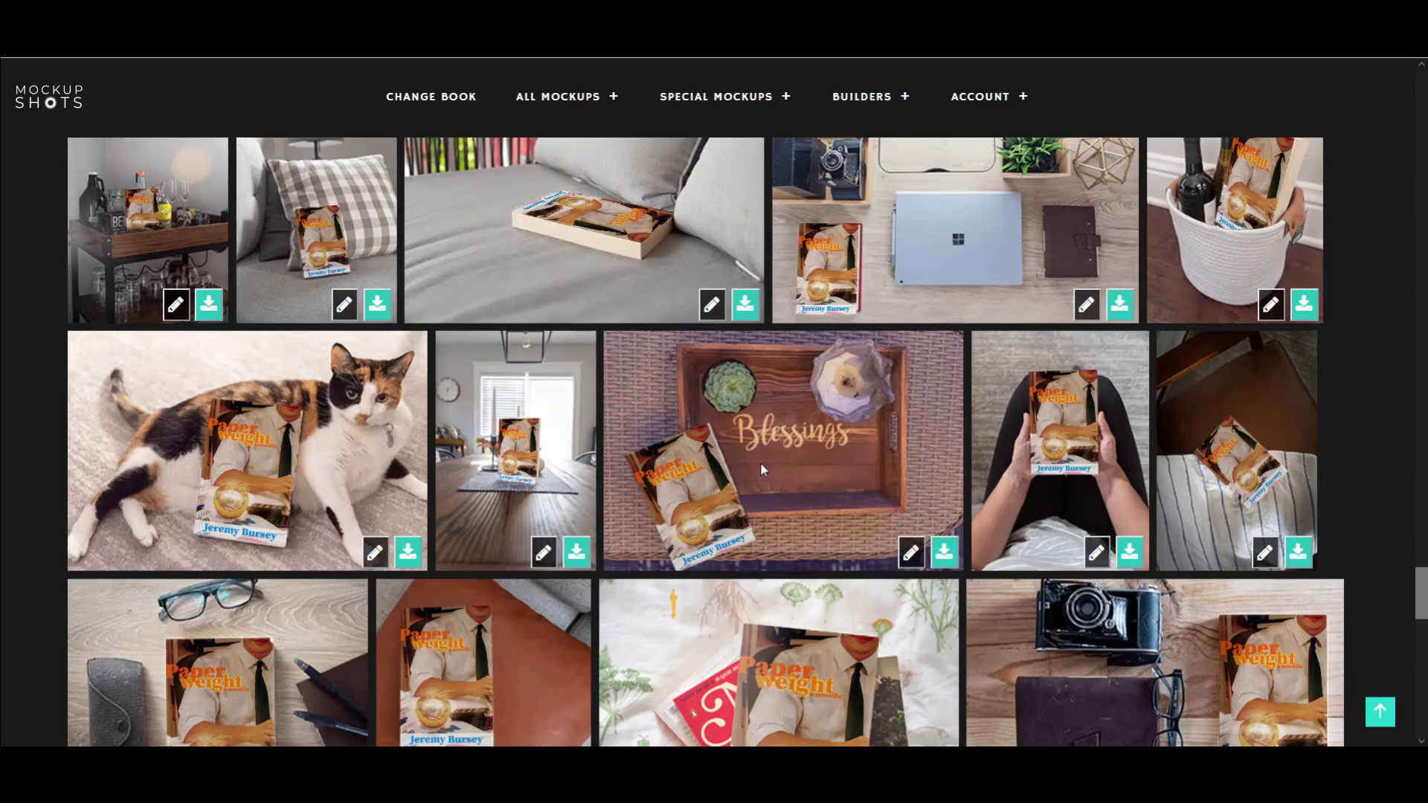
pyautogui.scroll(-10, 761, 461)
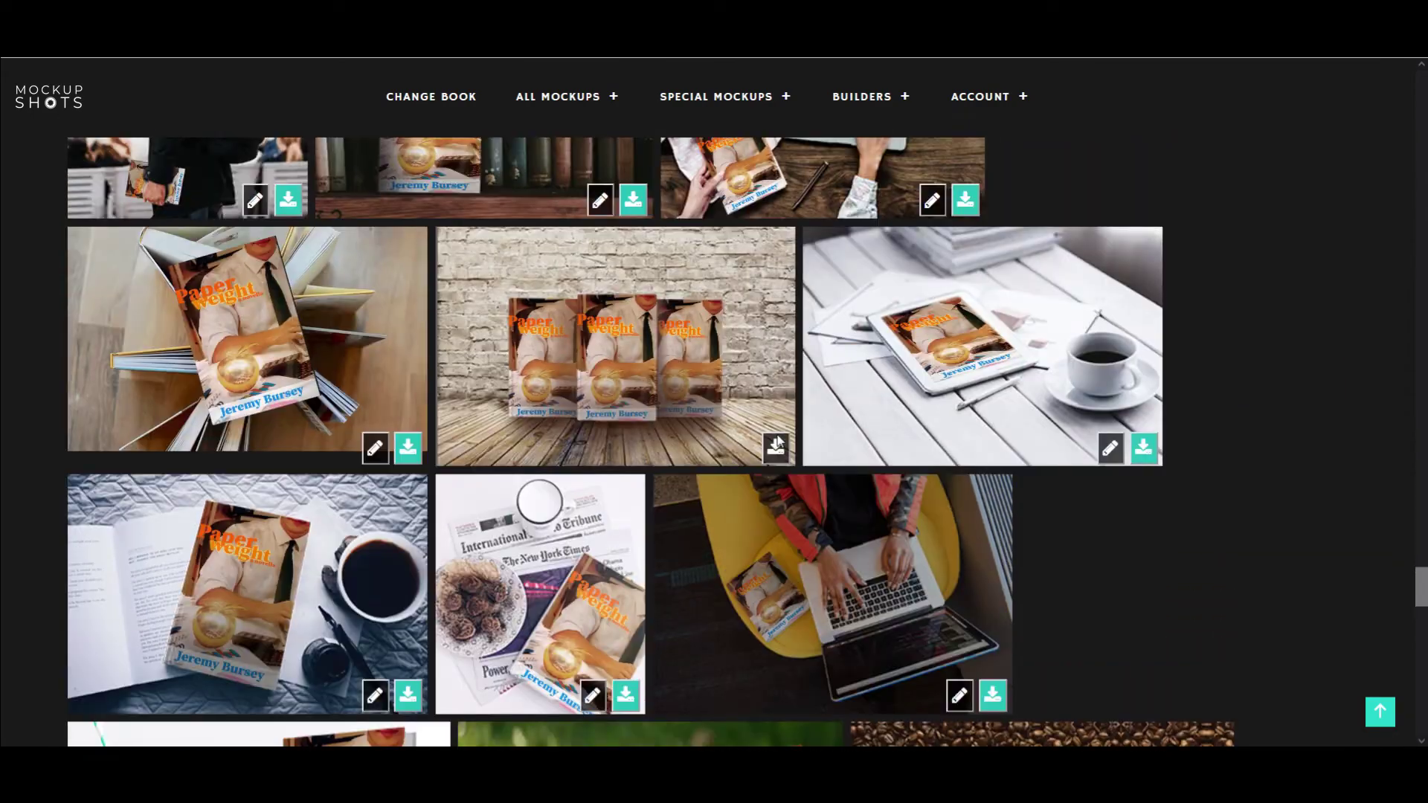
pyautogui.scroll(-12, 779, 443)
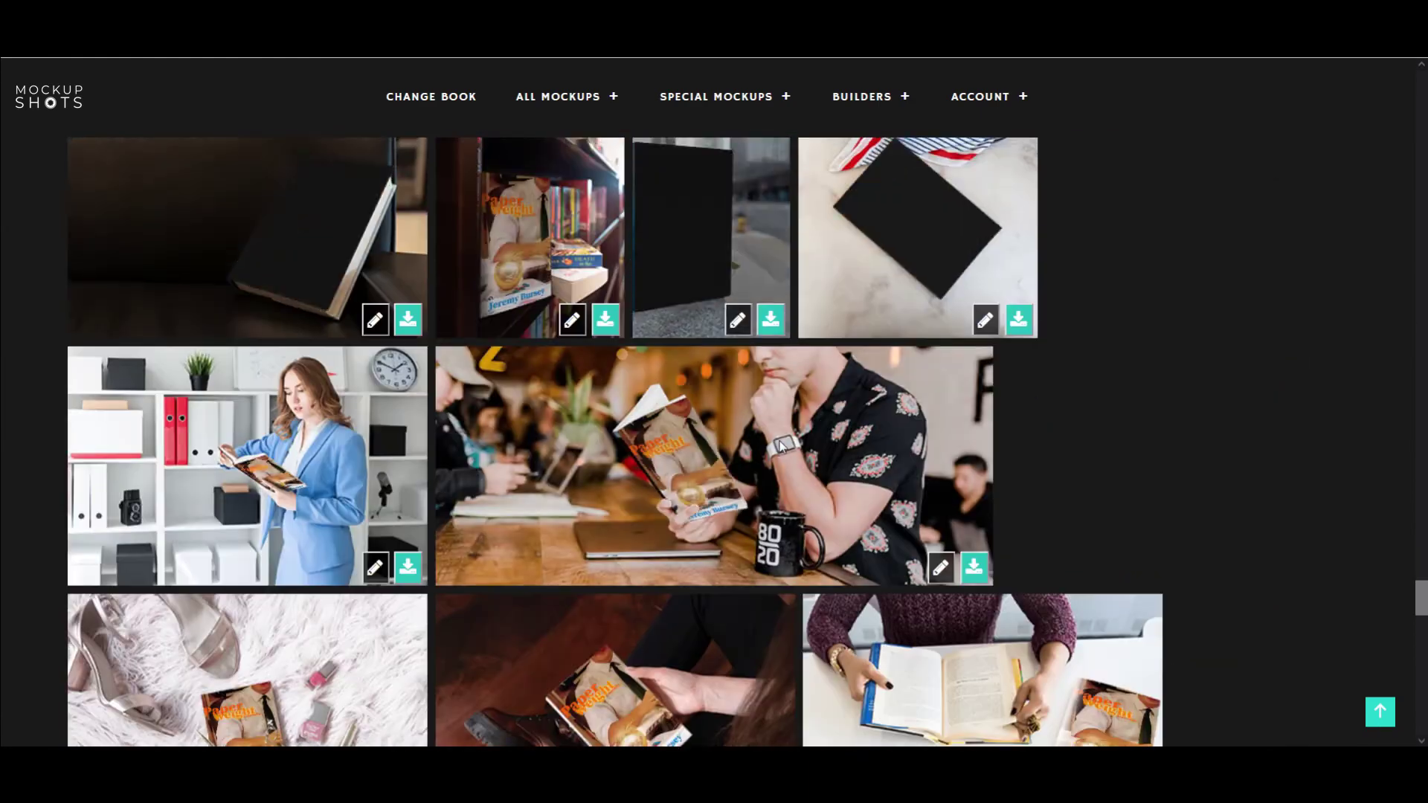
pyautogui.scroll(-15, 779, 444)
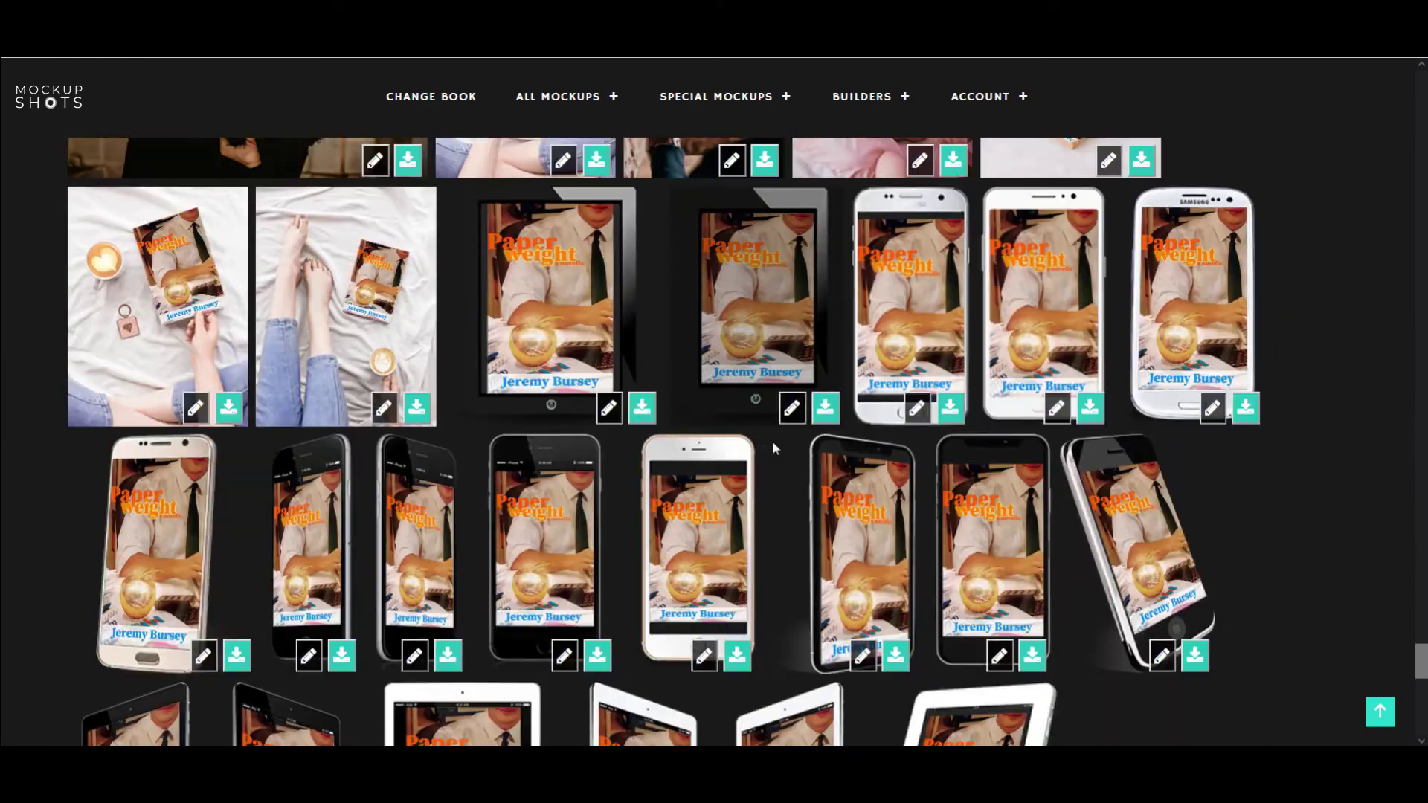
pyautogui.scroll(-2, 774, 439)
pyautogui.scroll(4, 818, 437)
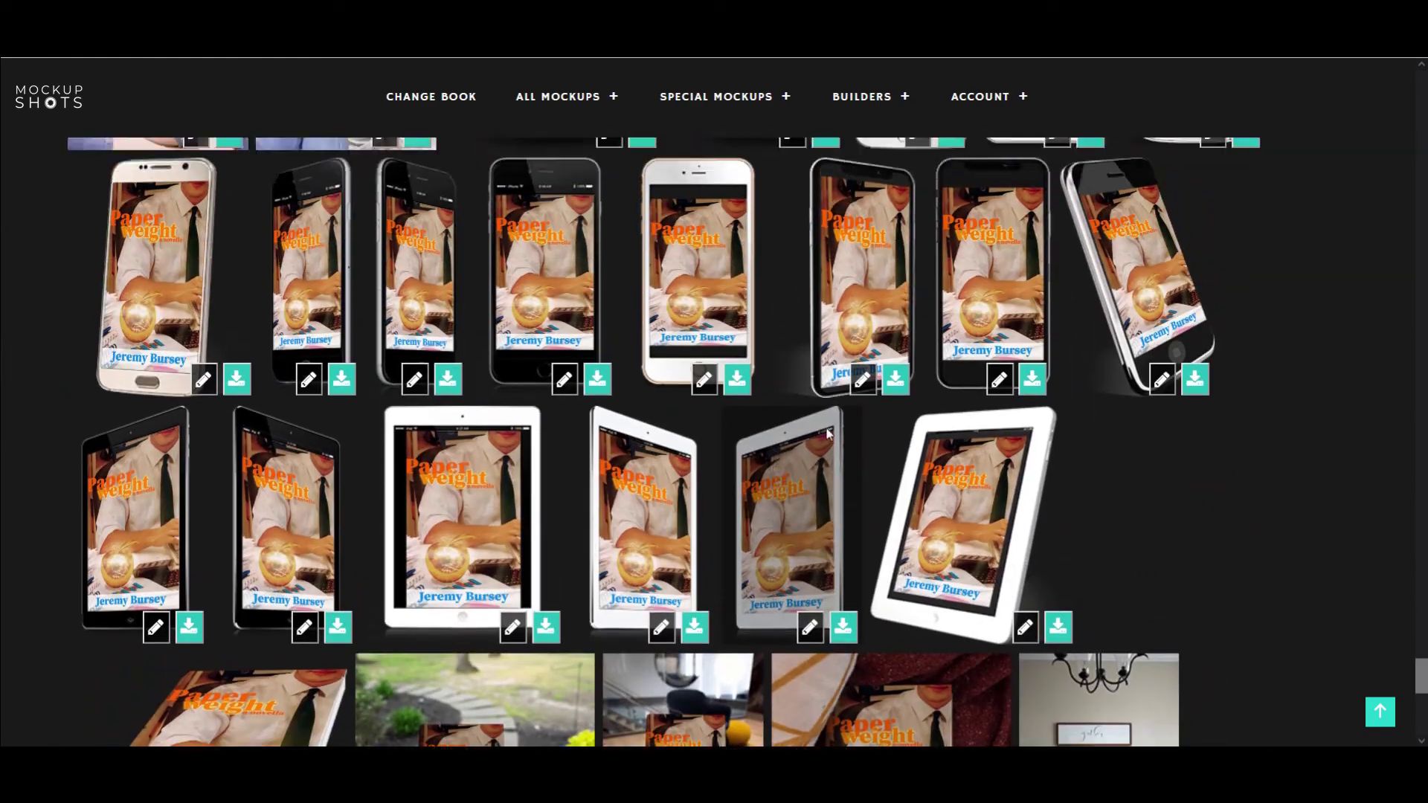
pyautogui.scroll(1, 940, 324)
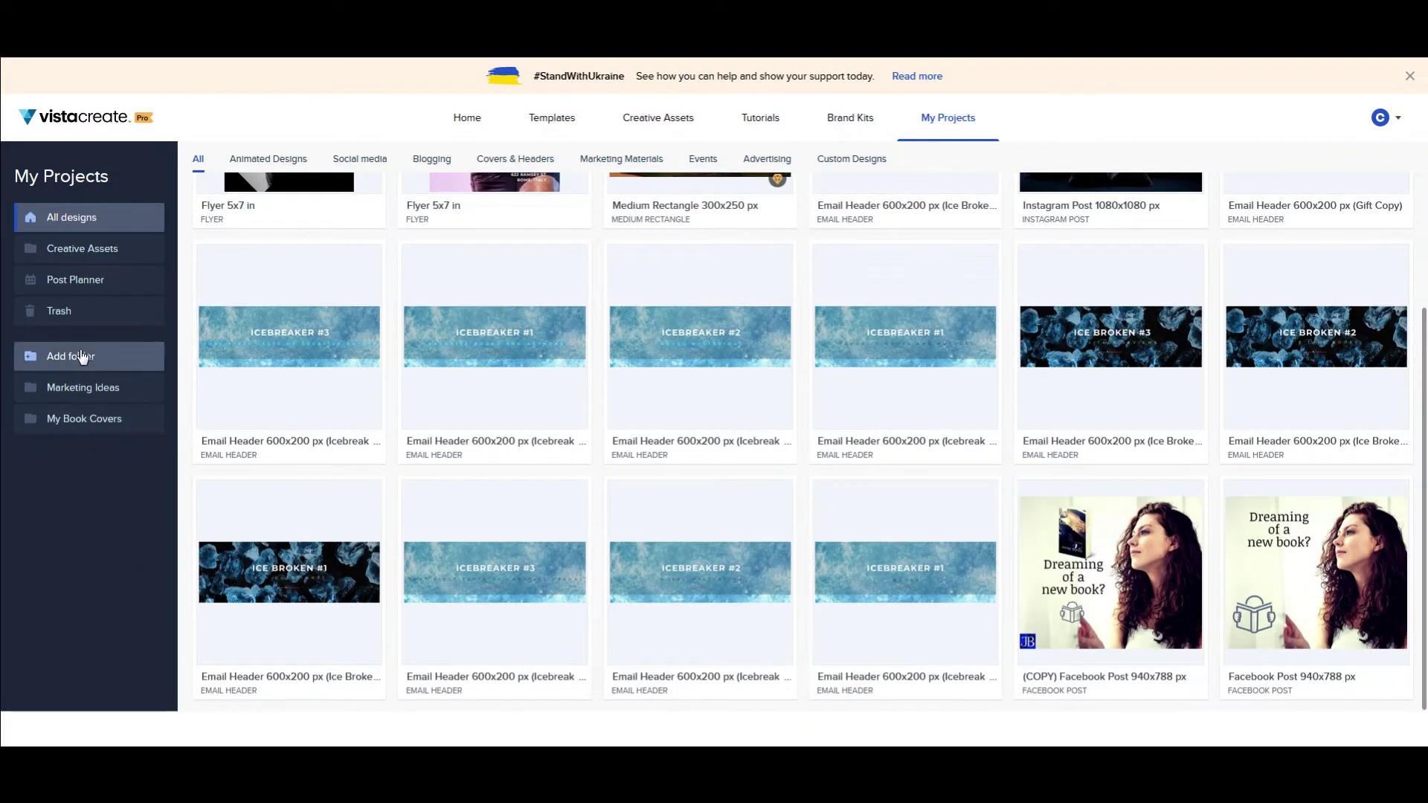
# Step: Switch back to VistaCreate's projects and view the Creative Assets section and the My Book Covers folder
pyautogui.click(87, 253)
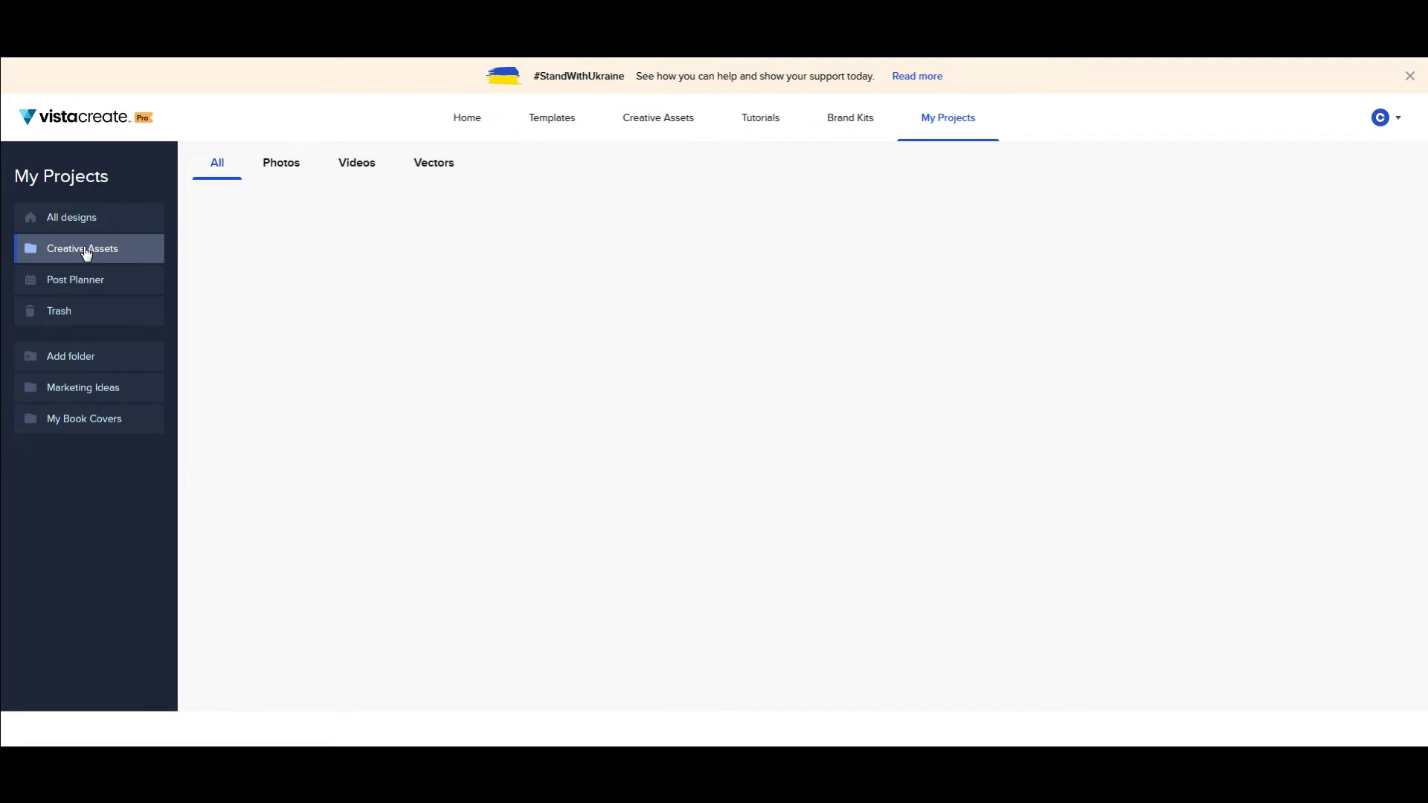
pyautogui.click(71, 422)
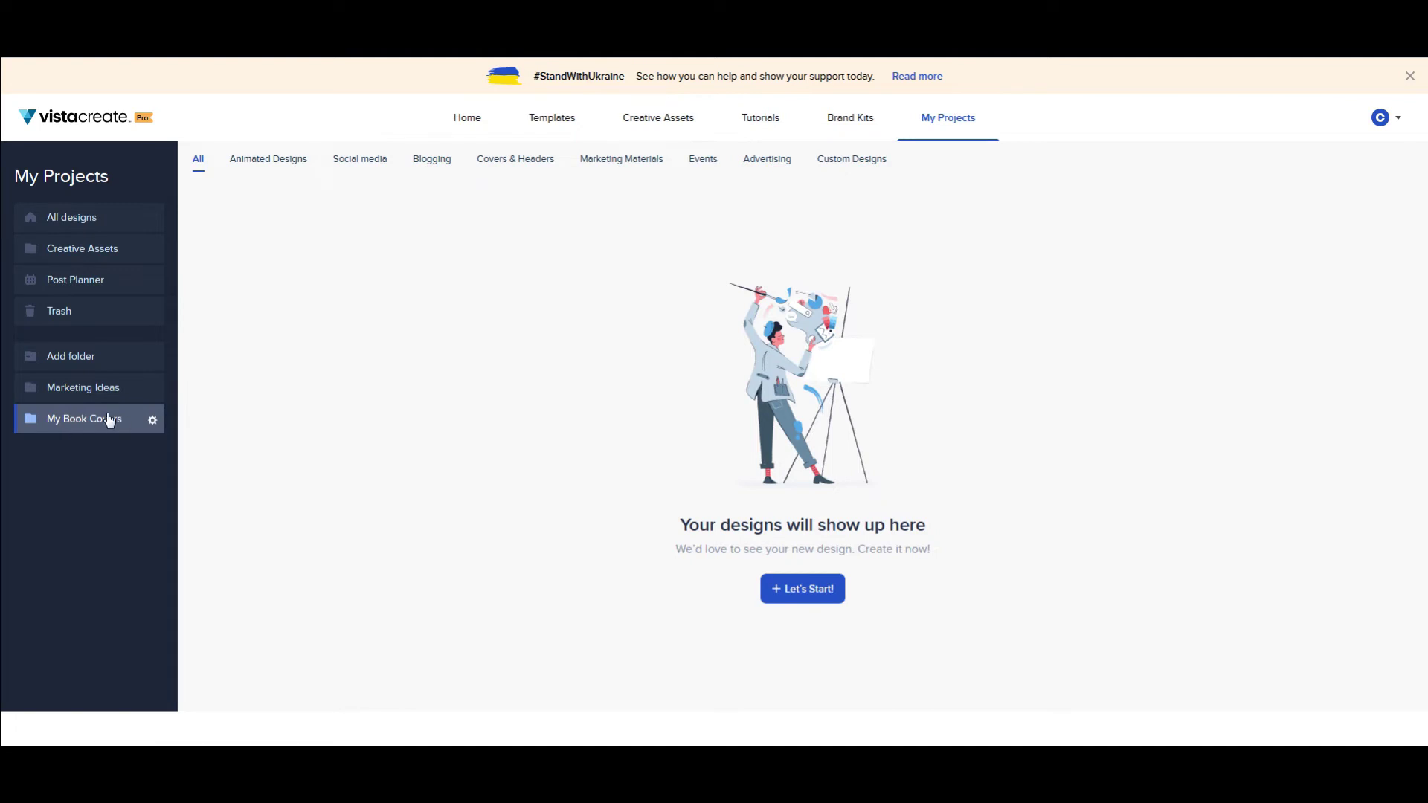
# Step: View the Brand Kits page, then open the full template catalogue and look through its design categories
pyautogui.click(838, 121)
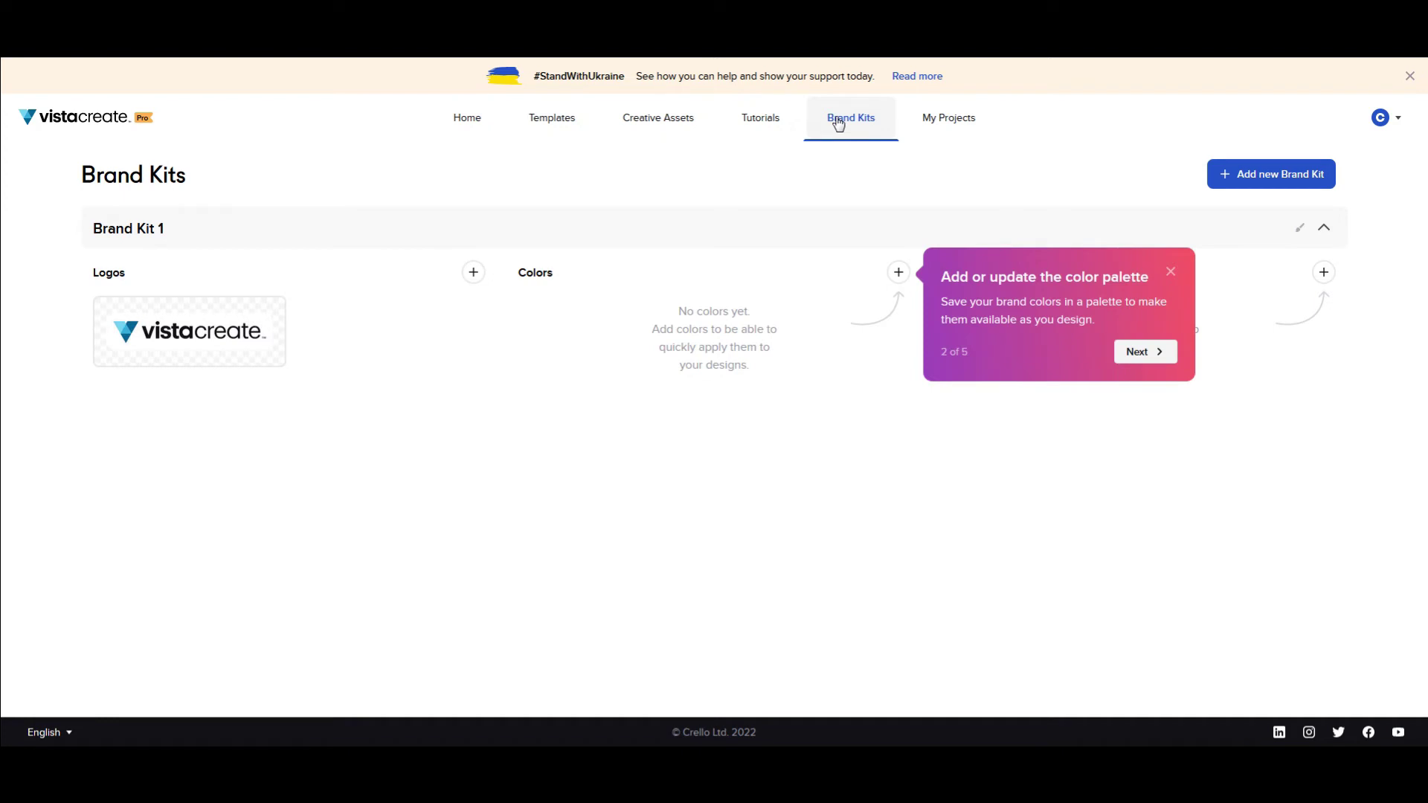
pyautogui.click(558, 131)
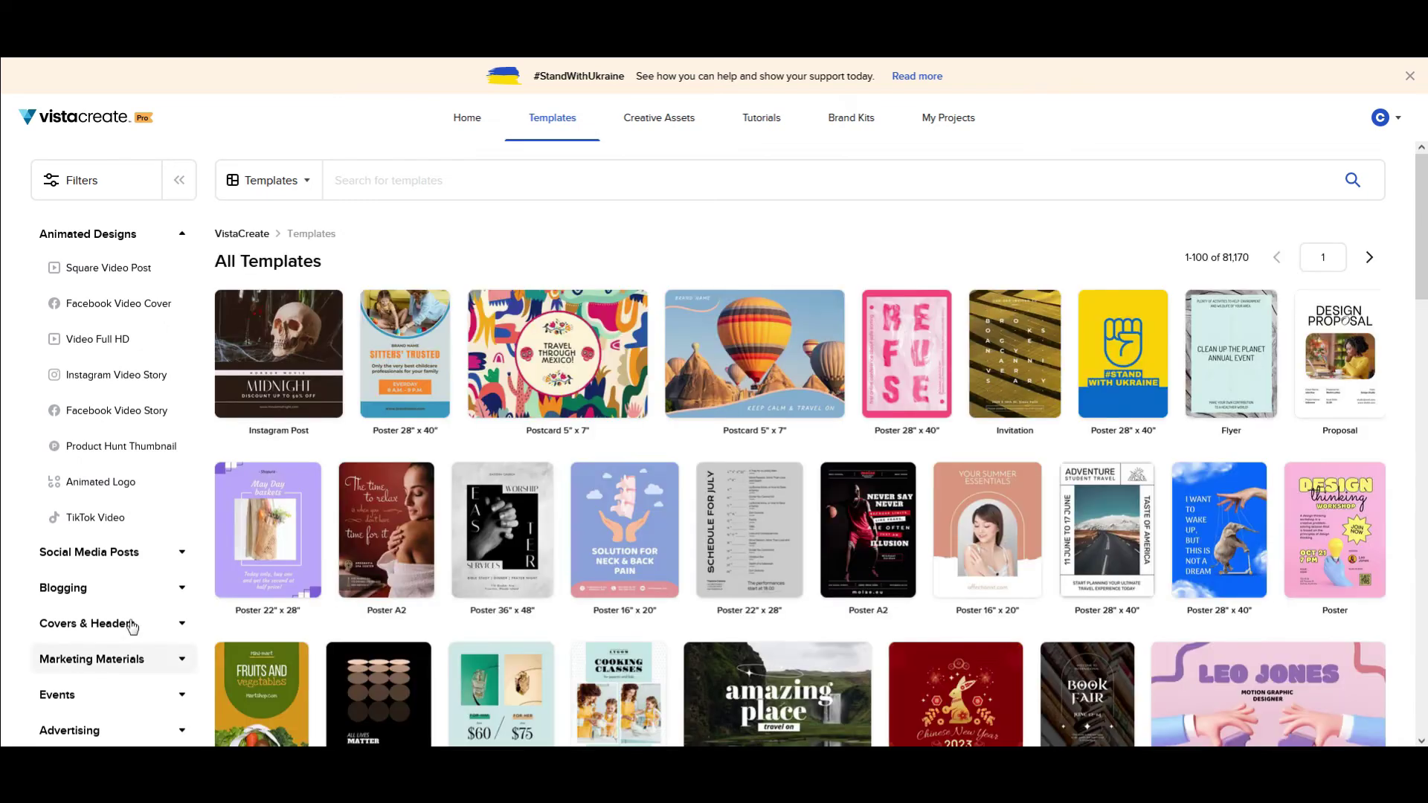
pyautogui.scroll(-3, 97, 662)
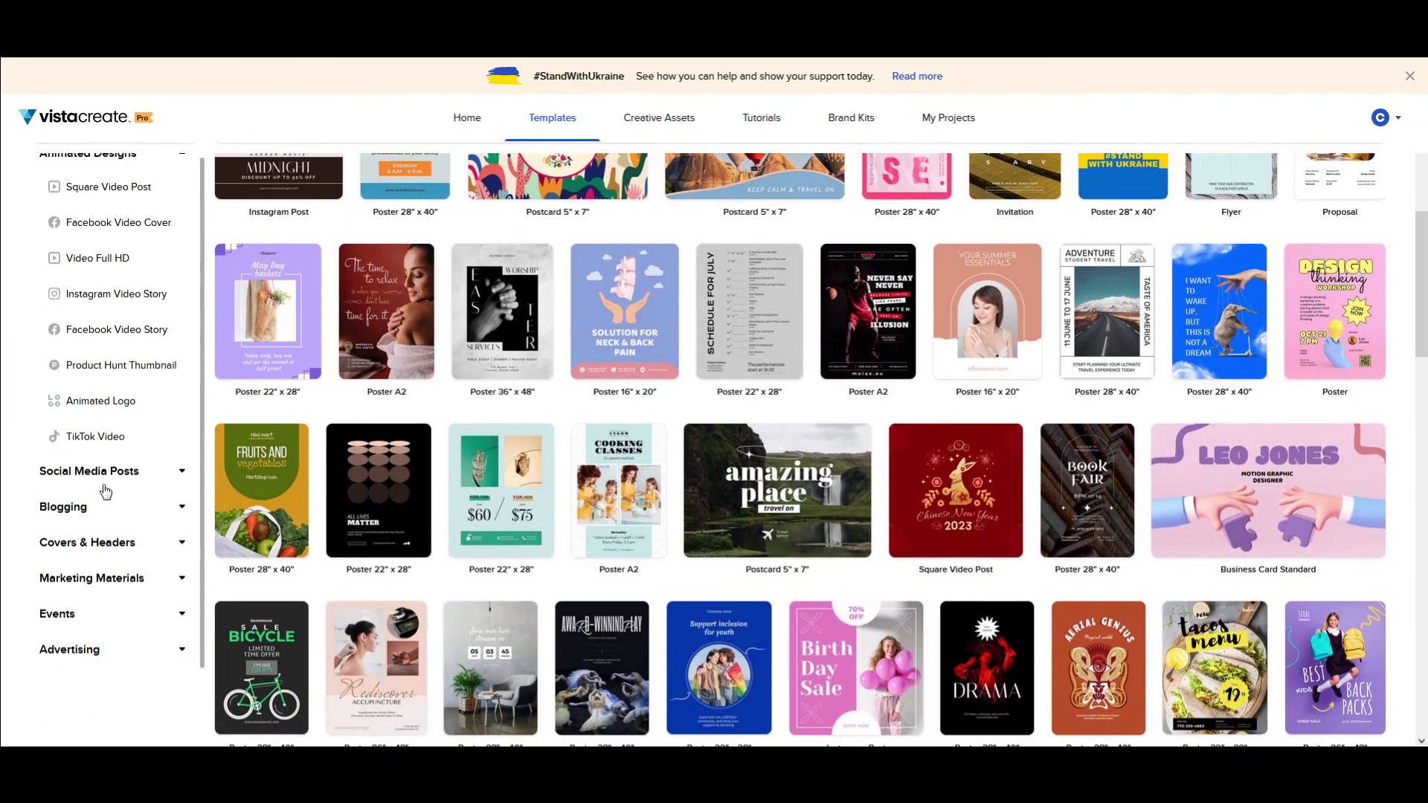
pyautogui.scroll(3, 102, 488)
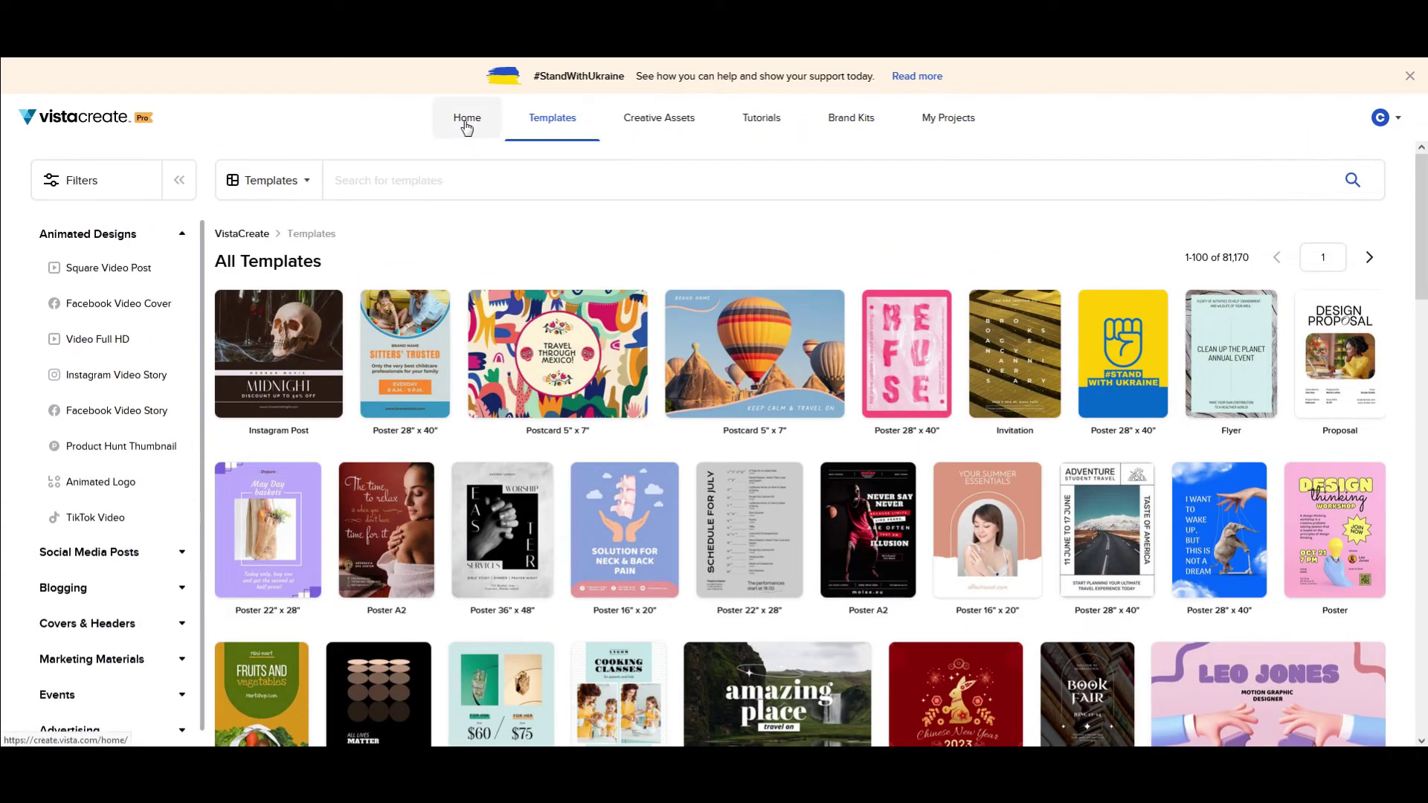
# Step: Return to the VistaCreate home page and look over the design formats, recent designs, featured templates and newest templates
pyautogui.click(467, 122)
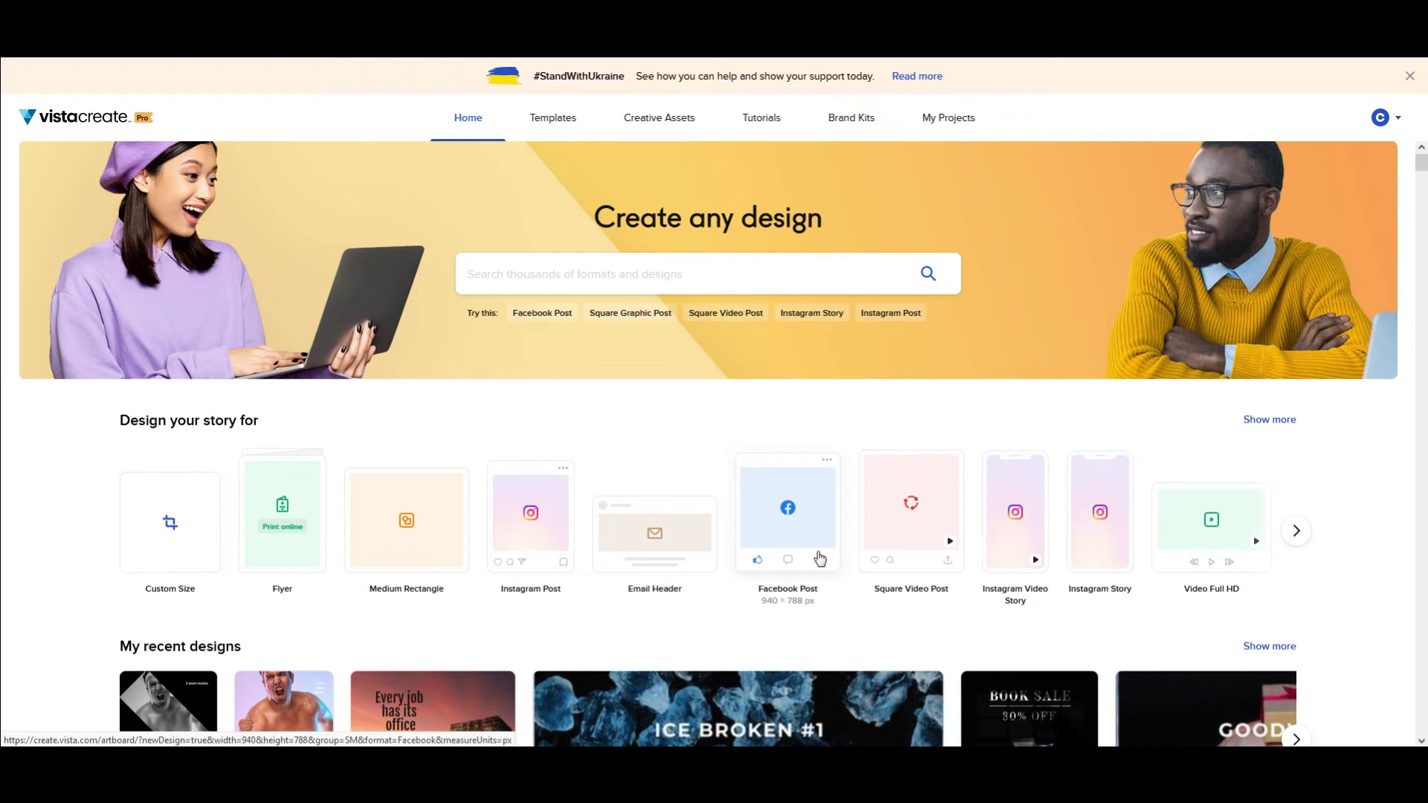
pyautogui.scroll(-8, 461, 431)
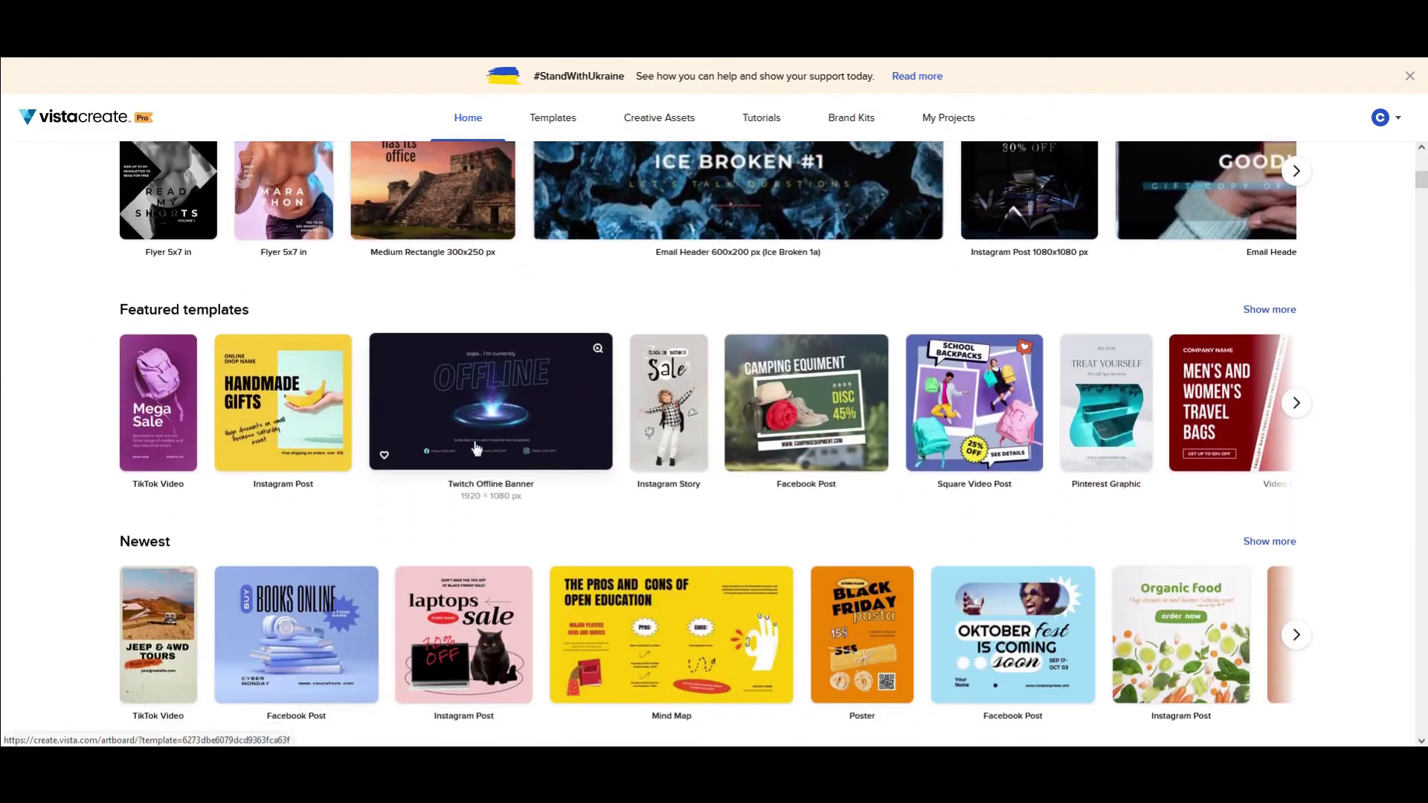
pyautogui.scroll(8, 572, 426)
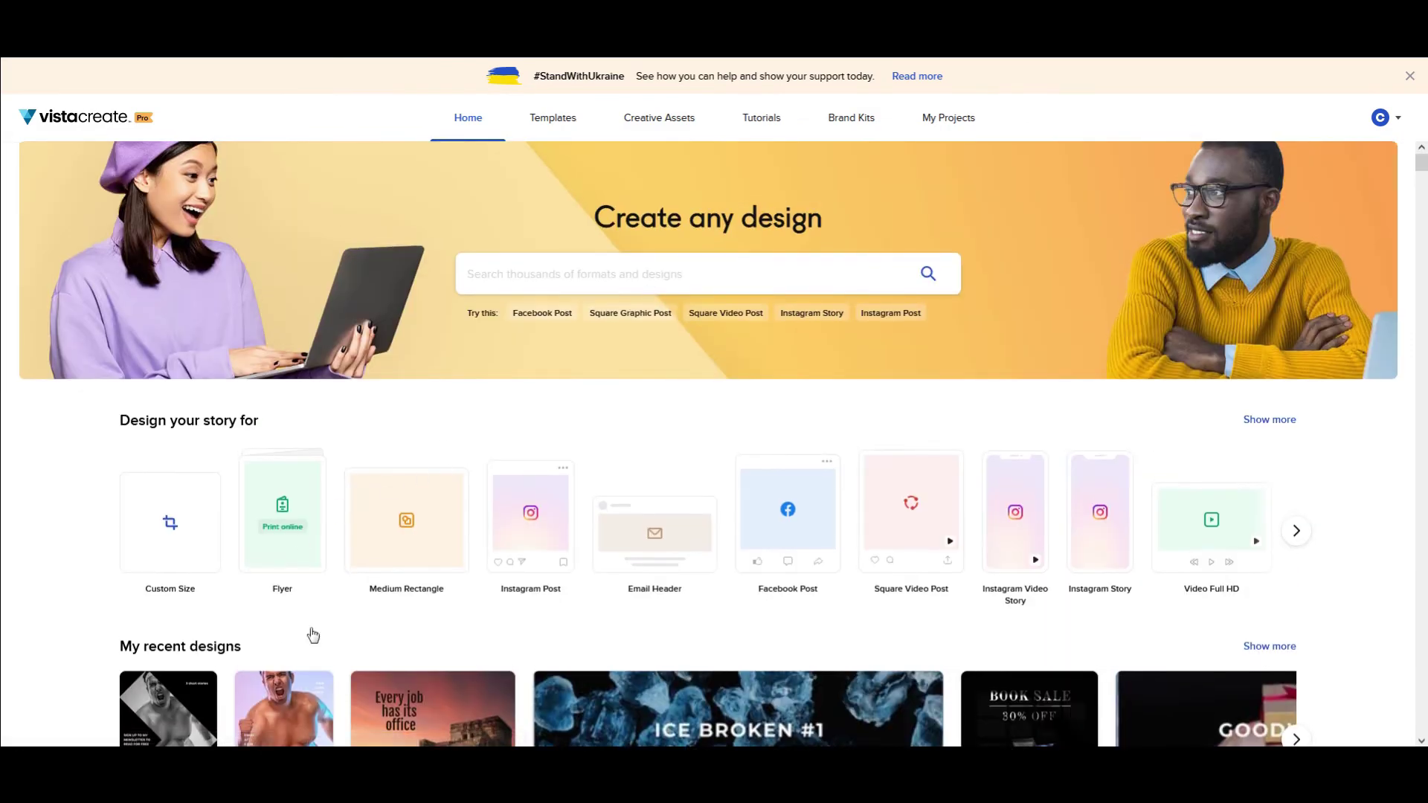
pyautogui.scroll(-3, 407, 602)
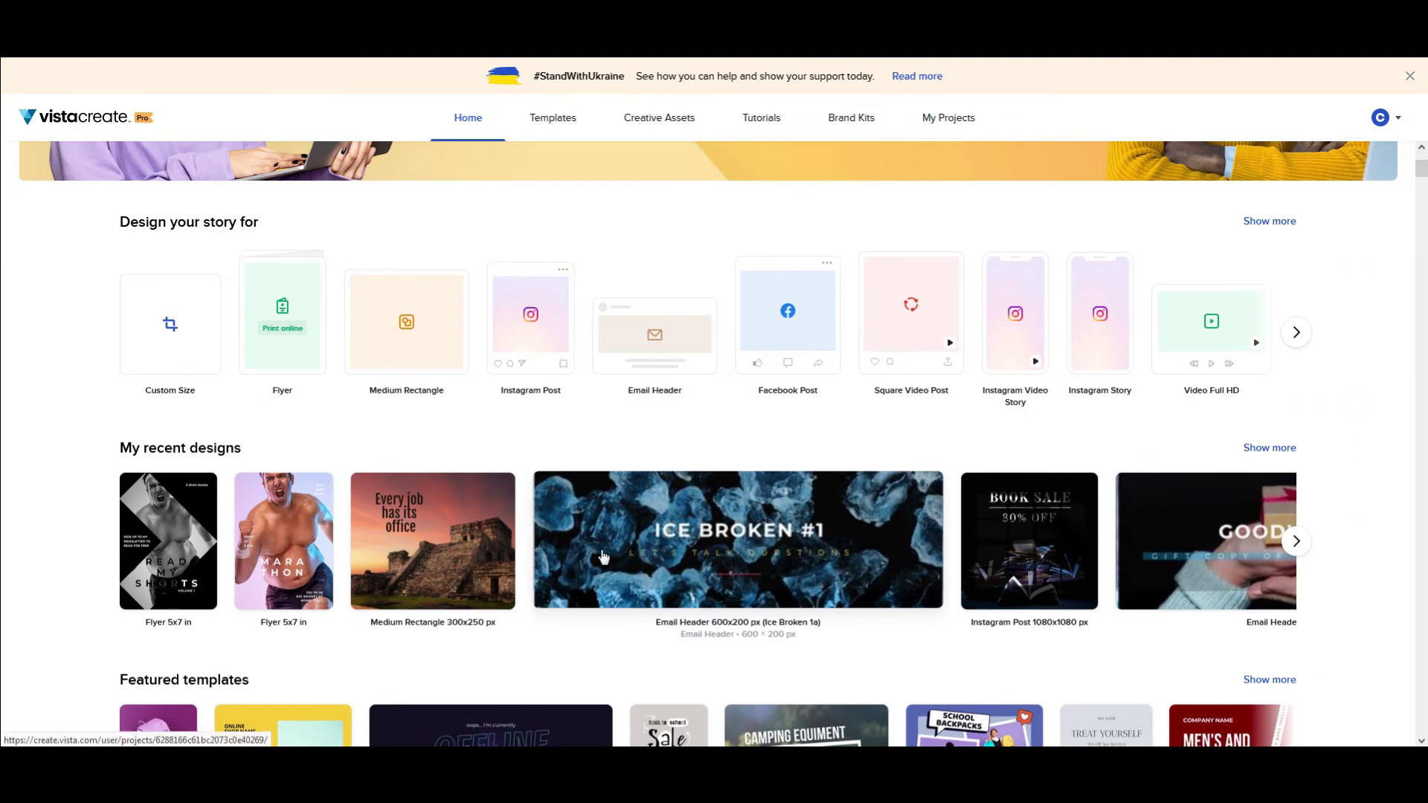
pyautogui.scroll(-5, 599, 554)
pyautogui.scroll(-1, 599, 551)
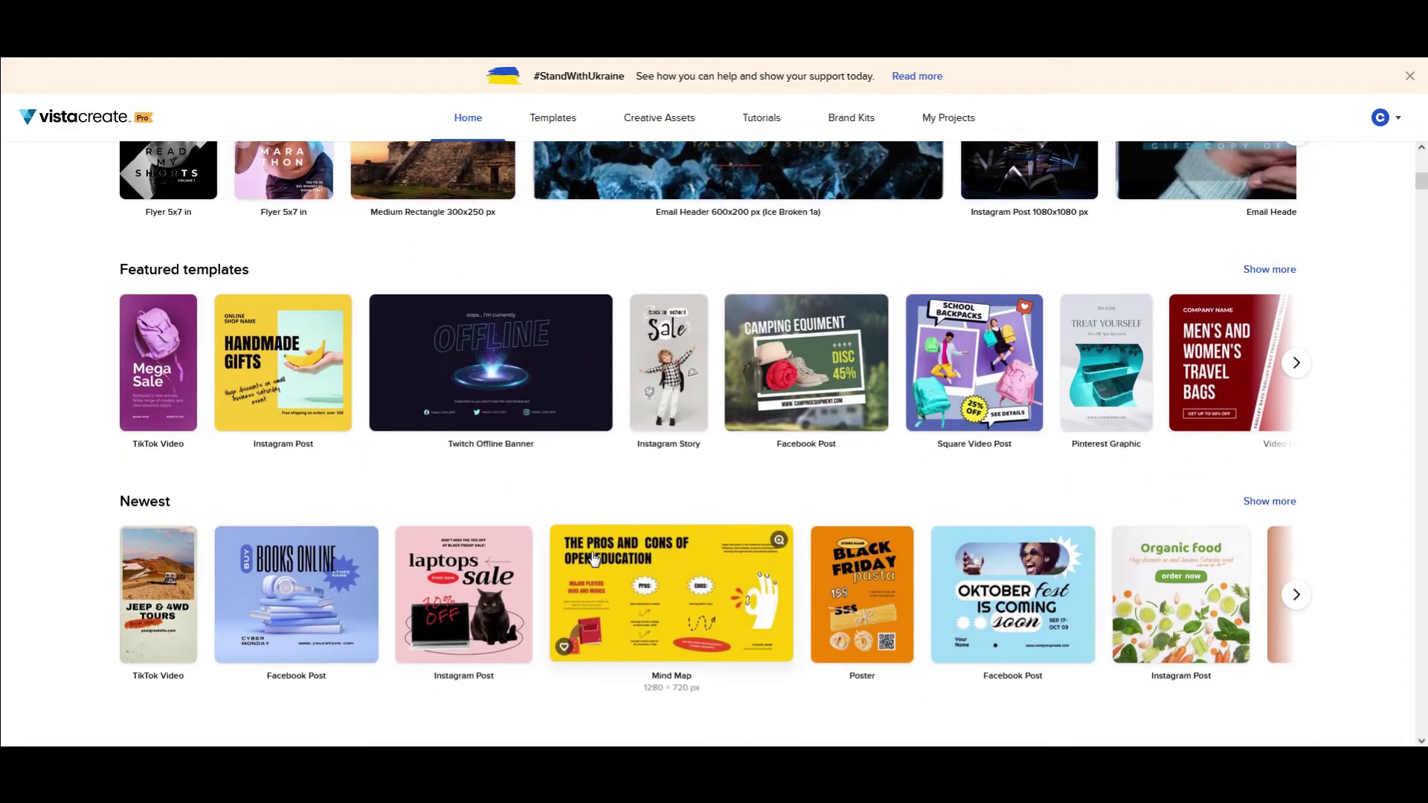
pyautogui.scroll(4, 616, 537)
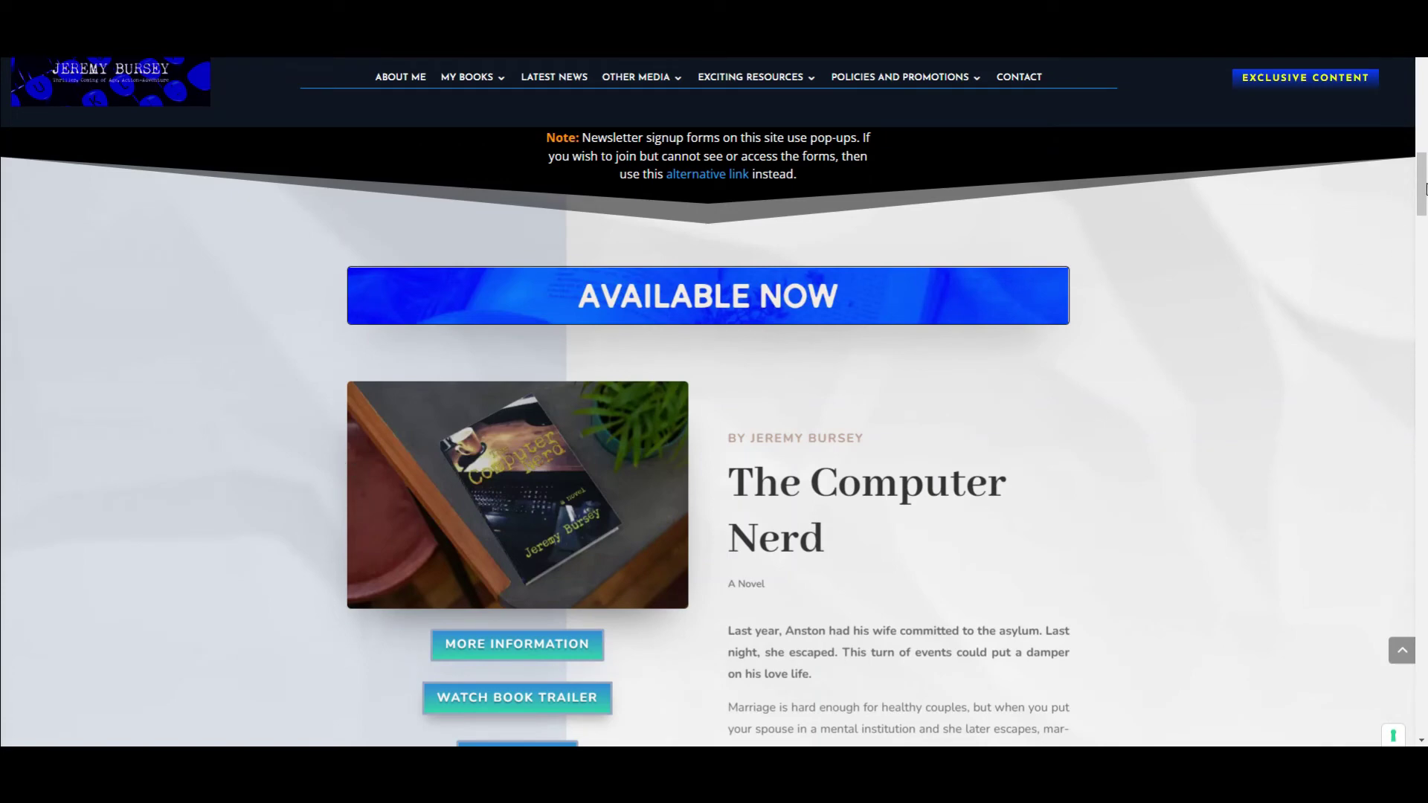
# Step: Examine the author website's home page, covering the header banner, the newsletter signup section and its free e-book graphic
pyautogui.scroll(2, 1425, 197)
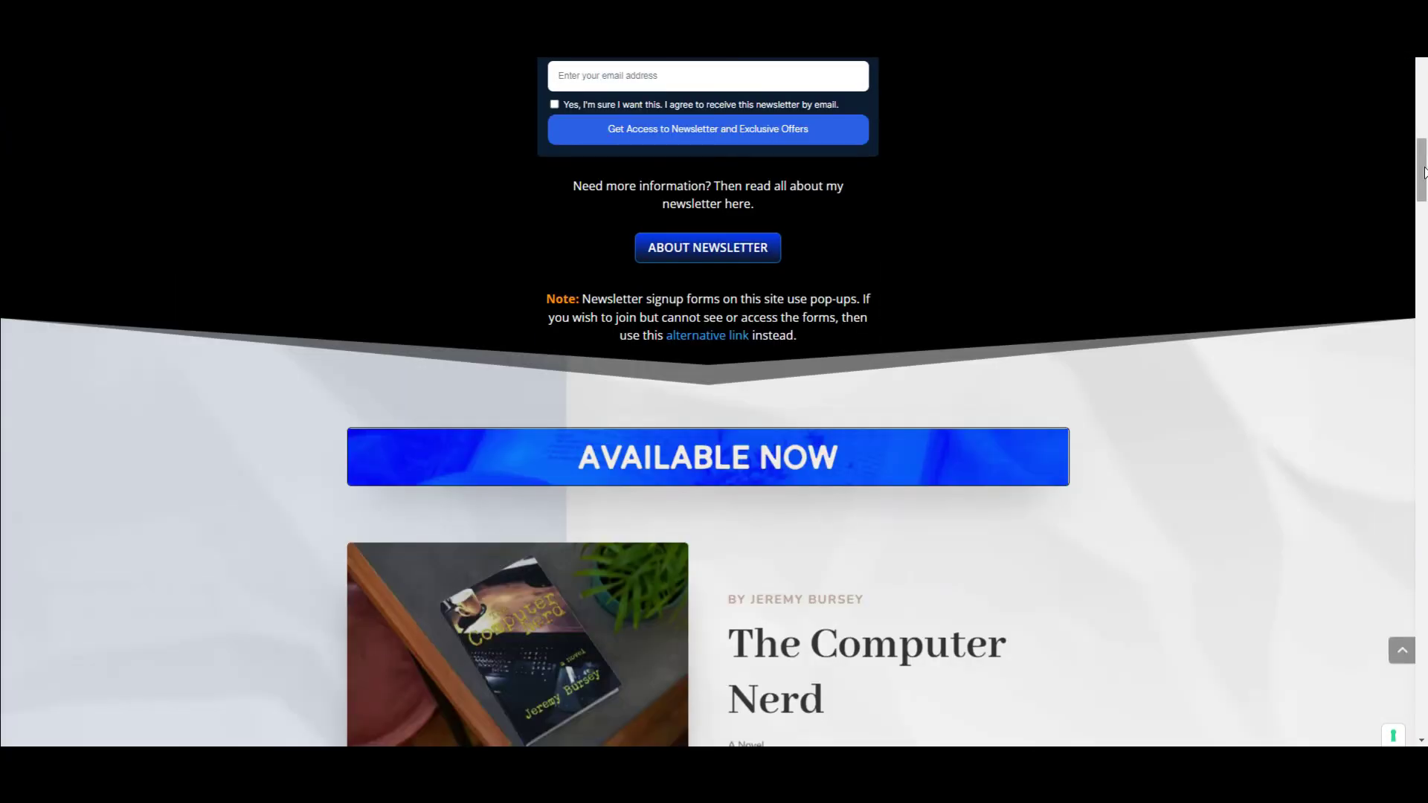
pyautogui.scroll(1, 1424, 147)
pyautogui.scroll(5, 1424, 147)
pyautogui.scroll(-2, 1295, 231)
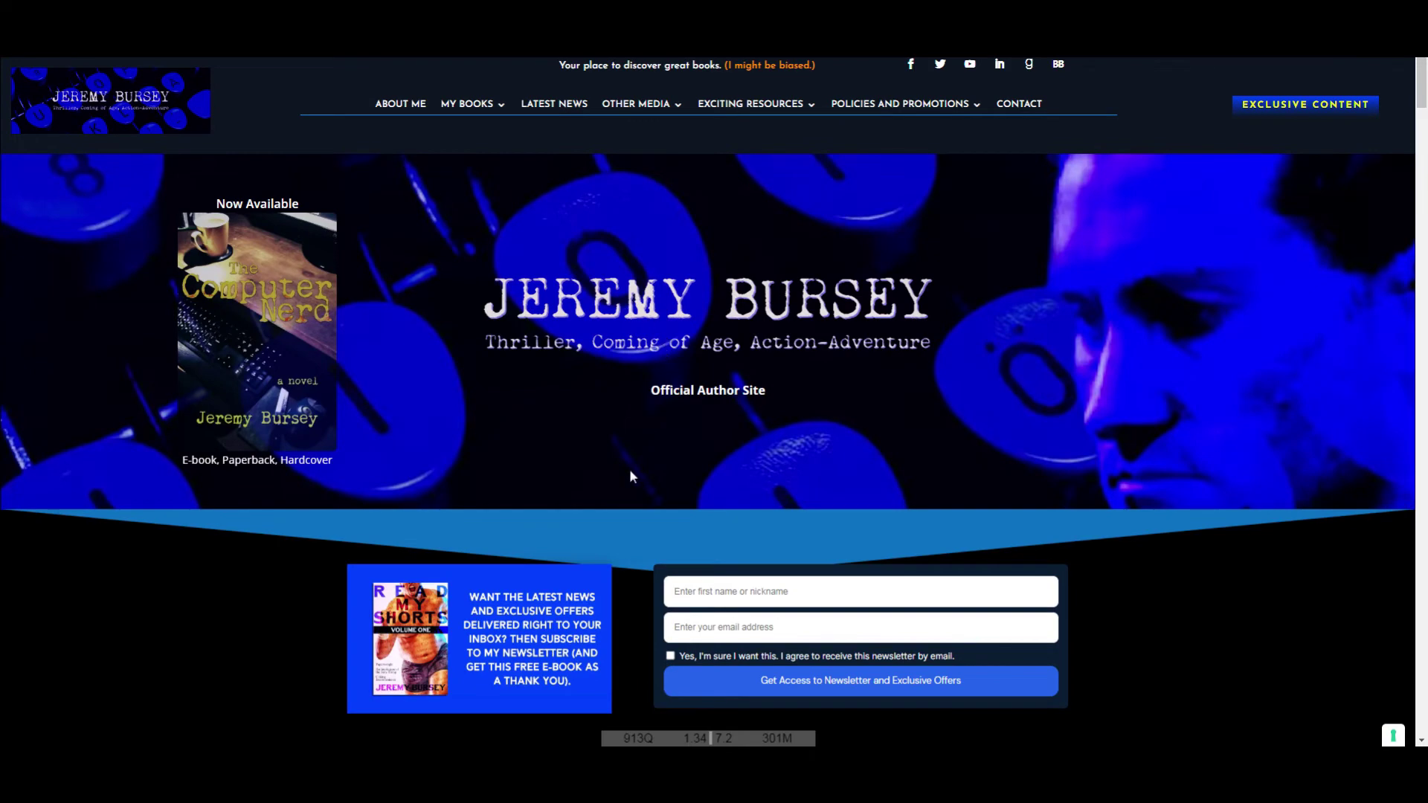
pyautogui.scroll(-1, 534, 568)
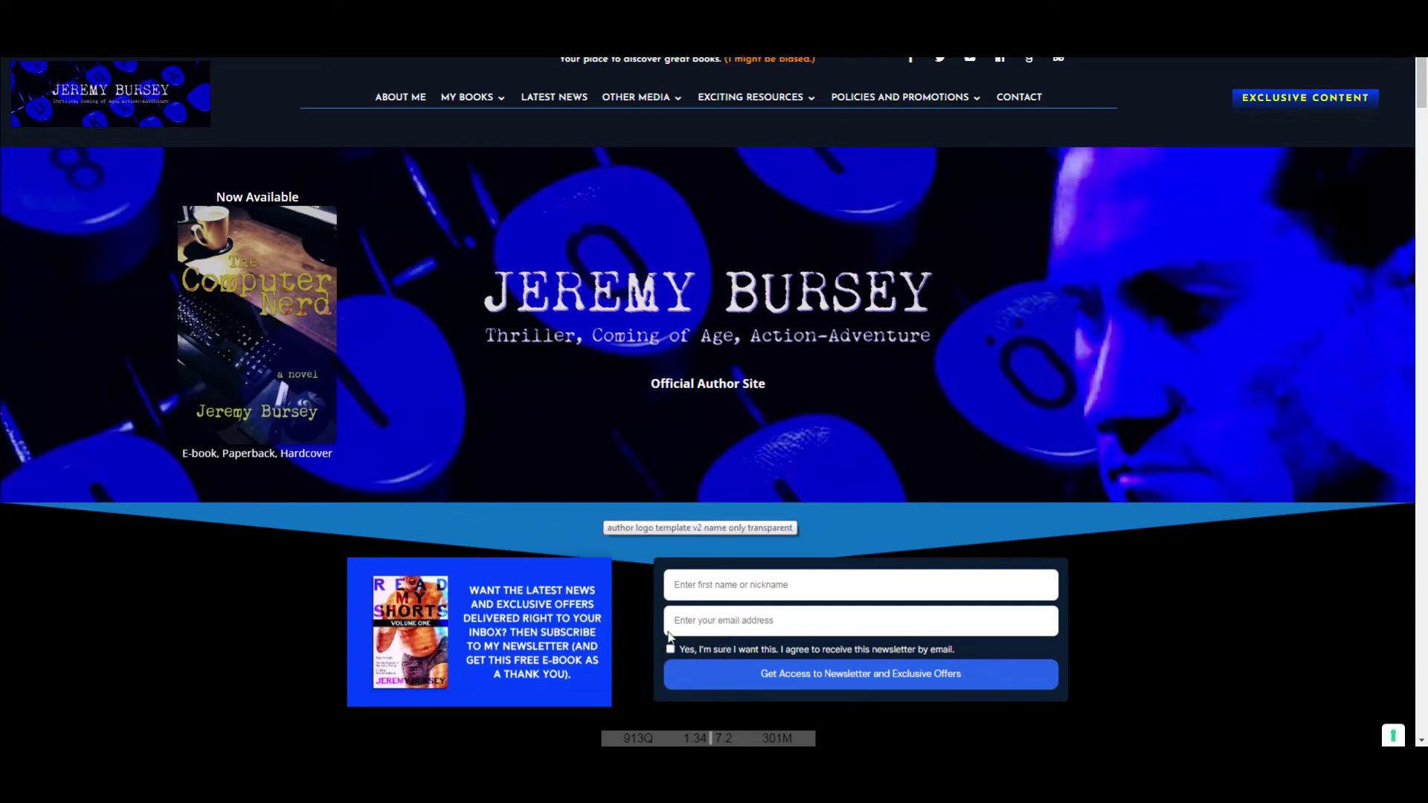
pyautogui.scroll(-1, 668, 635)
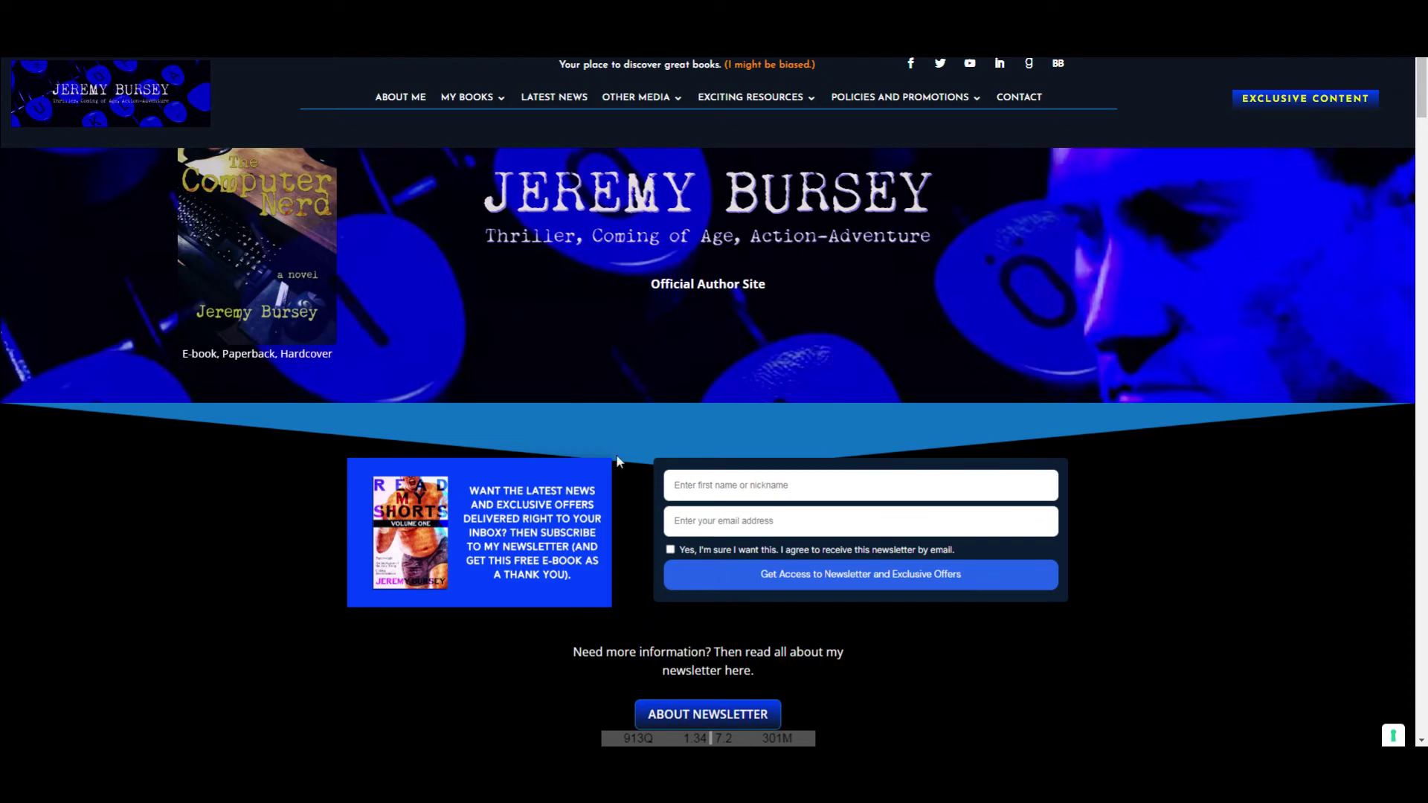
# Step: Switch to VistaCreate to view the recent flyer designs, then return to the author website's newsletter section with the flyer graphic
pyautogui.moveTo(261, 774)
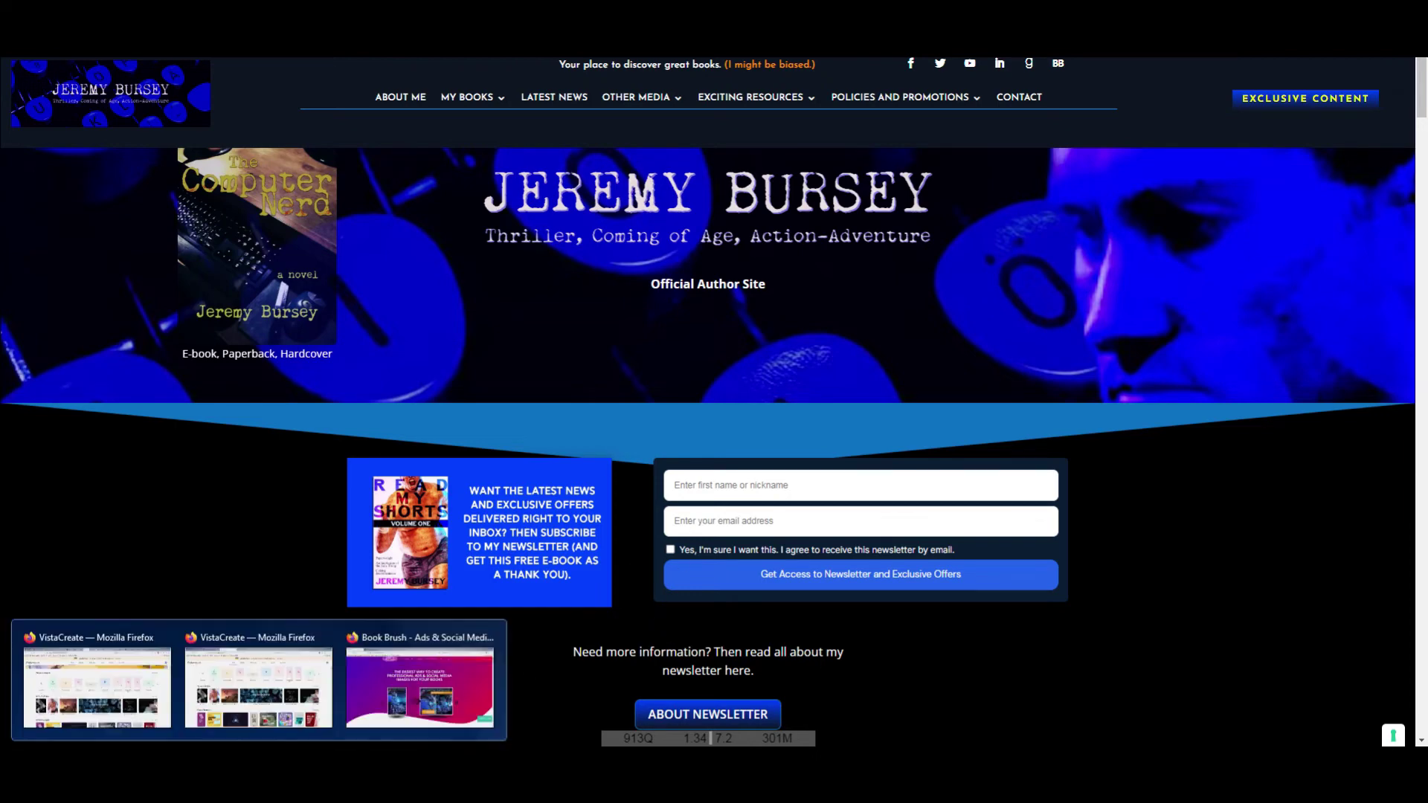
pyautogui.click(258, 708)
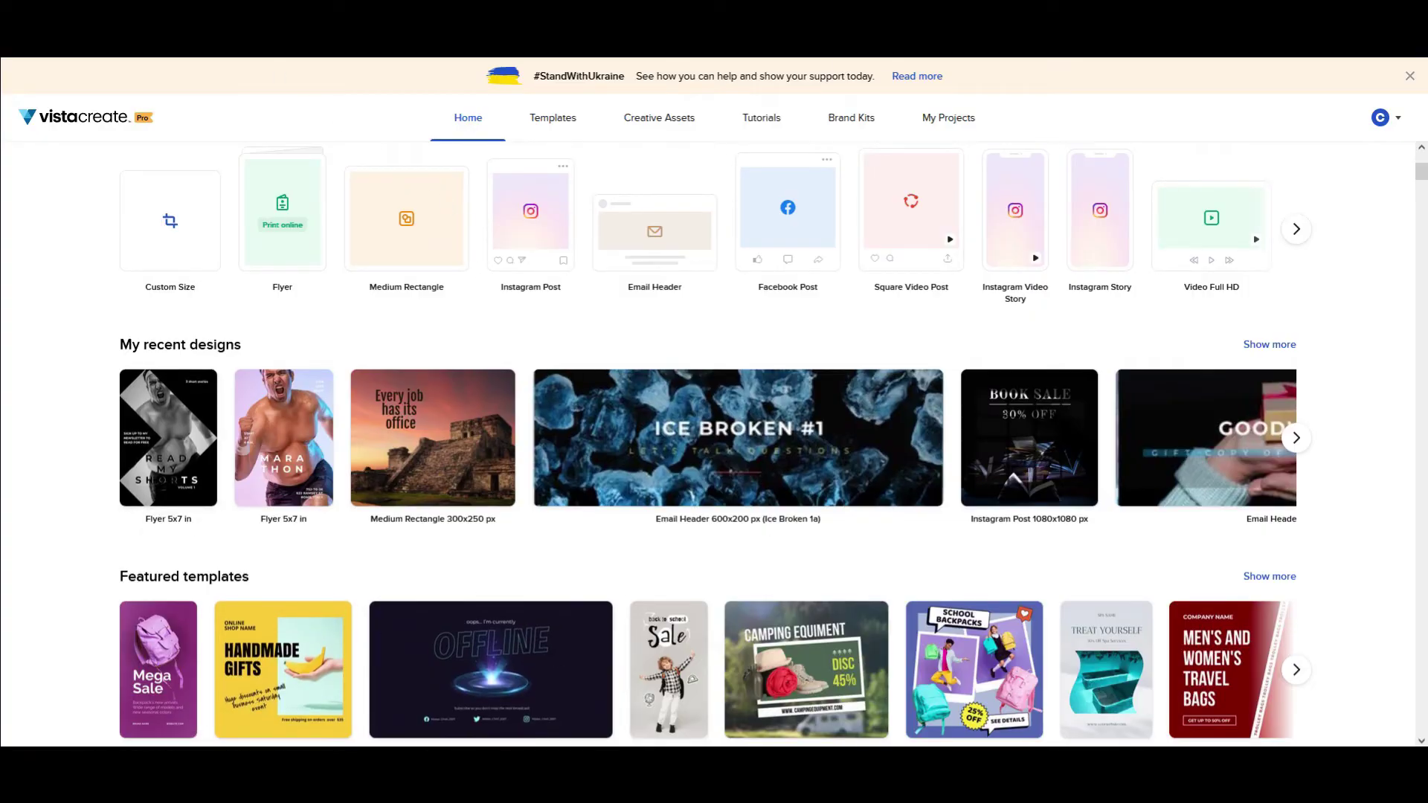
pyautogui.click(235, 57)
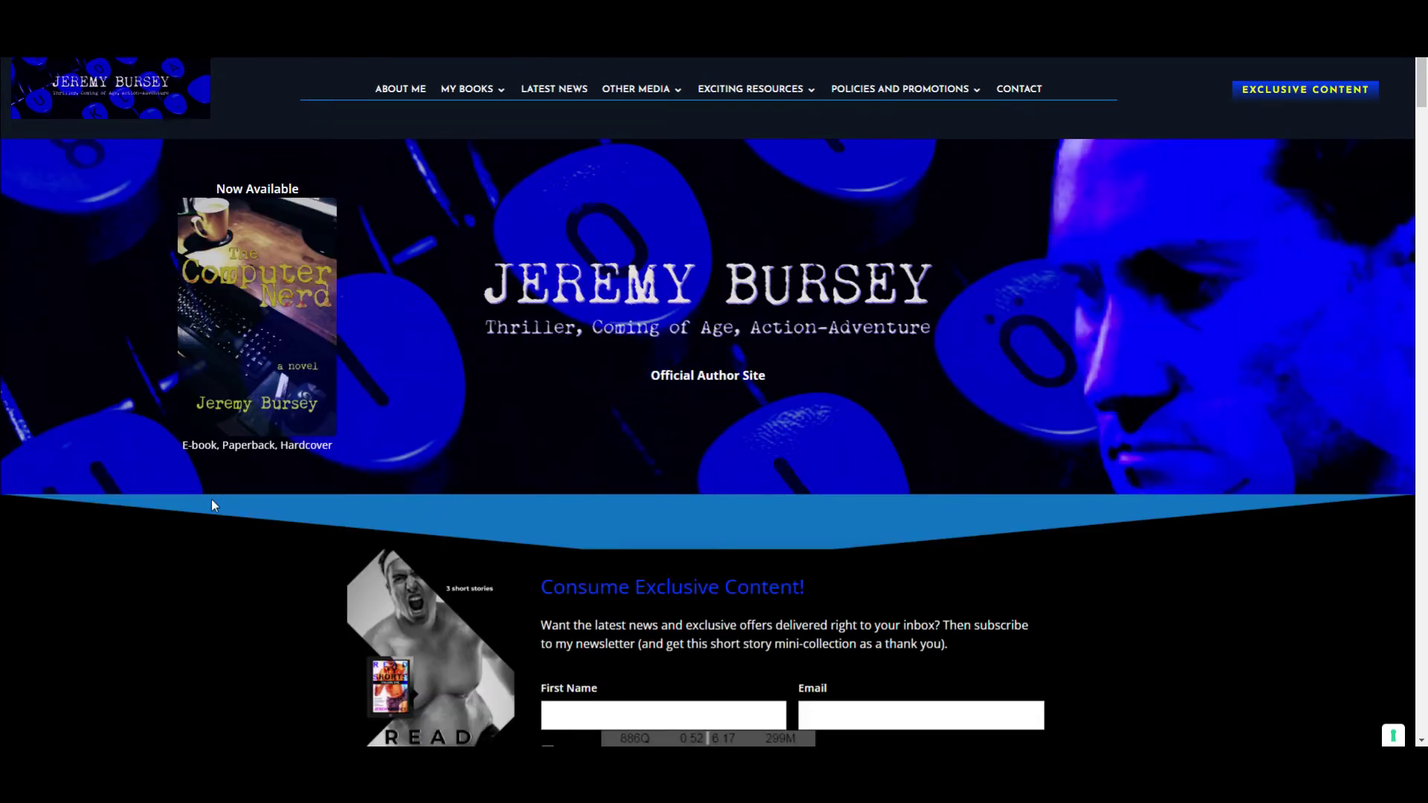
pyautogui.scroll(-3, 270, 556)
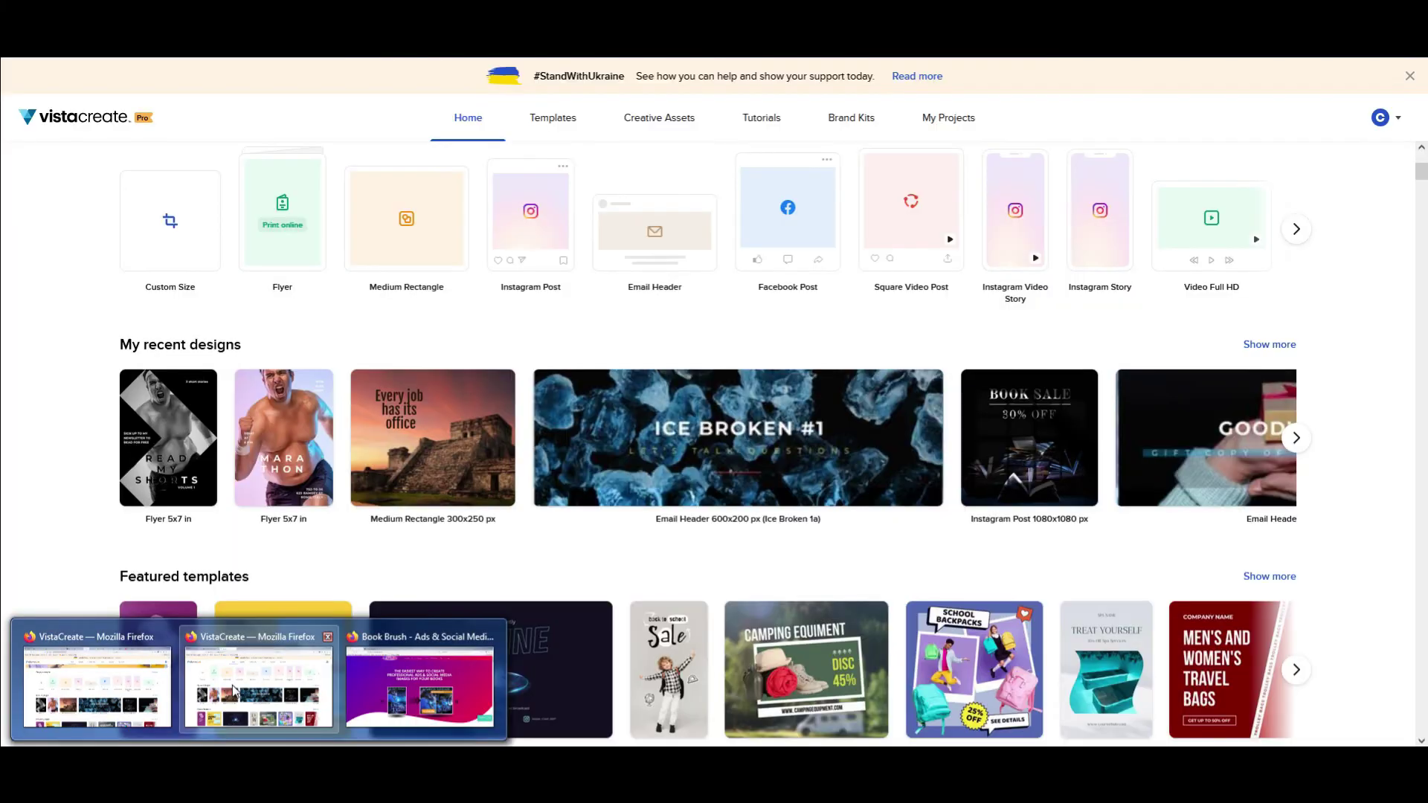
# Step: Switch to MockupShots and look back through the All Mockups gallery up to its first row
pyautogui.click(233, 690)
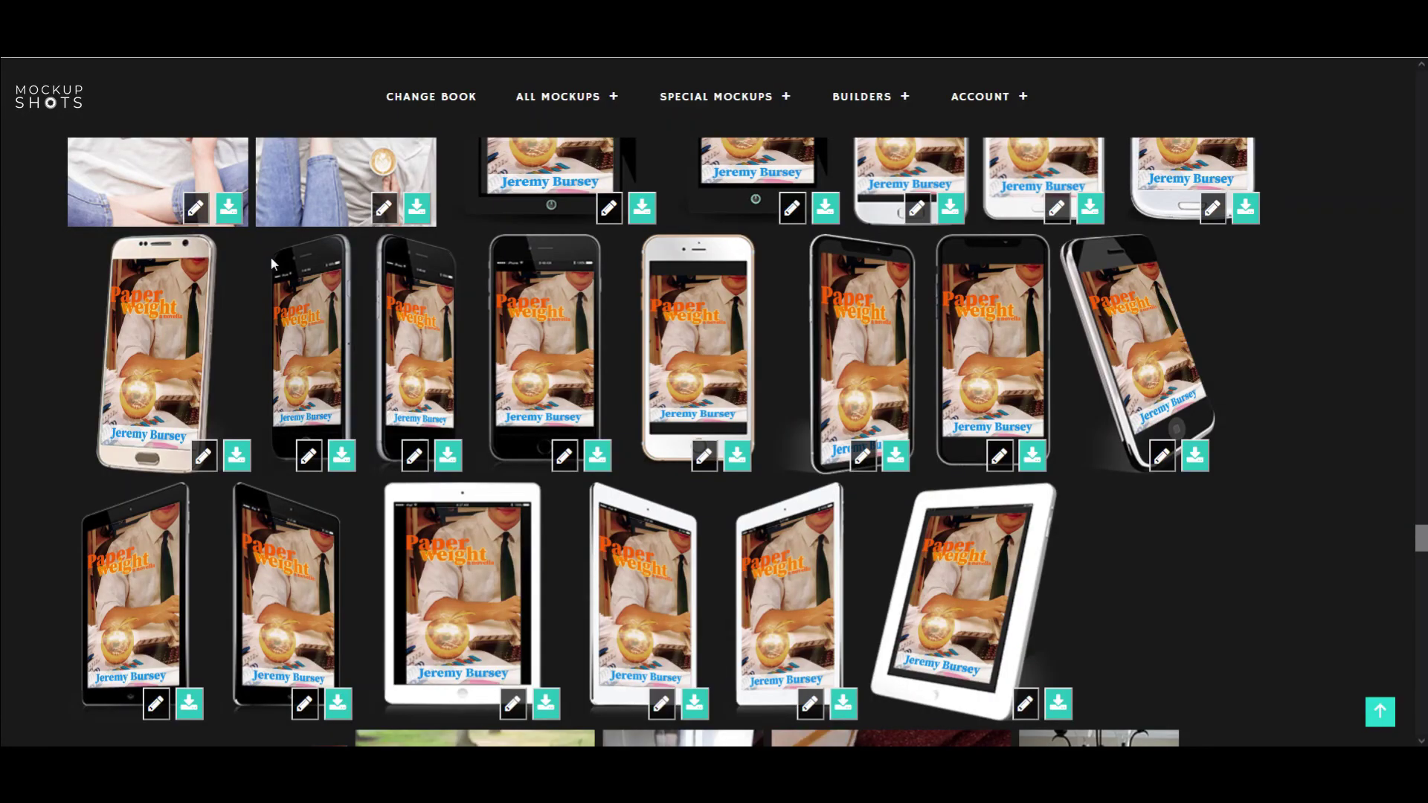
pyautogui.scroll(15, 339, 370)
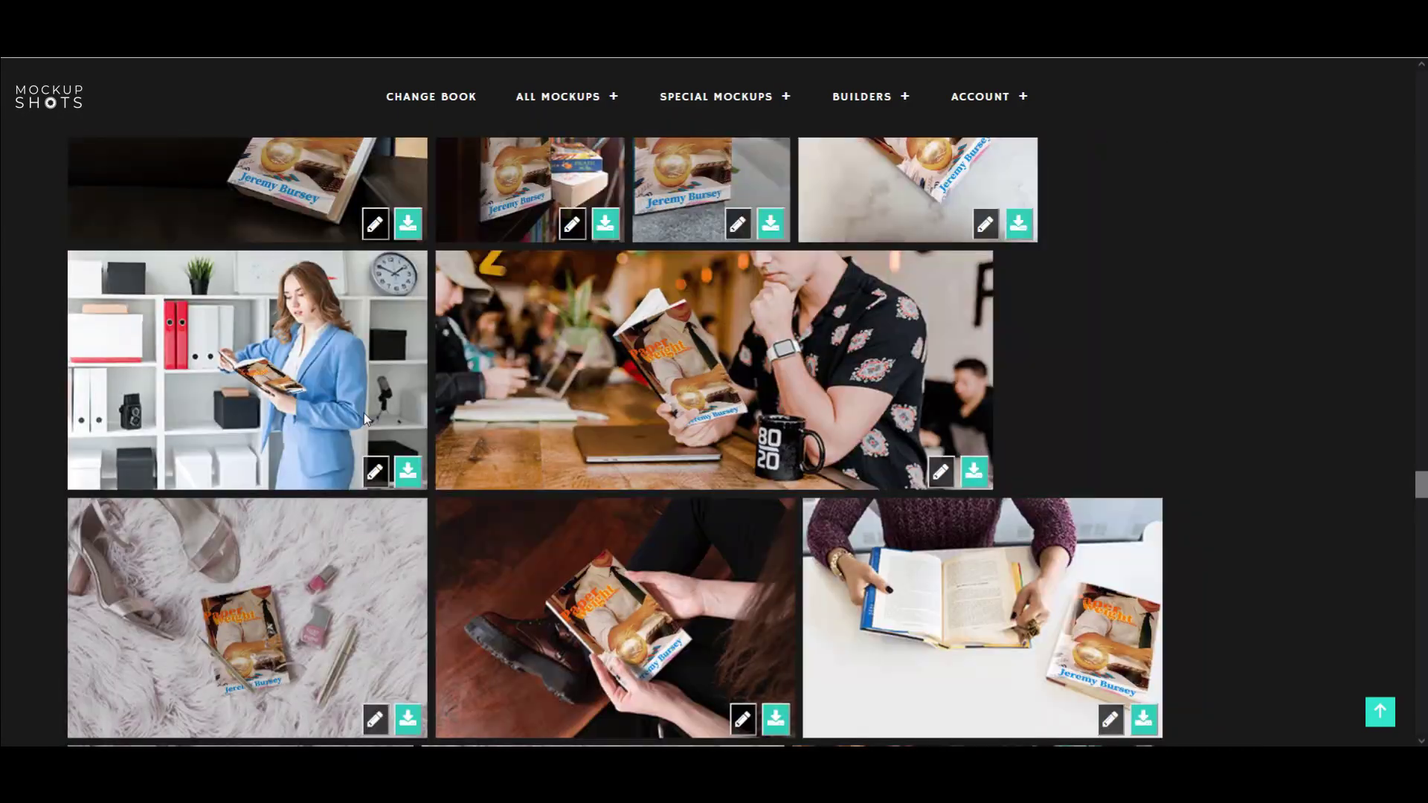
pyautogui.scroll(15, 373, 451)
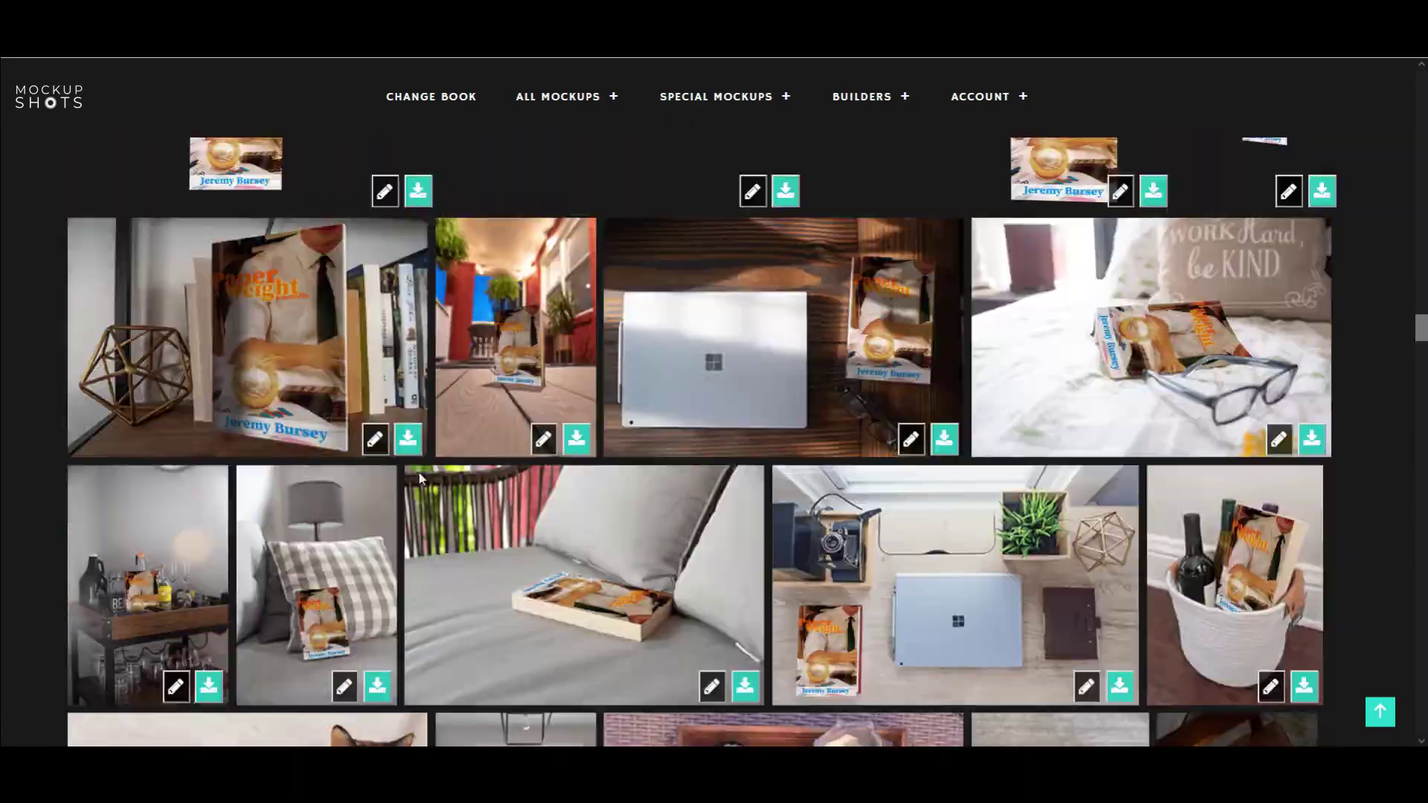
pyautogui.scroll(15, 424, 471)
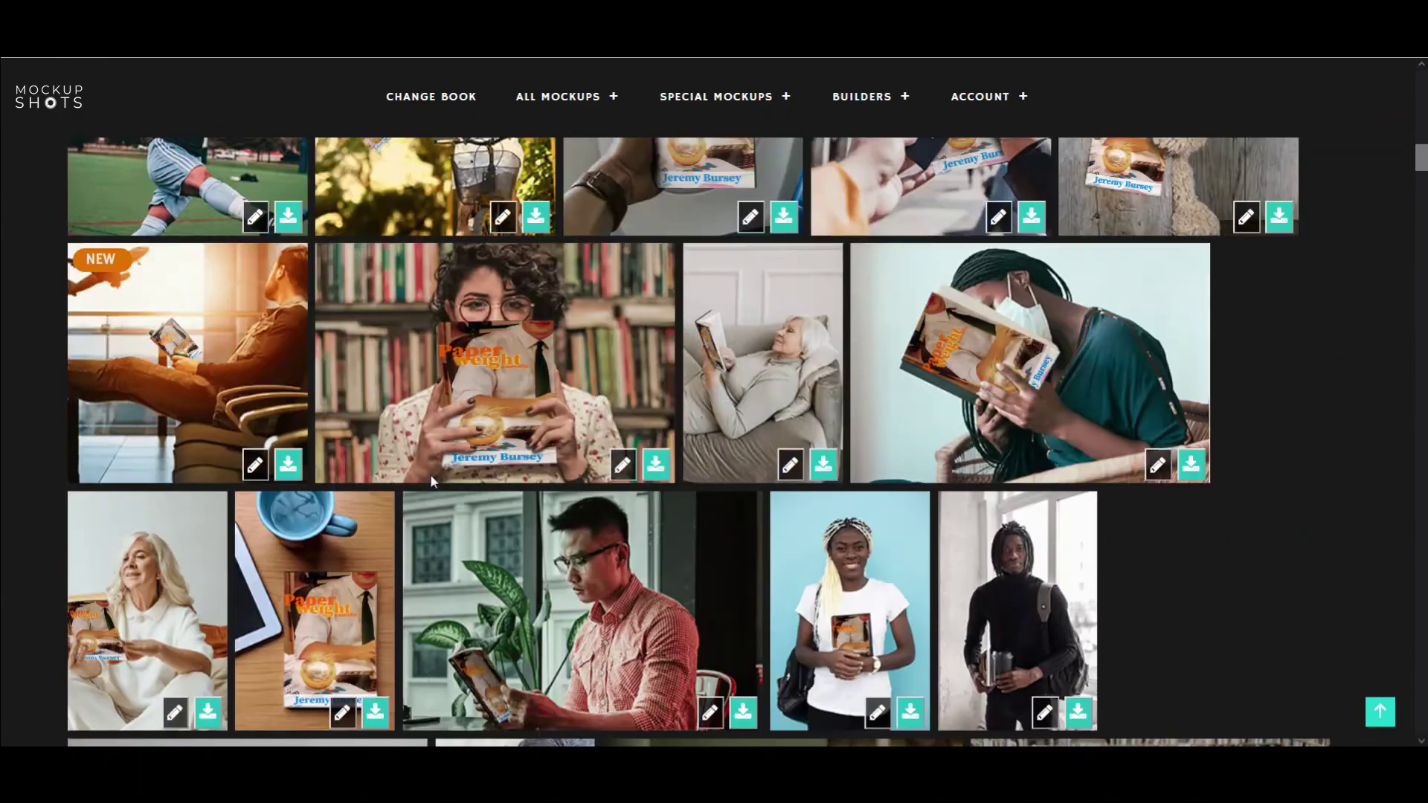
pyautogui.scroll(4, 438, 476)
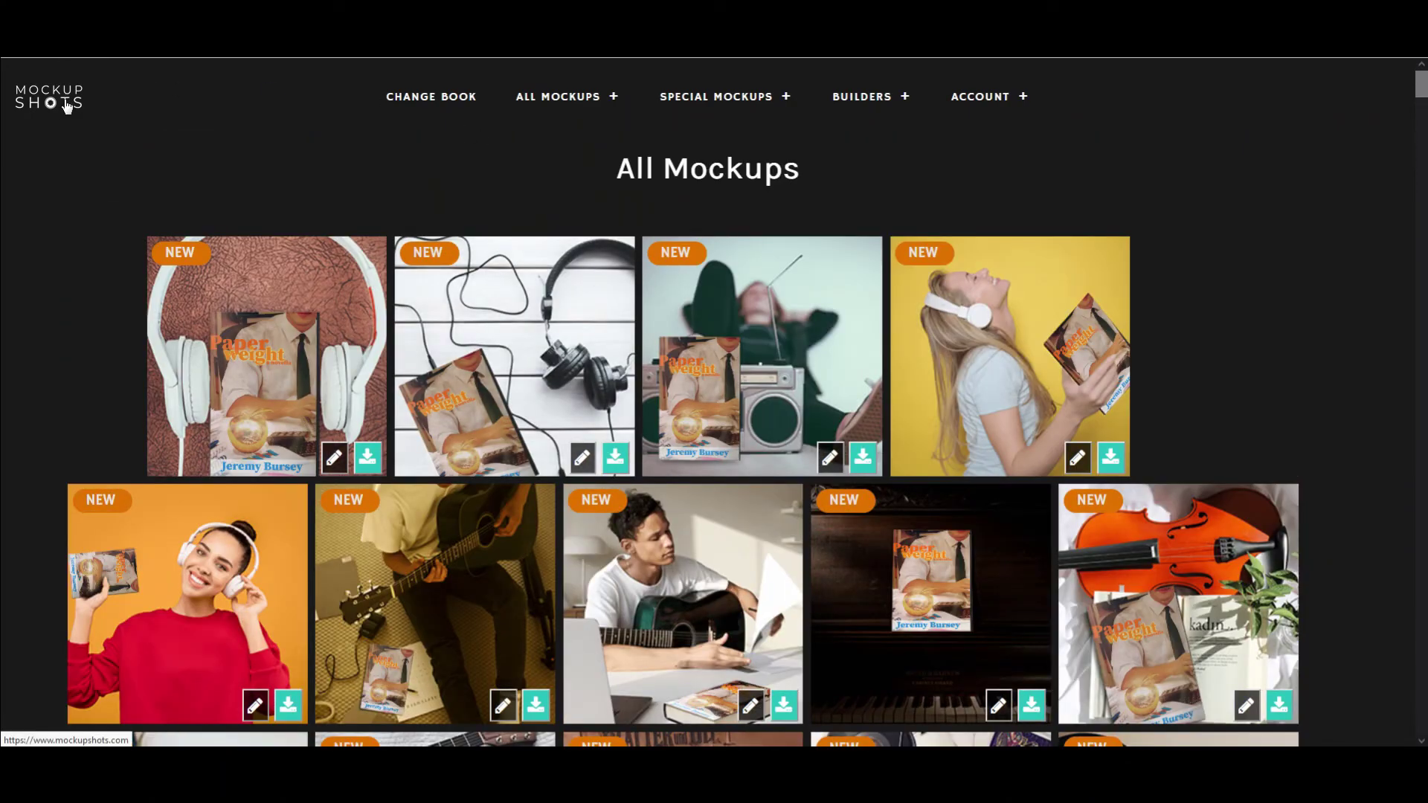
# Step: Open the MockupShots public home page and examine the lifetime access offer and the sample cover images
pyautogui.click(187, 729)
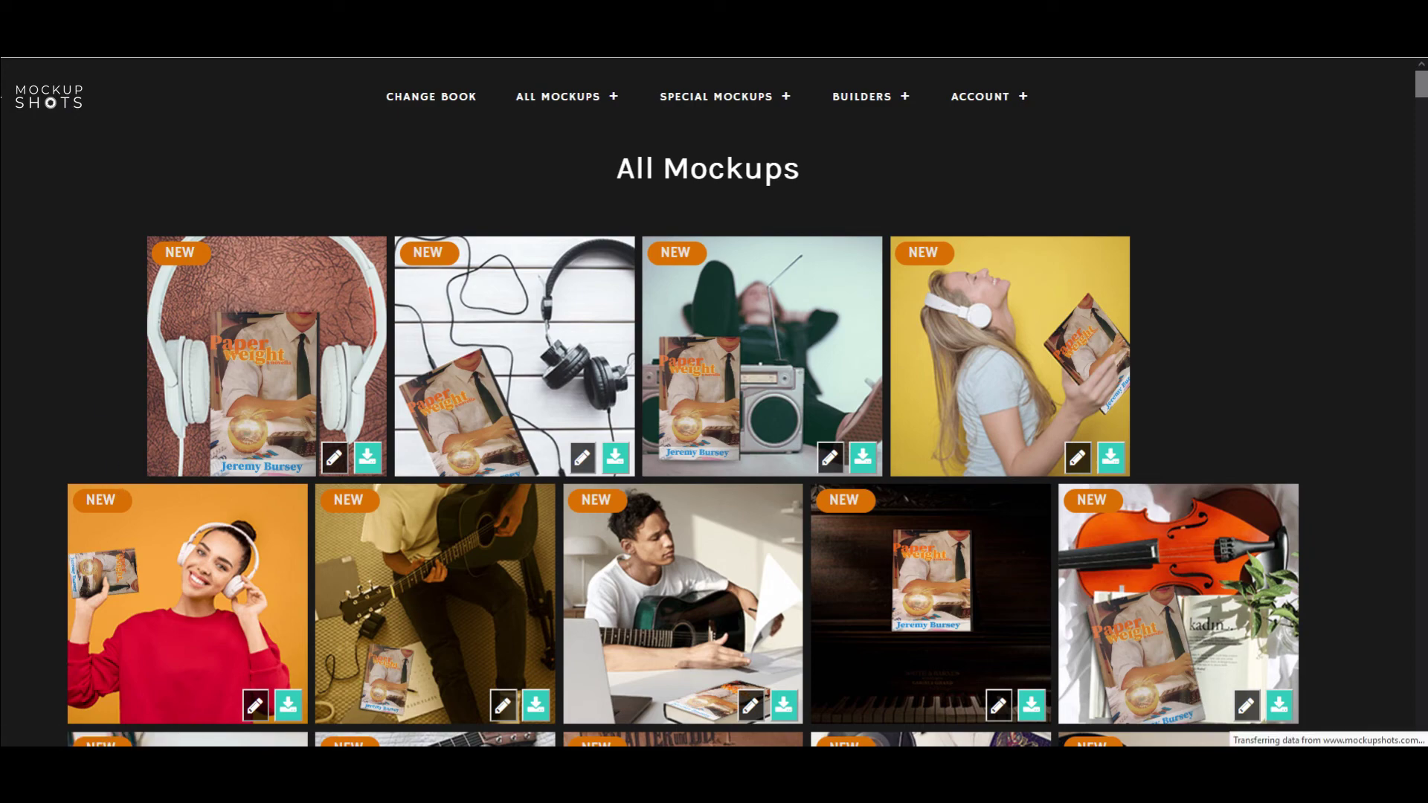
pyautogui.click(375, 715)
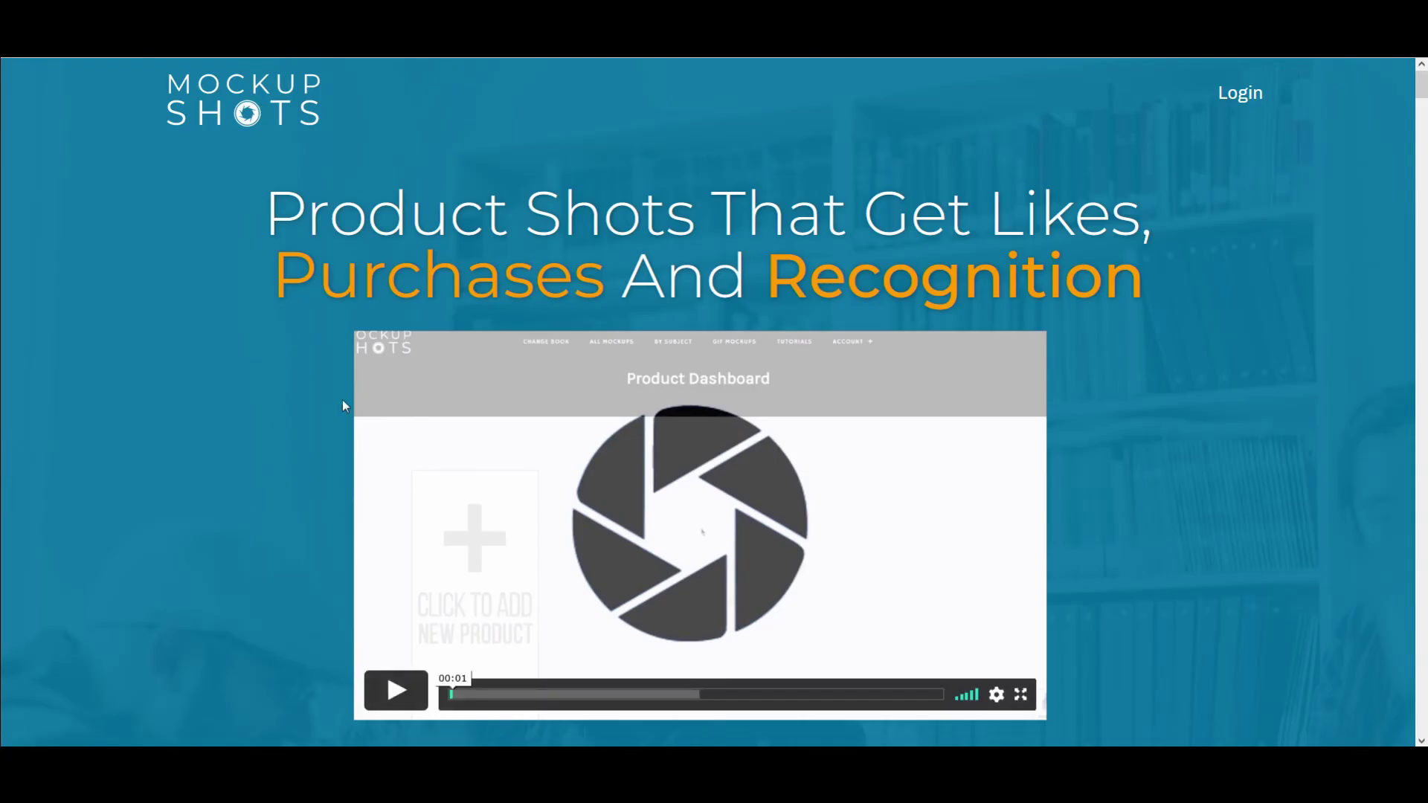
pyautogui.scroll(-10, 343, 400)
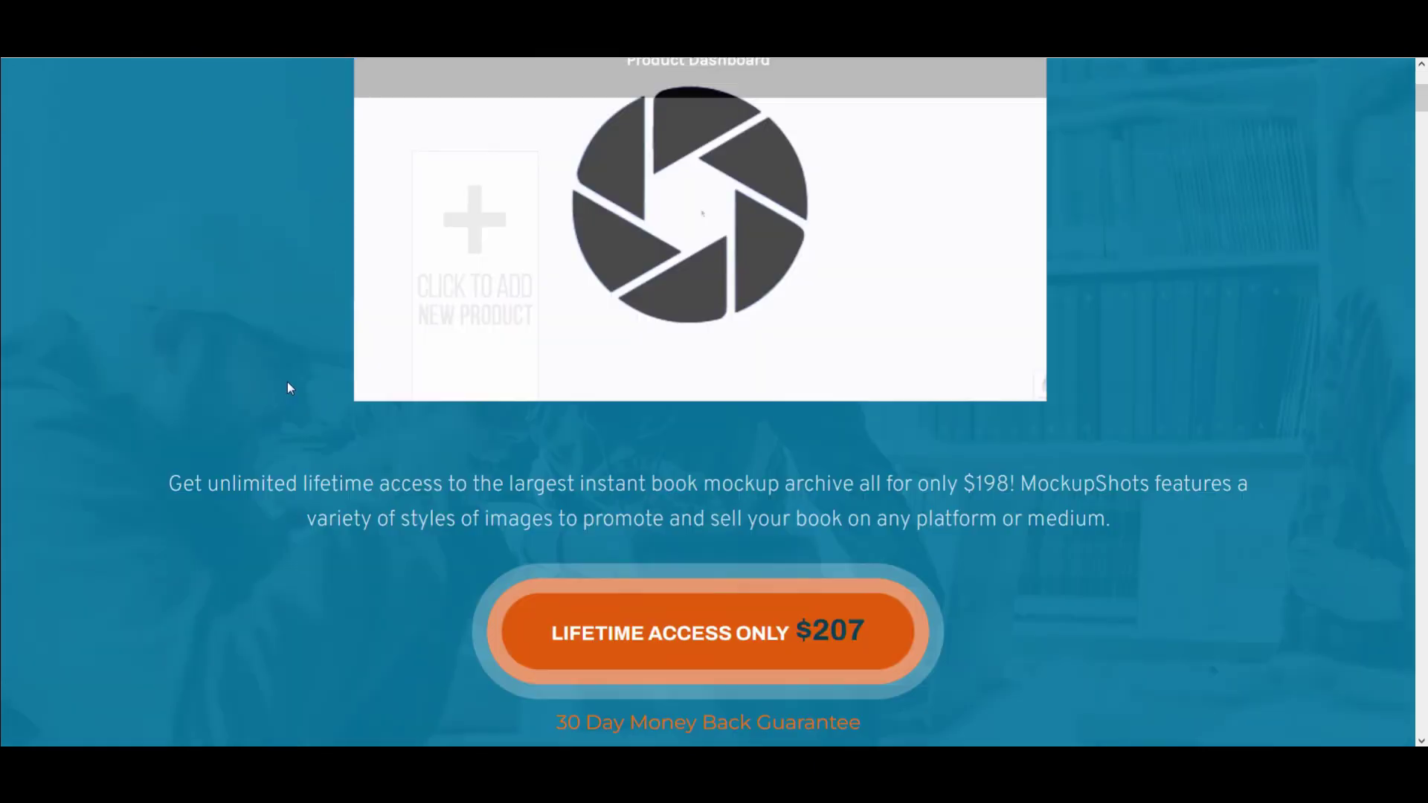
pyautogui.scroll(6, 314, 402)
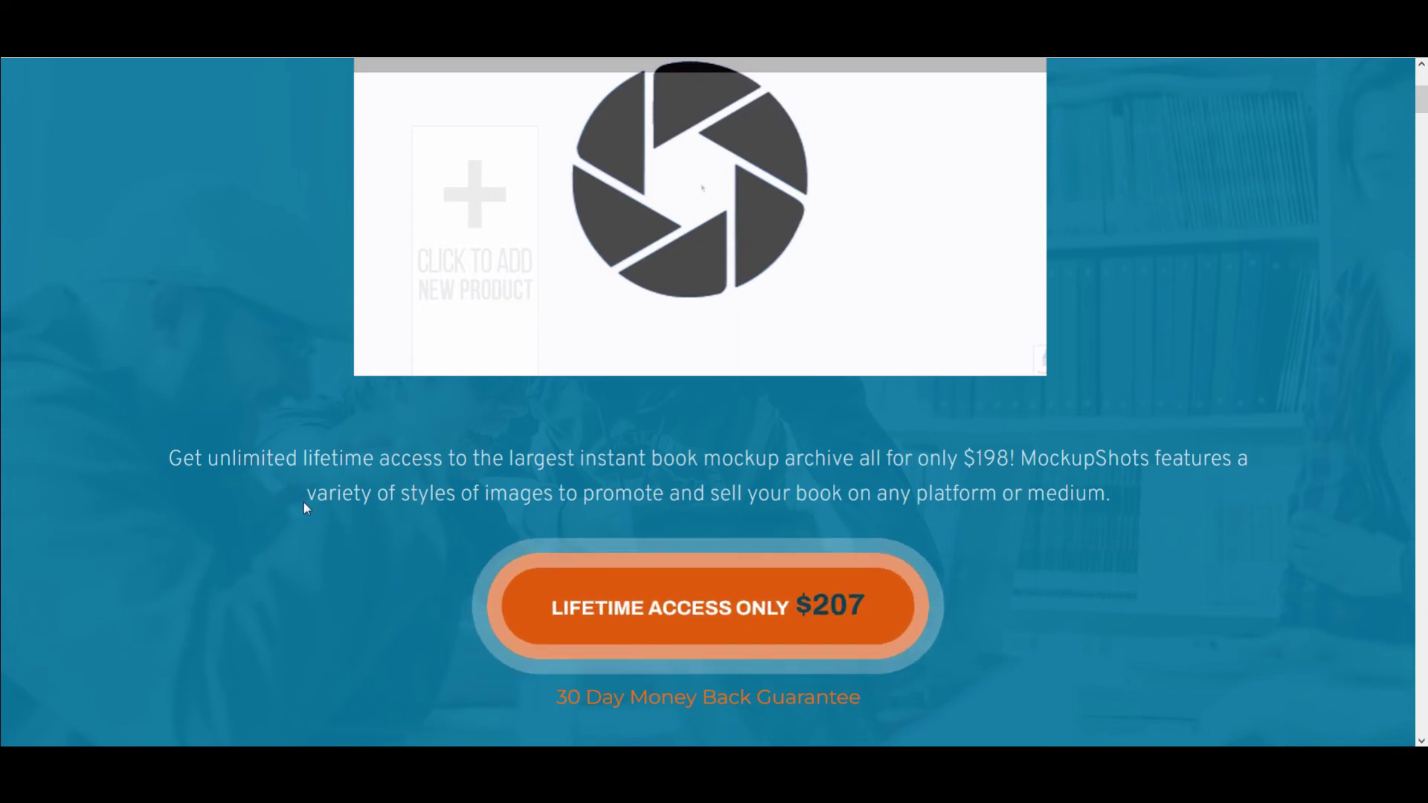
pyautogui.scroll(-4, 307, 502)
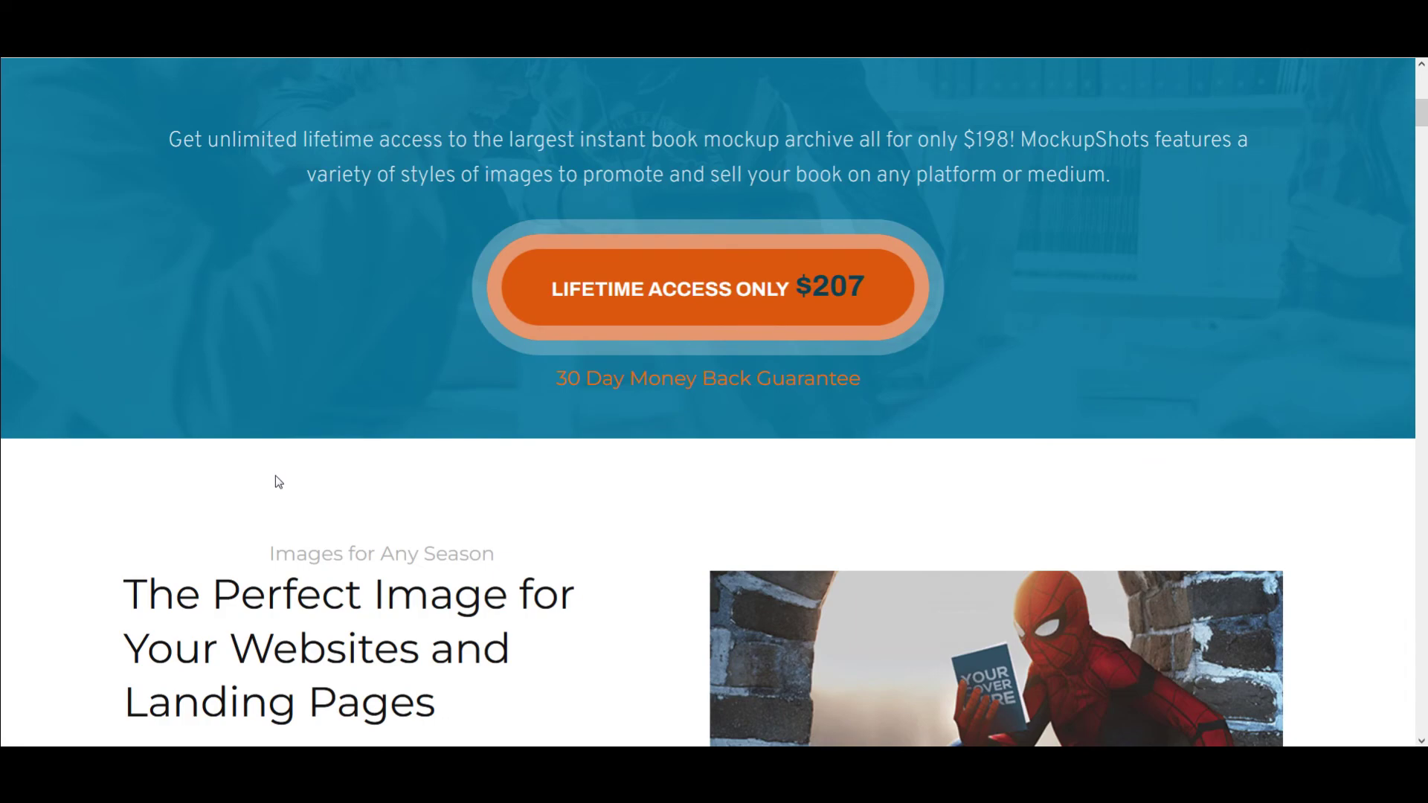
pyautogui.scroll(-10, 275, 487)
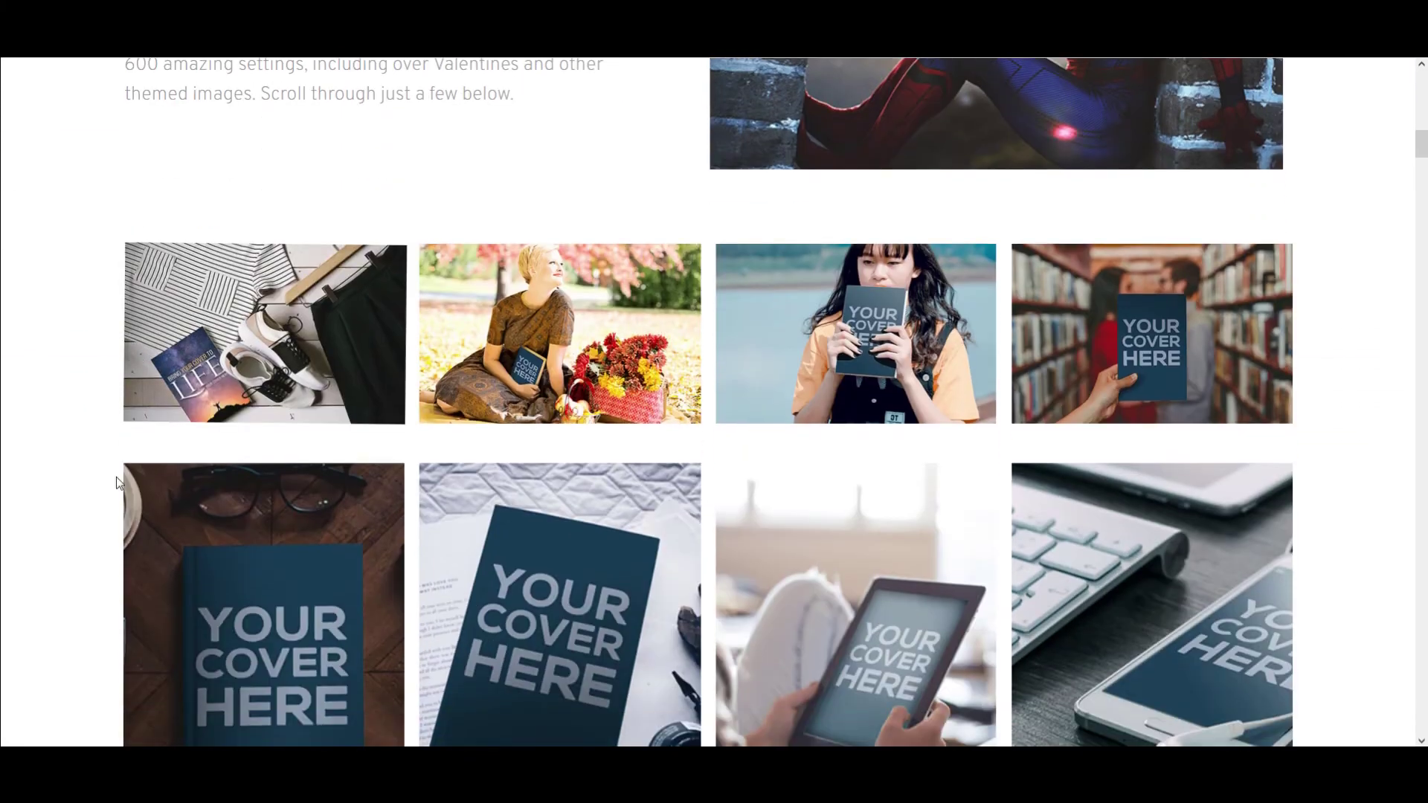
pyautogui.scroll(-13, 146, 503)
pyautogui.scroll(7, 401, 284)
pyautogui.scroll(-5, 252, 460)
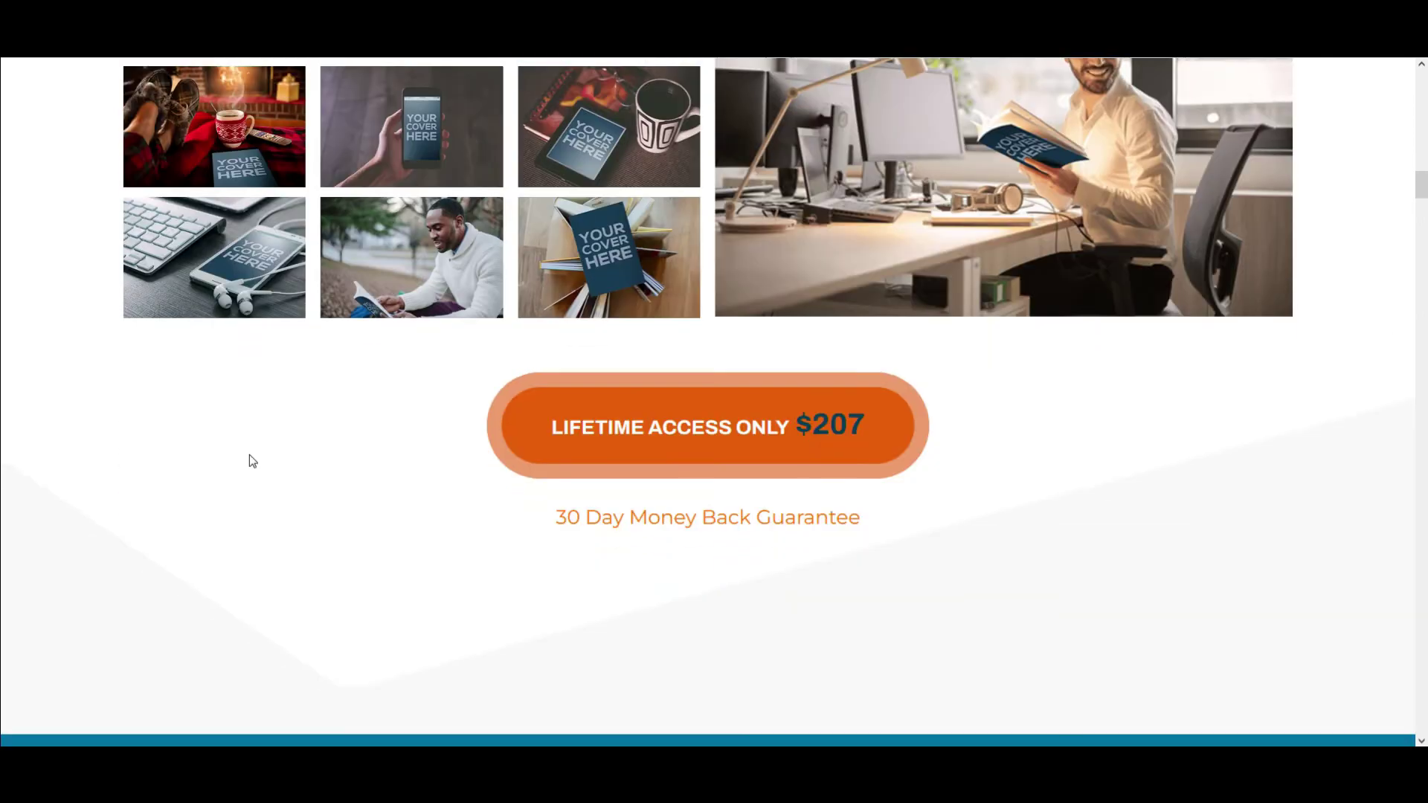
pyautogui.scroll(-7, 248, 453)
pyautogui.scroll(4, 14, 322)
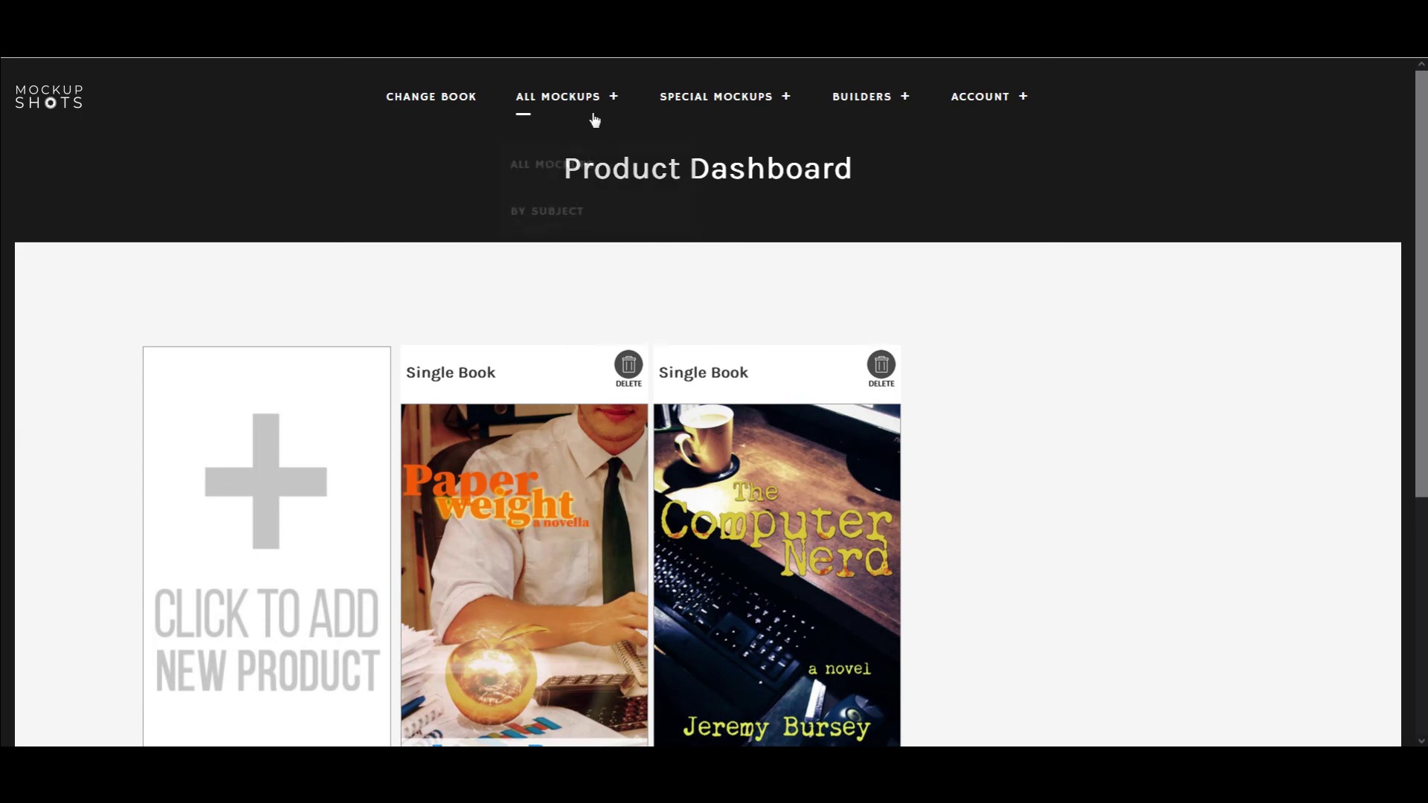
# Step: Open the Video Builder from the MockupShots product dashboard and browse the video mockup templates
pyautogui.moveTo(680, 107)
pyautogui.moveTo(902, 99)
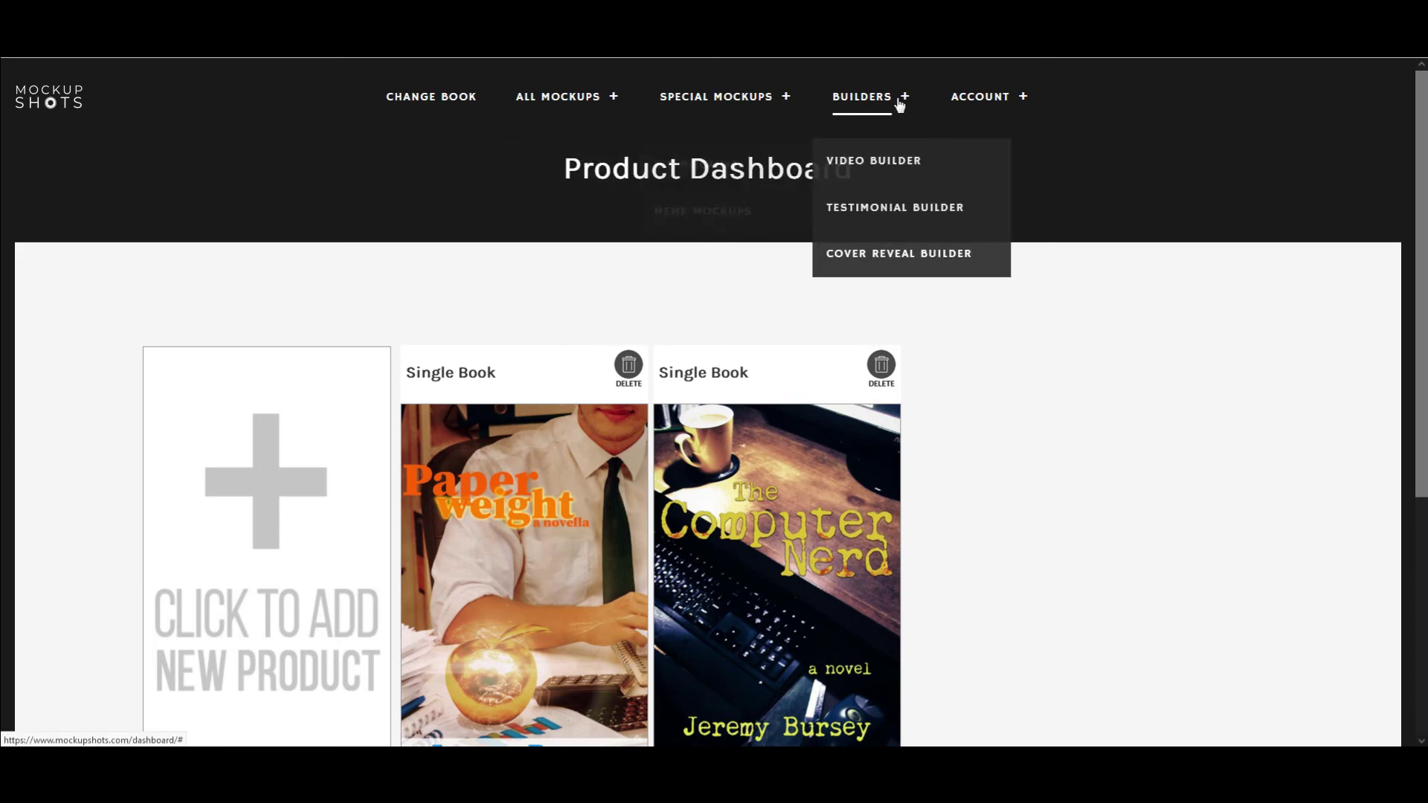
pyautogui.click(882, 161)
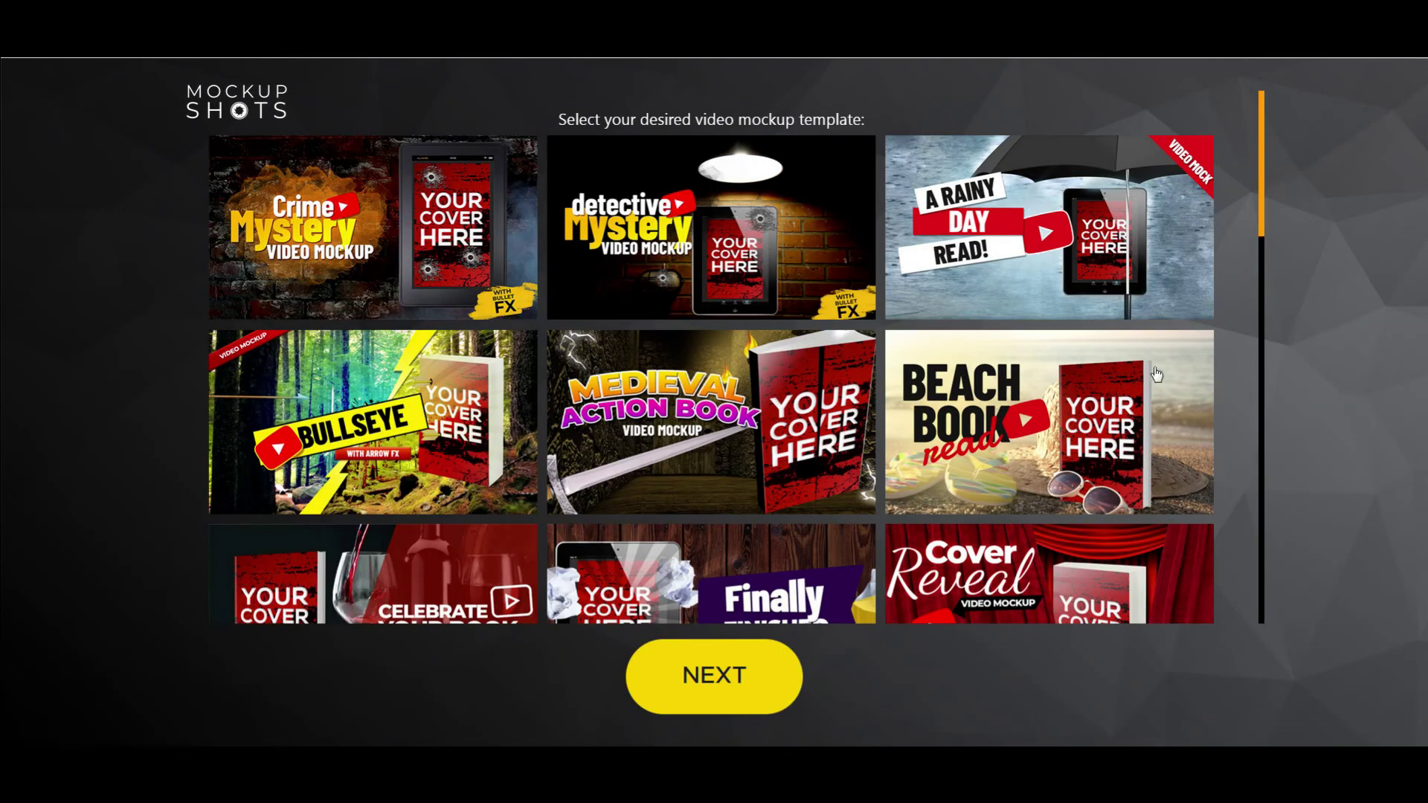
pyautogui.moveTo(1262, 204); pyautogui.dragTo(1286, 332)
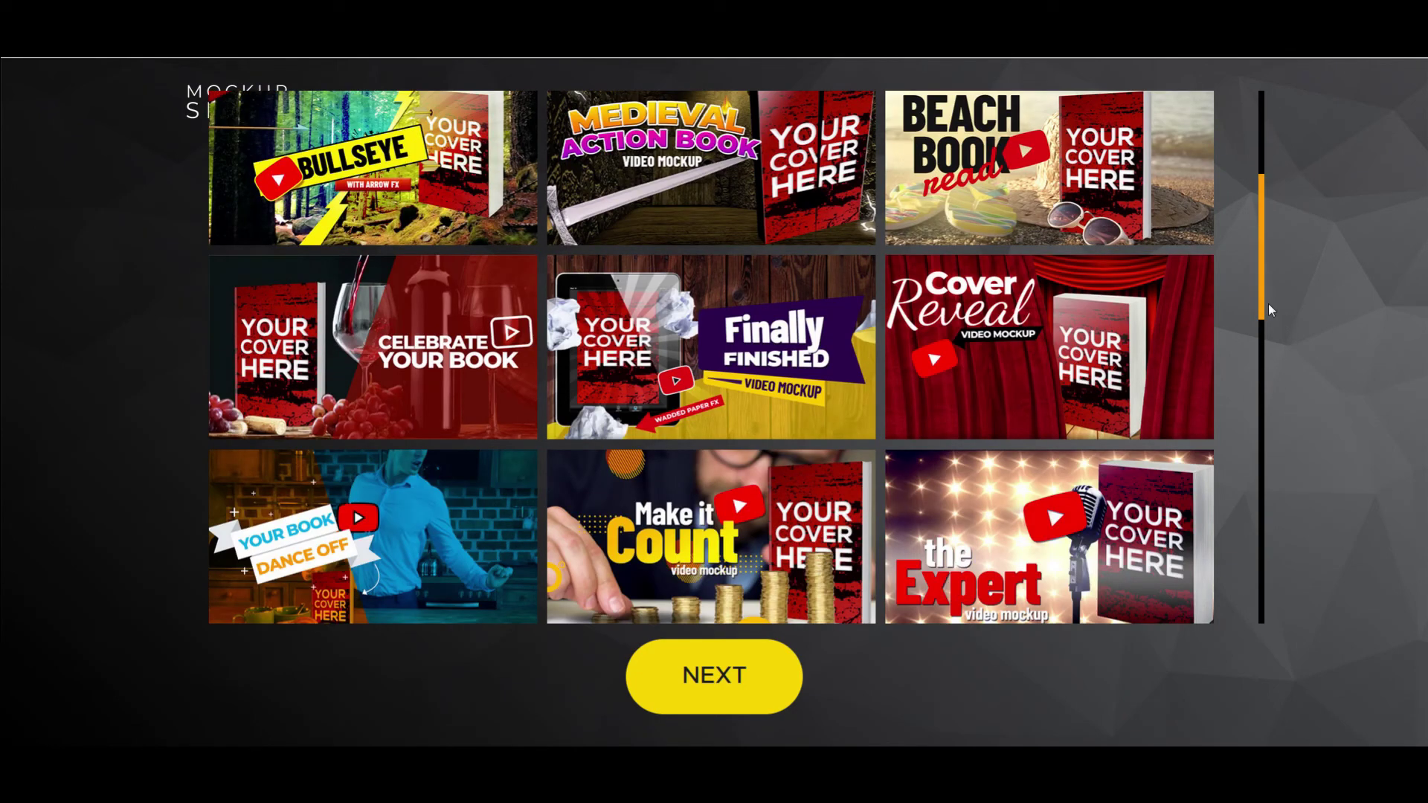
pyautogui.moveTo(1261, 287); pyautogui.dragTo(1282, 485)
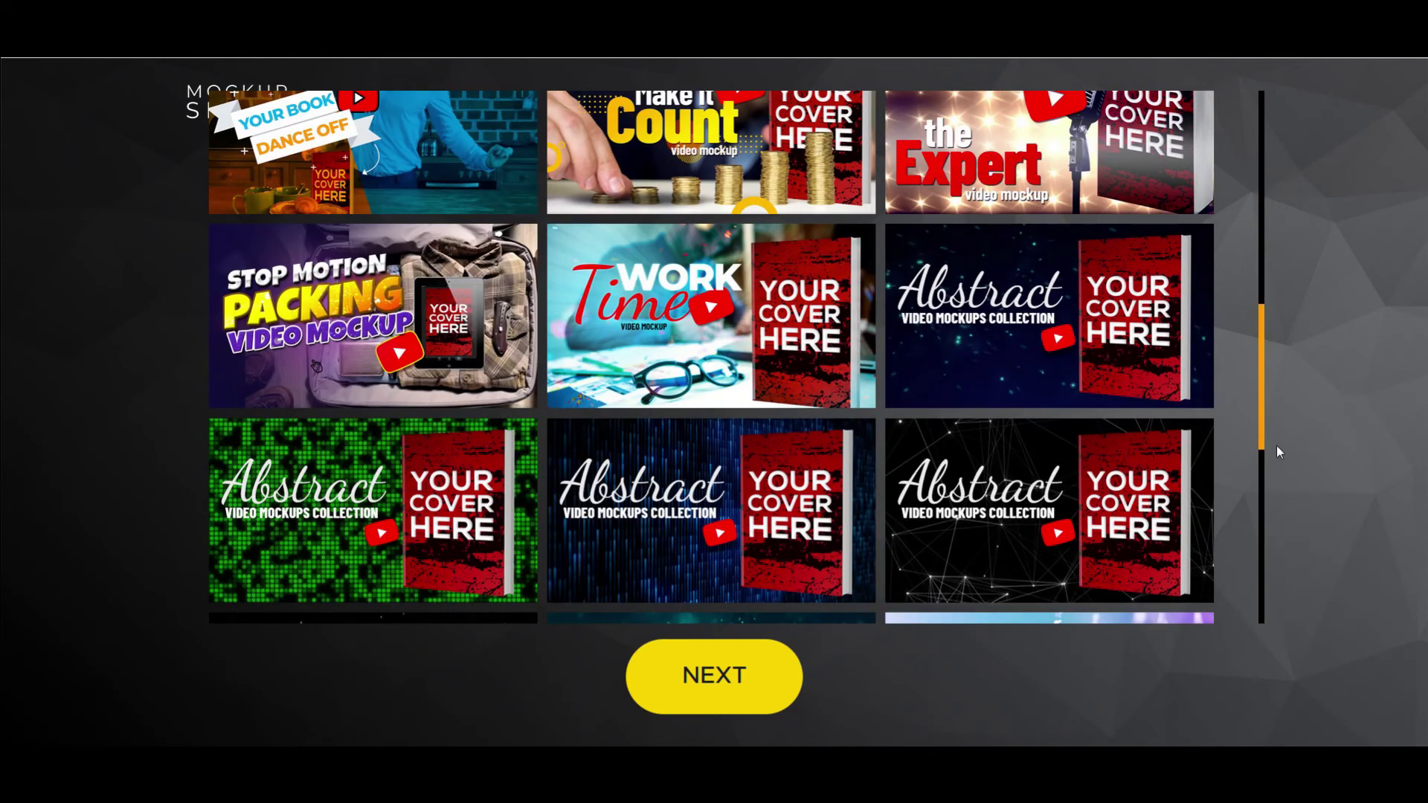
# Step: Look through the remaining video mockup templates to the end of the Abstract collection and return to the first row
pyautogui.moveTo(1260, 399); pyautogui.dragTo(1270, 531)
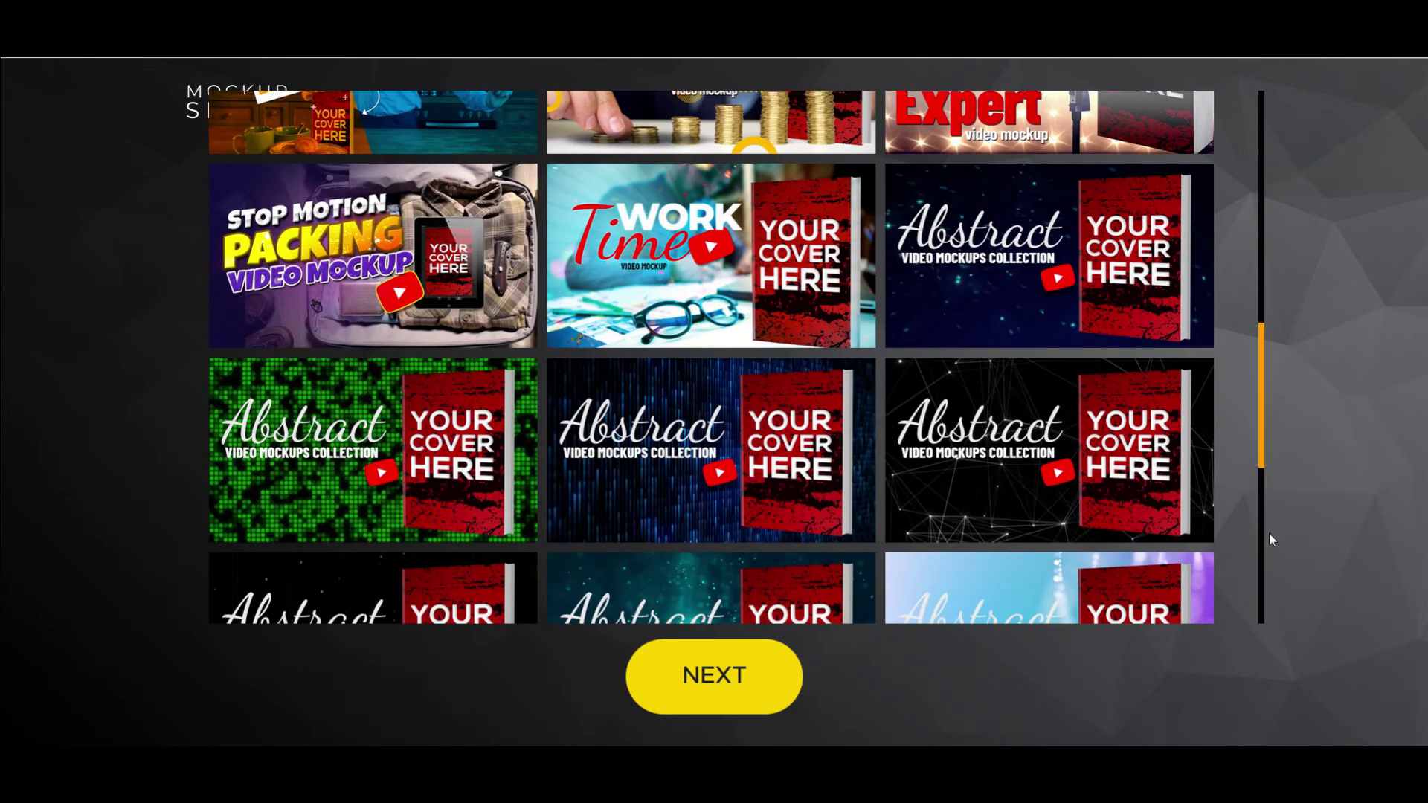
pyautogui.moveTo(1260, 439); pyautogui.dragTo(1276, 612)
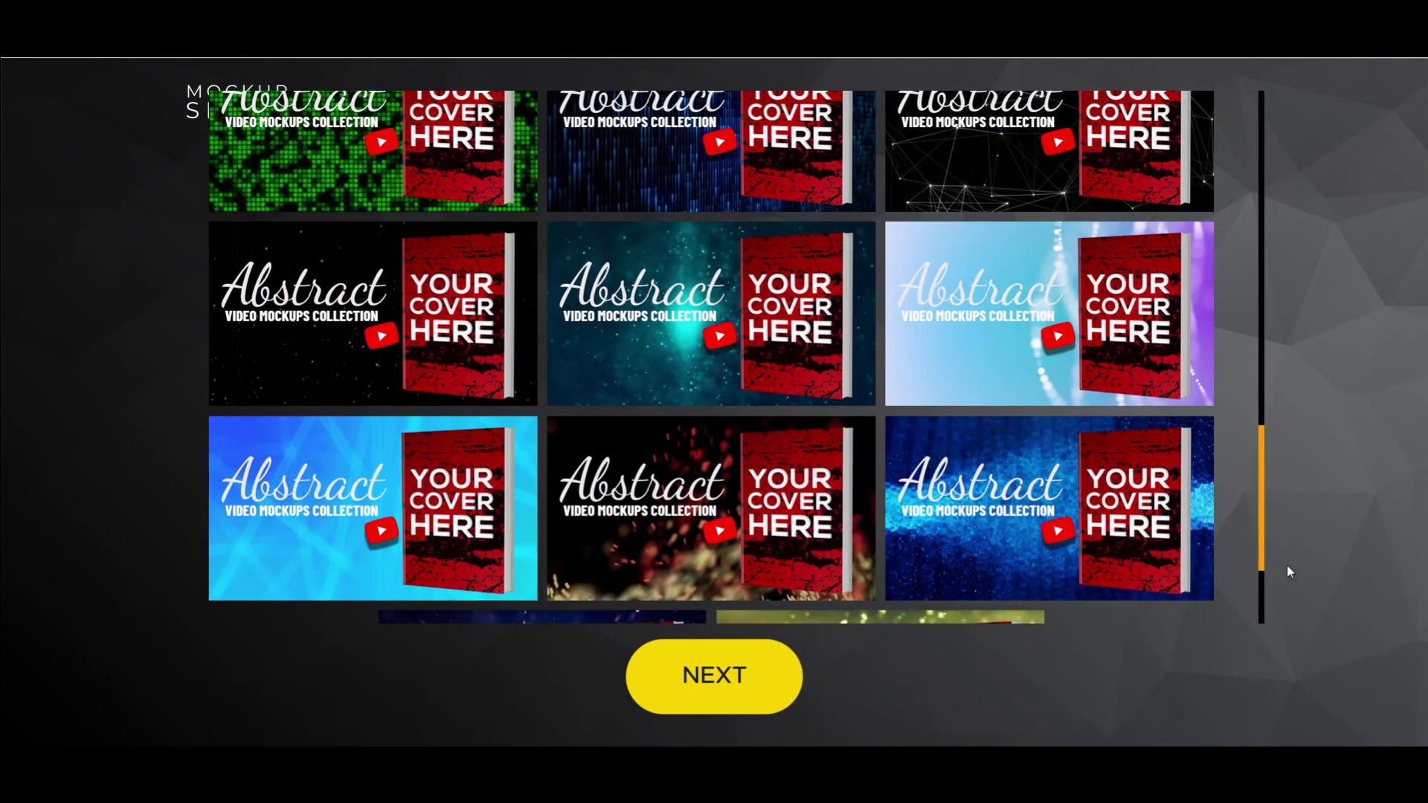
pyautogui.moveTo(1265, 548); pyautogui.dragTo(1268, 615)
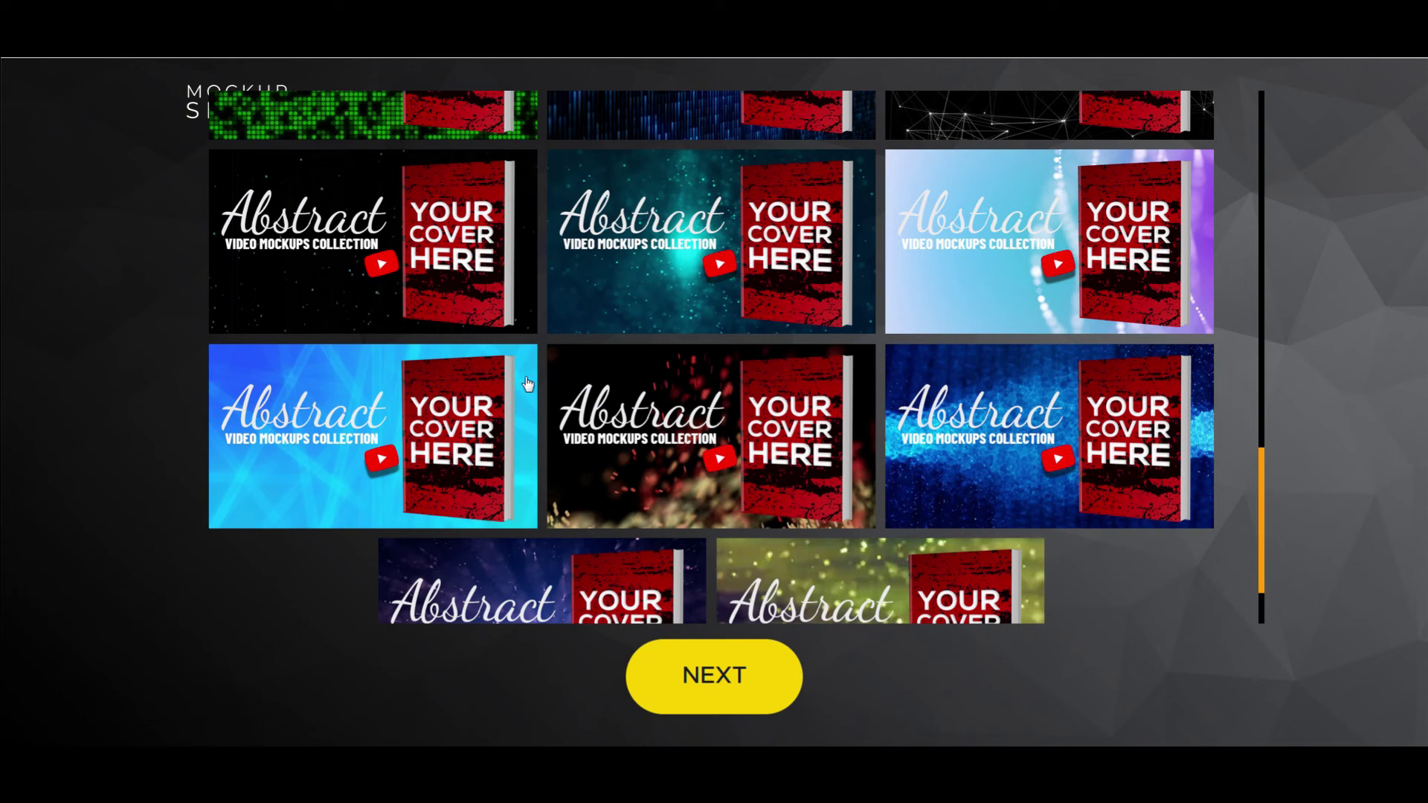
pyautogui.moveTo(1257, 568); pyautogui.dragTo(1270, 600)
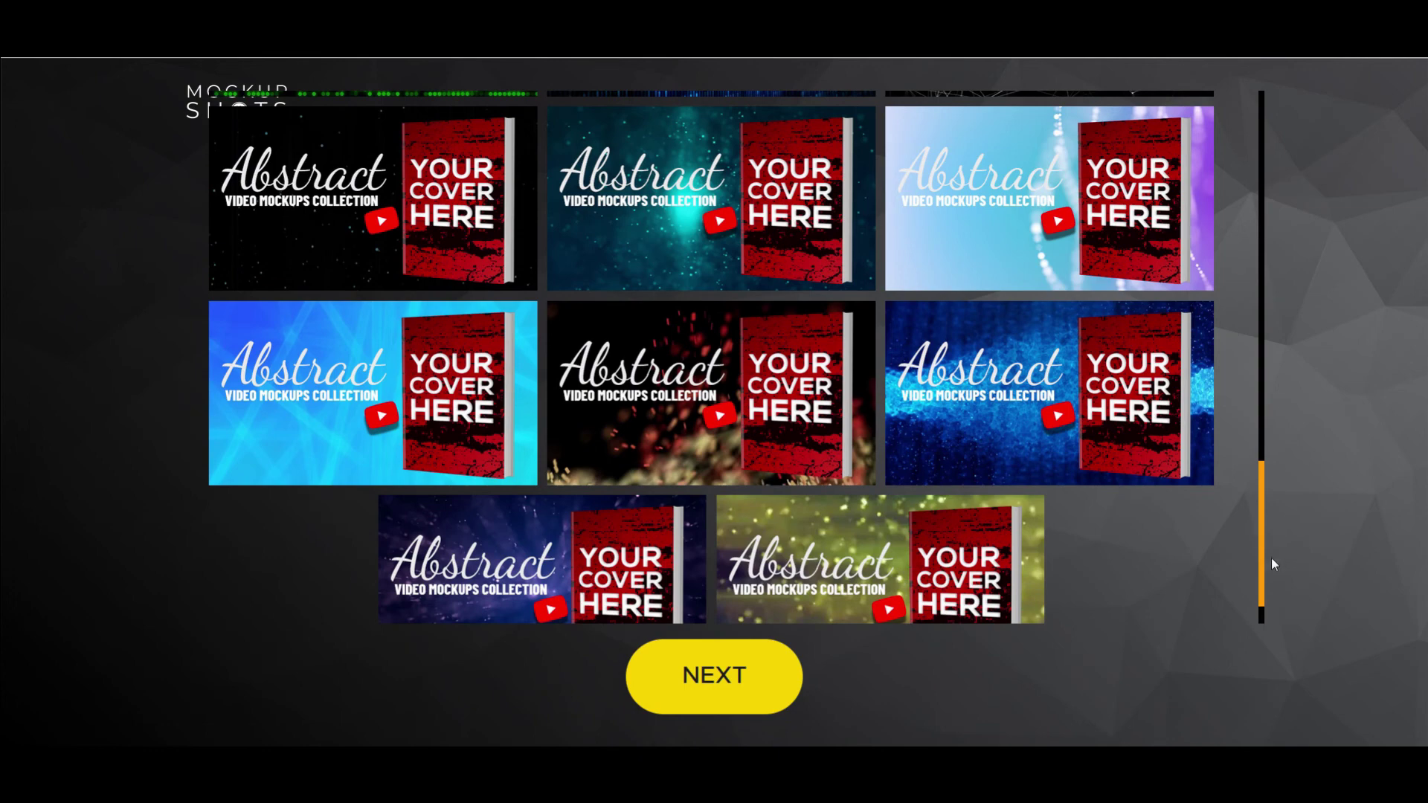
pyautogui.moveTo(1262, 570); pyautogui.dragTo(1274, 172)
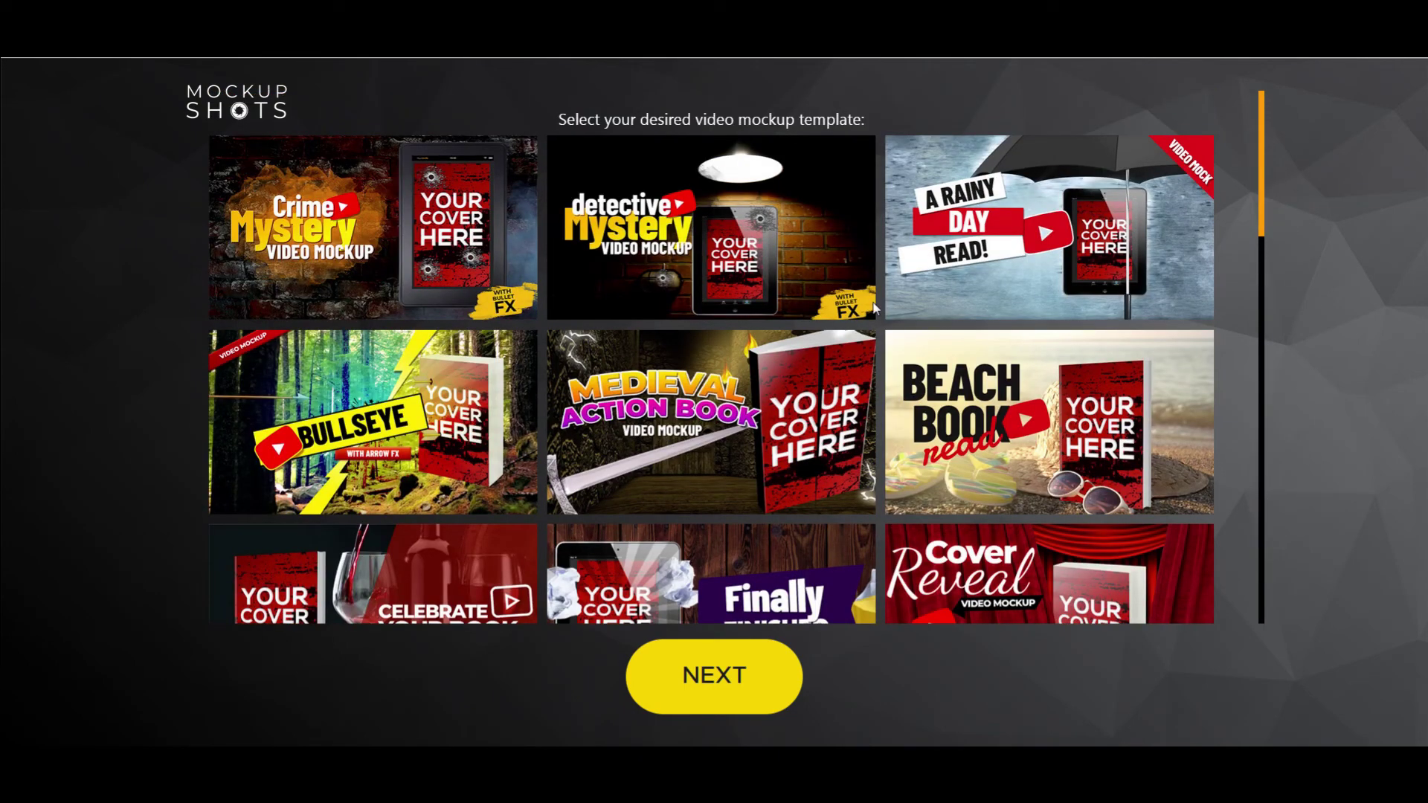
# Step: Choose the Detective Mystery video mockup template and the landscape video format without title text
pyautogui.click(731, 236)
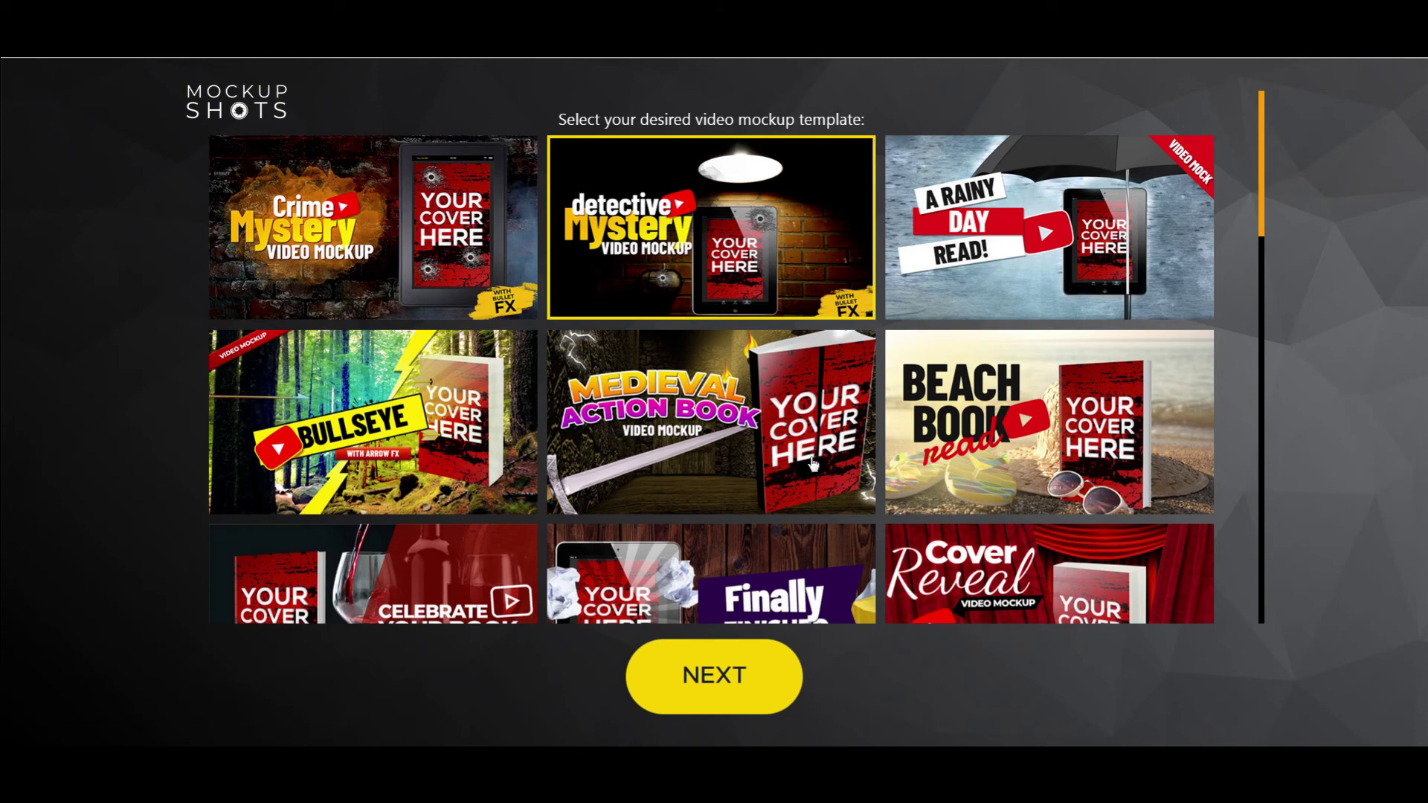
pyautogui.click(744, 683)
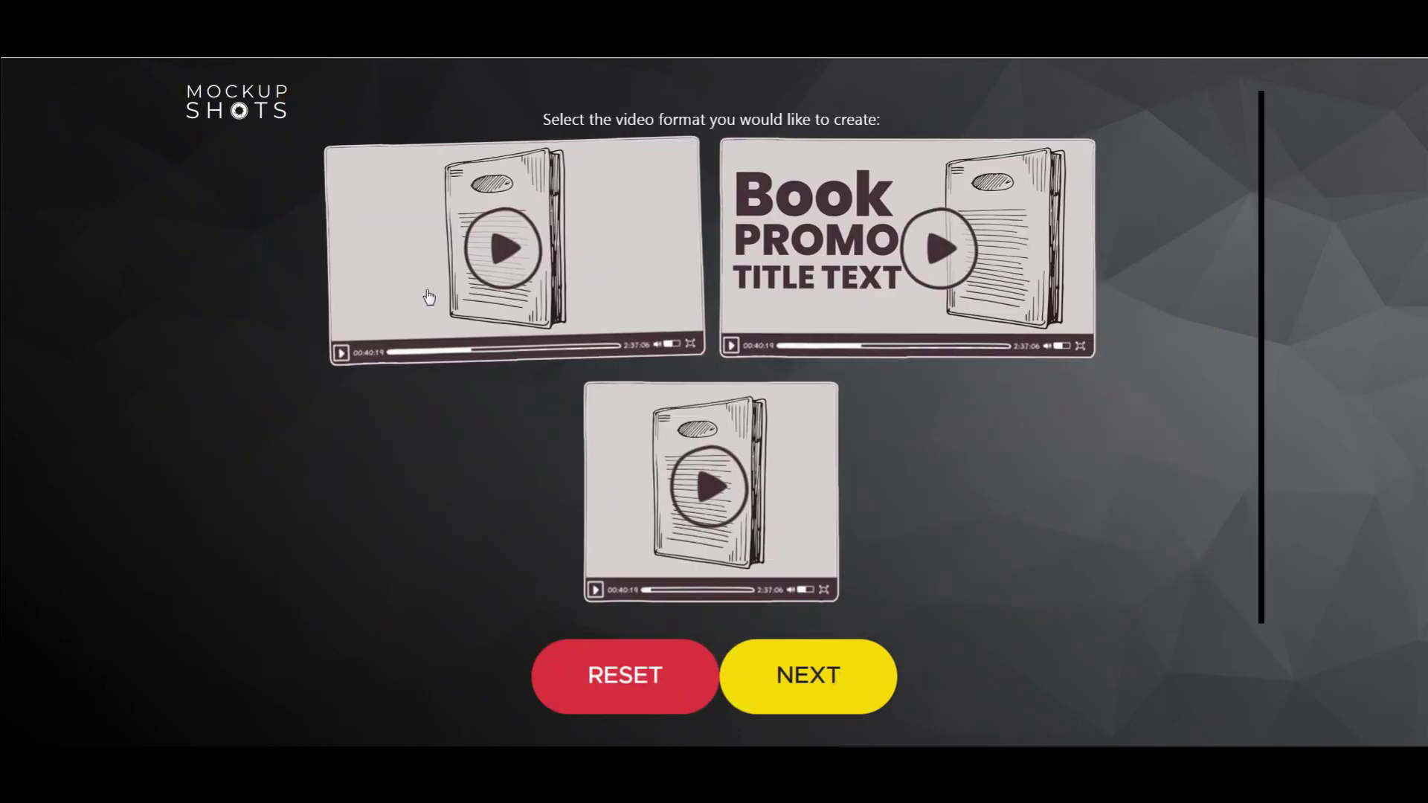
pyautogui.click(499, 264)
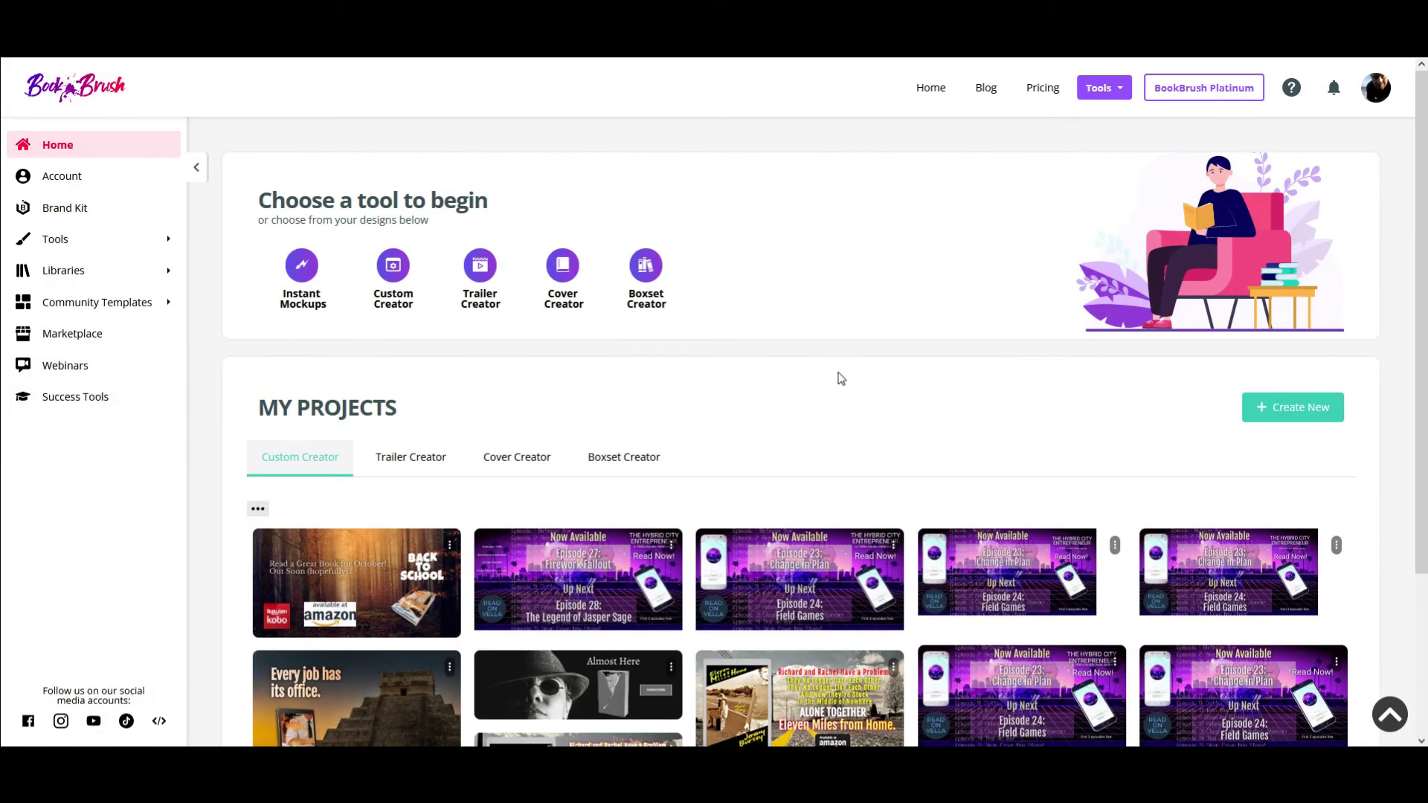
# Step: Switch to VistaCreate and browse the home page's template categories down to the Poster A2 and YouTube Thumbnail rows
pyautogui.scroll(-3, 834, 383)
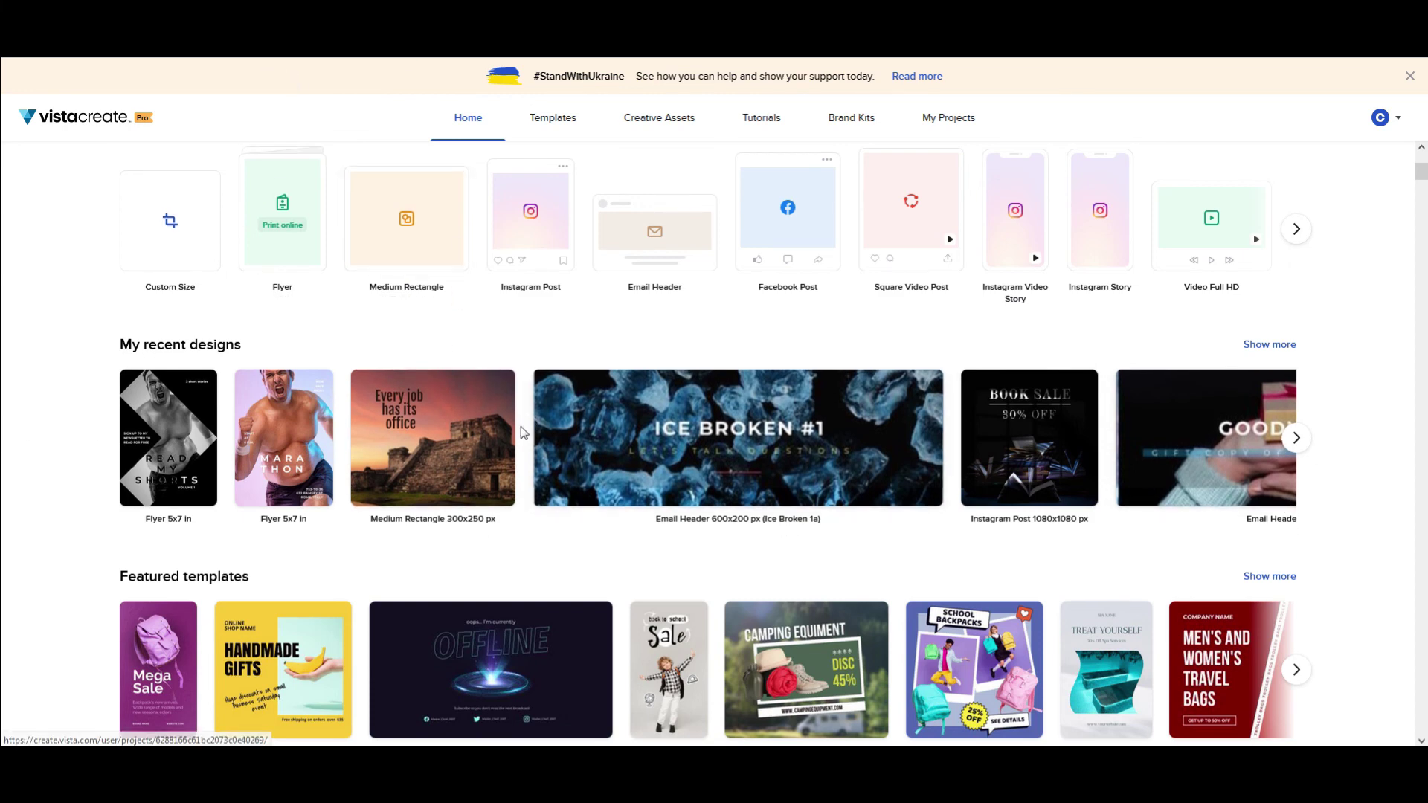
pyautogui.scroll(-1, 101, 430)
pyautogui.scroll(-6, 101, 424)
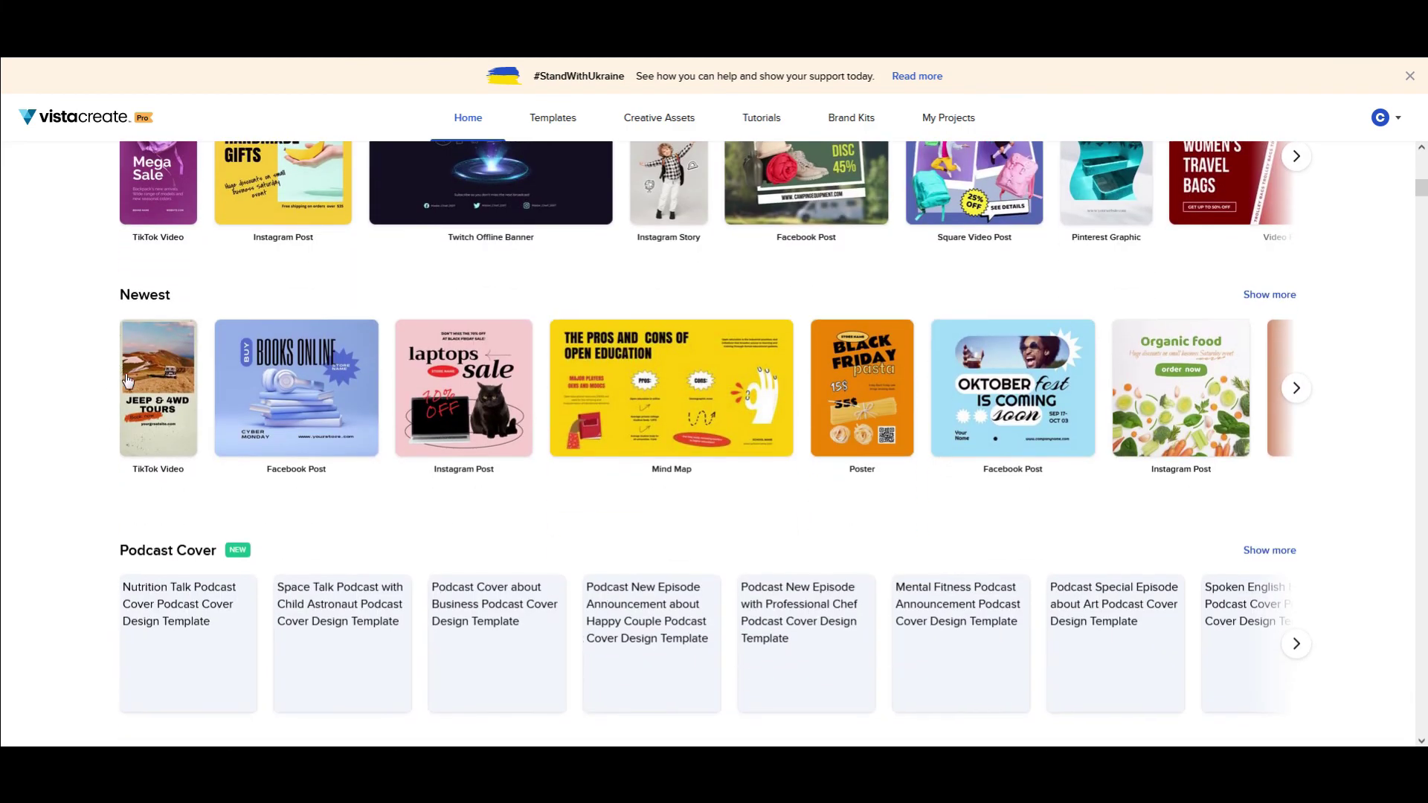
pyautogui.scroll(-8, 142, 381)
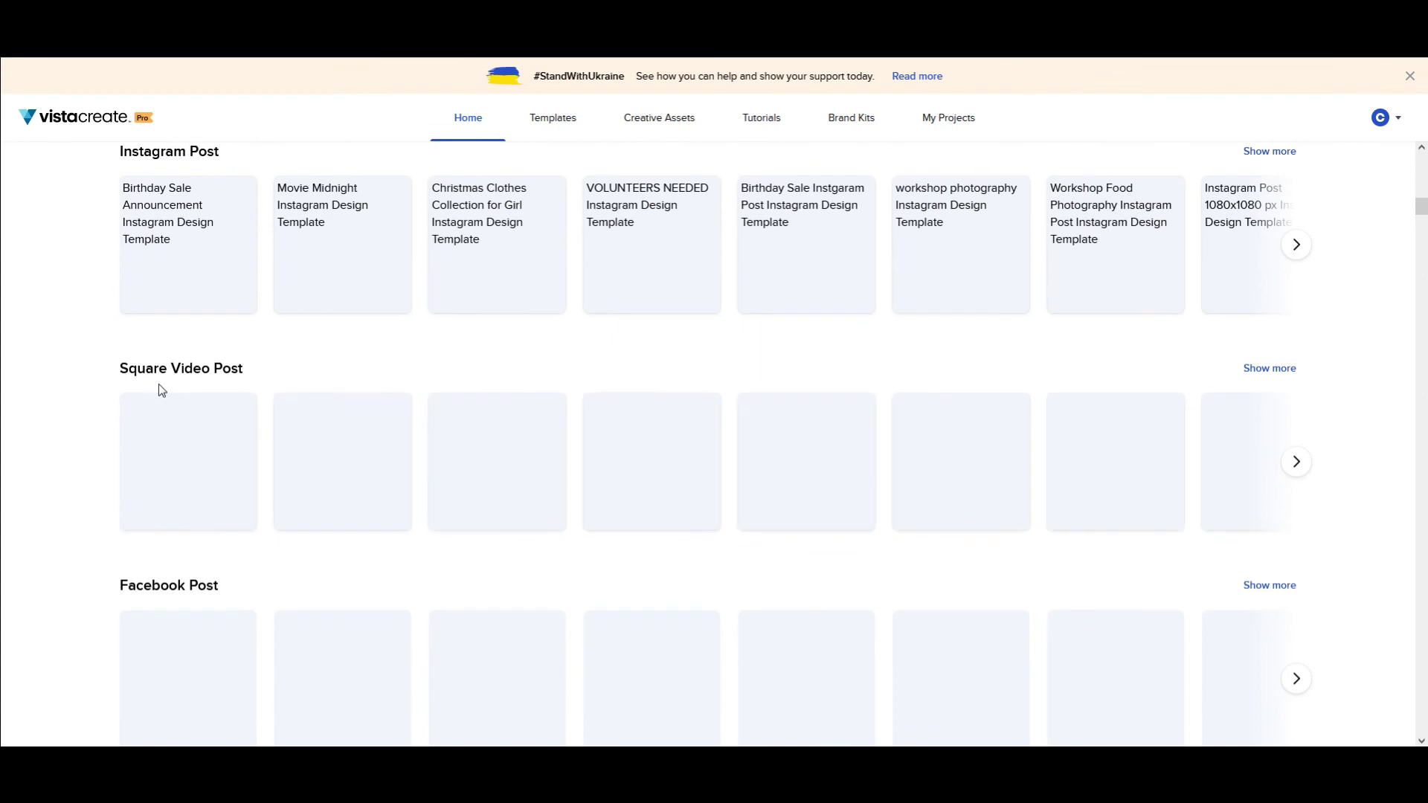
pyautogui.moveTo(126, 424)
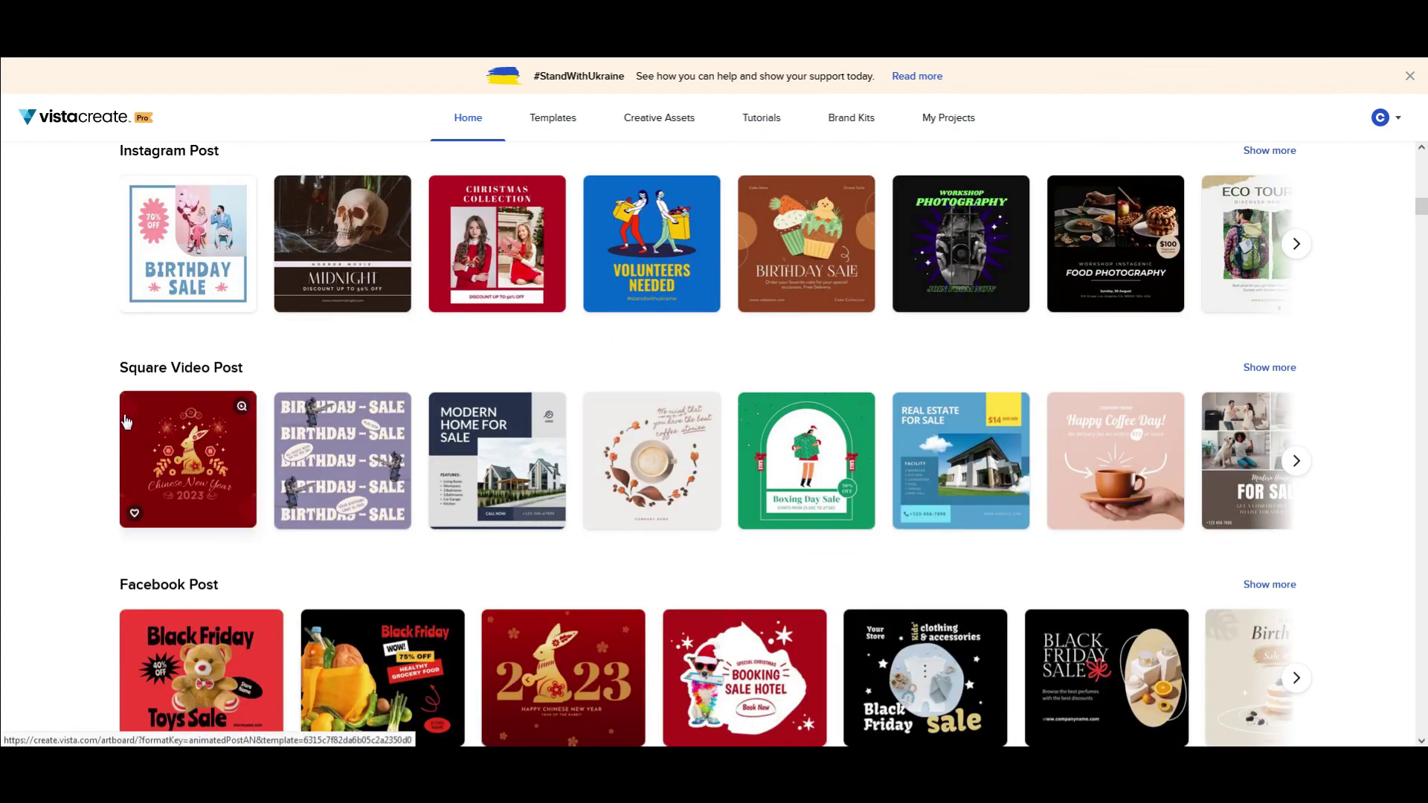
pyautogui.scroll(-1, 127, 409)
pyautogui.scroll(-5, 127, 405)
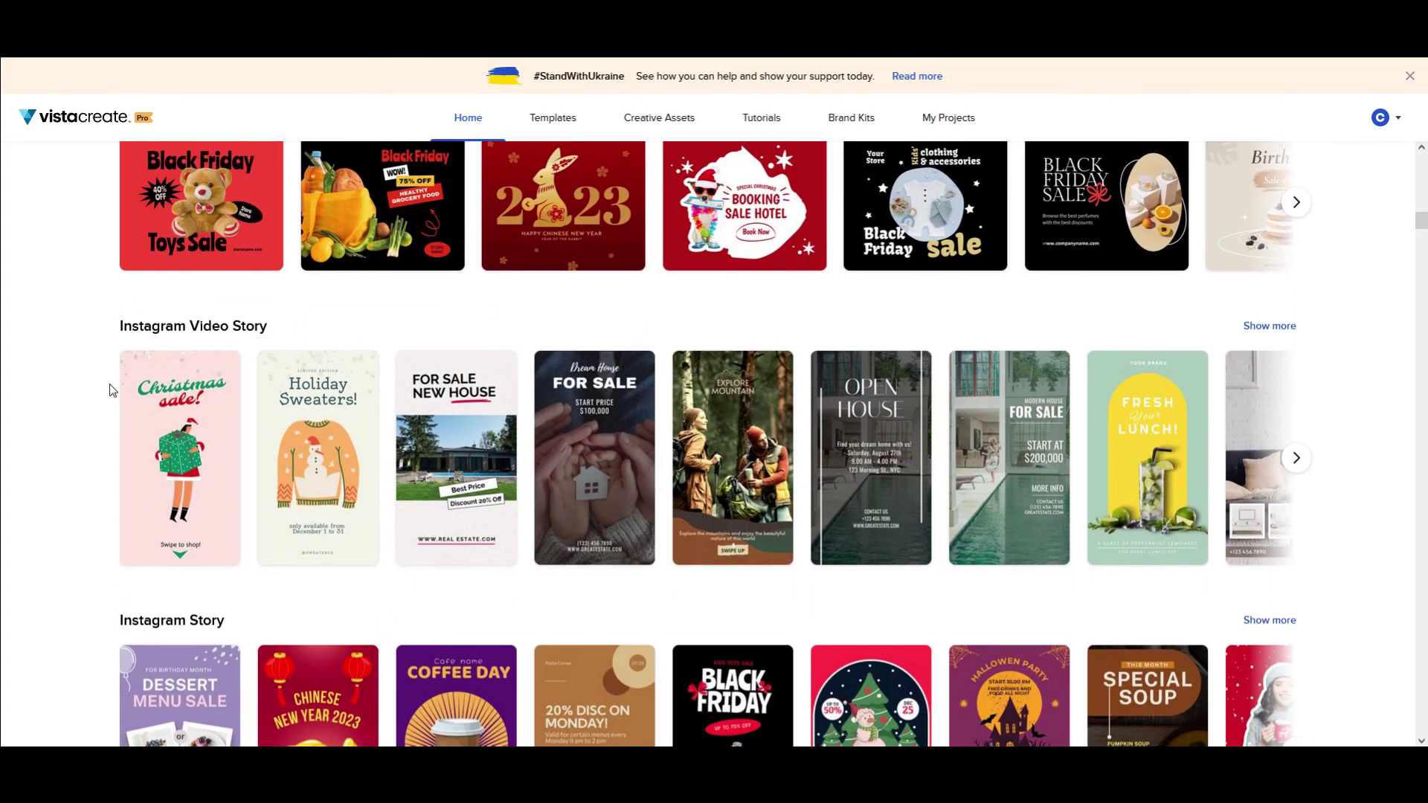
pyautogui.scroll(-4, 110, 385)
pyautogui.scroll(-1, 109, 382)
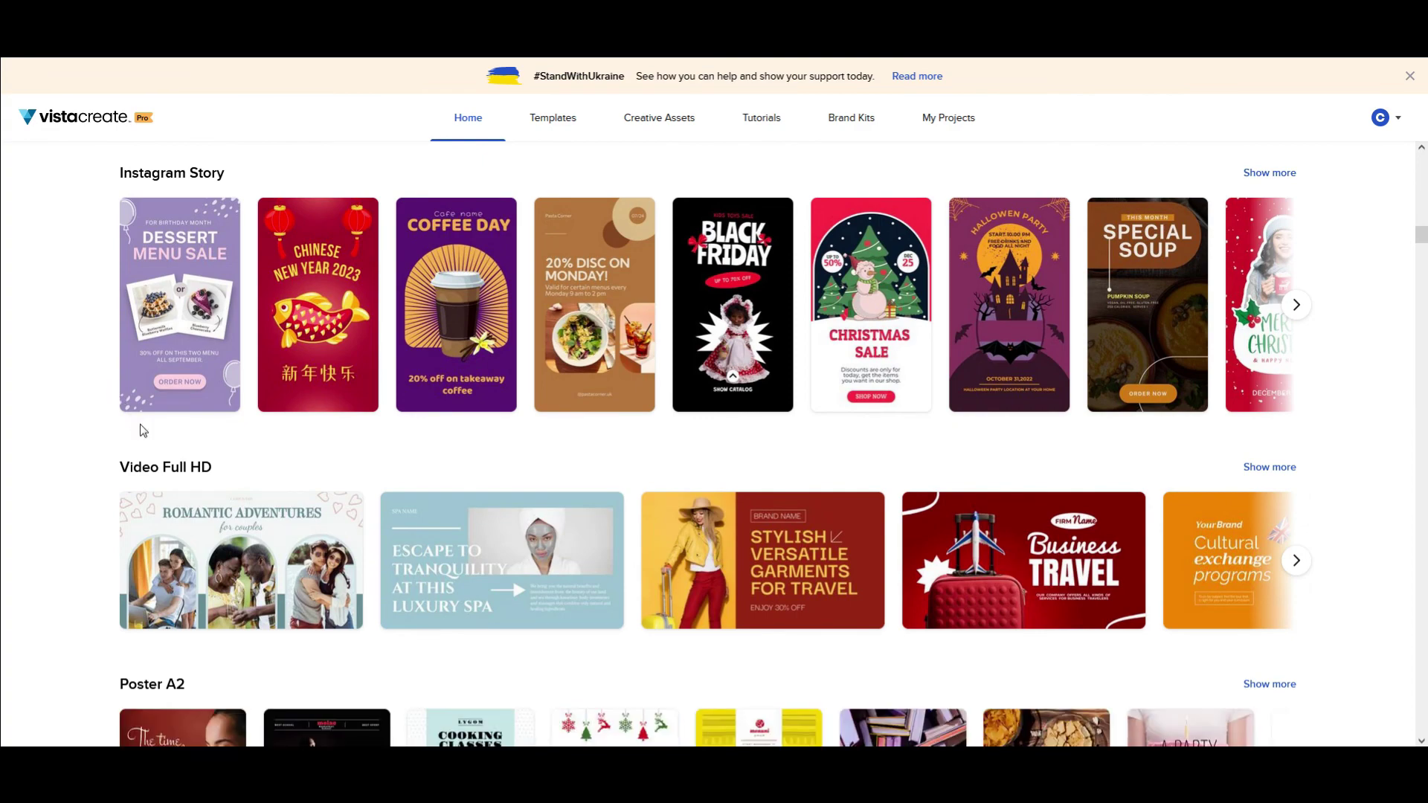
pyautogui.scroll(-5, 141, 425)
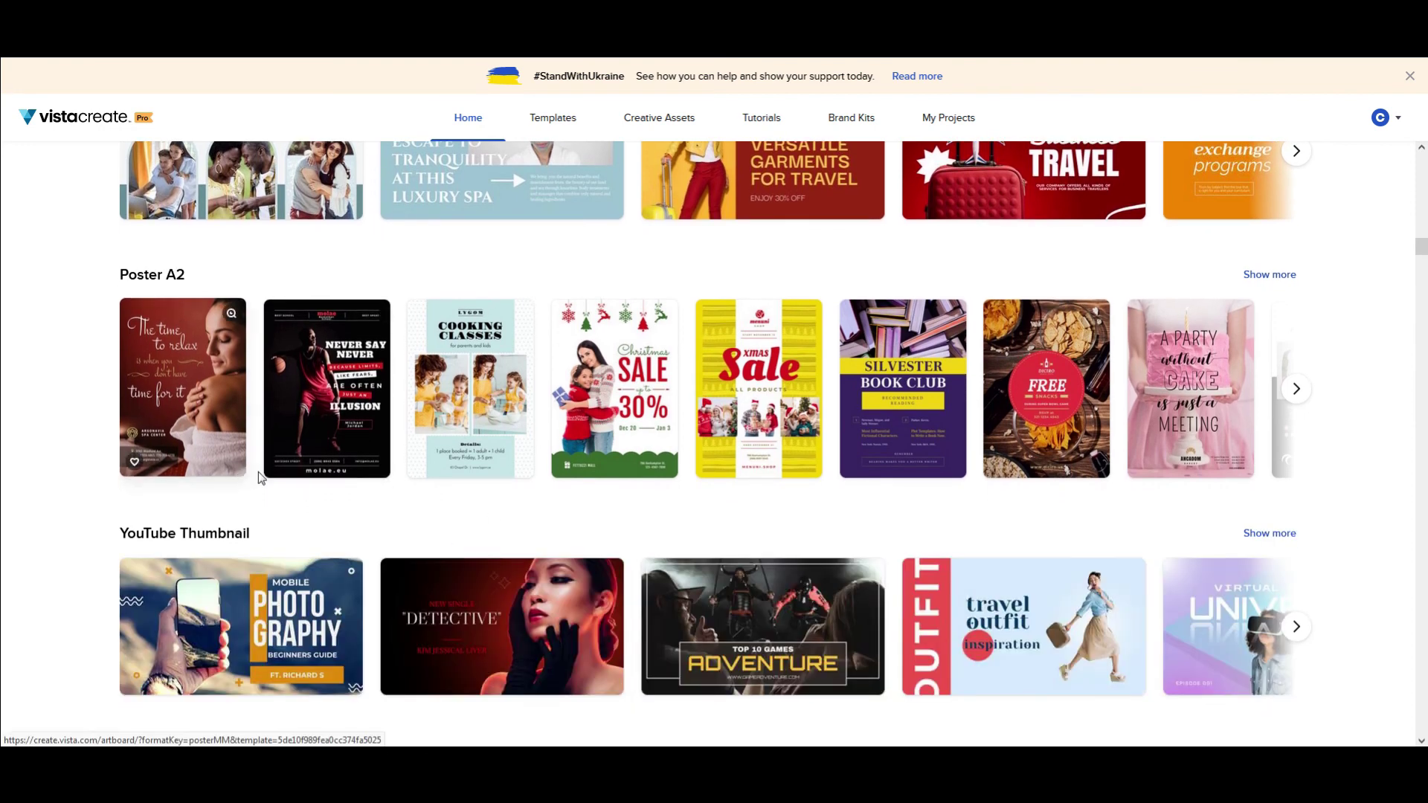
# Step: Return to the start of the VistaCreate home page and review the design formats and recent designs
pyautogui.scroll(7, 338, 500)
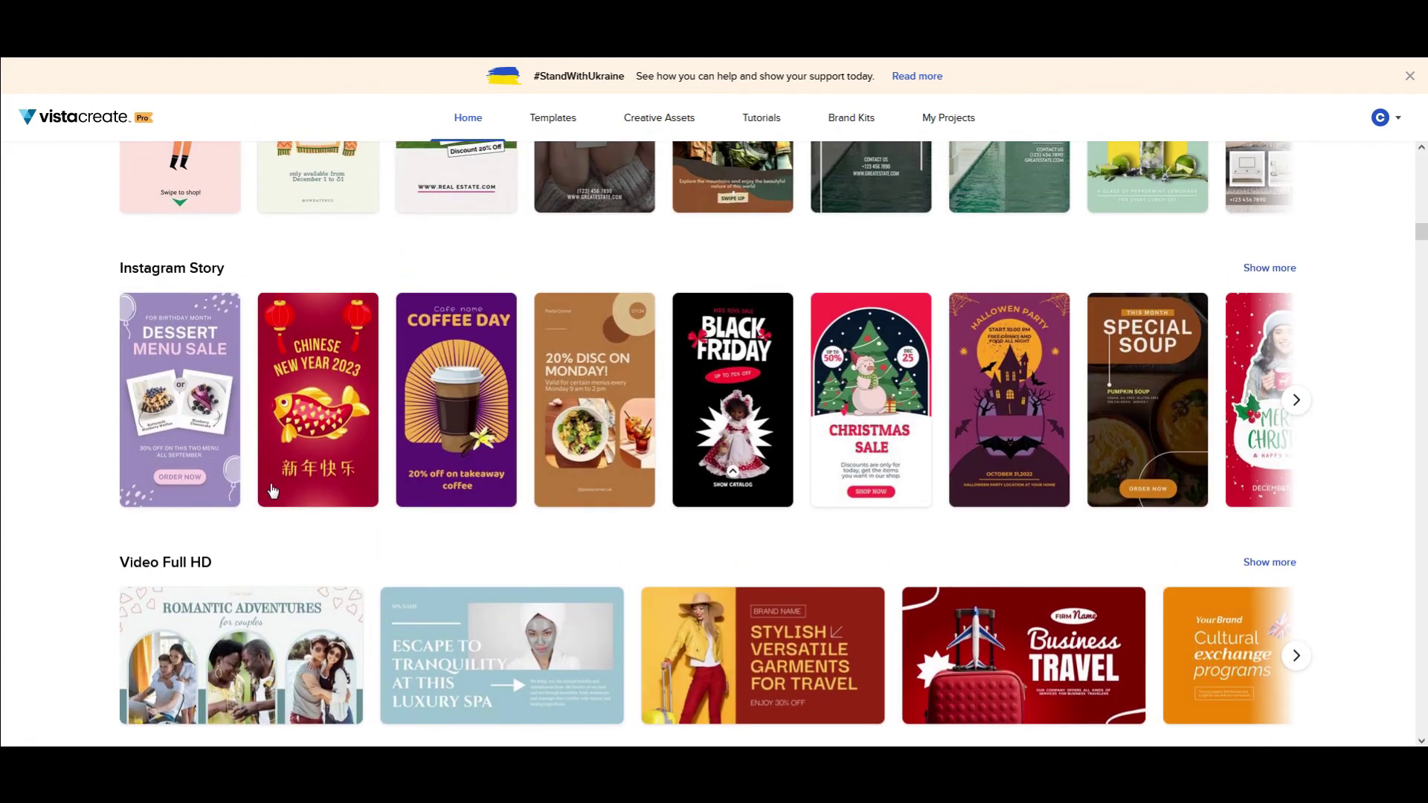
pyautogui.scroll(7, 265, 453)
pyautogui.scroll(20, 260, 438)
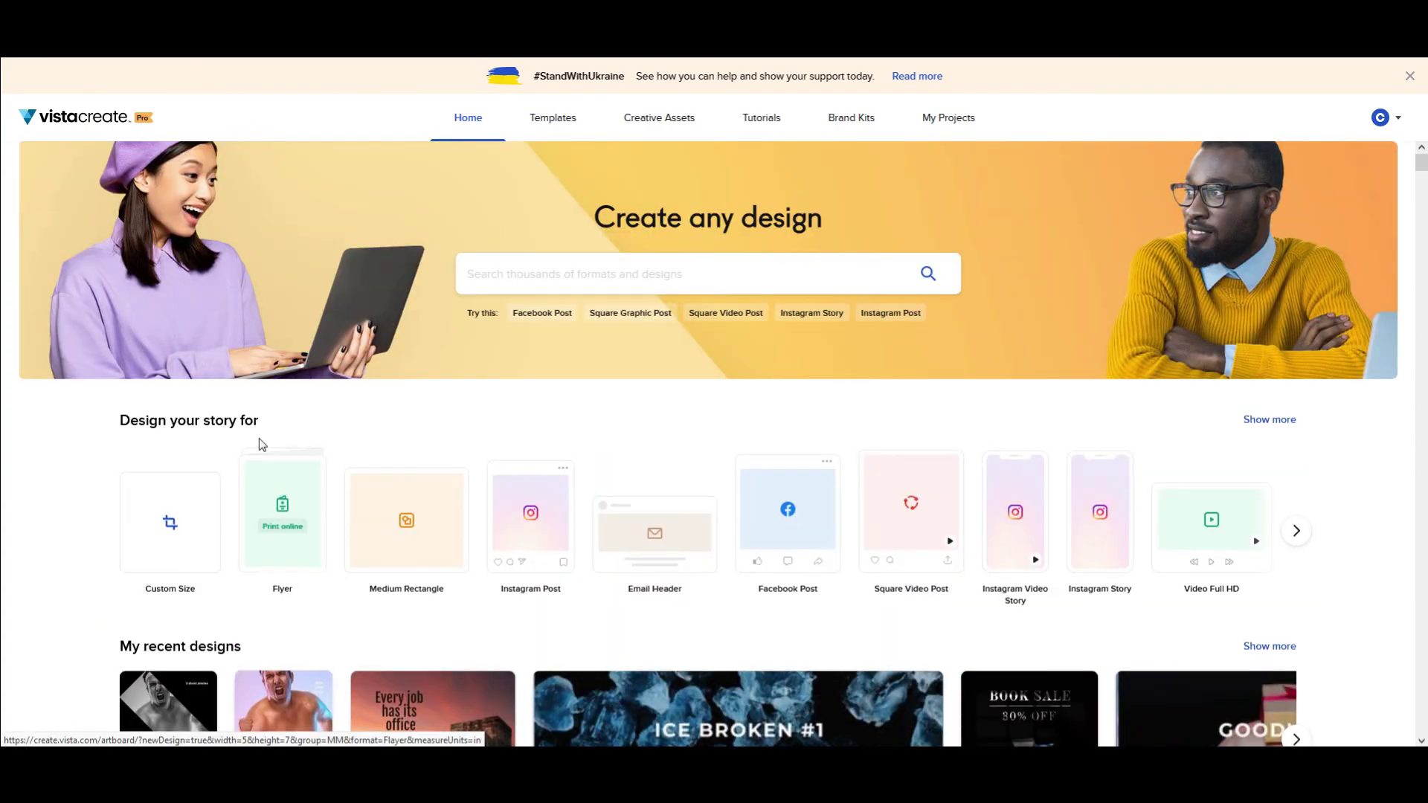
pyautogui.scroll(-5, 197, 441)
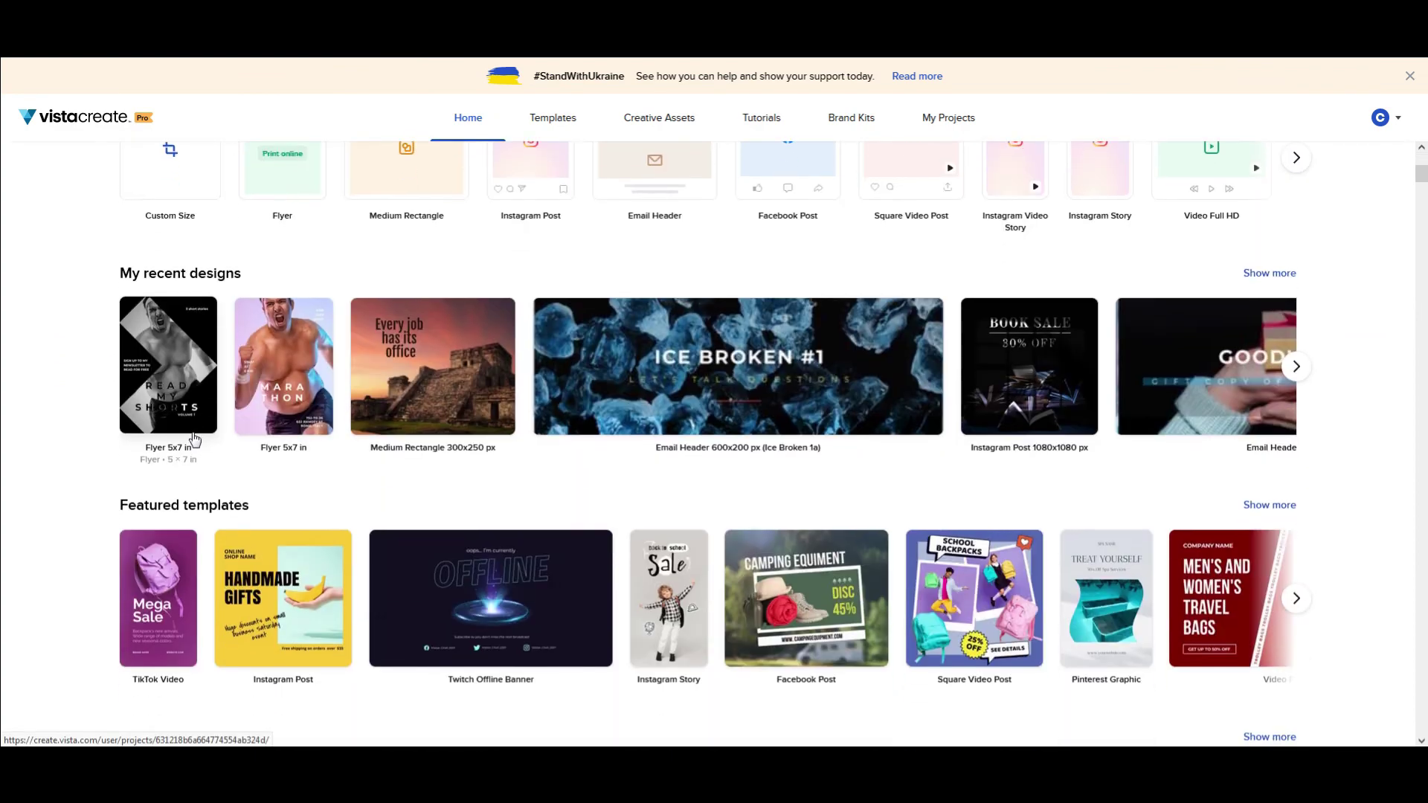
pyautogui.scroll(5, 125, 454)
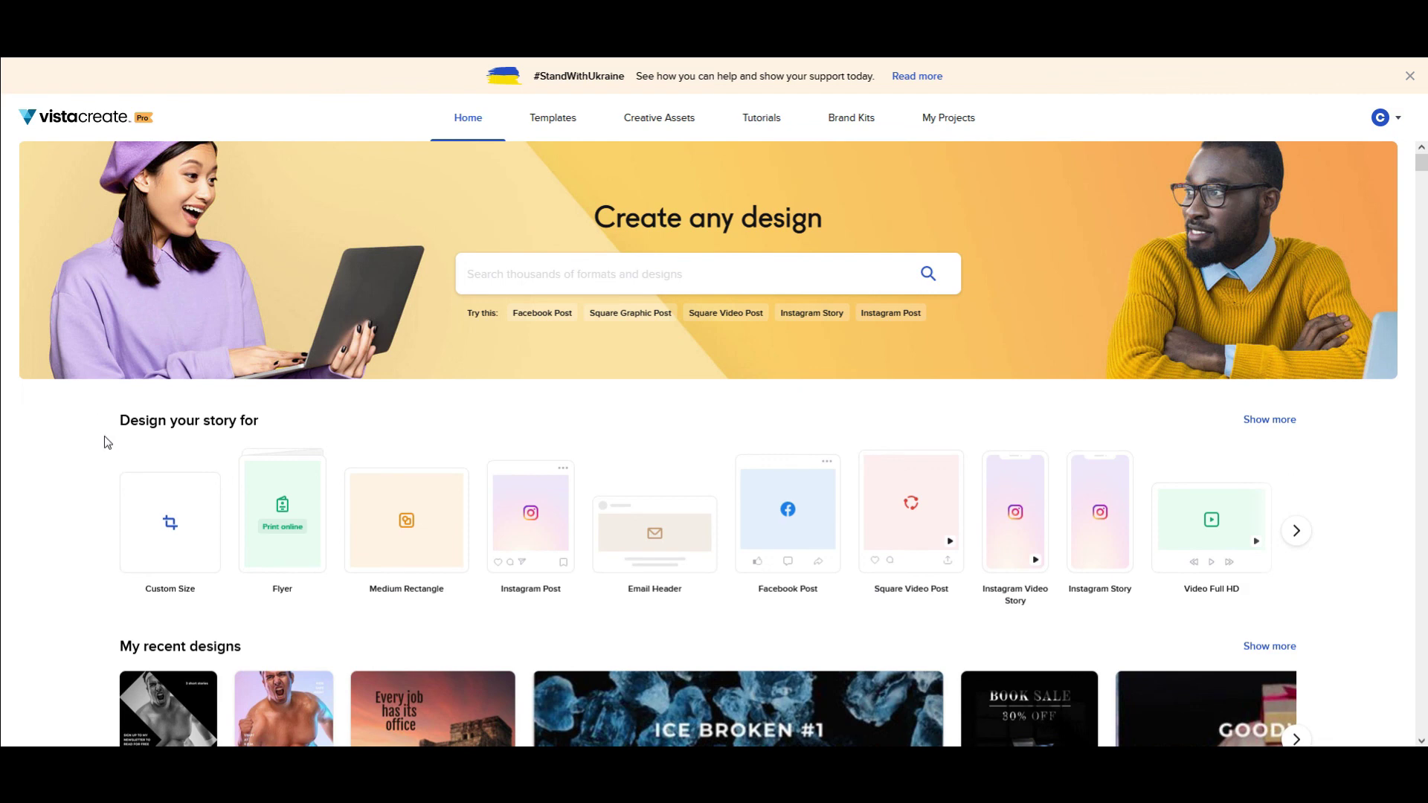